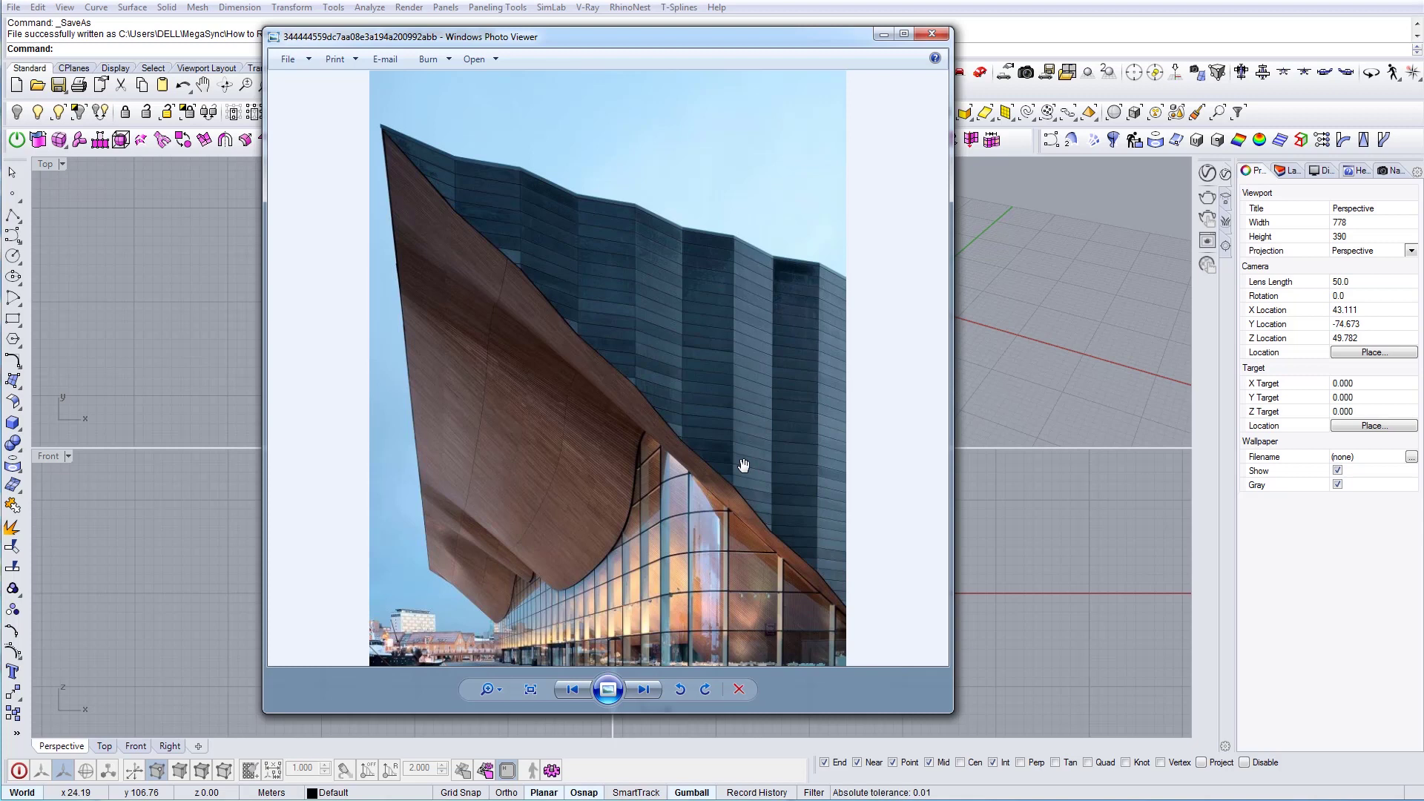
# Look through the reference photos of the building's wavy timber facade and its dark side walls
pyautogui.click(932, 34)
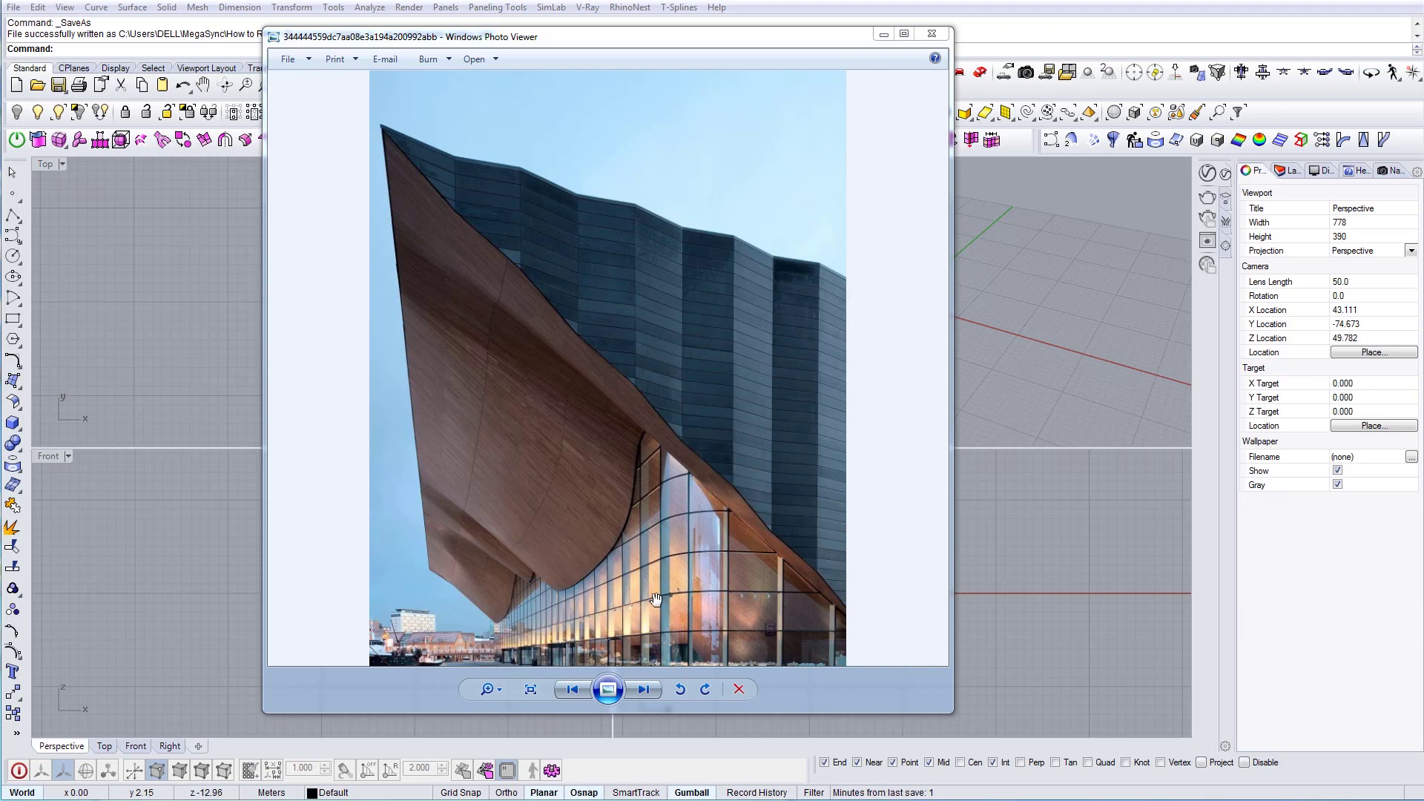
pyautogui.click(615, 563)
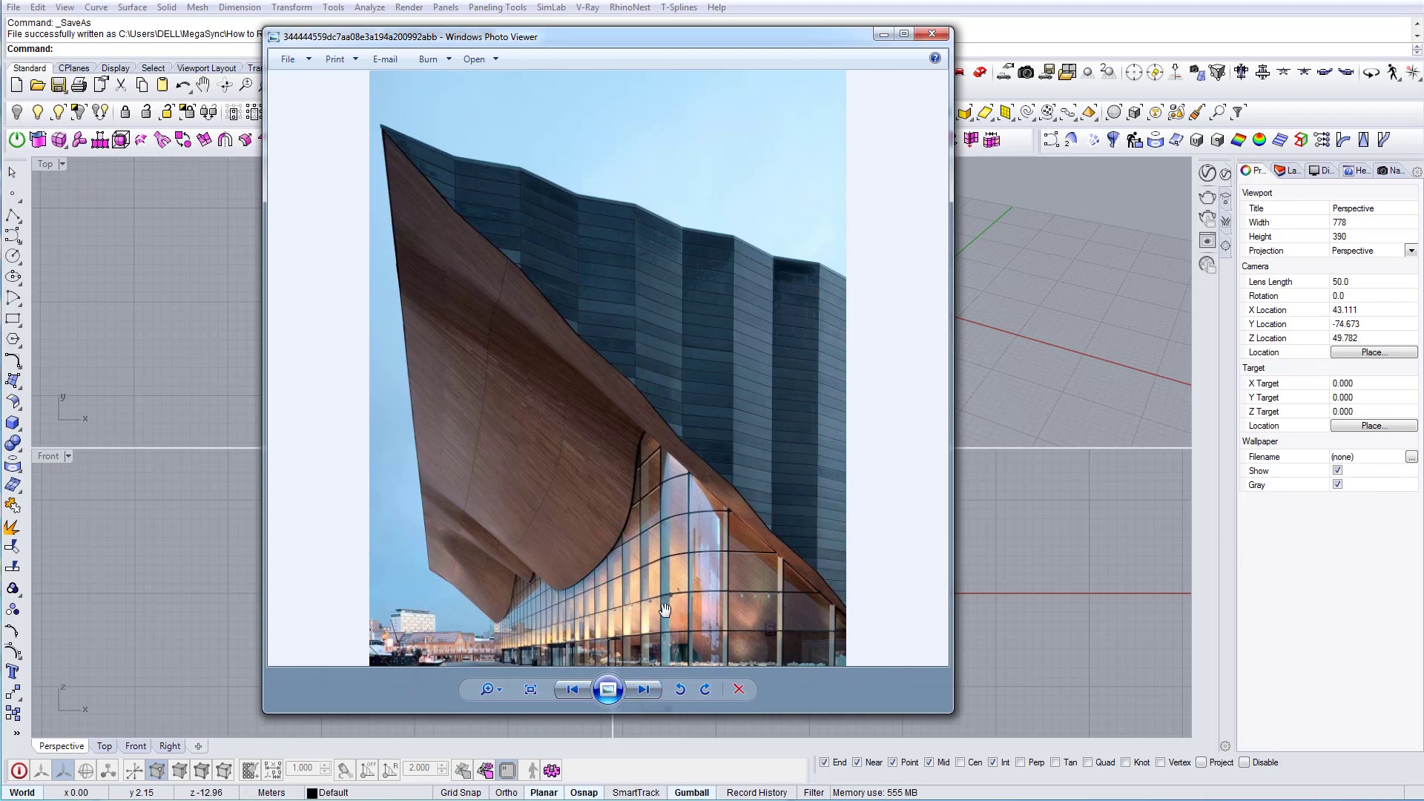
pyautogui.click(640, 691)
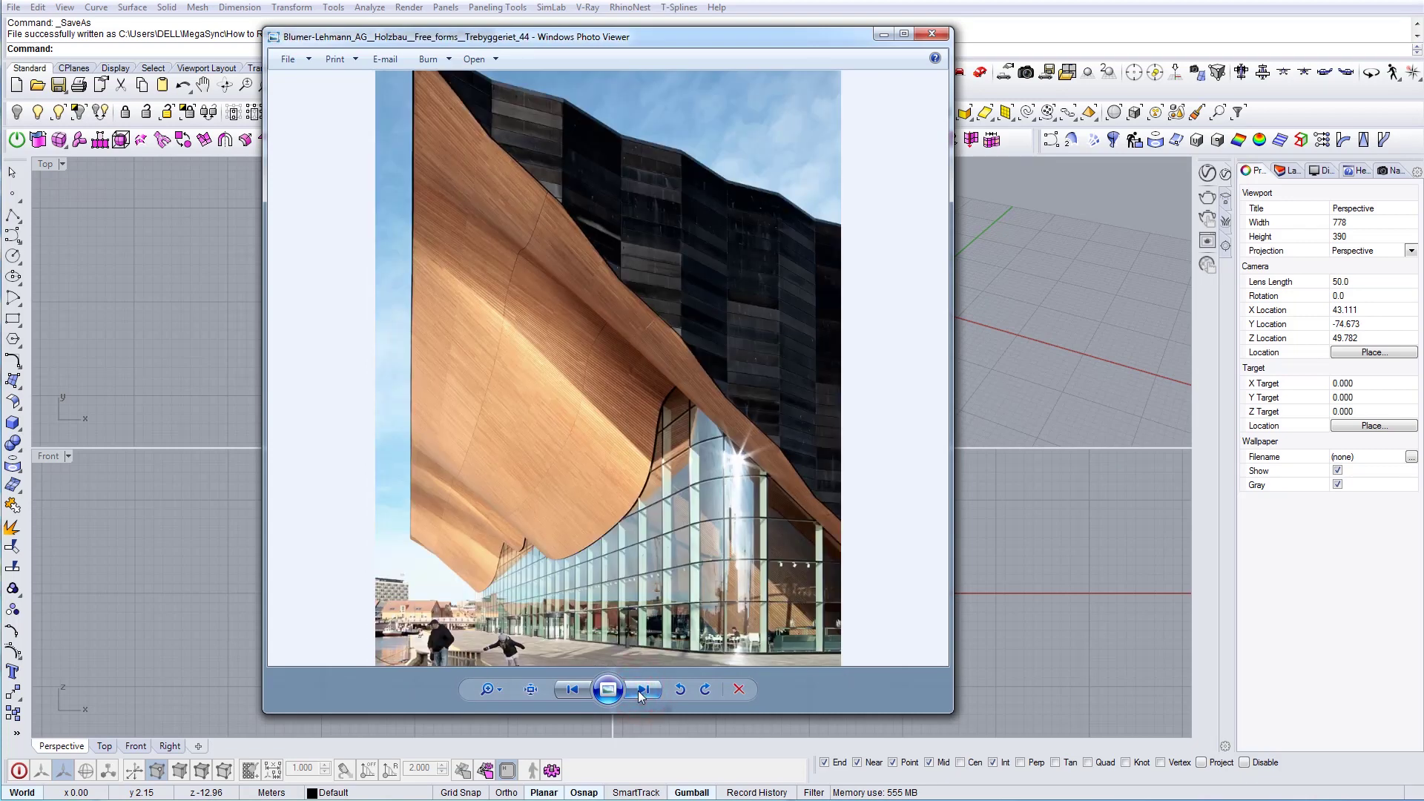
pyautogui.click(643, 689)
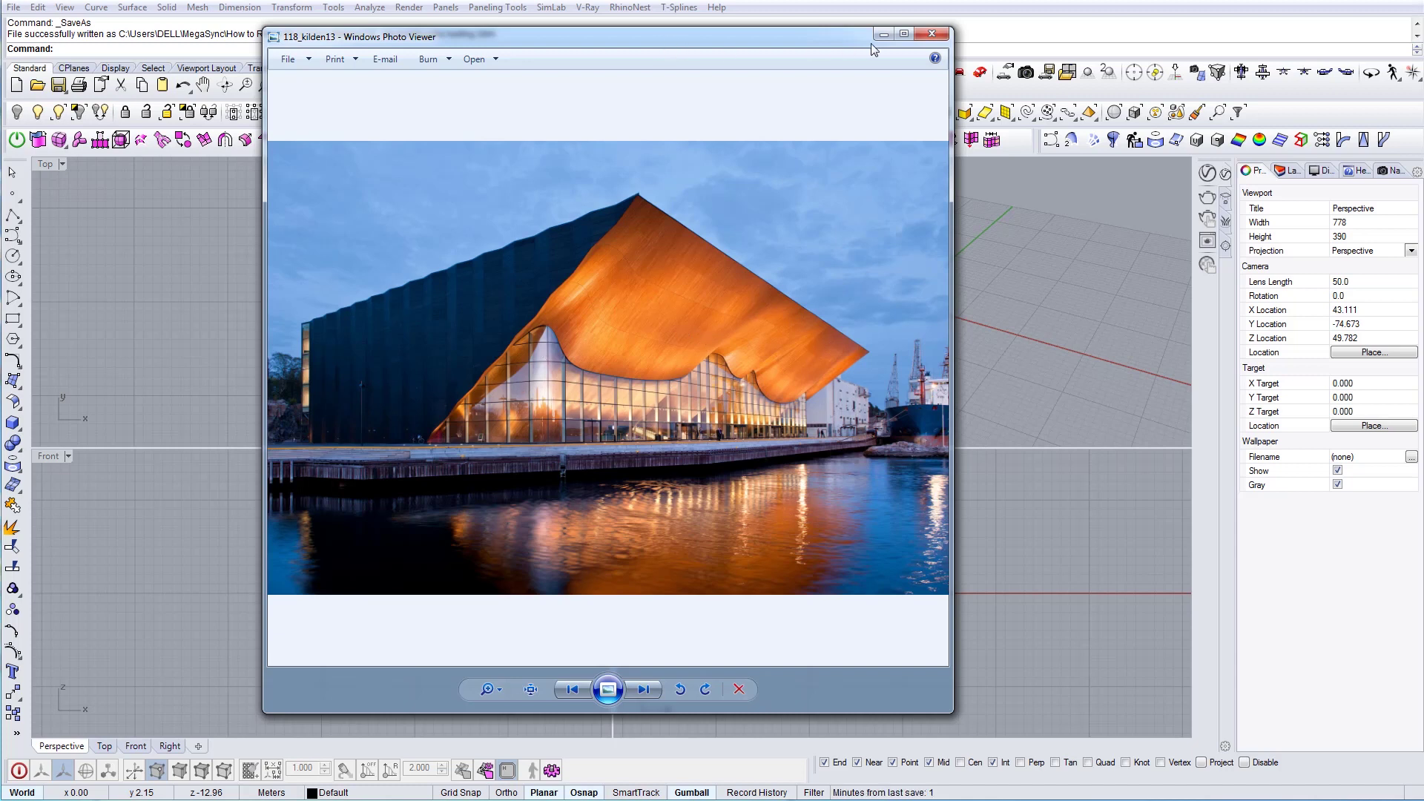
pyautogui.moveTo(825, 35); pyautogui.dragTo(1423, 474)
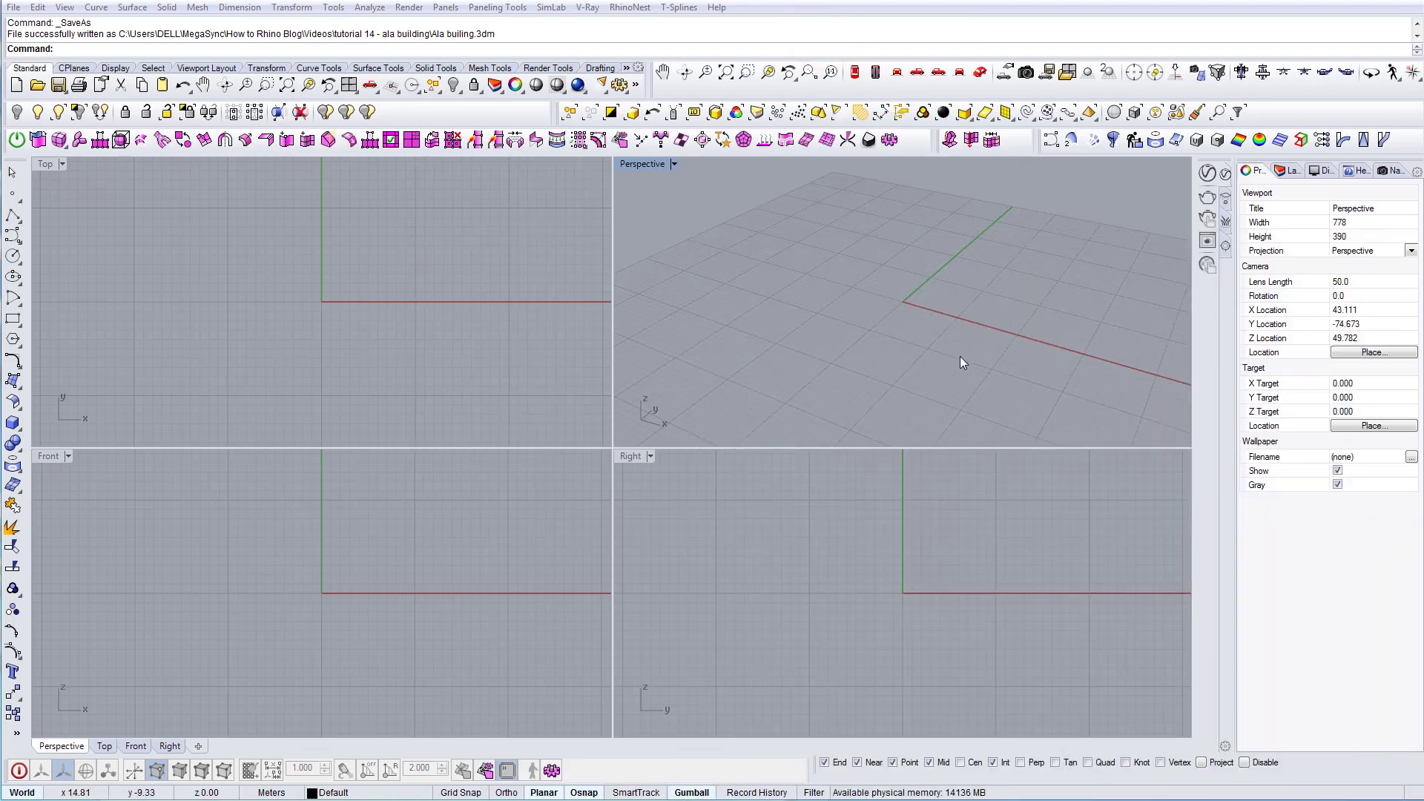
# Draw a rectangle of about 63 by 39 m around the origin in the Top view
pyautogui.scroll(-3, 291, 305)
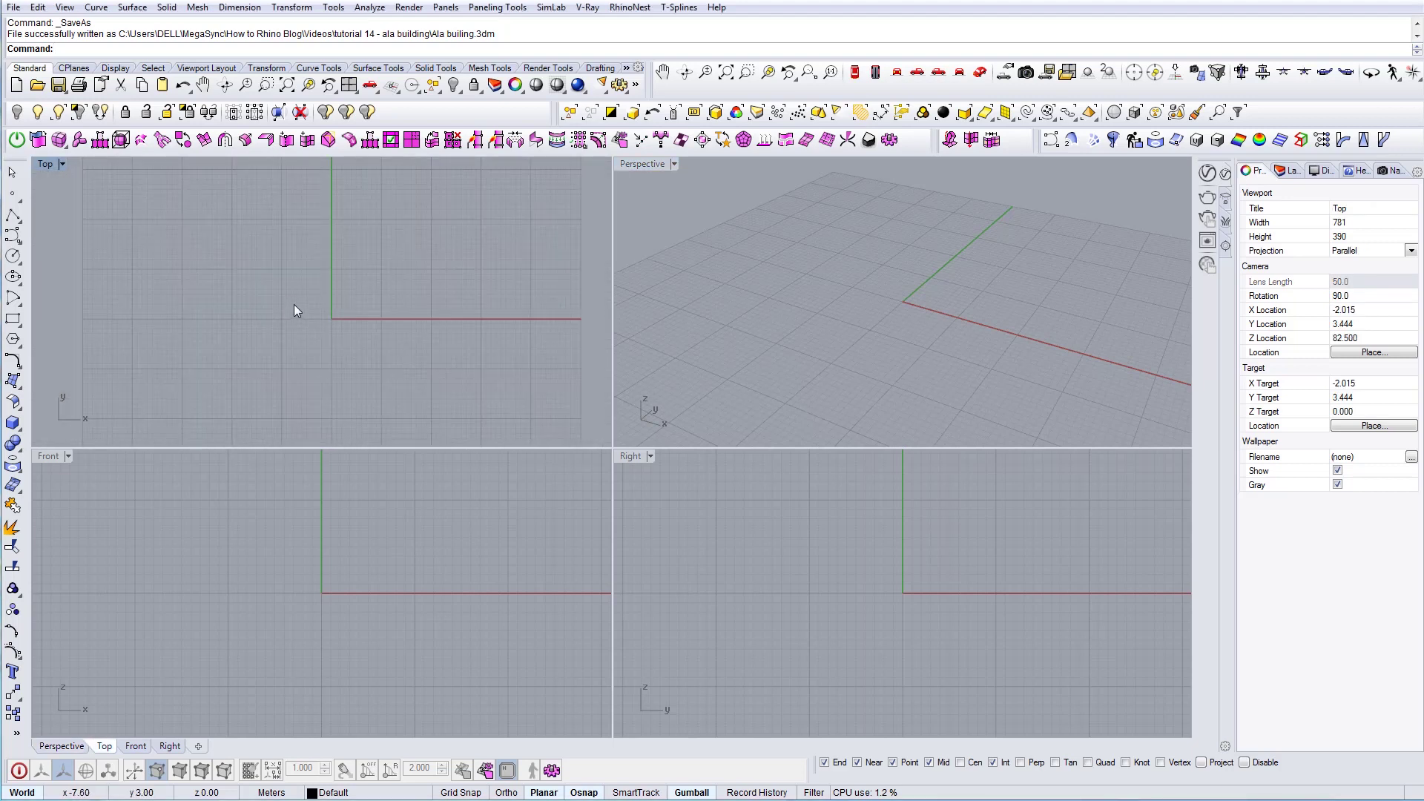
pyautogui.write('ctangle')
pyautogui.press('Return')
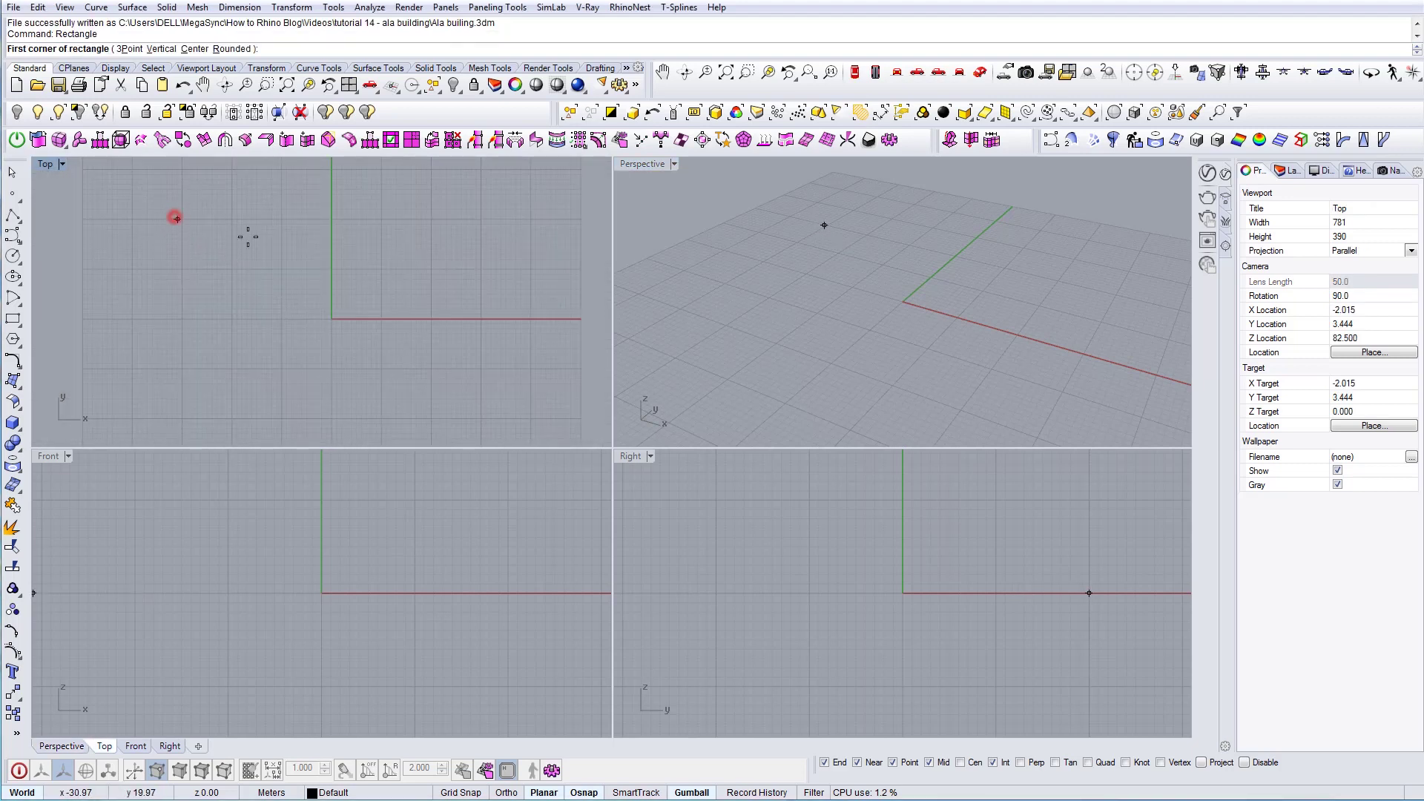
pyautogui.click(175, 216)
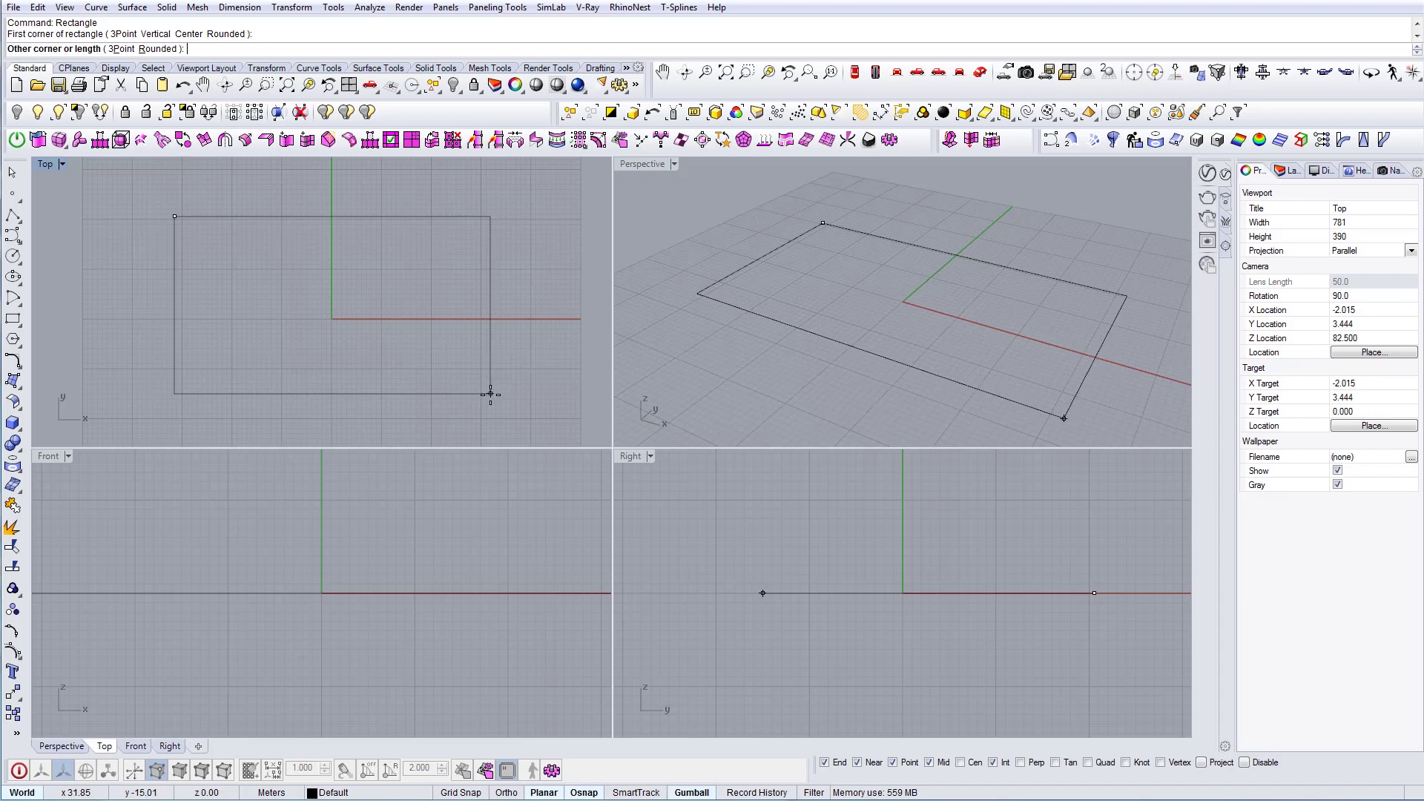
pyautogui.click(491, 405)
# Move the rectangle from the midpoint of its lower edge to the origin 0,0,0
pyautogui.moveTo(400, 243); pyautogui.dragTo(397, 292, button='right')
pyautogui.scroll(-6, 416, 284)
pyautogui.moveTo(478, 325); pyautogui.dragTo(380, 304)
pyautogui.moveTo(390, 317); pyautogui.dragTo(414, 340, button='right')
pyautogui.write('m')
pyautogui.press('Return')
pyautogui.click(381, 388)
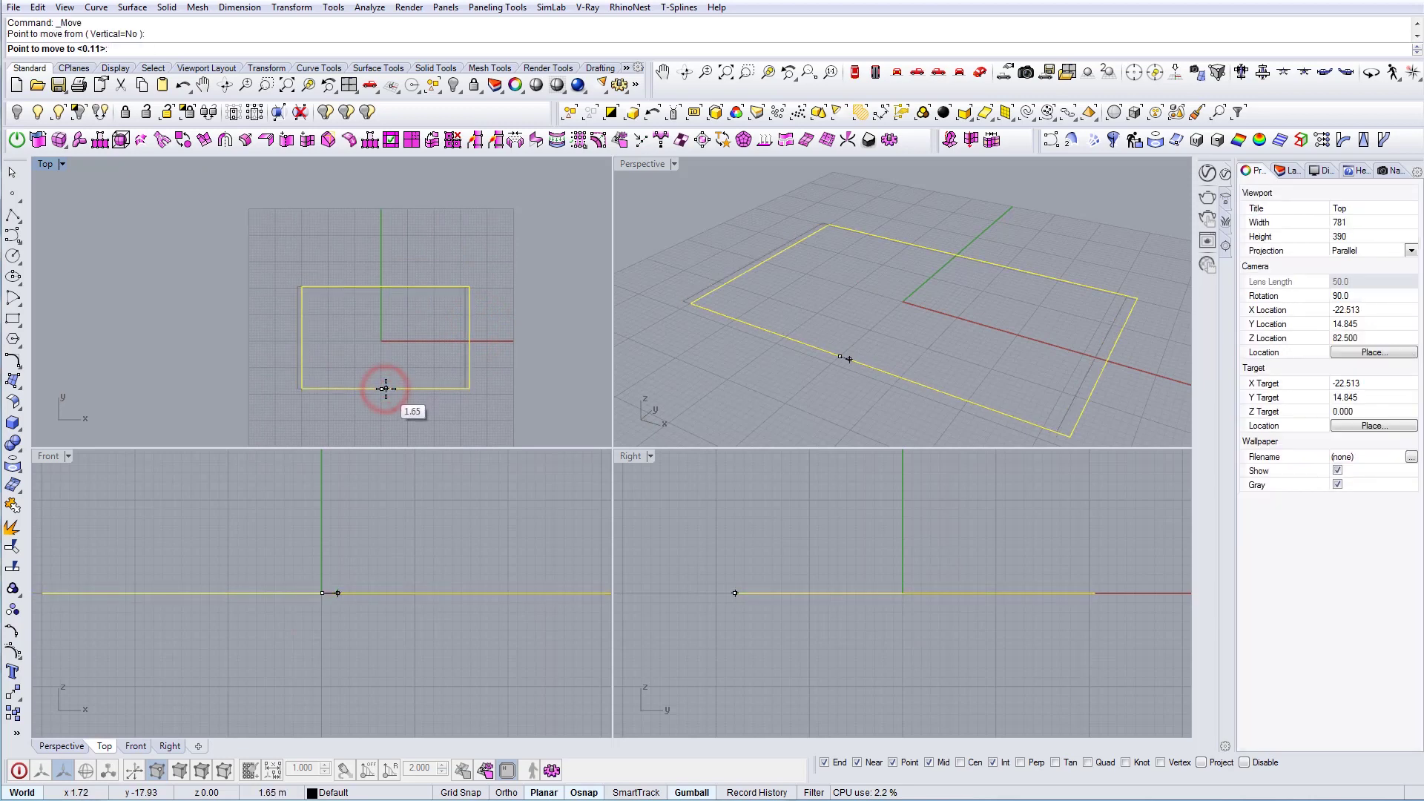
pyautogui.write('0,0,0')
pyautogui.press('Return')
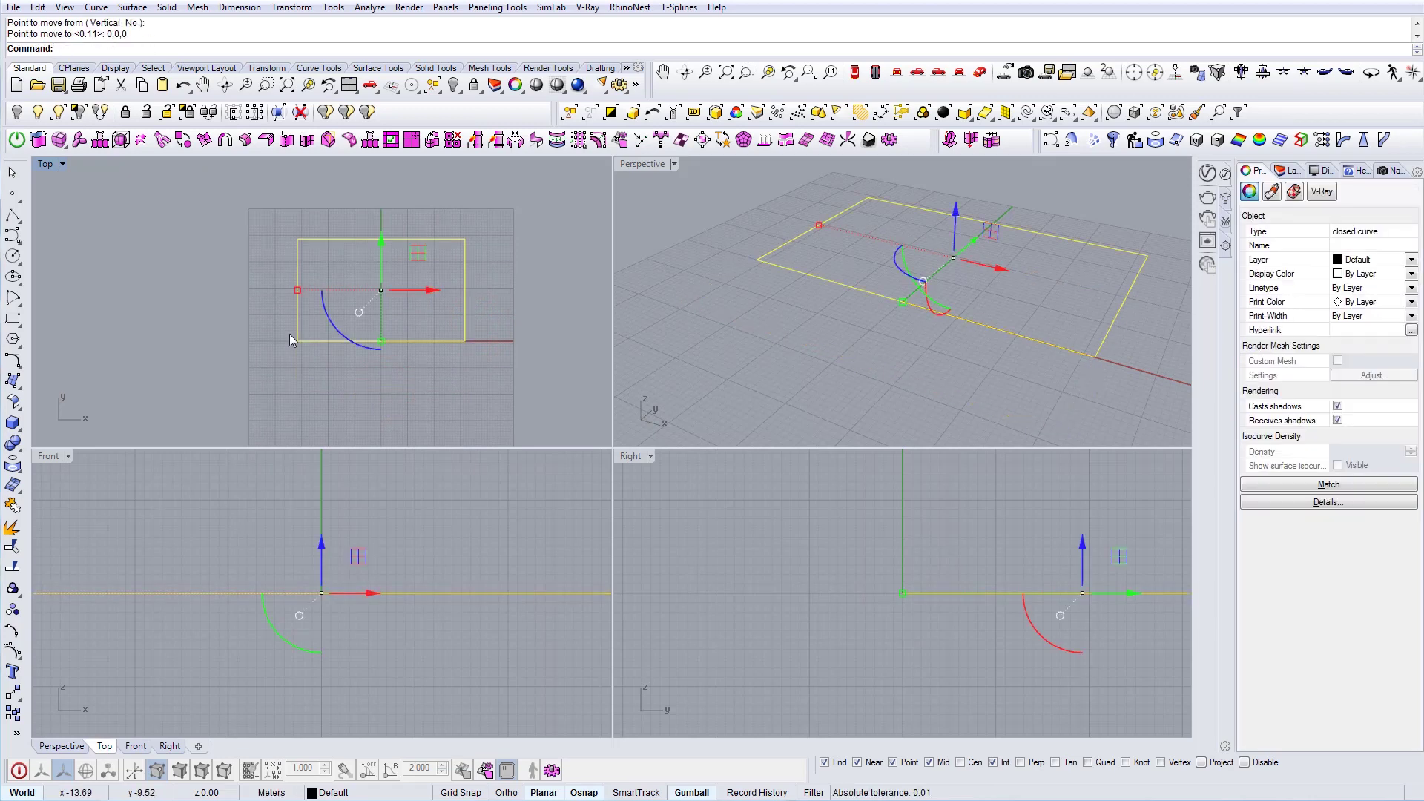
pyautogui.moveTo(408, 279); pyautogui.dragTo(459, 299, button='right')
pyautogui.scroll(2, 459, 300)
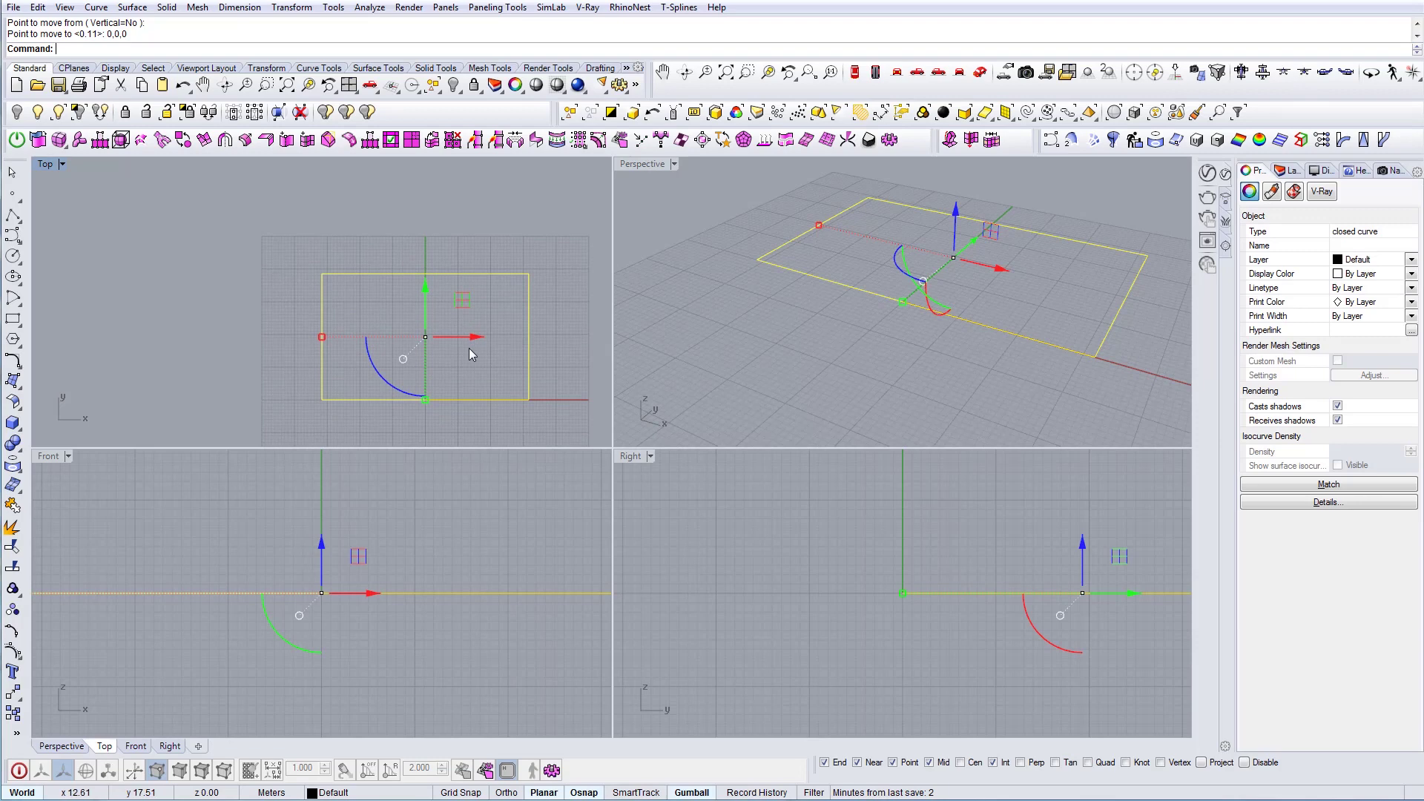
pyautogui.moveTo(436, 325); pyautogui.dragTo(466, 333, button='right')
pyautogui.scroll(2, 363, 360)
pyautogui.click(368, 373)
pyautogui.scroll(-1, 368, 332)
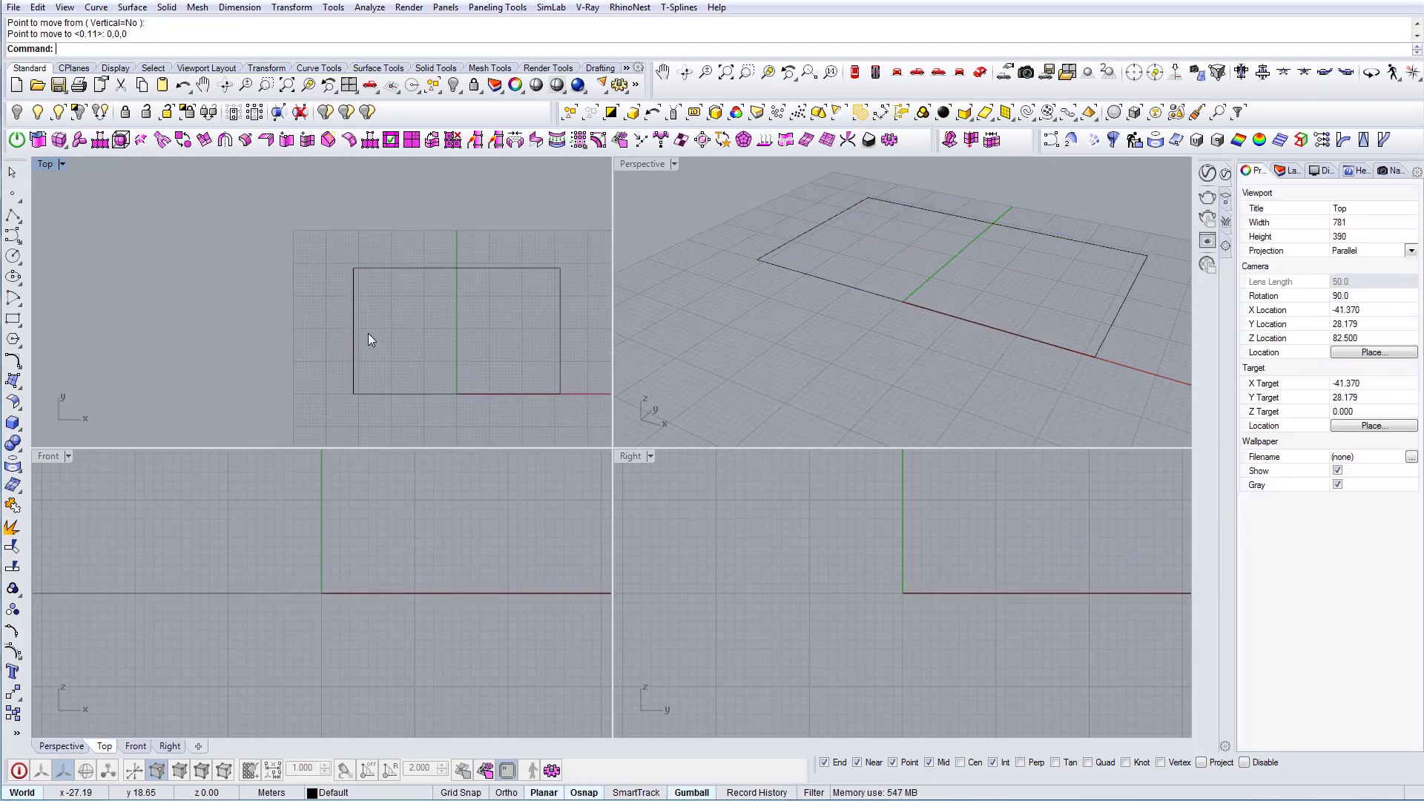
# Examine the folded side wall of the building in the reference photos
pyautogui.click(445, 800)
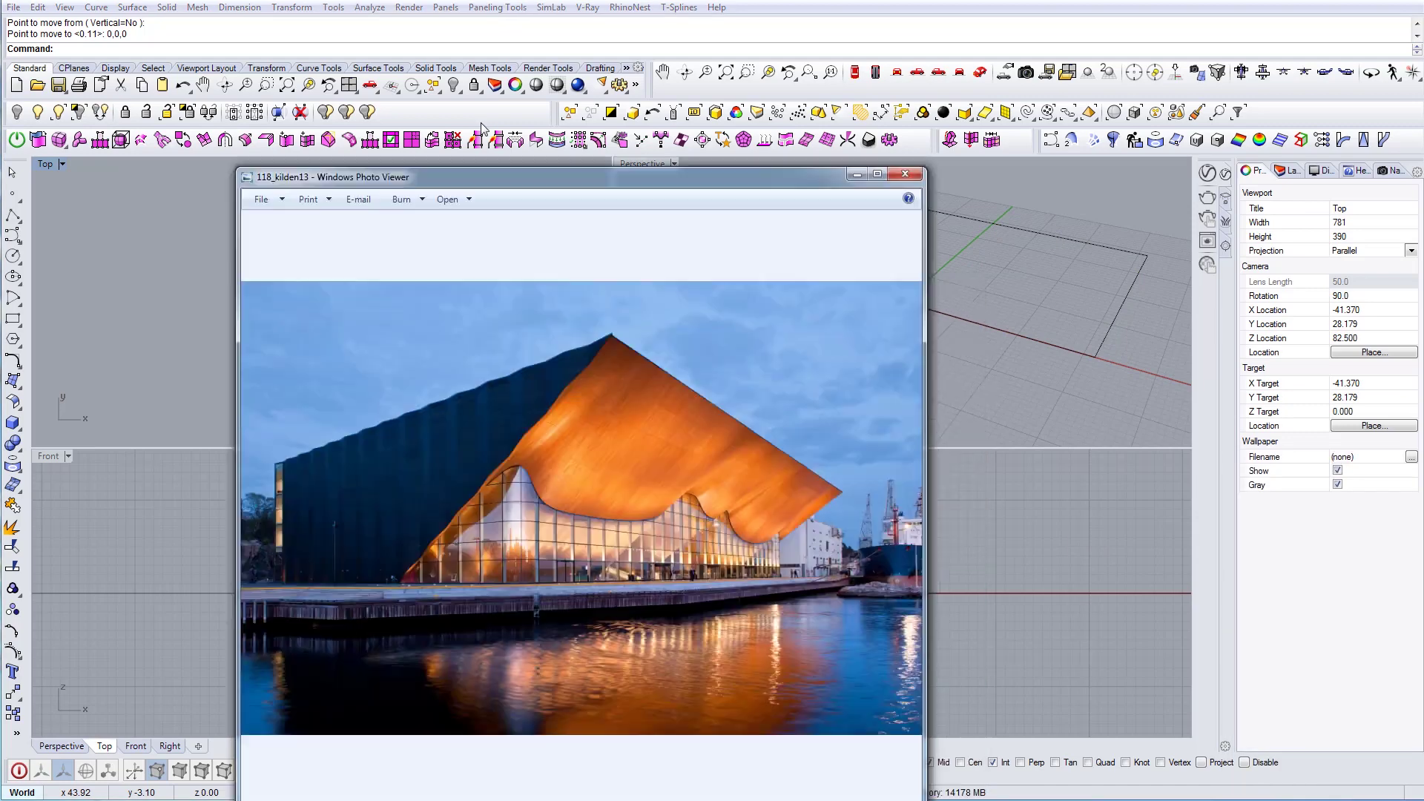
pyautogui.scroll(5, 432, 413)
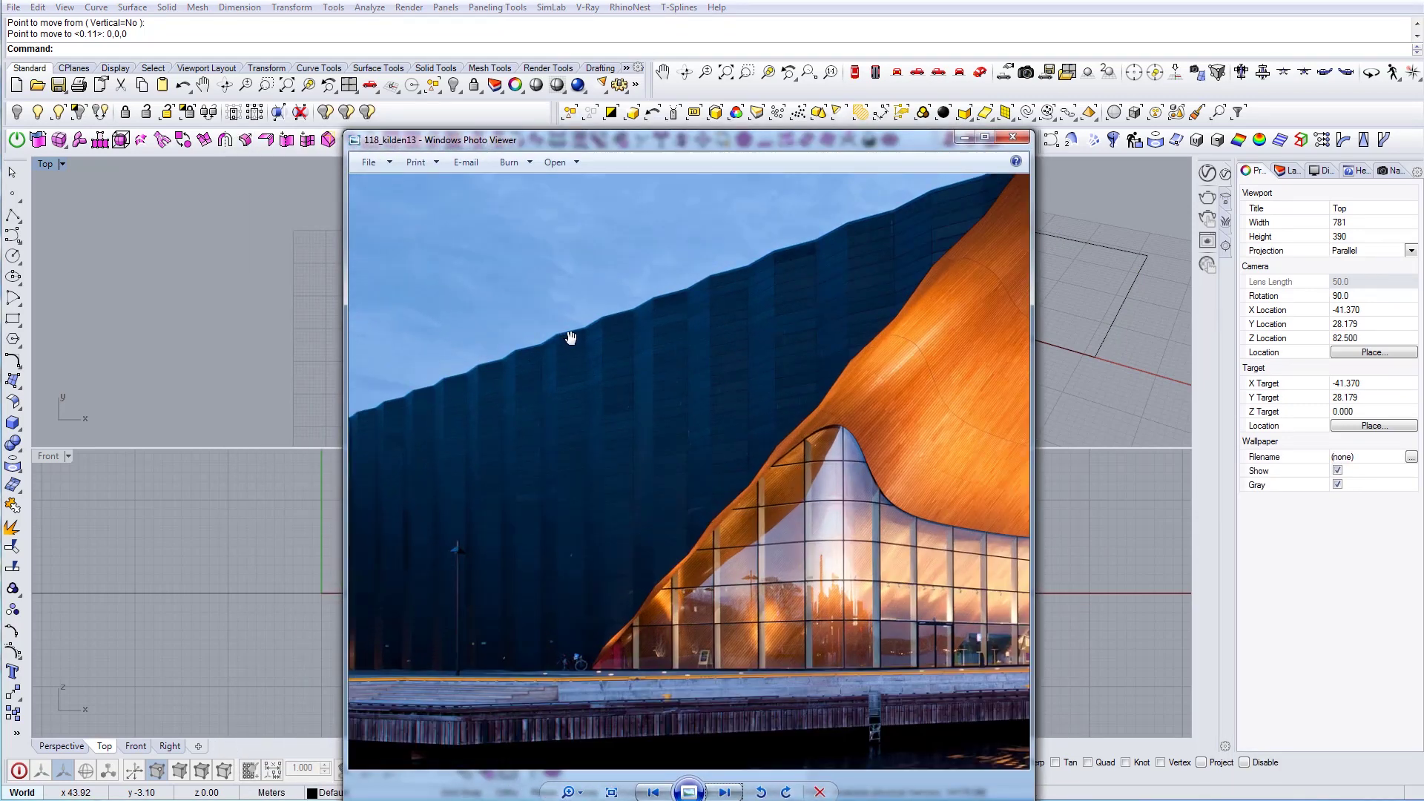
pyautogui.scroll(-1, 696, 307)
pyautogui.press('Right')
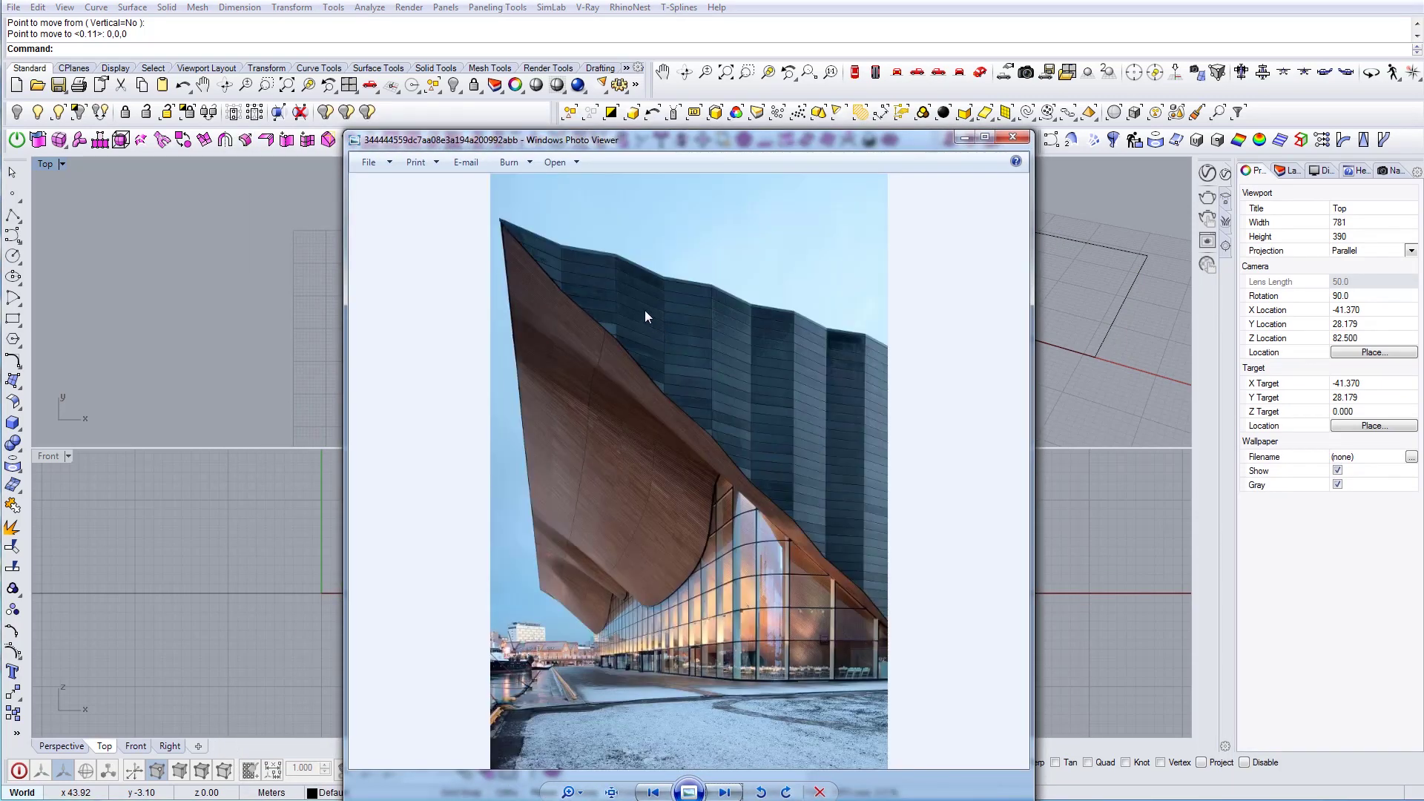
pyautogui.click(966, 140)
# Draw a slanted polyline segment about 6.5 m long from the rectangle's lower-left corner, leaning inward in the Top view
pyautogui.moveTo(338, 313)
pyautogui.mouseDown(button='right')
pyautogui.moveTo(370, 313)
pyautogui.moveTo(333, 306)
pyautogui.mouseUp(button='right')
pyautogui.write('Polyline')
pyautogui.press('Return')
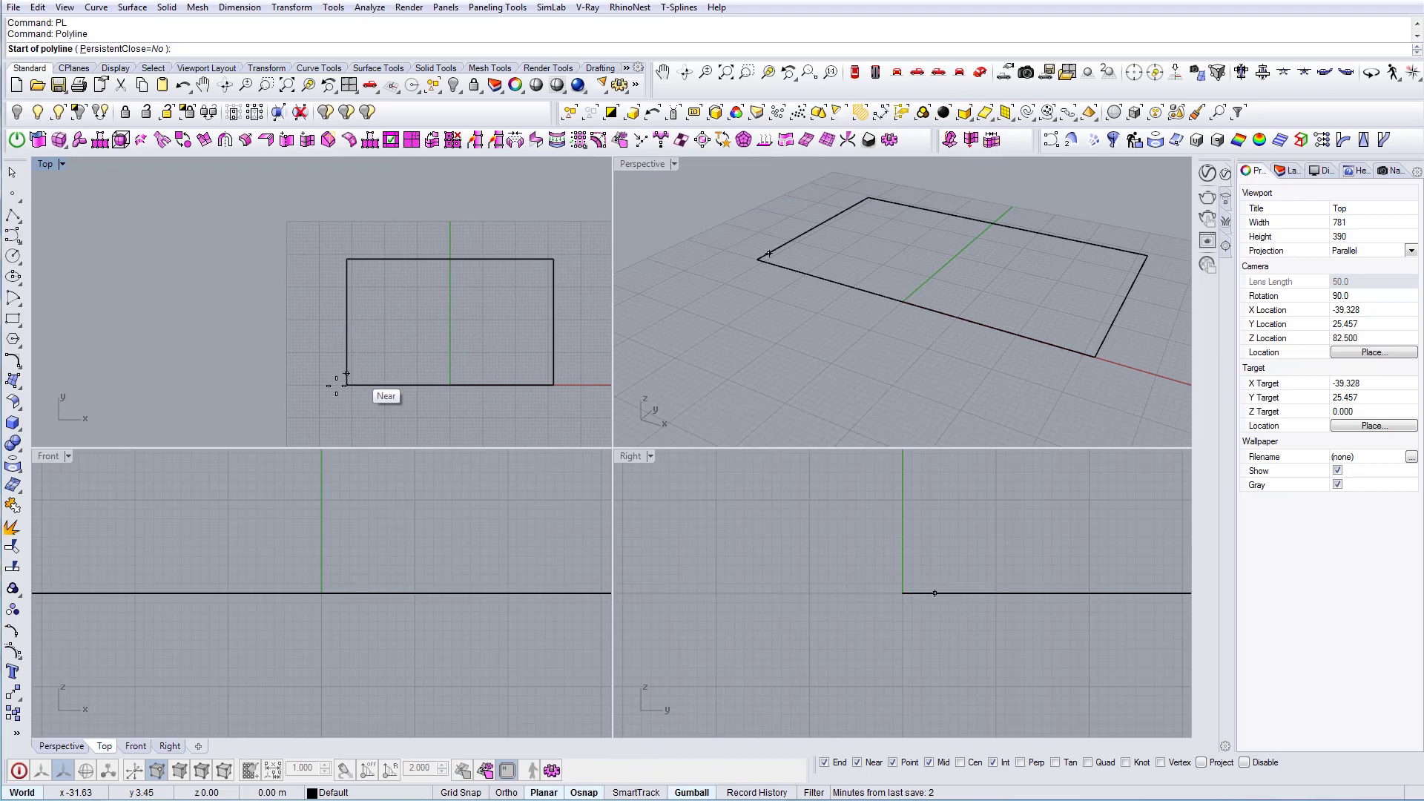
pyautogui.click(346, 384)
pyautogui.scroll(3, 346, 384)
pyautogui.scroll(3, 382, 319)
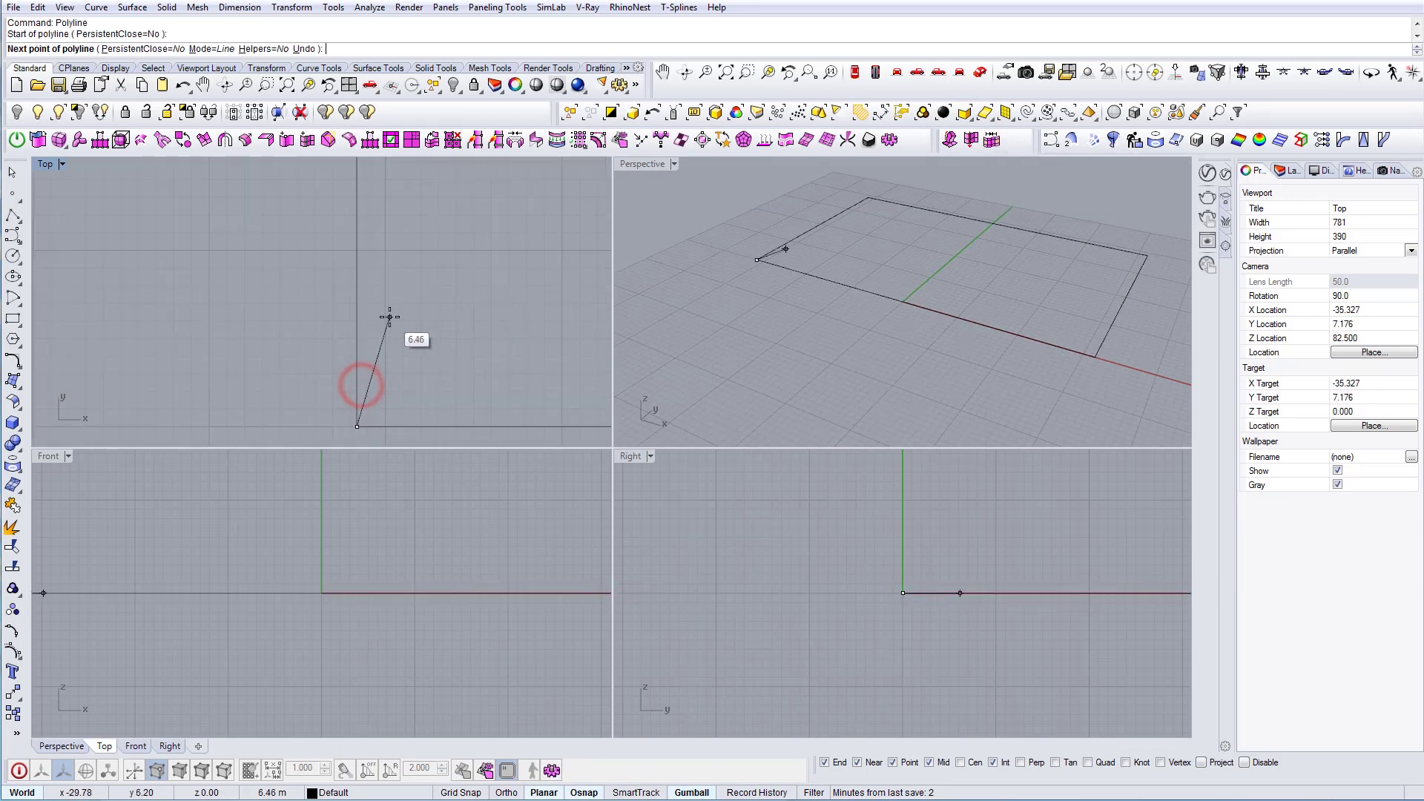
pyautogui.click(385, 312)
pyautogui.press('Return')
pyautogui.click(380, 321)
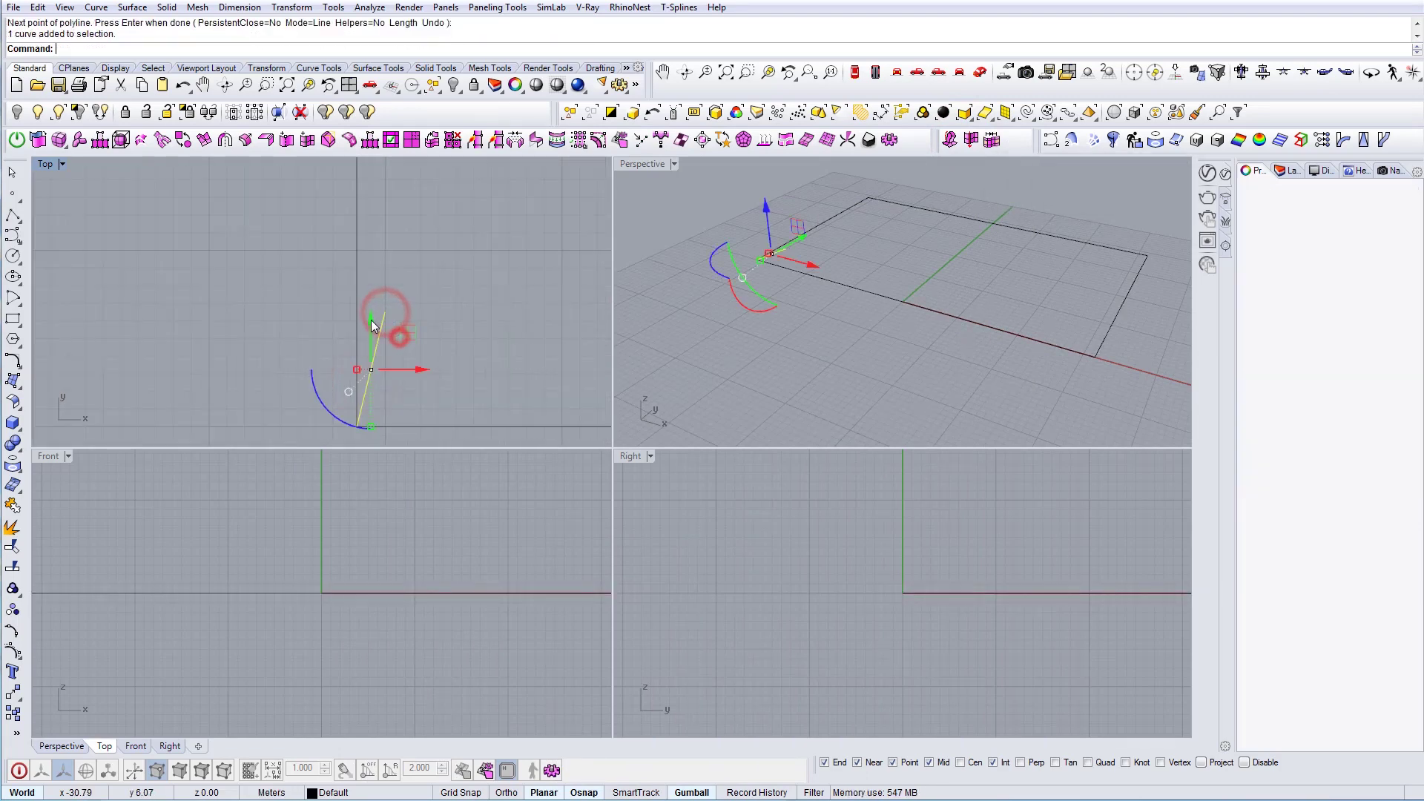
# Mirror the slanted segment about a horizontal line through its upper end and join both segments into one V-shaped curve
pyautogui.write('Mirror')
pyautogui.press('Return')
pyautogui.click(387, 314)
pyautogui.keyDown('shift'); pyautogui.click(430, 330); pyautogui.keyUp('shift')
pyautogui.scroll(-8, 434, 334)
pyautogui.moveTo(433, 335); pyautogui.dragTo(407, 306)
pyautogui.write('Join')
pyautogui.press('Return')
# Copy the V-shaped curve twice end to end along the rectangle's left edge, with FromLastPoint, UseLastDistance and UseLastDirection set to Yes
pyautogui.moveTo(413, 328); pyautogui.dragTo(403, 359, button='right')
pyautogui.write('C')
pyautogui.press('Return')
pyautogui.click(391, 405)
pyautogui.click(391, 306)
pyautogui.click(115, 49)
pyautogui.click(183, 48)
pyautogui.click(300, 48)
pyautogui.scroll(-10, 311, 429)
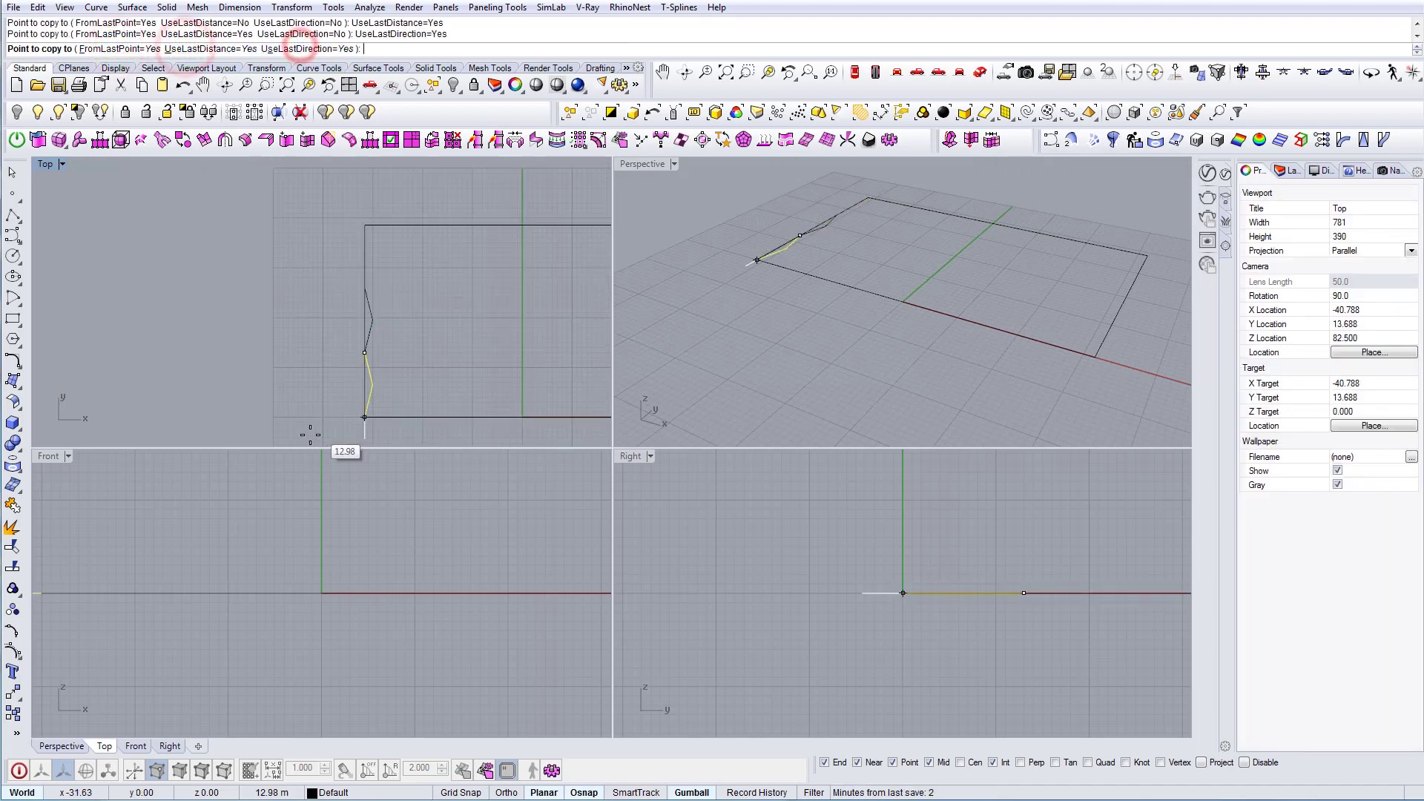
pyautogui.click(298, 286)
pyautogui.press('Return')
# Join the three V-shaped curves on the left edge into one zigzag curve
pyautogui.moveTo(349, 360); pyautogui.dragTo(370, 237, button='right')
pyautogui.scroll(3, 374, 241)
pyautogui.moveTo(348, 354); pyautogui.dragTo(357, 371)
pyautogui.scroll(2, 344, 325)
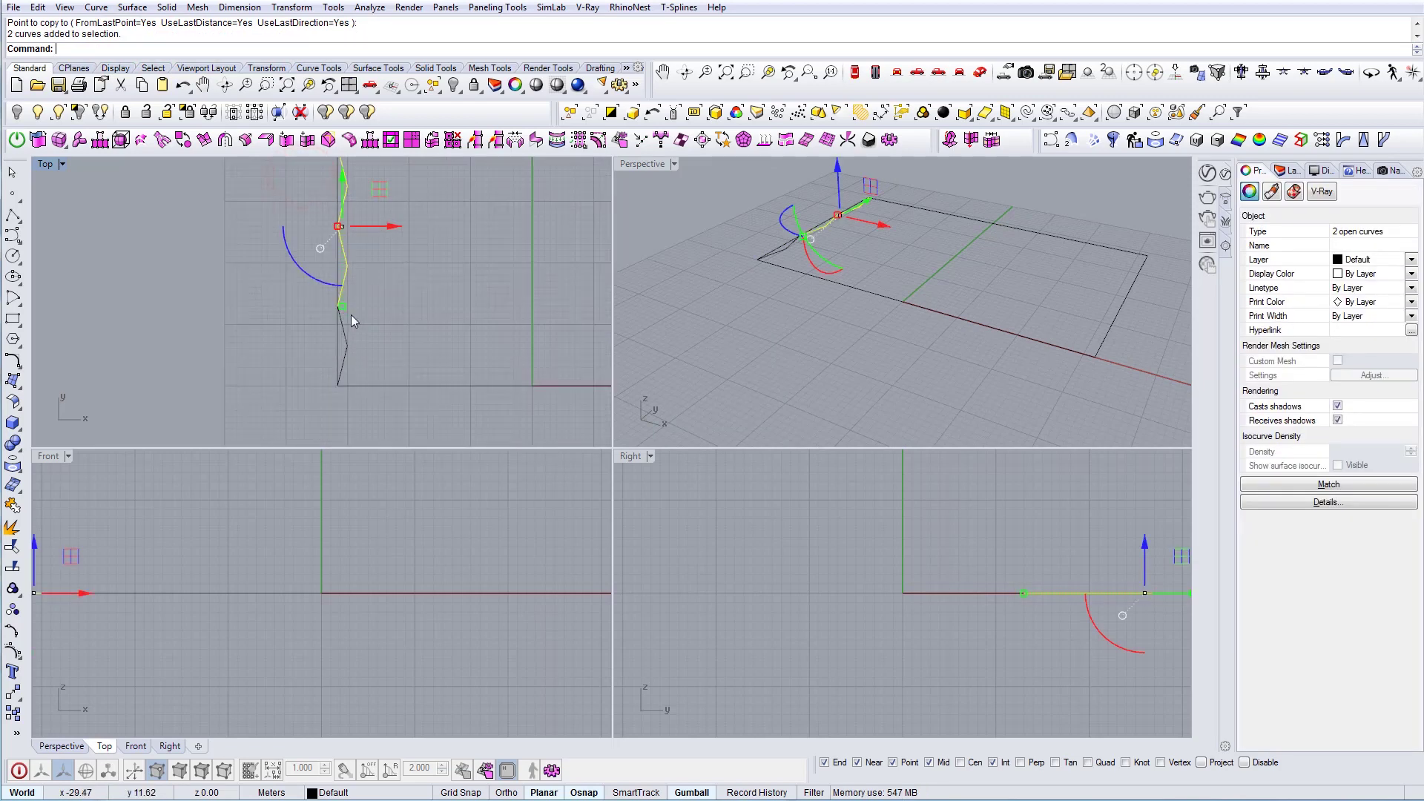
pyautogui.keyDown('shift'); pyautogui.click(348, 349); pyautogui.keyUp('shift')
pyautogui.hotkey('ctrl', 'j')
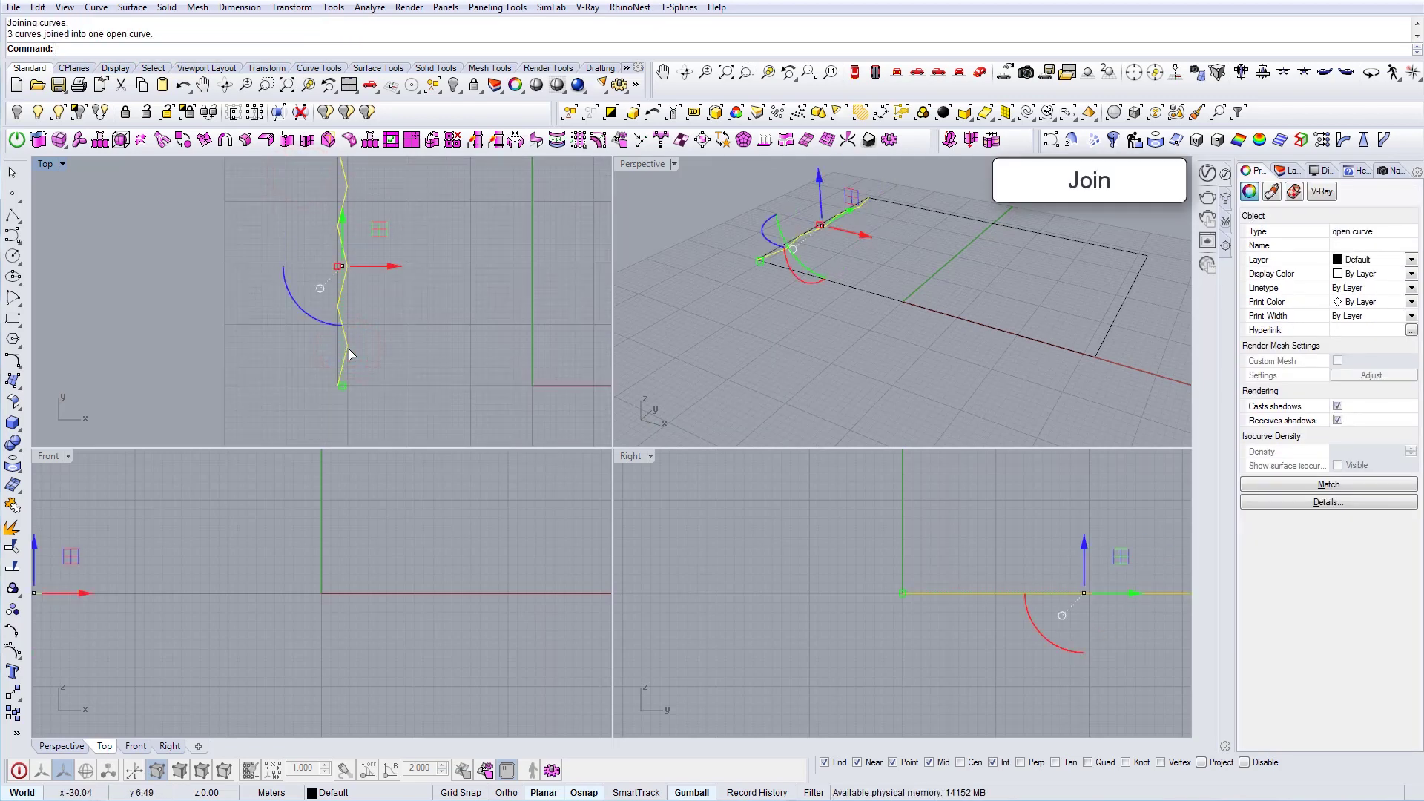
# Scale the zigzag in two dimensions from the rectangle's lower-left corner down to a length of about 14.4 m
pyautogui.moveTo(333, 336); pyautogui.dragTo(384, 349, button='right')
pyautogui.write('SC2')
pyautogui.press('Return')
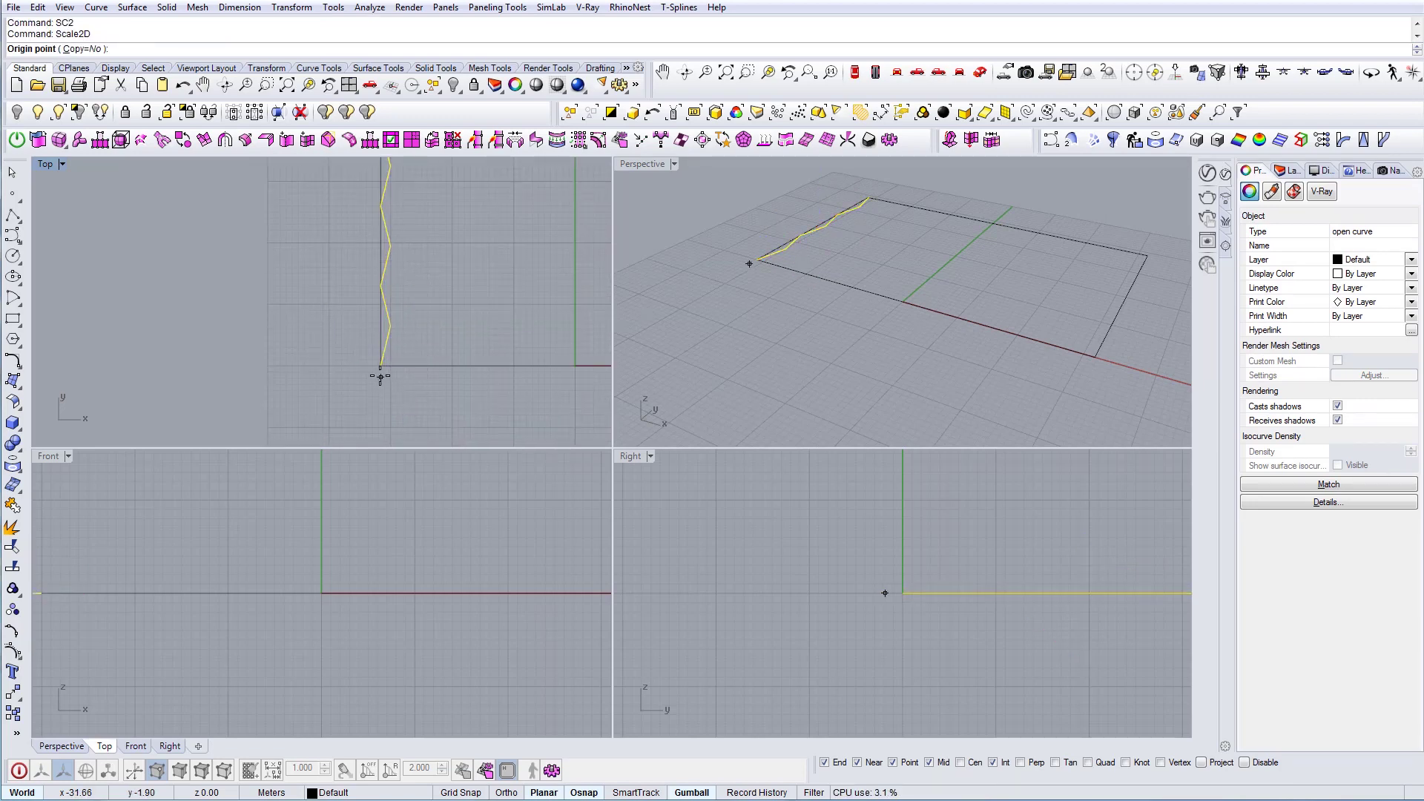
pyautogui.click(381, 367)
pyautogui.scroll(-1, 383, 362)
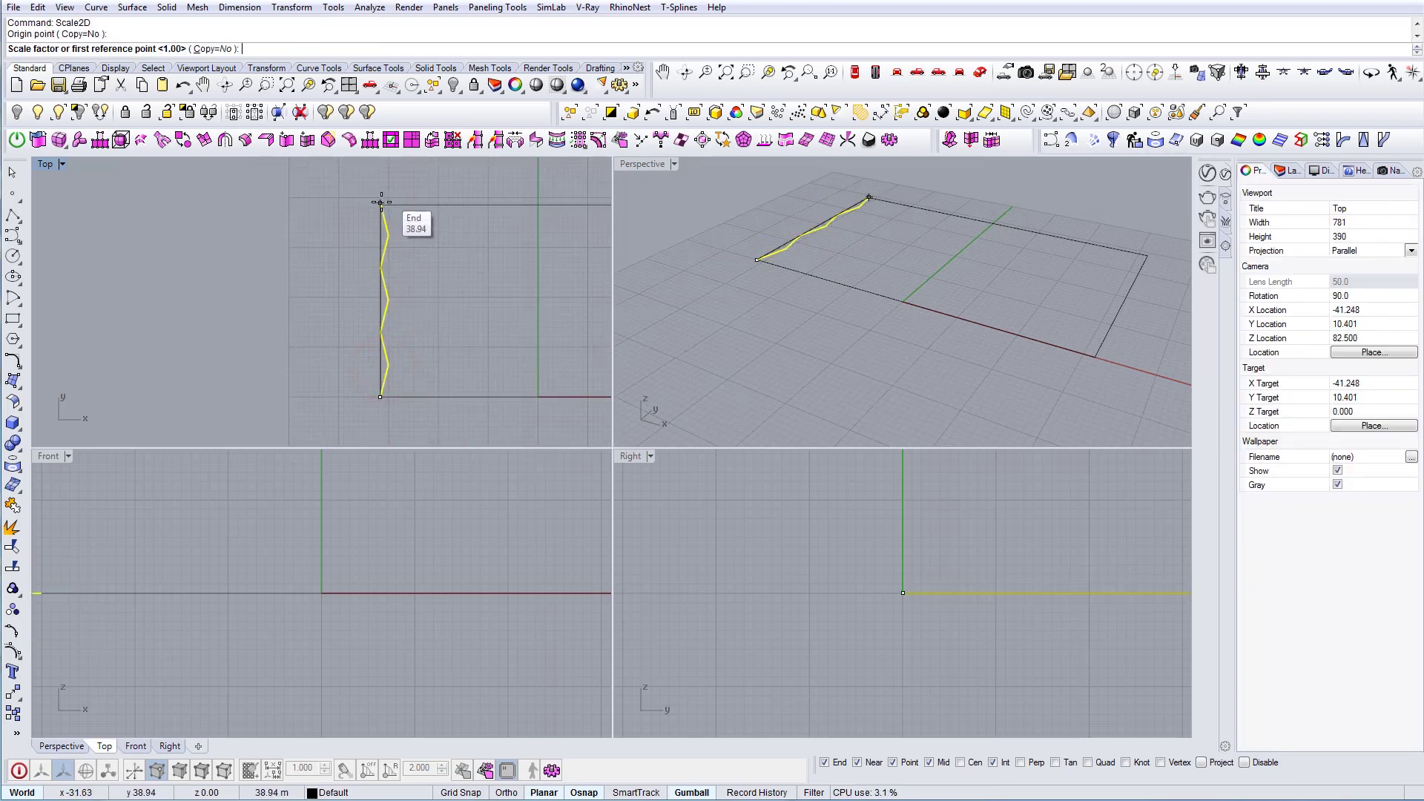
pyautogui.click(380, 203)
pyautogui.scroll(5, 347, 347)
pyautogui.scroll(1, 367, 354)
pyautogui.moveTo(369, 347); pyautogui.dragTo(377, 274, button='right')
pyautogui.scroll(3, 377, 276)
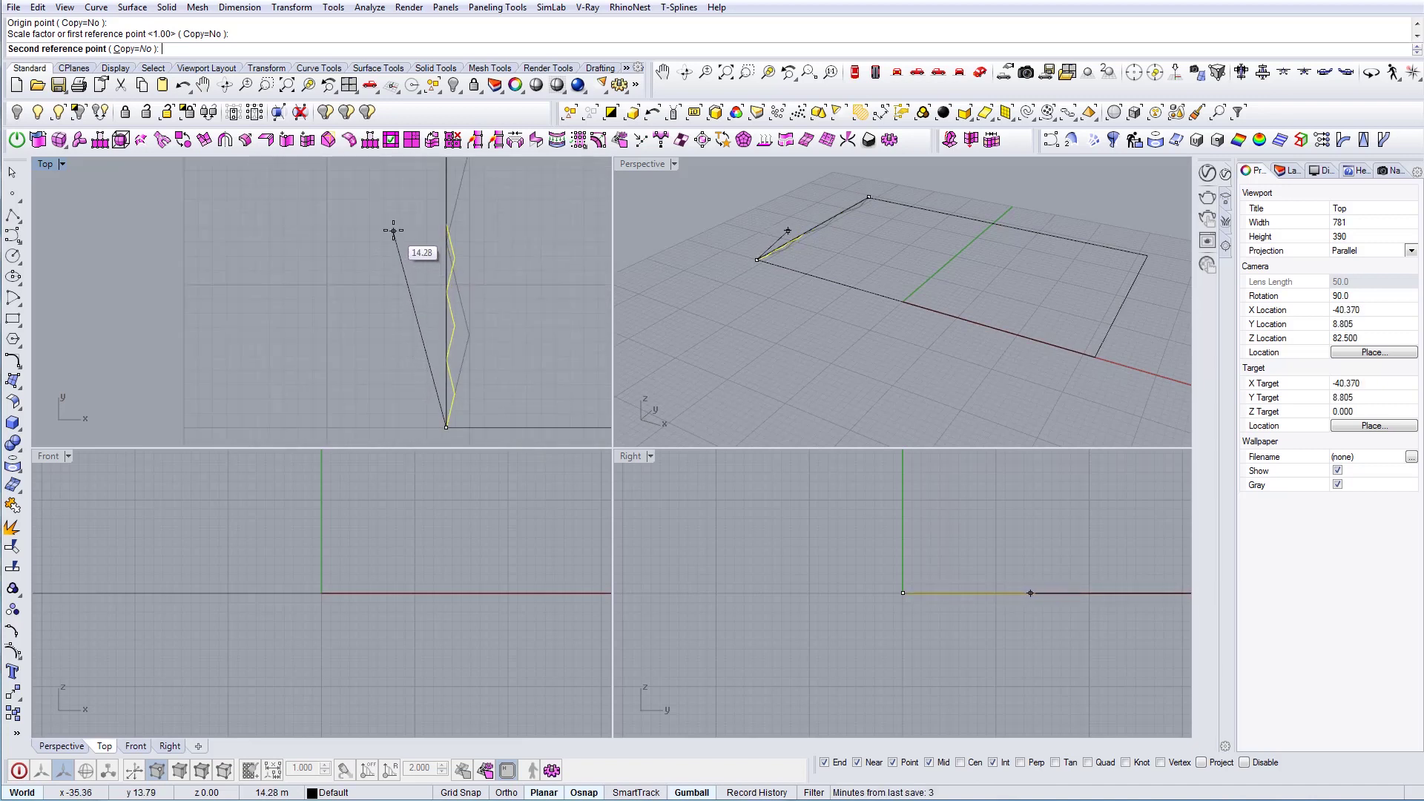
pyautogui.click(390, 231)
# Copy the scaled zigzag end to end up the left edge, repeating with the last distance and direction, until it passes the upper corner
pyautogui.scroll(-6, 382, 296)
pyautogui.moveTo(382, 314); pyautogui.dragTo(387, 371, button='right')
pyautogui.scroll(-9, 402, 437)
pyautogui.moveTo(366, 305); pyautogui.dragTo(313, 193, button='right')
pyautogui.scroll(8, 328, 283)
pyautogui.click(327, 302)
pyautogui.write('copy')
pyautogui.press('Return')
pyautogui.click(362, 391)
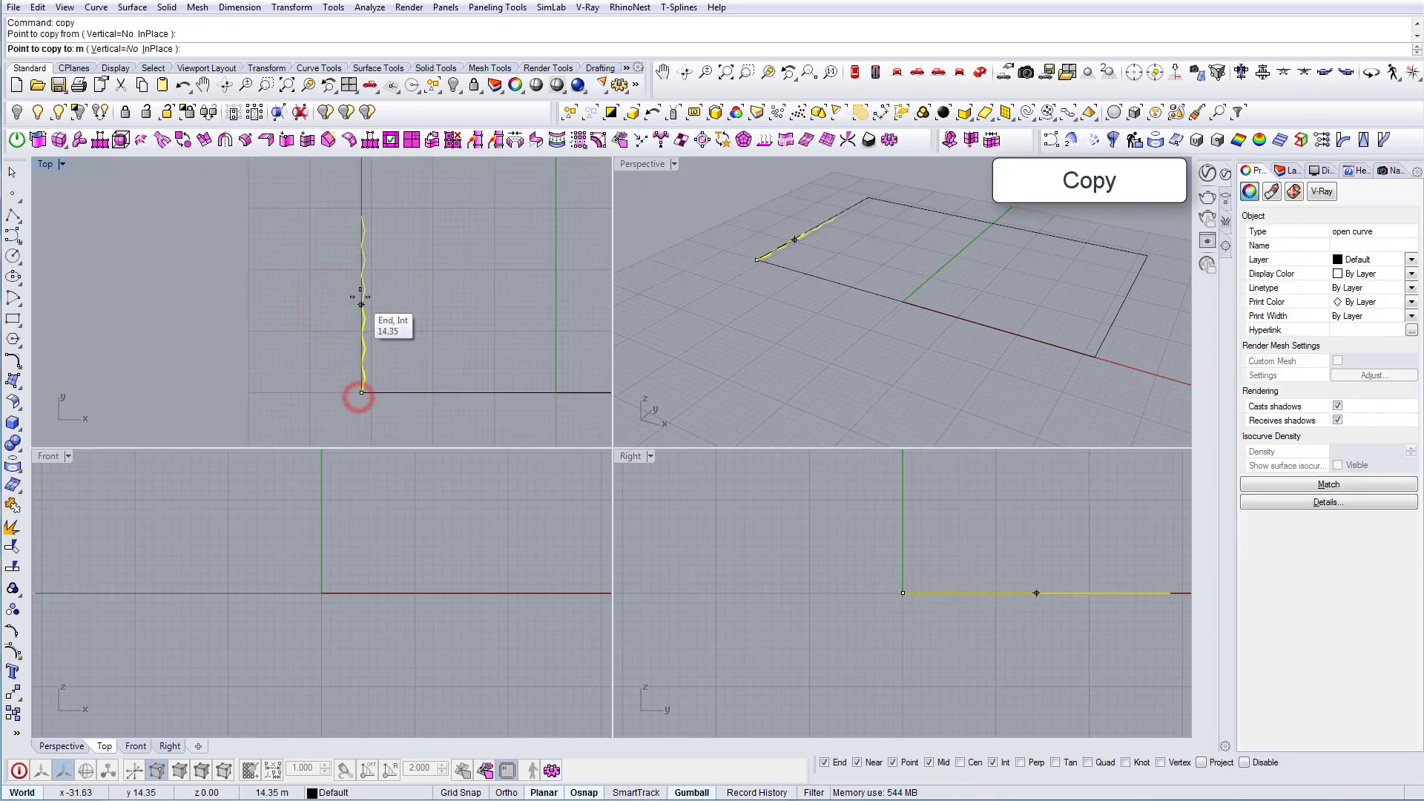
pyautogui.click(361, 304)
pyautogui.click(184, 48)
pyautogui.click(300, 49)
pyautogui.scroll(-6, 300, 330)
pyautogui.click(296, 234)
pyautogui.press('Return')
pyautogui.scroll(15, 325, 222)
pyautogui.moveTo(359, 237); pyautogui.dragTo(309, 210)
pyautogui.scroll(-5, 311, 217)
pyautogui.press('Delete')
pyautogui.scroll(3, 324, 264)
pyautogui.moveTo(362, 253); pyautogui.dragTo(326, 272, button='right')
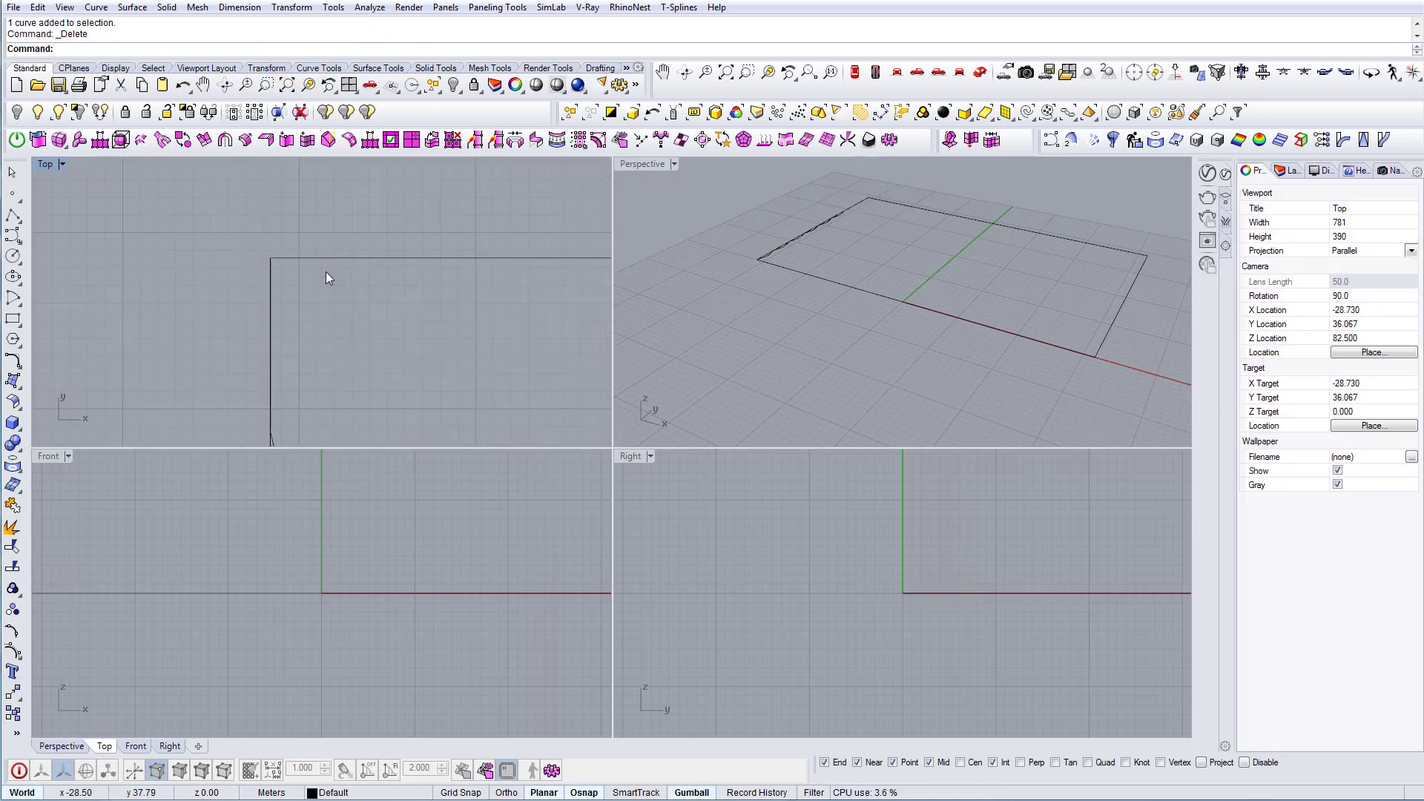
pyautogui.hotkey('ctrl', 'z')
# Explode the uppermost zigzag copy and delete its segments that extend beyond the rectangle's upper-left corner
pyautogui.write('ug')
pyautogui.press('Return')
pyautogui.moveTo(320, 224); pyautogui.dragTo(282, 223)
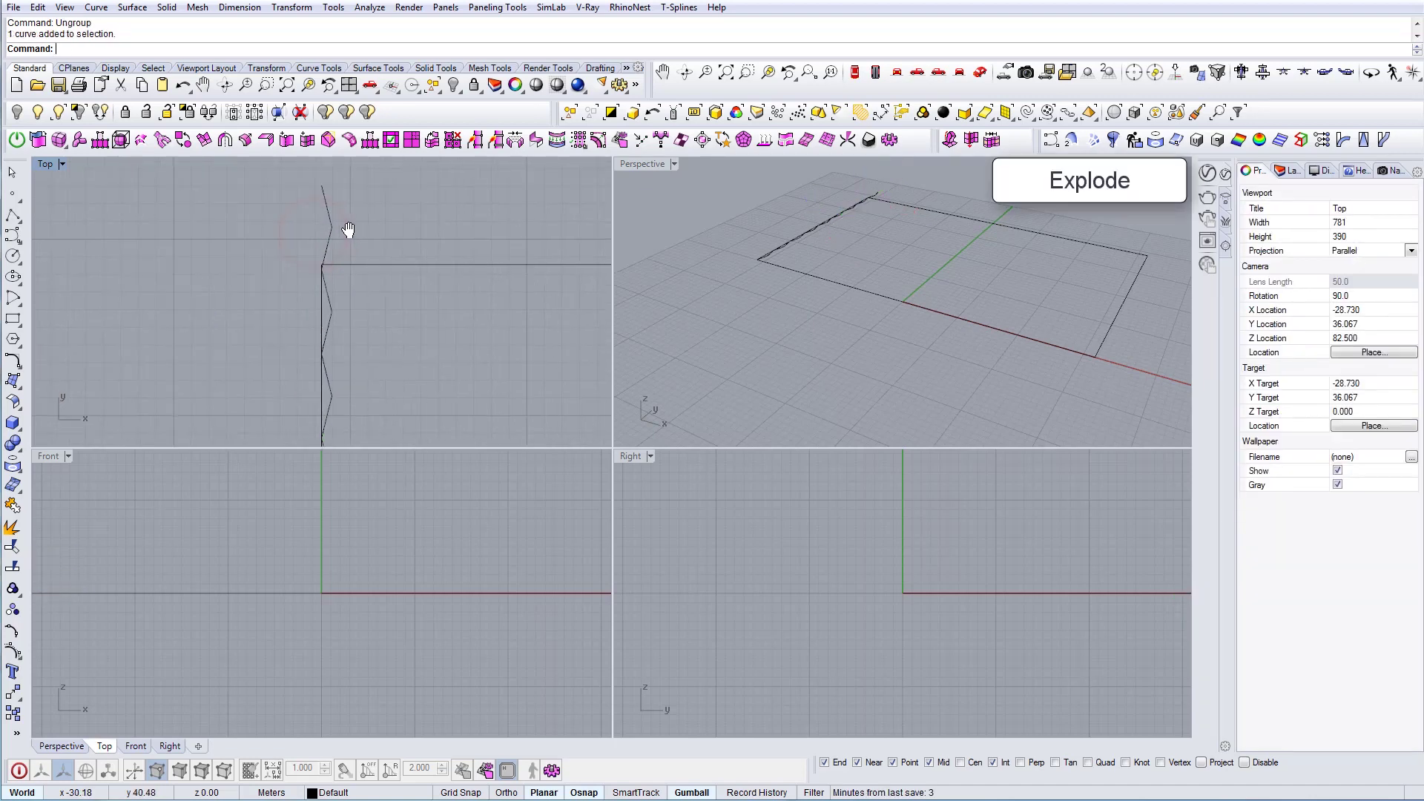
pyautogui.moveTo(348, 230); pyautogui.dragTo(350, 230, button='right')
pyautogui.moveTo(378, 235); pyautogui.dragTo(344, 371)
pyautogui.write('ex')
pyautogui.press('Return')
pyautogui.press('Delete')
# Join the four remaining exploded segments near the upper-left corner into one curve
pyautogui.scroll(-4, 319, 248)
pyautogui.scroll(6, 327, 355)
pyautogui.keyDown('shift'); pyautogui.click(322, 355); pyautogui.keyUp('shift')
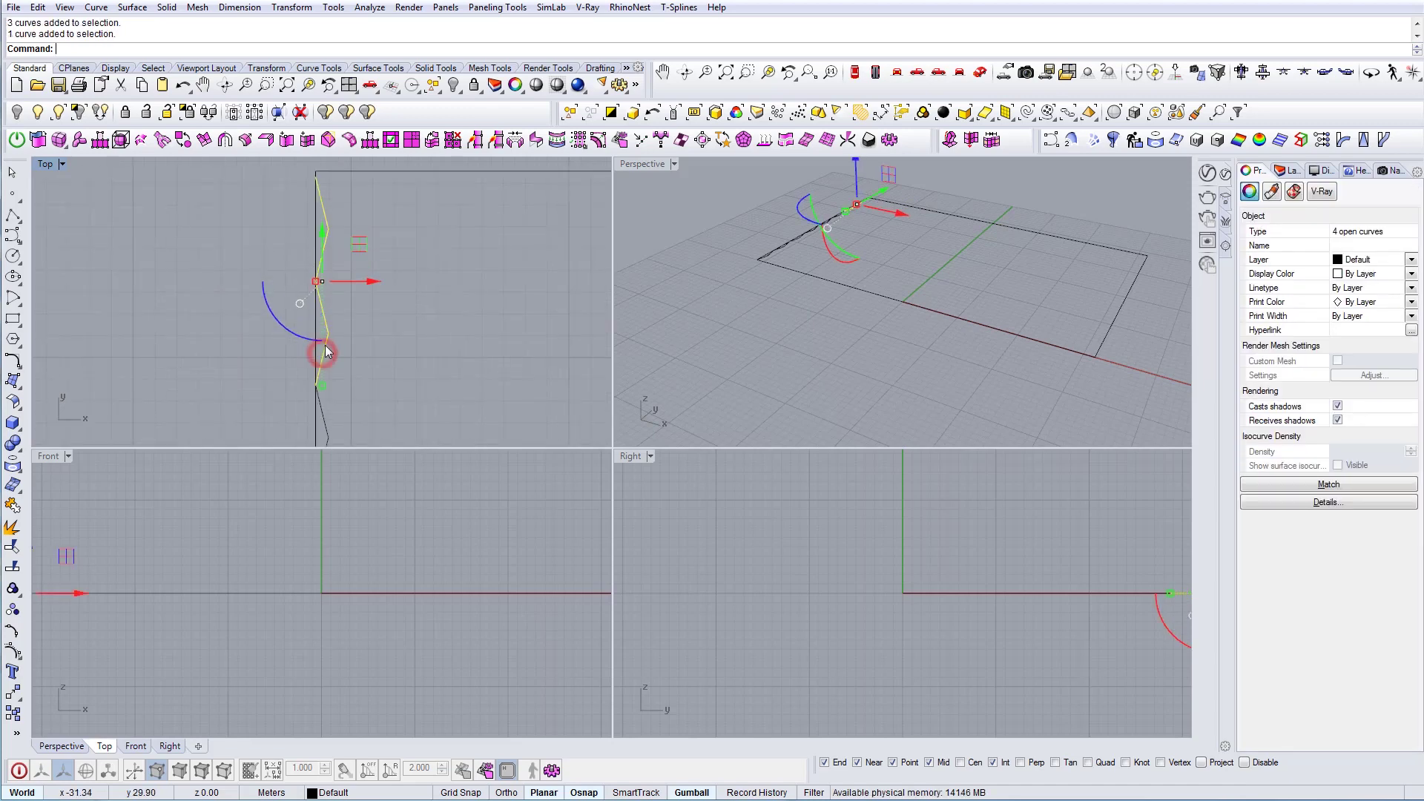
pyautogui.write('join')
pyautogui.press('Return')
pyautogui.scroll(-2, 341, 311)
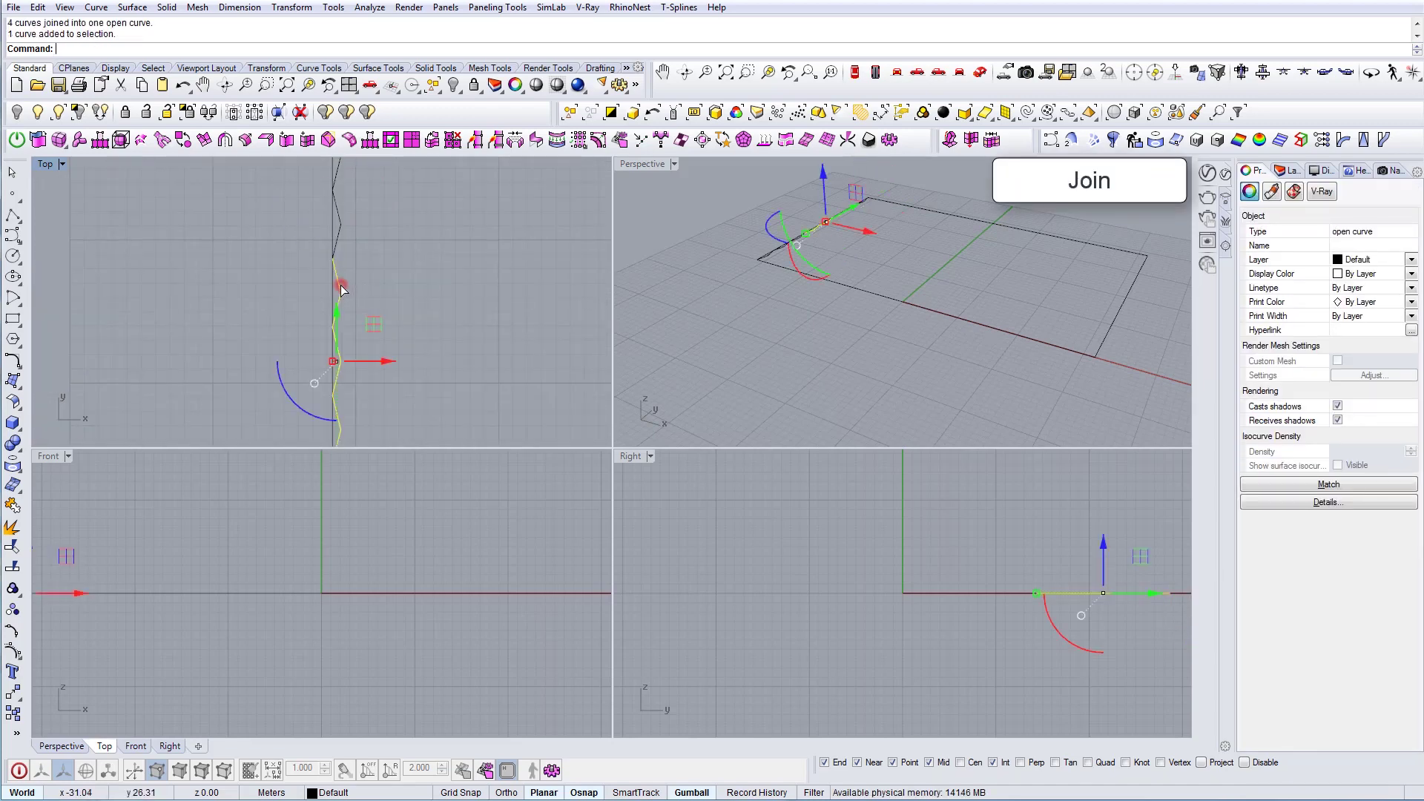
# Scale the three left-edge zigzag curves with Scale1D from the rectangle's lower-left corner so they end at its upper-left corner
pyautogui.scroll(-6, 344, 282)
pyautogui.moveTo(299, 213); pyautogui.dragTo(362, 392)
pyautogui.write('SC1')
pyautogui.press('Return')
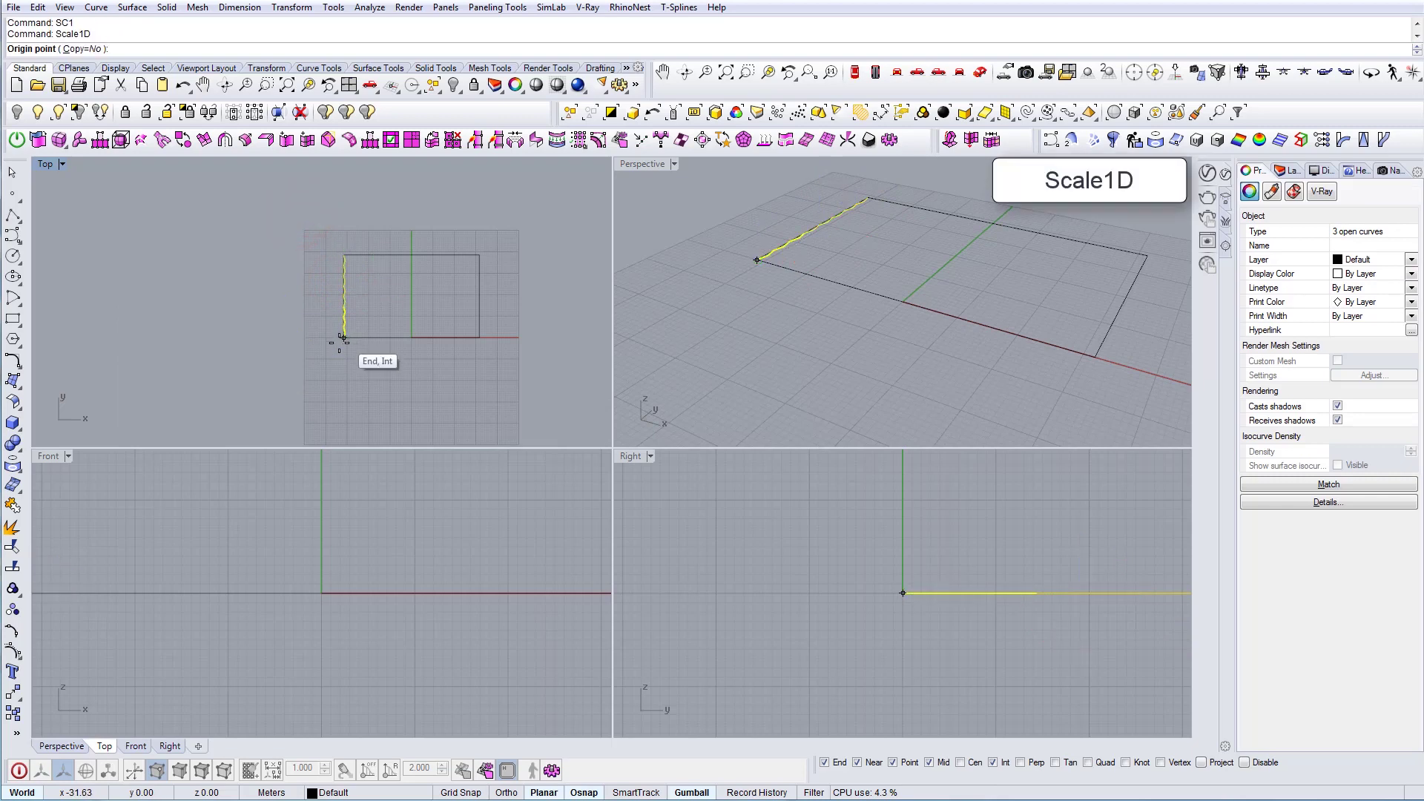
pyautogui.scroll(6, 342, 339)
pyautogui.click(342, 338)
pyautogui.scroll(5, 342, 194)
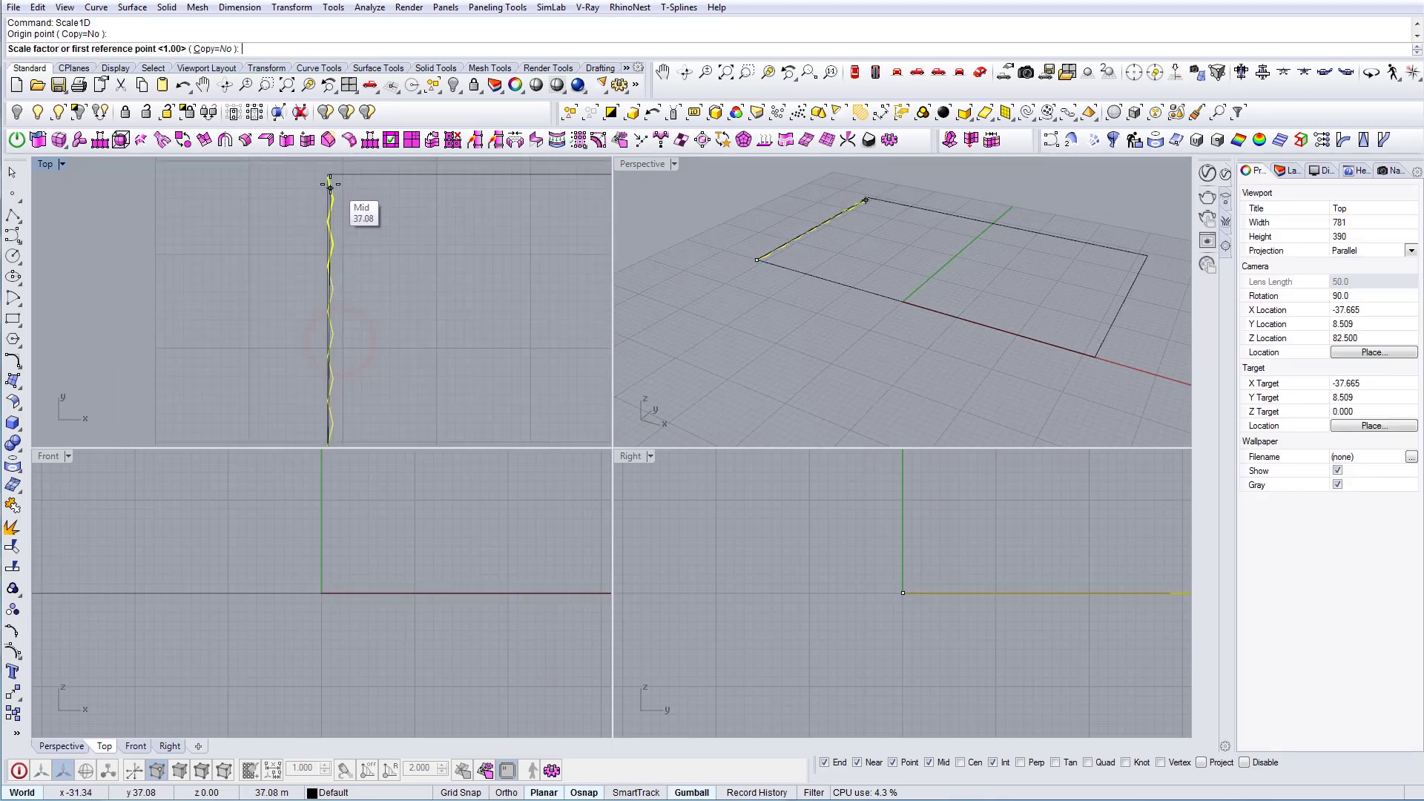
pyautogui.click(324, 169)
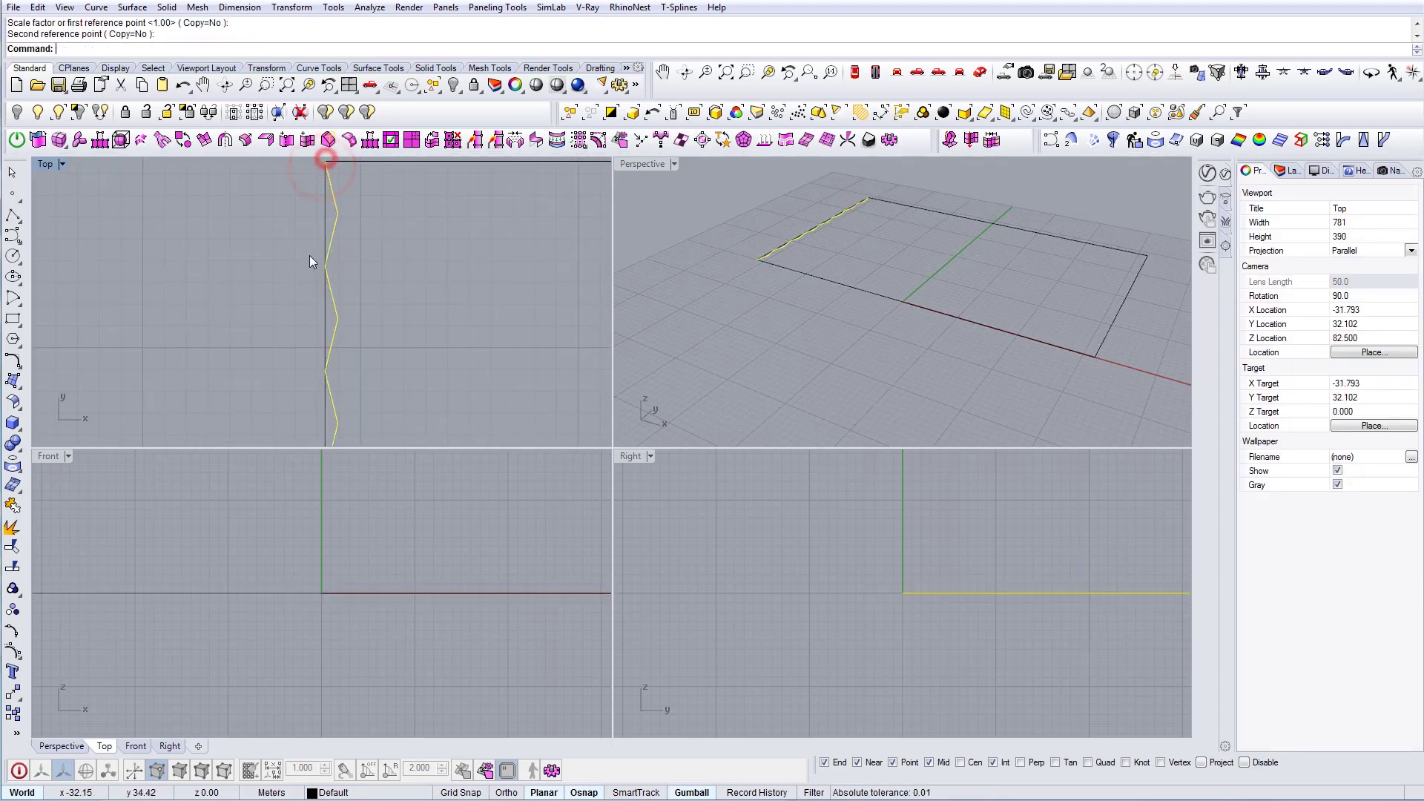
pyautogui.click(326, 160)
# Move the lower end point of the left zigzag outward beyond the rectangle's lower edge
pyautogui.scroll(-5, 302, 255)
pyautogui.moveTo(333, 285); pyautogui.dragTo(323, 276, button='right')
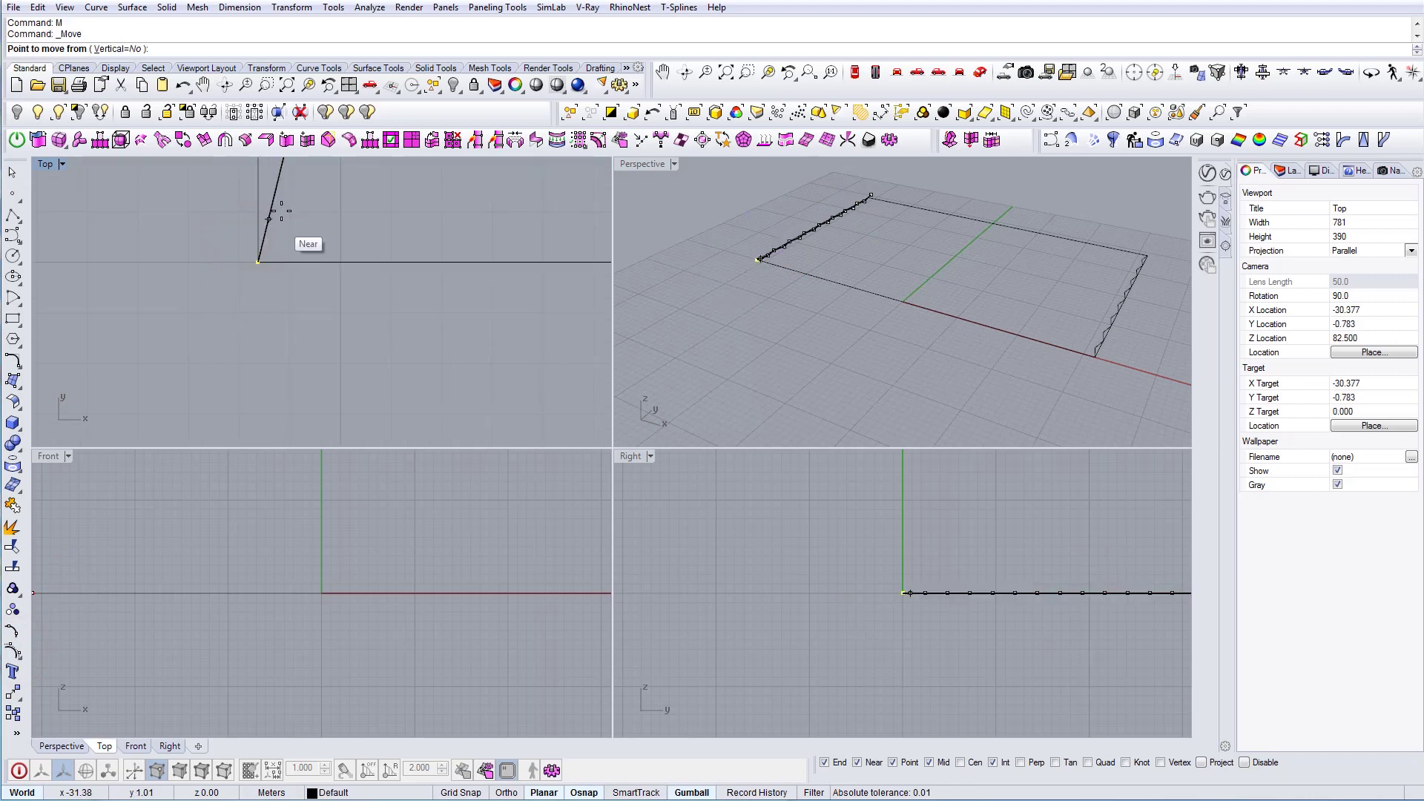
pyautogui.click(277, 201)
pyautogui.click(273, 323)
pyautogui.press('Escape')
# Delete the existing zigzag curves along the rectangle's right edge
pyautogui.scroll(-10, 279, 366)
pyautogui.moveTo(381, 323); pyautogui.dragTo(276, 389, button='right')
pyautogui.scroll(-2, 273, 391)
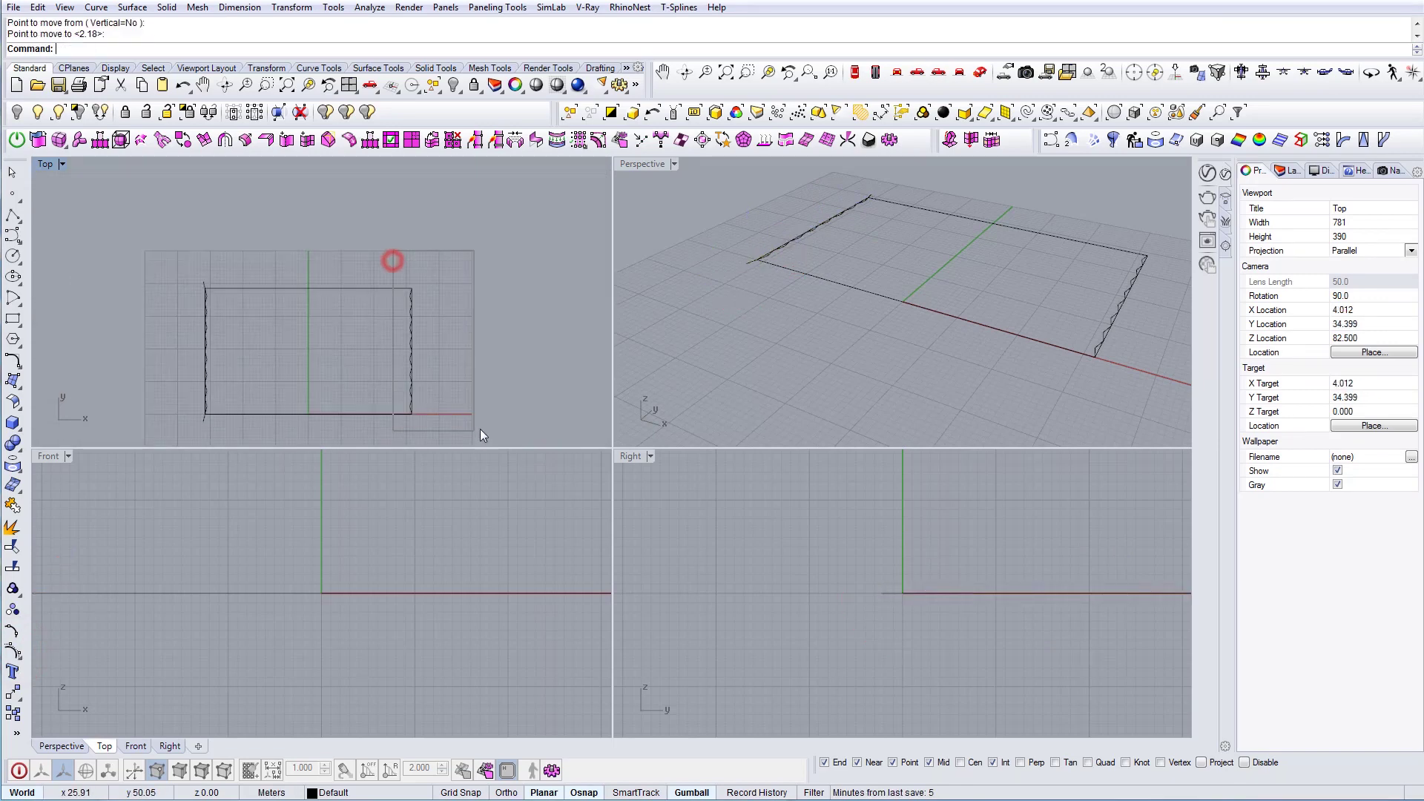
pyautogui.moveTo(478, 435); pyautogui.dragTo(478, 437)
pyautogui.press('Delete')
# Mirror the extended left zigzag curves about the rectangle's vertical centre line onto its right edge
pyautogui.moveTo(141, 195); pyautogui.dragTo(280, 433)
pyautogui.moveTo(277, 363); pyautogui.dragTo(282, 323, button='right')
pyautogui.write('irror')
pyautogui.press('Return')
pyautogui.click(313, 251)
pyautogui.click(315, 194)
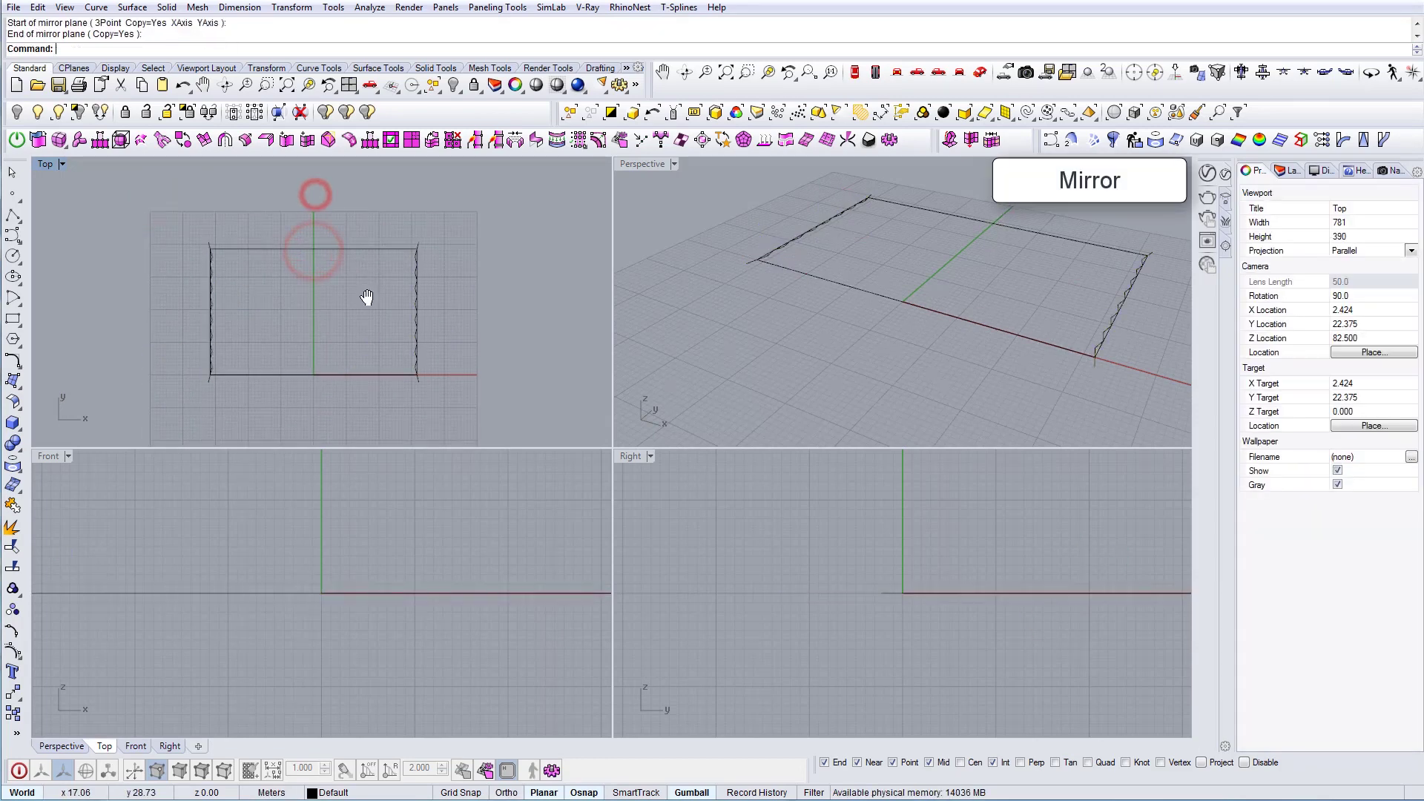
# Copy the footprint rectangle vertically upward to form a raised outline above the zigzag curves
pyautogui.moveTo(369, 292); pyautogui.dragTo(352, 305, button='right')
pyautogui.moveTo(908, 361)
pyautogui.keyDown('shift'); pyautogui.mouseDown(button='right')
pyautogui.moveTo(823, 371)
pyautogui.moveTo(763, 350)
pyautogui.moveTo(884, 350)
pyautogui.mouseUp(button='right'); pyautogui.keyUp('shift')
pyautogui.scroll(-4, 764, 350)
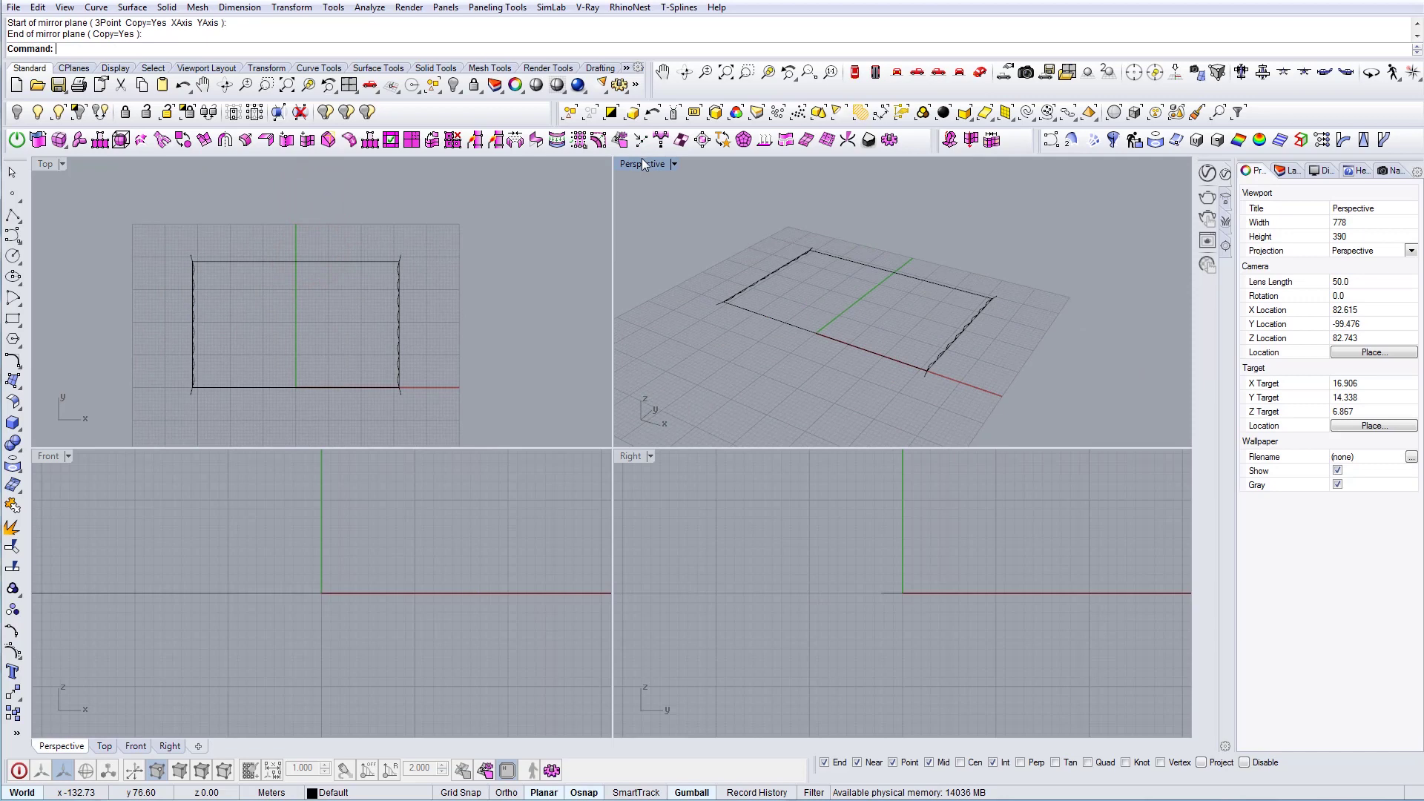
pyautogui.keyDown('shift'); pyautogui.moveTo(822, 304); pyautogui.dragTo(794, 339, button='right'); pyautogui.keyUp('shift')
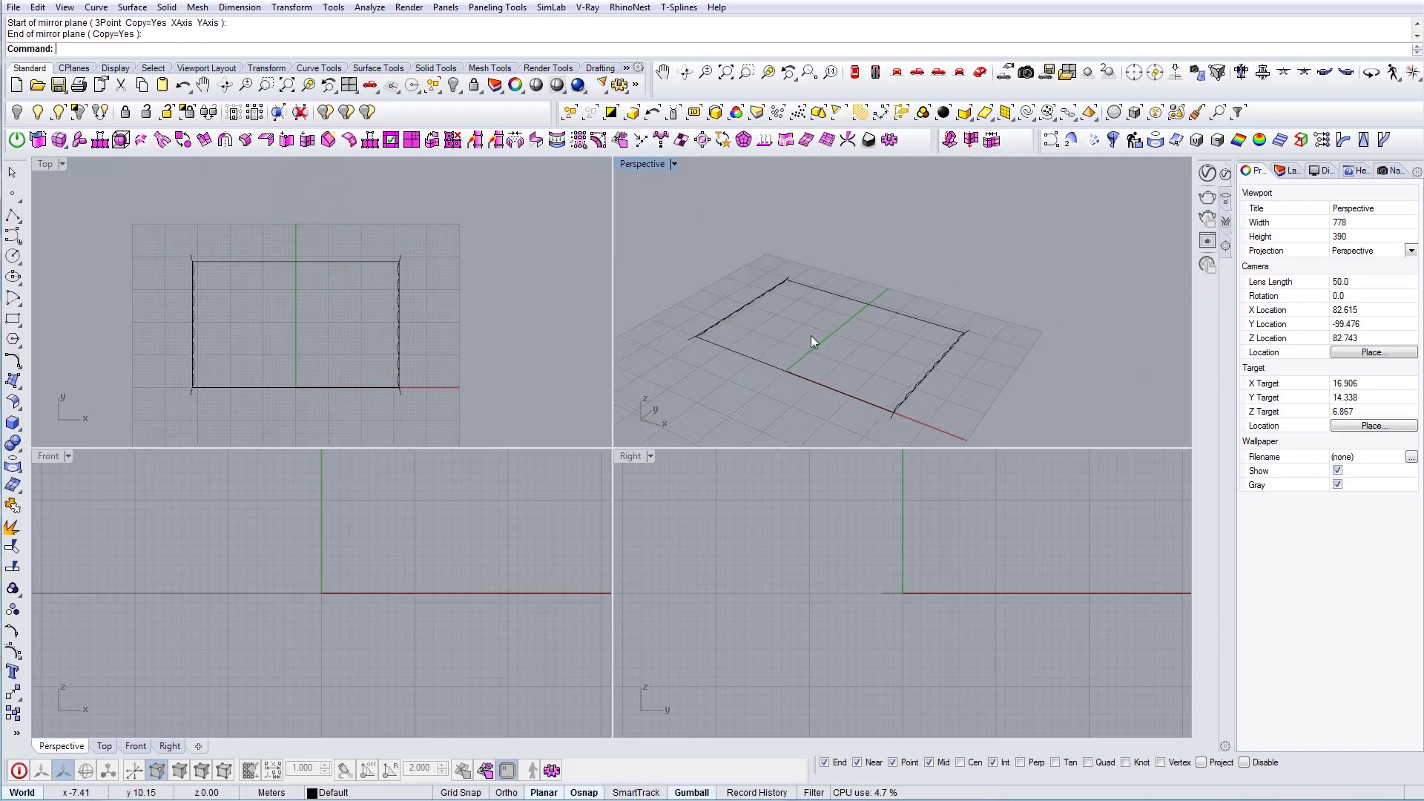
pyautogui.click(872, 303)
pyautogui.moveTo(874, 302); pyautogui.dragTo(821, 354, button='right')
pyautogui.moveTo(821, 355); pyautogui.dragTo(817, 259)
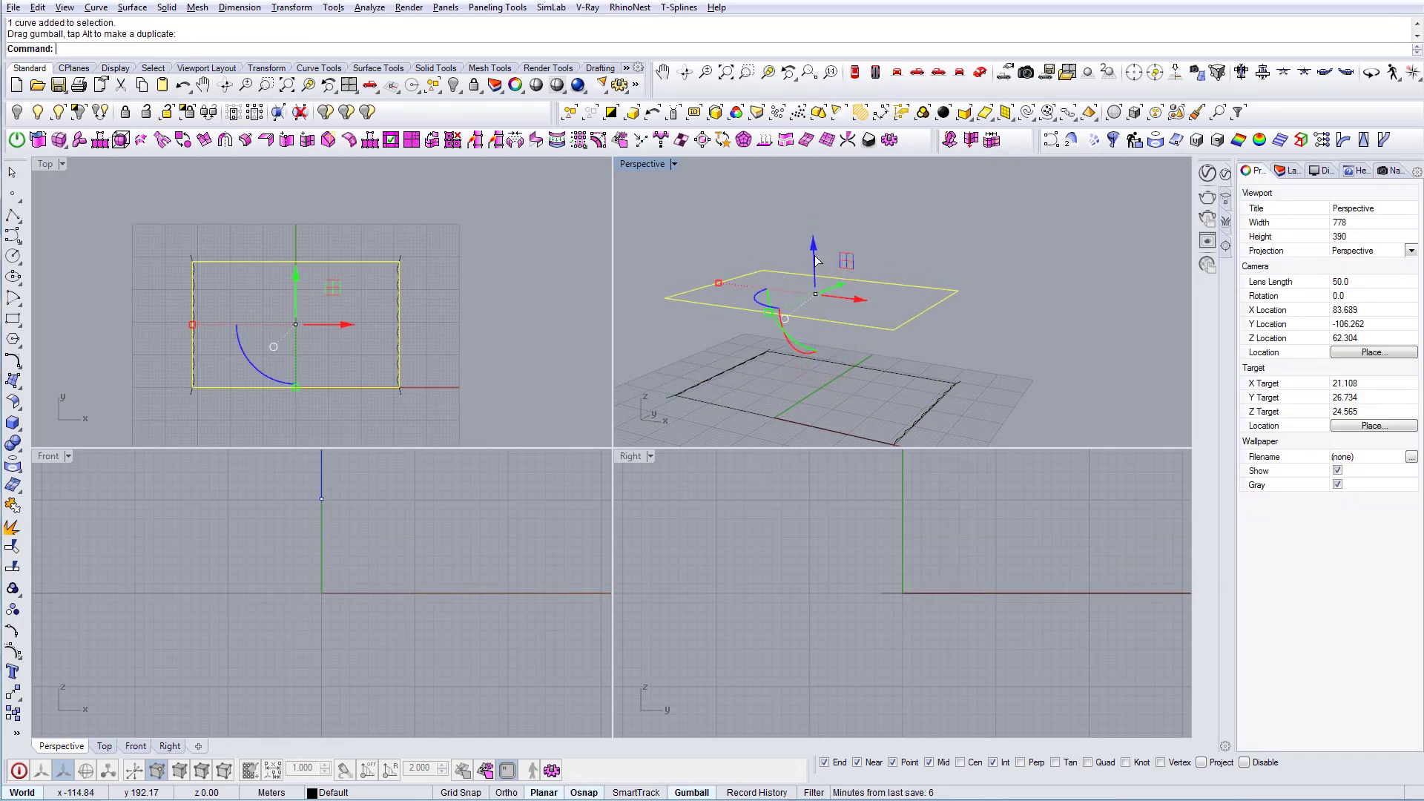
# Fill the raised rectangle with a flat roof surface using PlanarSrf
pyautogui.click(856, 303)
pyautogui.moveTo(856, 303); pyautogui.dragTo(845, 320, button='right')
pyautogui.click(845, 321)
pyautogui.write('PS')
pyautogui.press('Return')
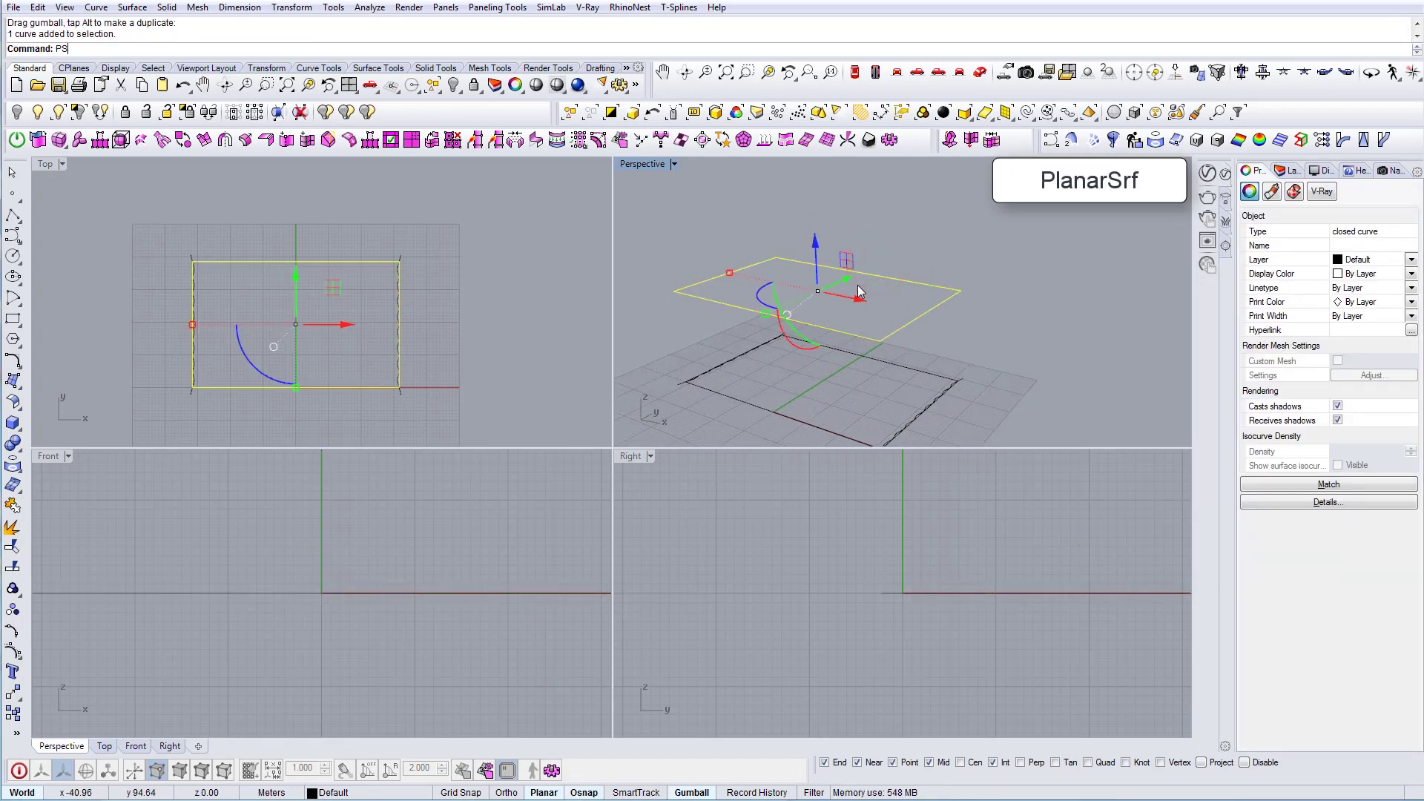
pyautogui.moveTo(857, 288); pyautogui.dragTo(732, 265, button='right')
# Set the perspective viewport to shaded display and lower the roof surface below its outline rectangle
pyautogui.click(673, 164)
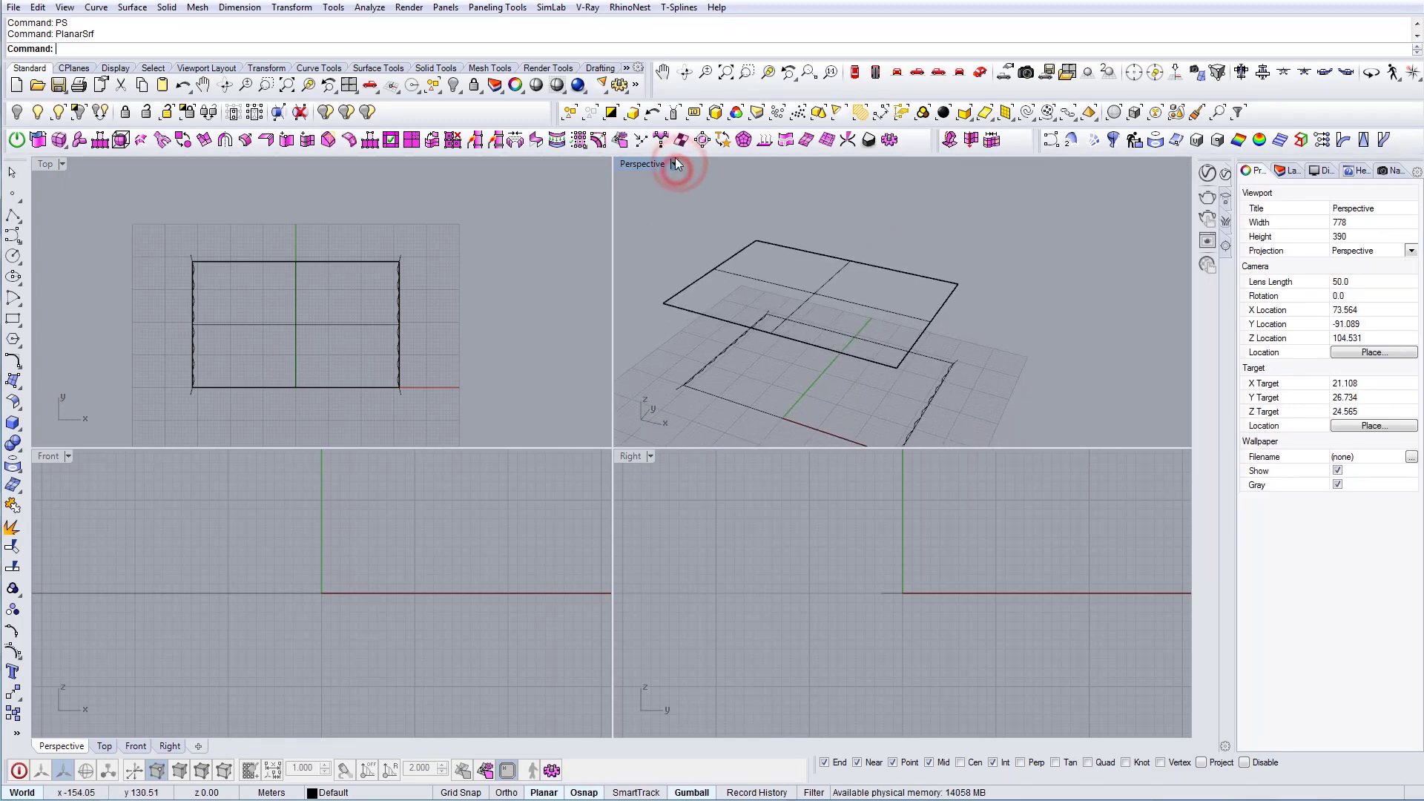
pyautogui.click(663, 220)
pyautogui.moveTo(869, 326)
pyautogui.mouseDown(button='right')
pyautogui.moveTo(890, 345)
pyautogui.moveTo(798, 312)
pyautogui.mouseUp(button='right')
pyautogui.moveTo(843, 367); pyautogui.dragTo(848, 238, button='right')
pyautogui.click(851, 259)
pyautogui.moveTo(844, 218); pyautogui.dragTo(846, 245)
pyautogui.click(825, 324)
# Extrude the roof's front edge with ExtrudeCrv along a custom direction slanting back and down toward the zigzag curve at ground level
pyautogui.moveTo(825, 326); pyautogui.dragTo(866, 346, button='right')
pyautogui.write('ExtrudeCrv')
pyautogui.press('Return')
pyautogui.click(718, 283)
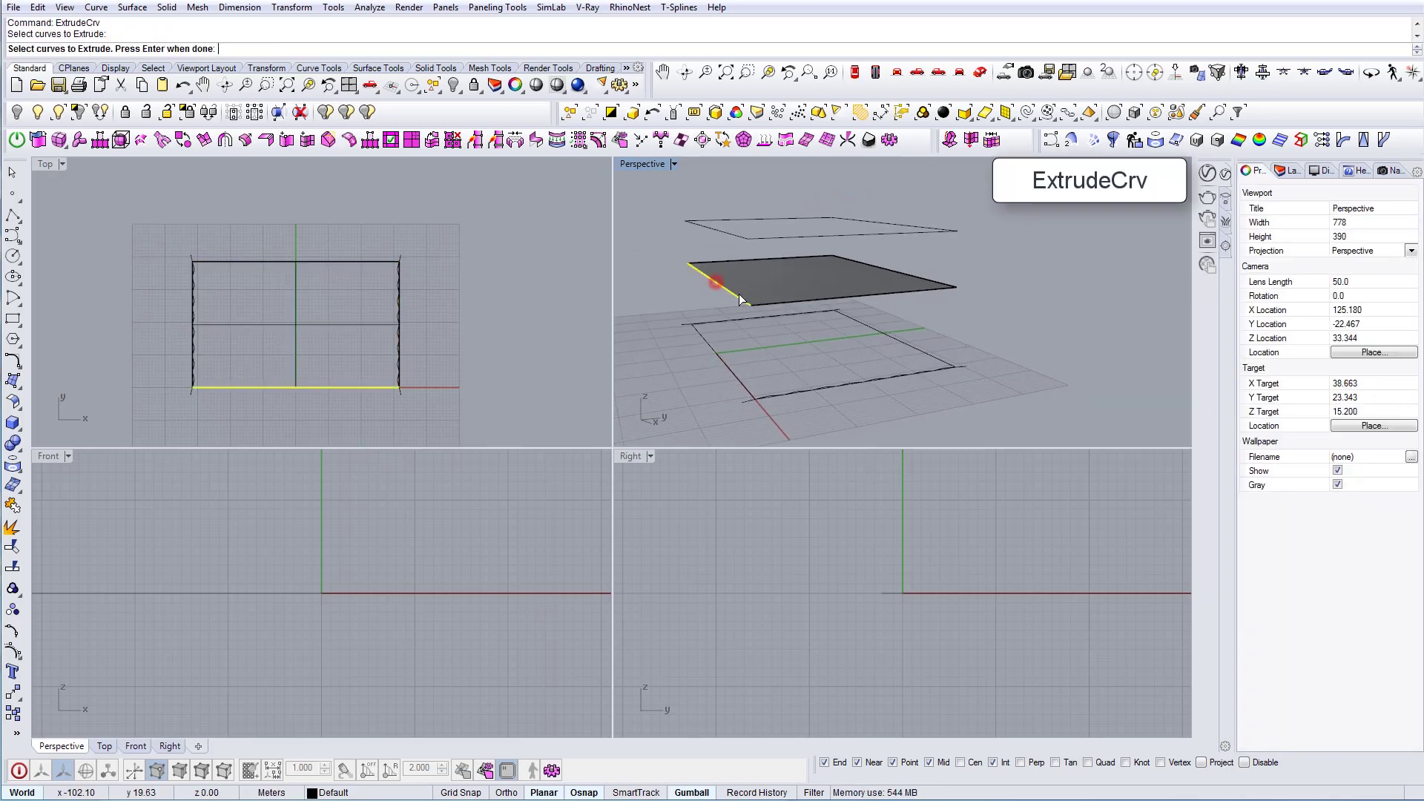
pyautogui.press('Return')
pyautogui.write('d')
pyautogui.press('Return')
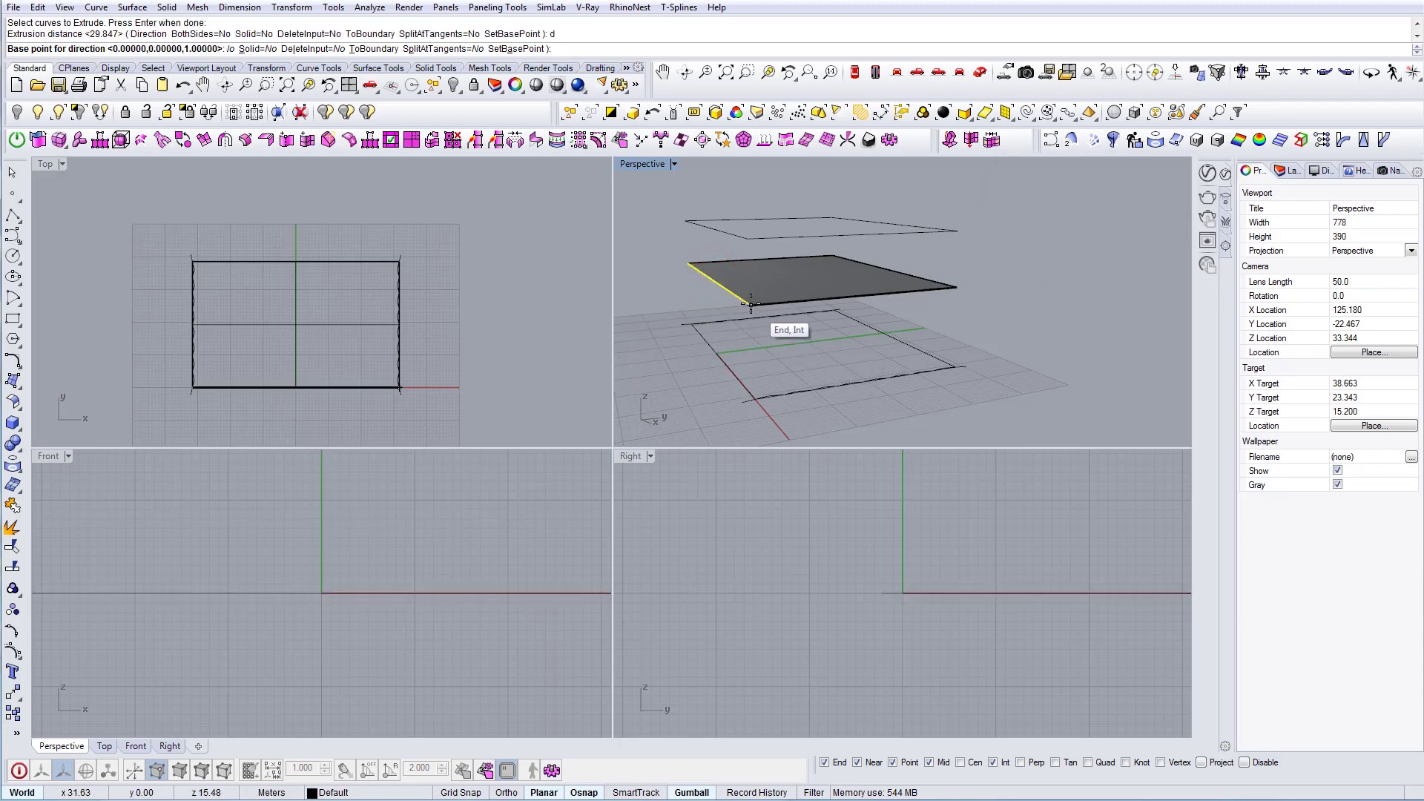
pyautogui.click(751, 304)
pyautogui.scroll(5, 816, 371)
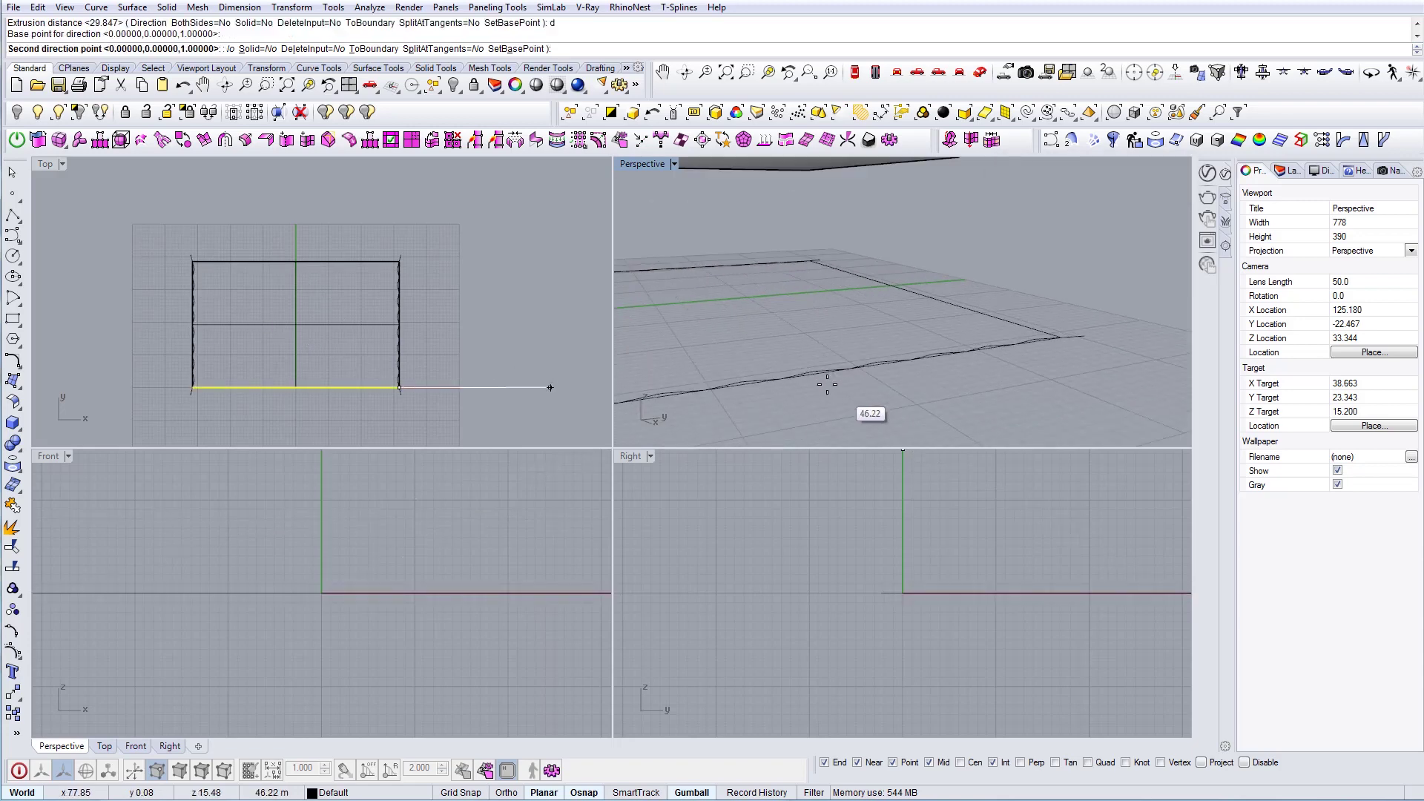
pyautogui.click(801, 358)
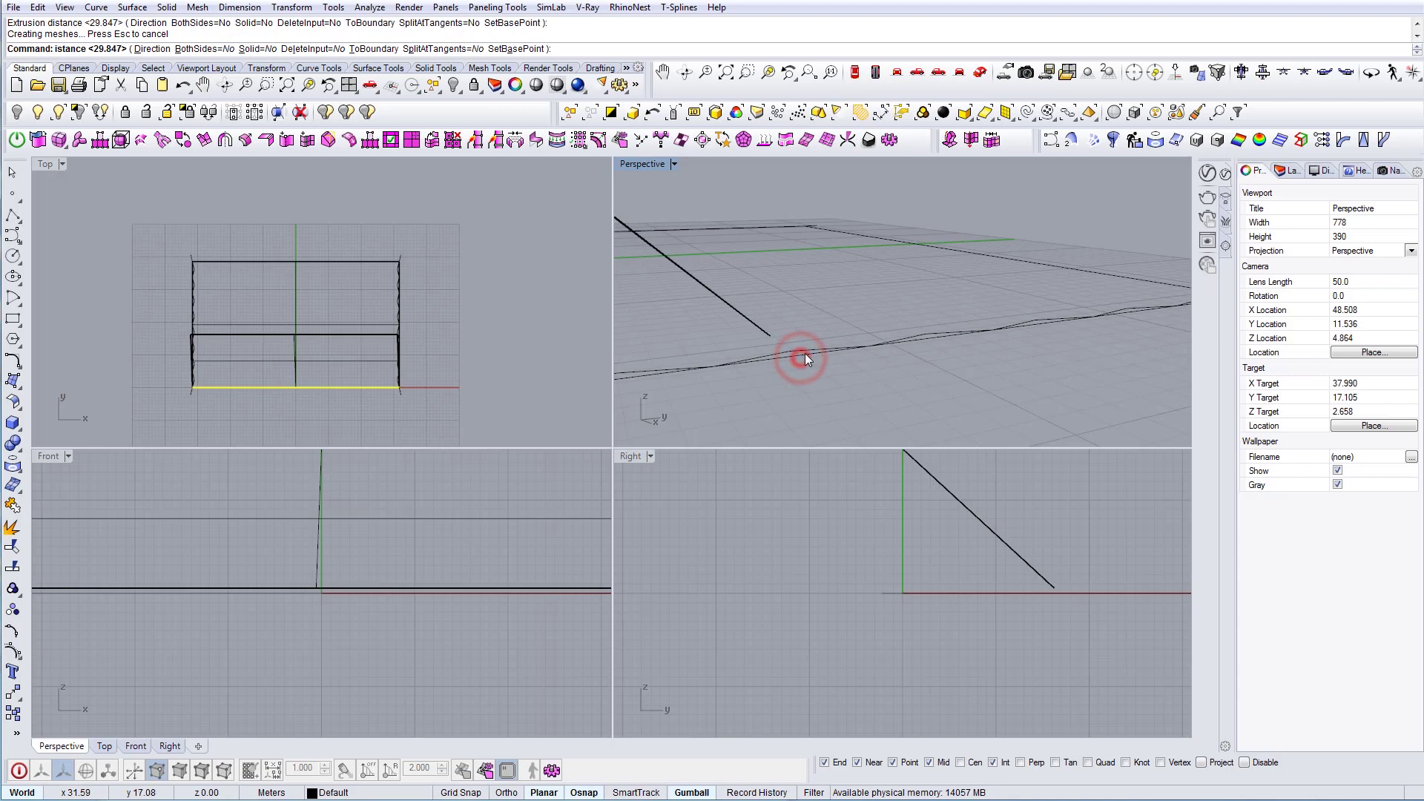
pyautogui.moveTo(812, 359); pyautogui.dragTo(823, 282, button='right')
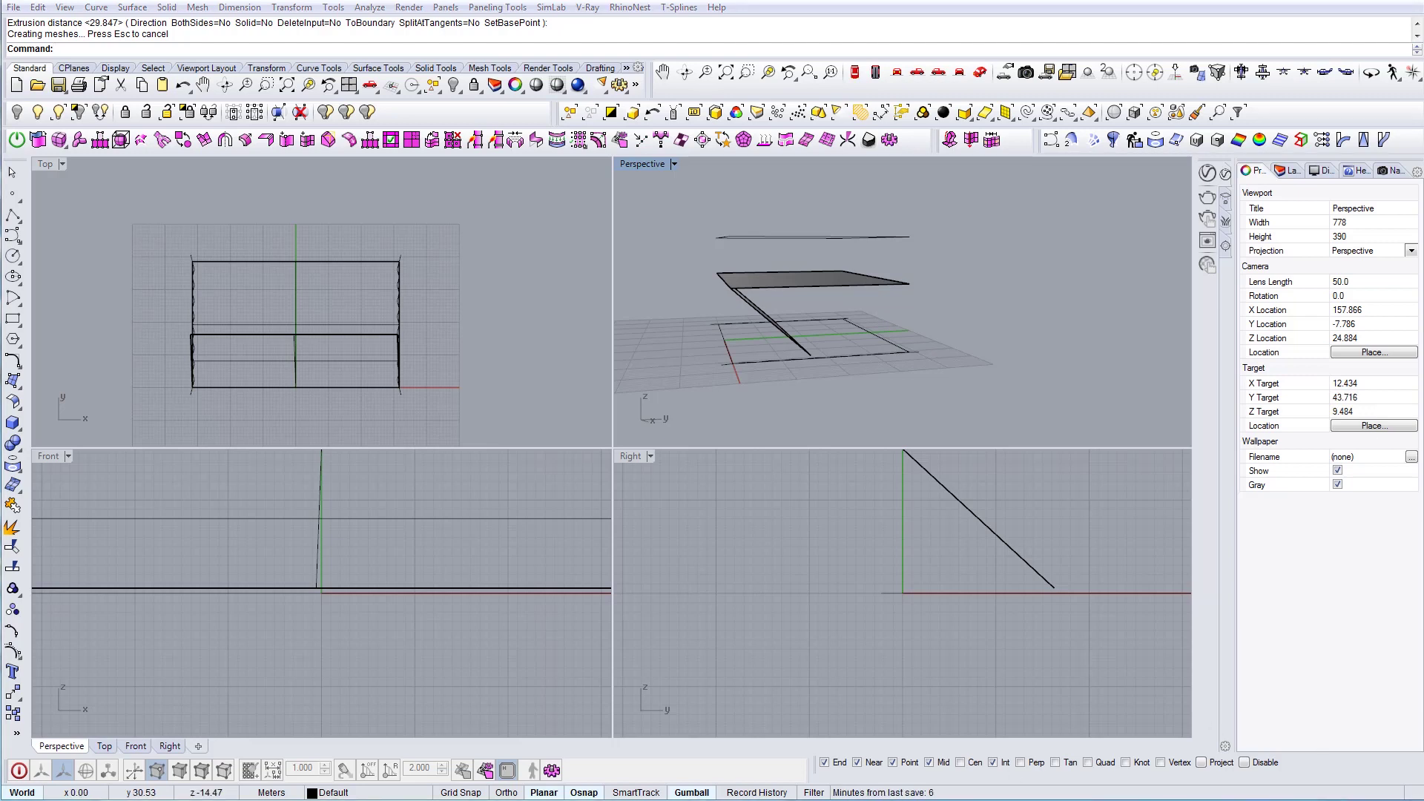
# Move the lower edge of the slanted front surface further back under the roof
pyautogui.keyDown('shift'); pyautogui.moveTo(696, 302); pyautogui.dragTo(679, 265, button='right'); pyautogui.keyUp('shift')
pyautogui.scroll(6, 783, 255)
pyautogui.click(760, 314)
pyautogui.moveTo(762, 314)
pyautogui.mouseDown(button='right')
pyautogui.moveTo(809, 307)
pyautogui.moveTo(781, 299)
pyautogui.mouseUp(button='right')
pyautogui.press('Escape')
pyautogui.press('Escape')
pyautogui.moveTo(848, 415); pyautogui.dragTo(847, 409)
pyautogui.moveTo(847, 409); pyautogui.dragTo(847, 337, button='right')
pyautogui.moveTo(862, 329); pyautogui.dragTo(875, 336)
pyautogui.moveTo(875, 336); pyautogui.dragTo(997, 312, button='right')
pyautogui.press('Escape')
pyautogui.press('Escape')
# Extrude the roof surface's left, right and back edges straight down past the ground plane as walls
pyautogui.scroll(-6, 991, 372)
pyautogui.scroll(6, 932, 328)
pyautogui.click(964, 355)
pyautogui.click(1087, 356)
pyautogui.click(966, 221)
pyautogui.moveTo(949, 268); pyautogui.dragTo(813, 247, button='right')
pyautogui.press('Escape')
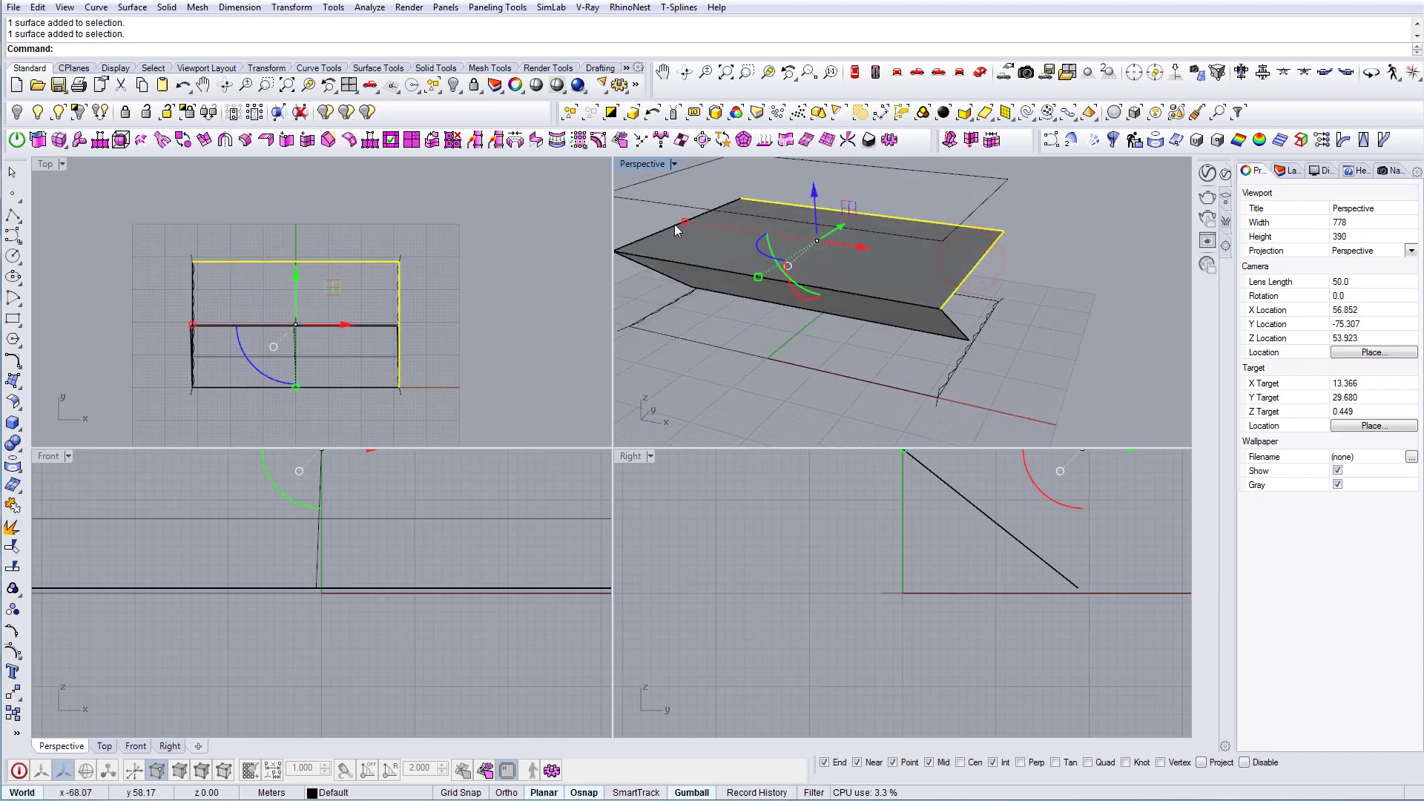
pyautogui.keyDown('ctrl'); pyautogui.keyDown('shift'); pyautogui.moveTo(703, 235); pyautogui.dragTo(773, 241); pyautogui.keyUp('shift'); pyautogui.keyUp('ctrl')
pyautogui.keyDown('ctrl'); pyautogui.moveTo(778, 187); pyautogui.dragTo(819, 345); pyautogui.keyUp('ctrl')
pyautogui.moveTo(722, 310); pyautogui.dragTo(713, 305)
# Align the walls' bottom corner points to the footprint's ground level using SolidPtOn and SetPt
pyautogui.keyDown('shift'); pyautogui.moveTo(809, 331); pyautogui.dragTo(793, 288, button='right'); pyautogui.keyUp('shift')
pyautogui.write('SolidPtOn')
pyautogui.press('Return')
pyautogui.moveTo(664, 285); pyautogui.dragTo(930, 356)
pyautogui.write('SetPt')
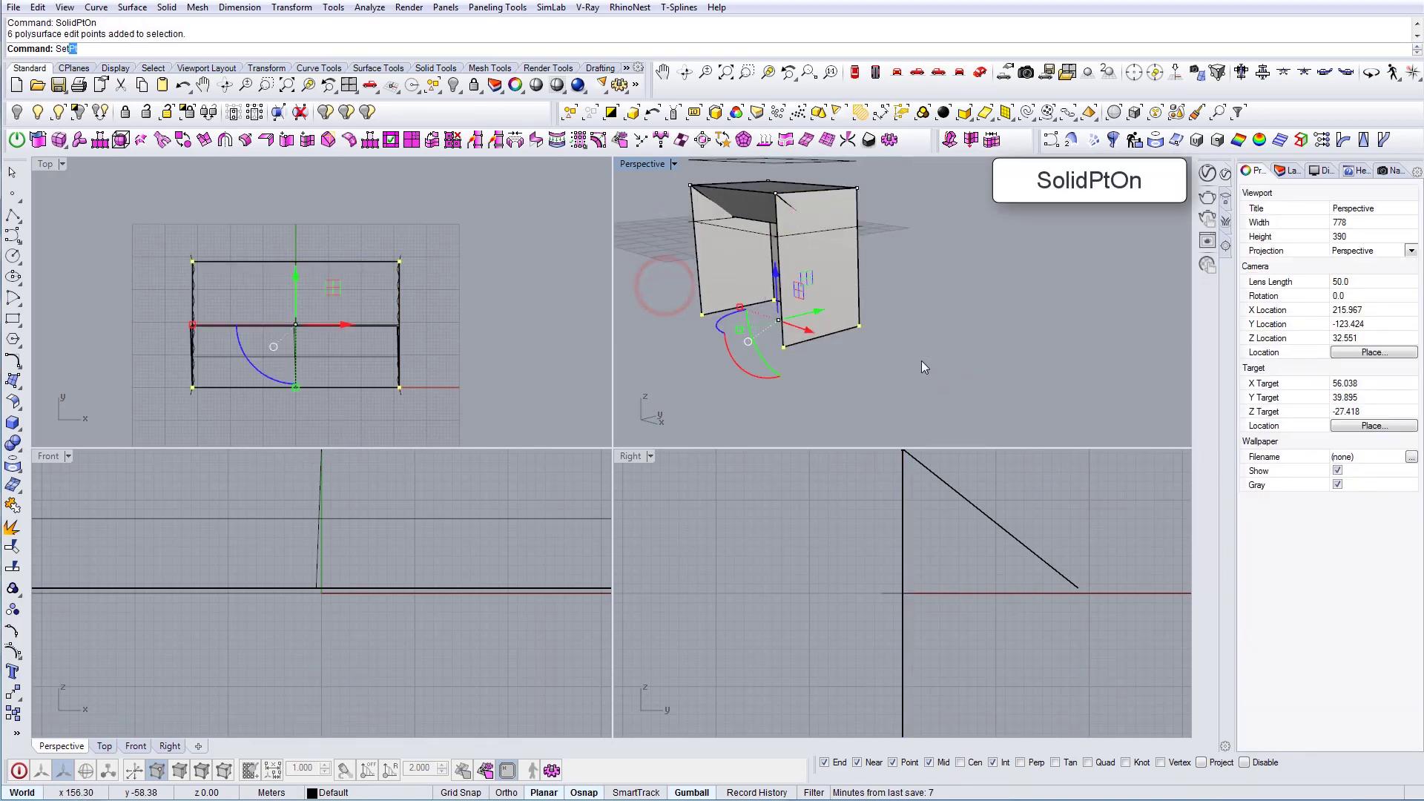
pyautogui.press('Return')
pyautogui.press('Return')
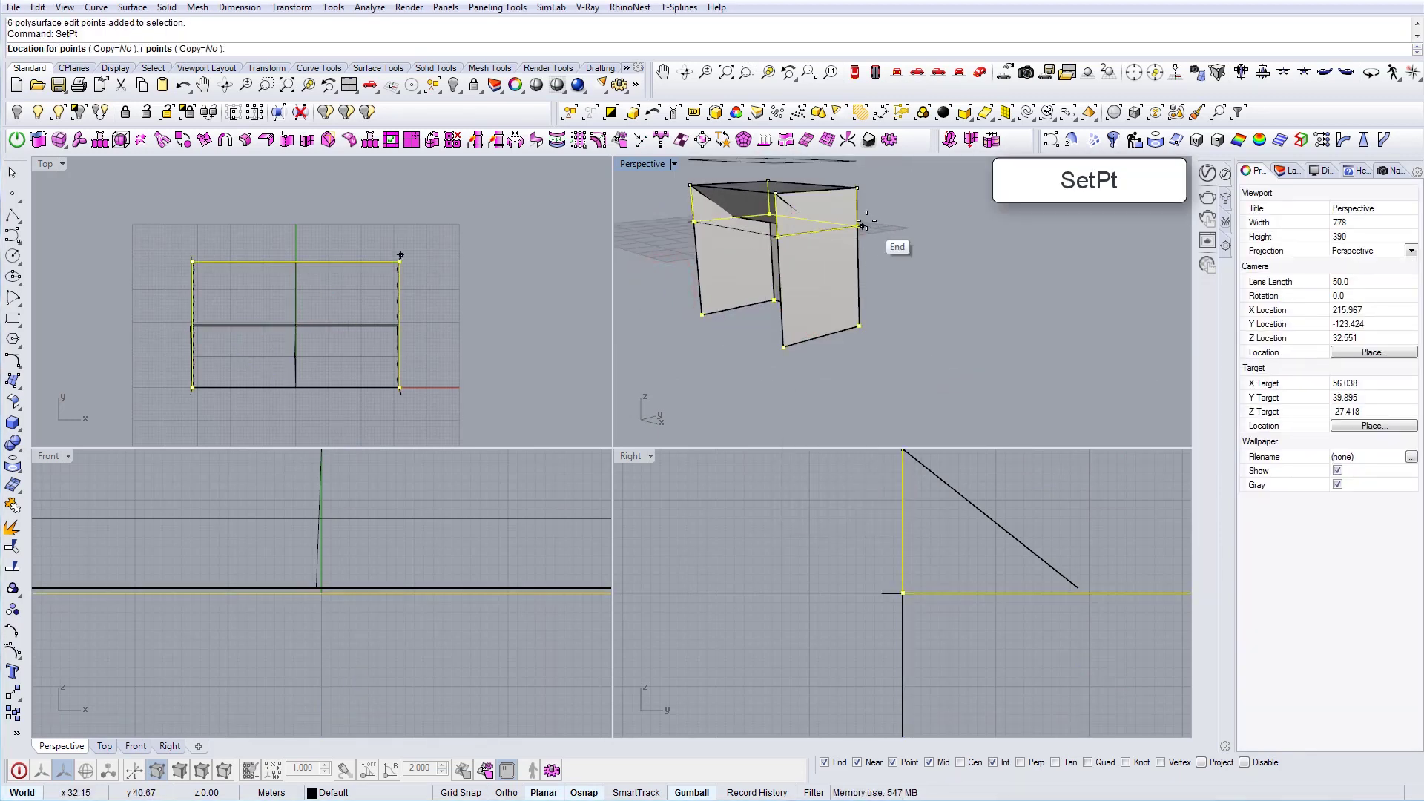
pyautogui.click(865, 223)
pyautogui.press('Escape')
pyautogui.press('Escape')
# Widen the slanted front surface sideways so it extends beyond both side walls
pyautogui.scroll(8, 865, 221)
pyautogui.keyDown('shift'); pyautogui.moveTo(865, 220); pyautogui.dragTo(879, 321, button='right'); pyautogui.keyUp('shift')
pyautogui.moveTo(879, 322); pyautogui.dragTo(909, 298, button='right')
pyautogui.click(917, 327)
pyautogui.moveTo(770, 282); pyautogui.dragTo(728, 279)
pyautogui.press('Escape')
# Try to split the side walls with the slanted front surface
pyautogui.keyDown('shift'); pyautogui.moveTo(1017, 312); pyautogui.dragTo(841, 294, button='right'); pyautogui.keyUp('shift')
pyautogui.press('Return')
pyautogui.click(982, 318)
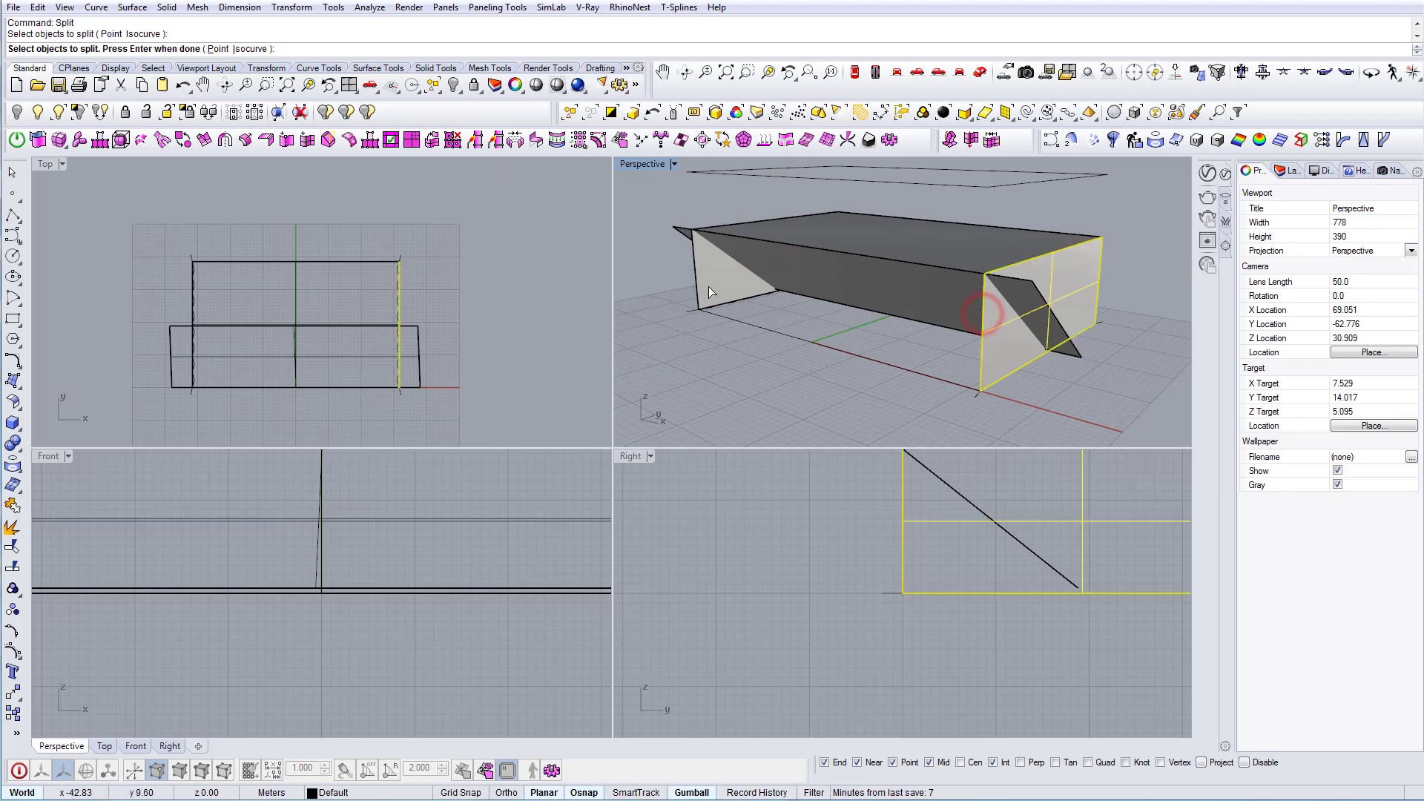
pyautogui.press('Return')
pyautogui.click(686, 230)
pyautogui.click(711, 270)
pyautogui.press('Escape')
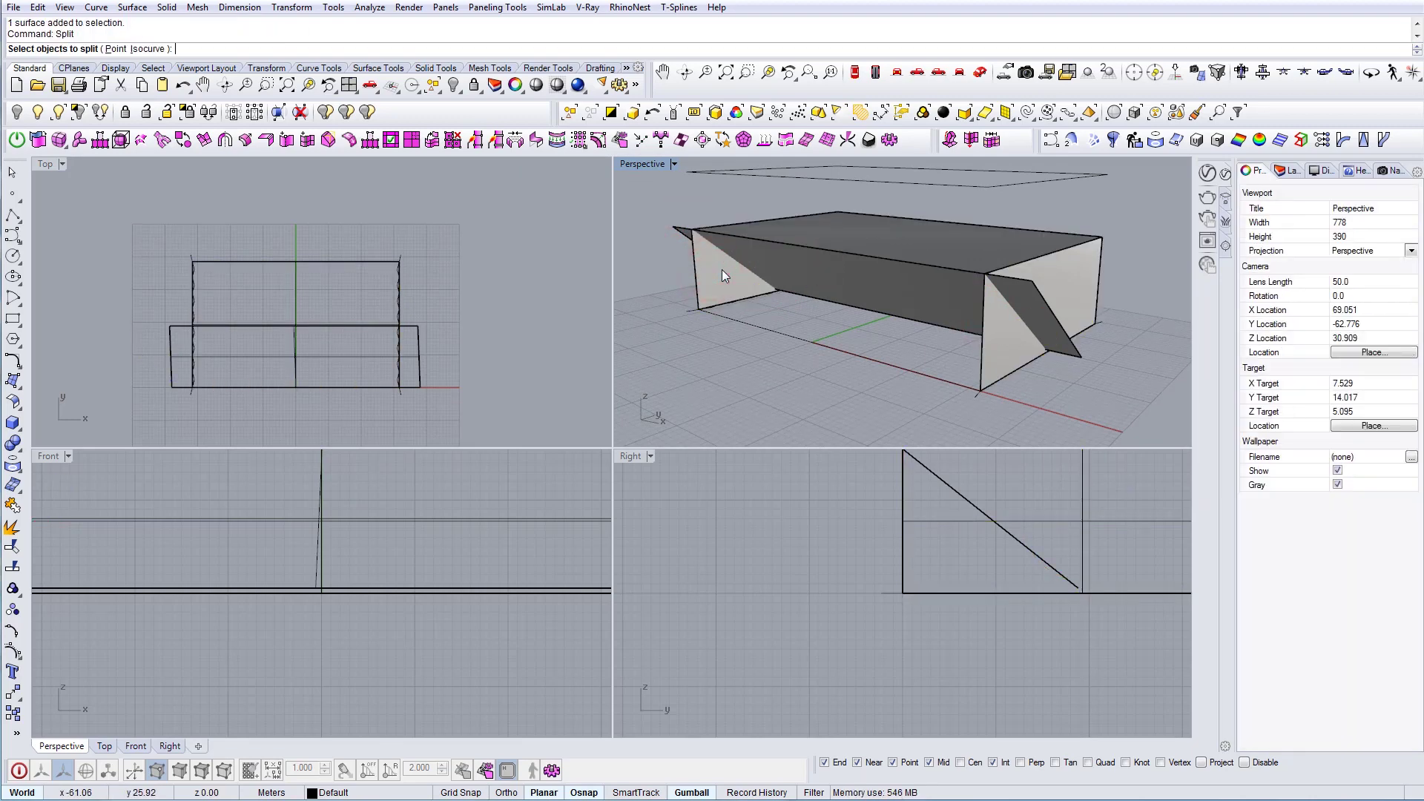
pyautogui.click(990, 359)
pyautogui.moveTo(901, 319); pyautogui.dragTo(845, 282, button='right')
pyautogui.press('Return')
pyautogui.click(905, 279)
pyautogui.press('Return')
pyautogui.click(1030, 307)
pyautogui.click(982, 324)
pyautogui.moveTo(972, 331); pyautogui.dragTo(882, 407, button='right')
pyautogui.press('Escape')
# Lengthen the slanted surface along its slope with Scale1D from its side edge's midpoint, past the roof edge and the ground
pyautogui.click(924, 337)
pyautogui.write('SC1')
pyautogui.press('Return')
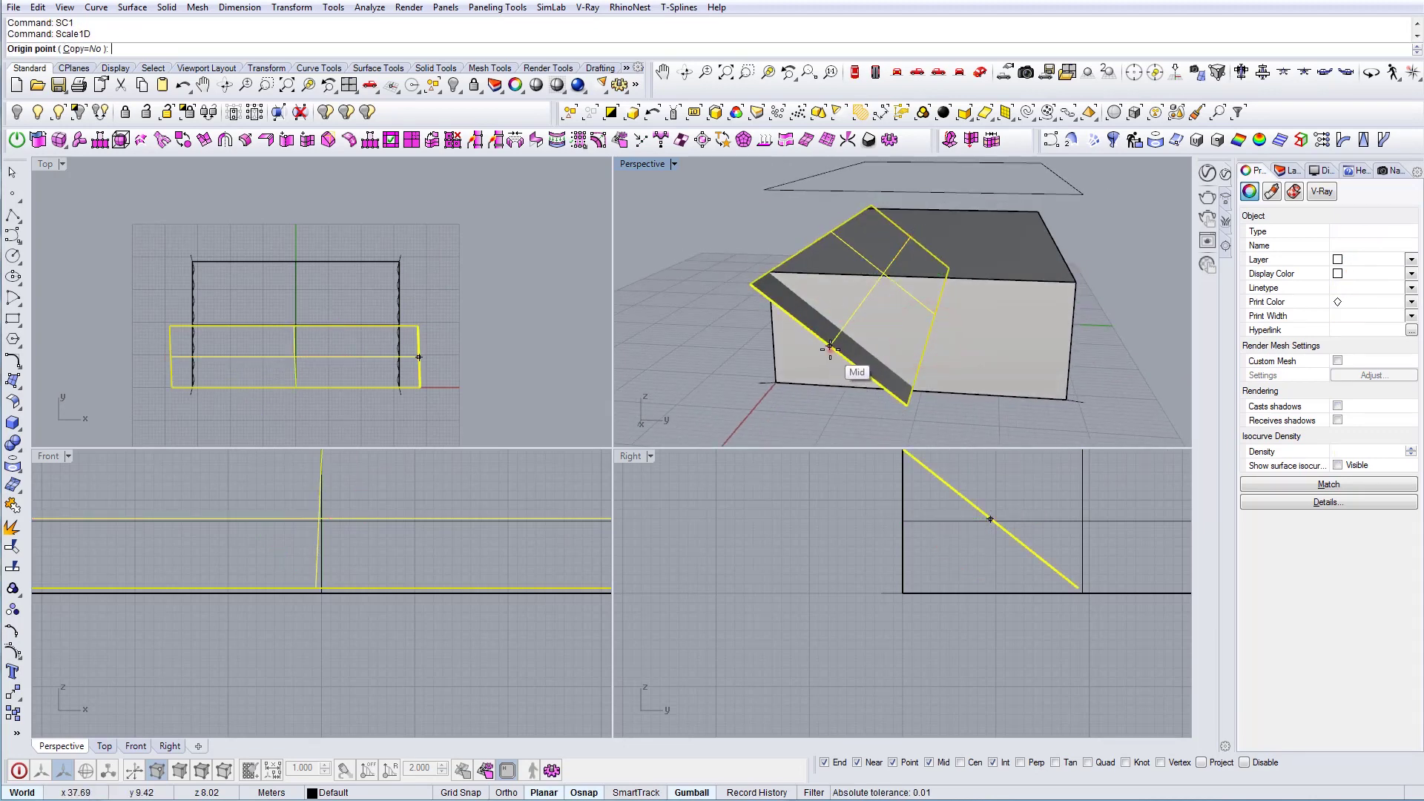
pyautogui.click(830, 348)
pyautogui.click(749, 285)
pyautogui.click(722, 261)
pyautogui.click(725, 261)
pyautogui.moveTo(726, 261); pyautogui.dragTo(797, 246, button='right')
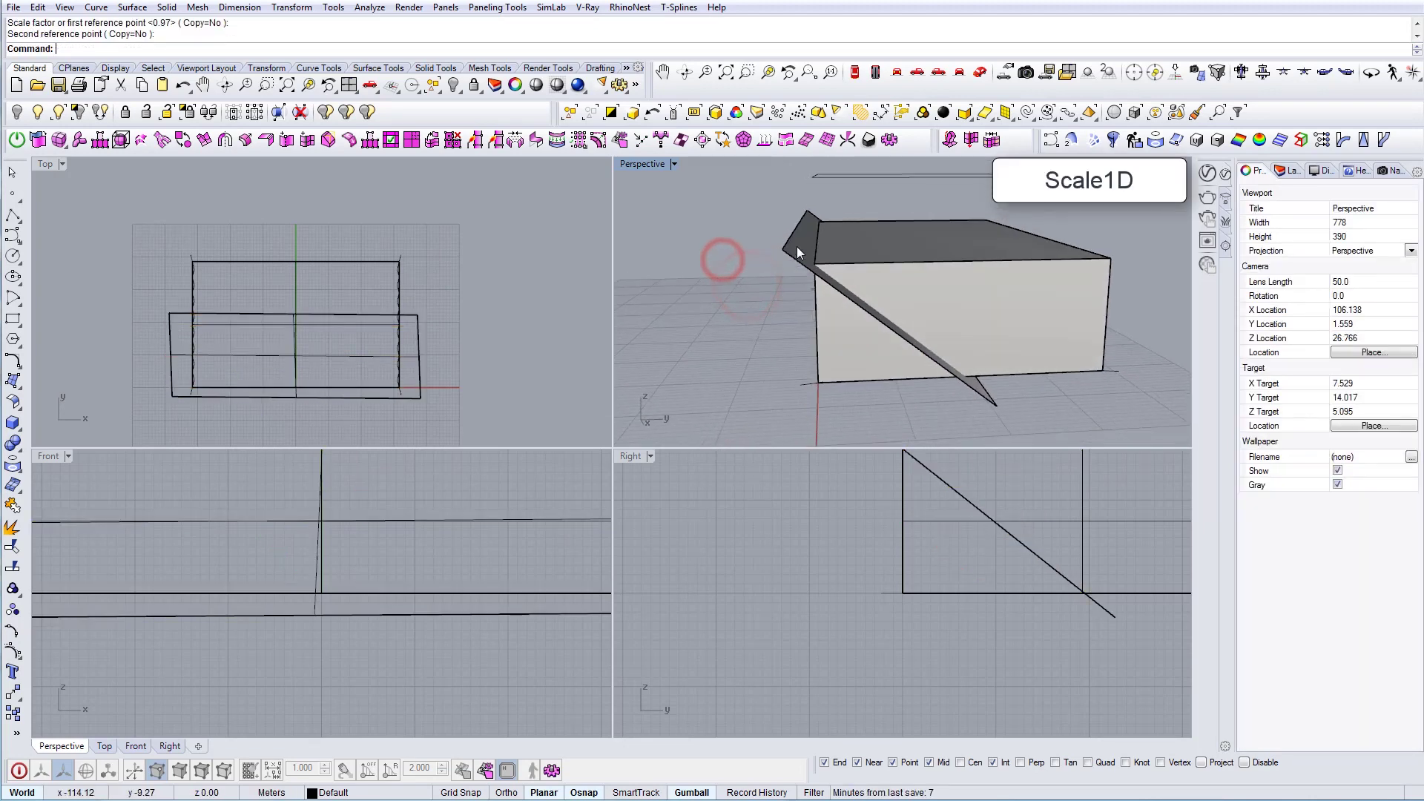
# Split both side walls using the enlarged slanted surface as the cutting object
pyautogui.write('spl')
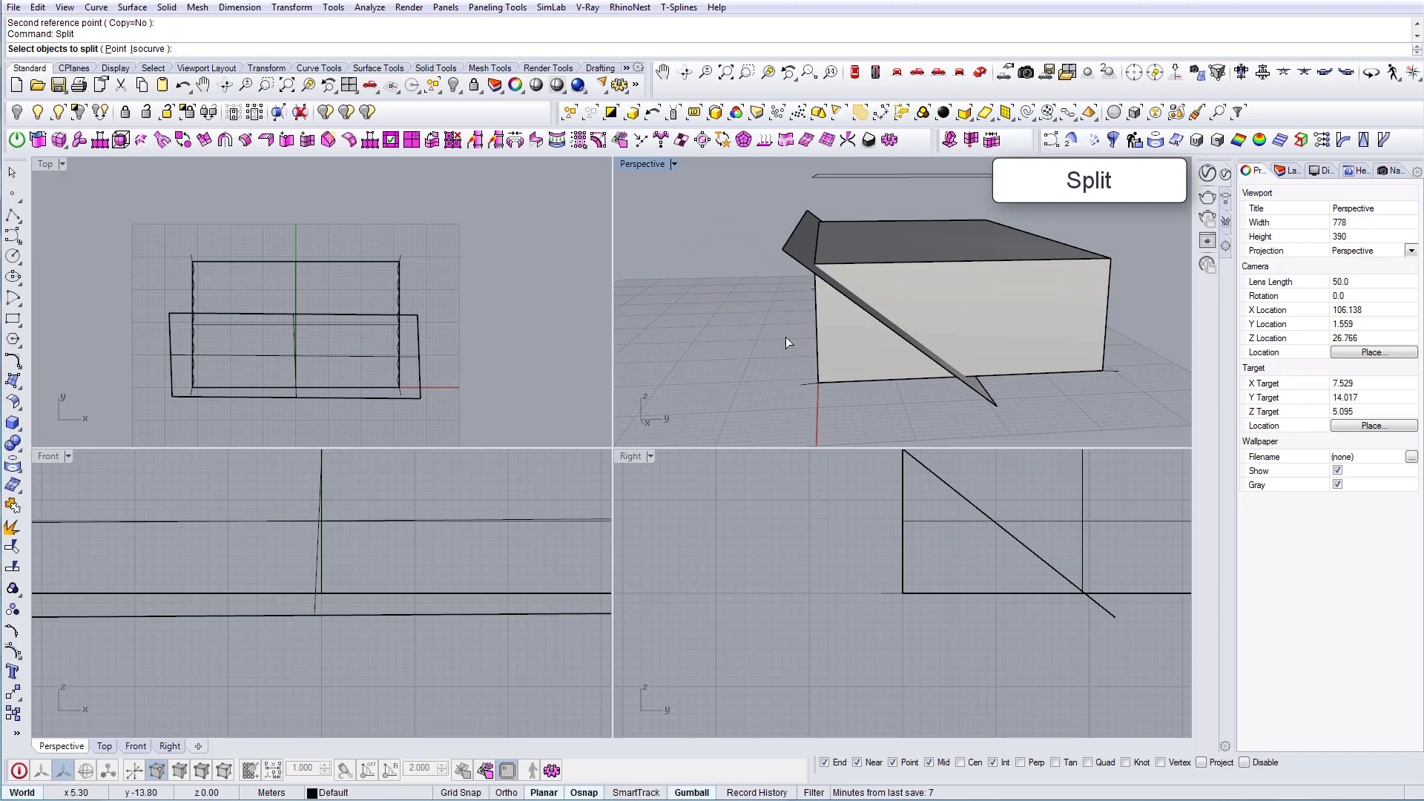
pyautogui.click(845, 319)
pyautogui.moveTo(845, 319); pyautogui.dragTo(882, 315, button='right')
pyautogui.click(789, 282)
pyautogui.moveTo(789, 281); pyautogui.dragTo(808, 223, button='right')
pyautogui.rightClick(808, 223)
pyautogui.click(808, 223)
pyautogui.press('Return')
# Delete the side wall pieces in front of the slanted surface and the slanted surface itself
pyautogui.click(802, 293)
pyautogui.moveTo(802, 293); pyautogui.dragTo(967, 241, button='right')
pyautogui.press('Delete')
pyautogui.click(967, 242)
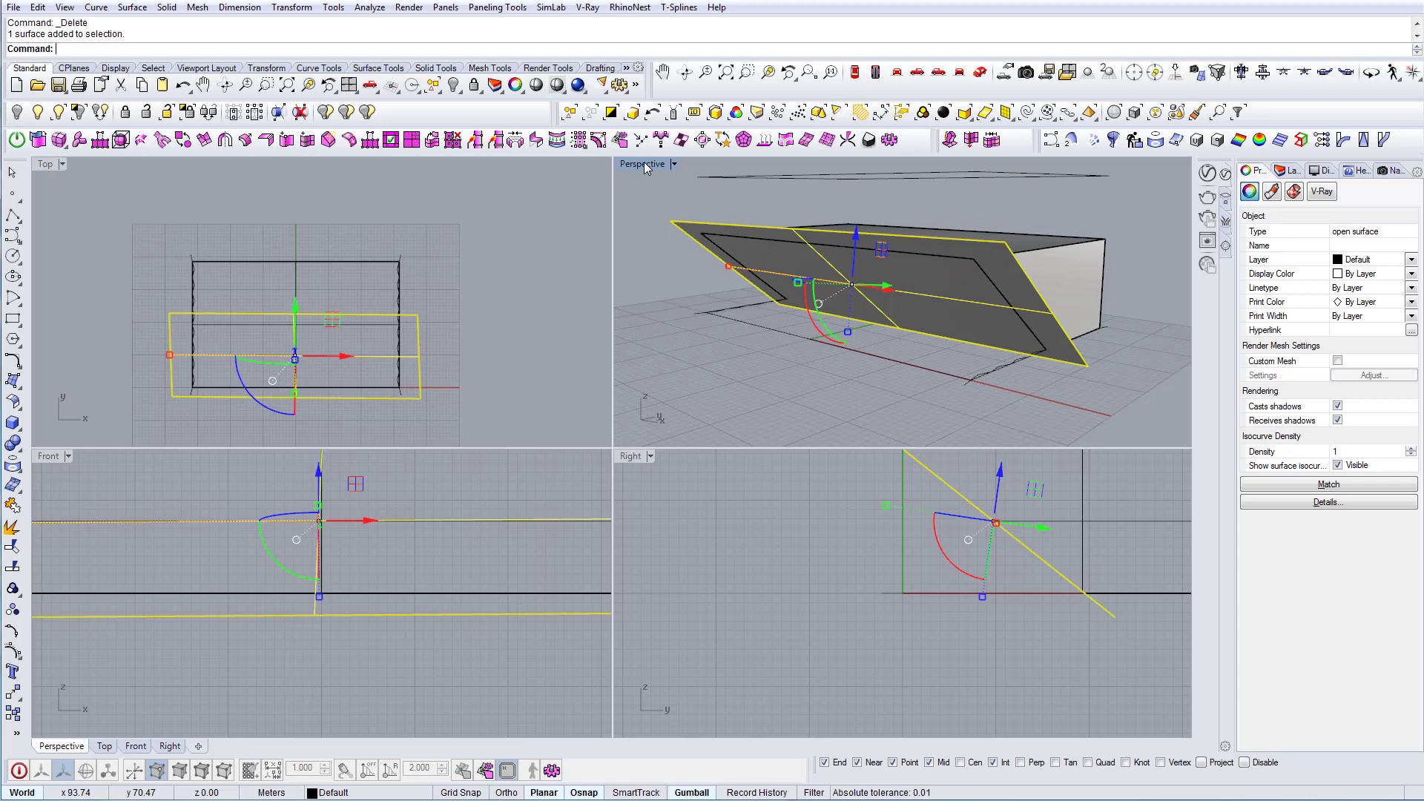
pyautogui.press('Delete')
# Hide the footprint rectangle and the zigzag curves on the ground
pyautogui.moveTo(879, 310); pyautogui.dragTo(896, 351, button='right')
pyautogui.keyDown('shift'); pyautogui.moveTo(1101, 352); pyautogui.dragTo(996, 345, button='right'); pyautogui.keyUp('shift')
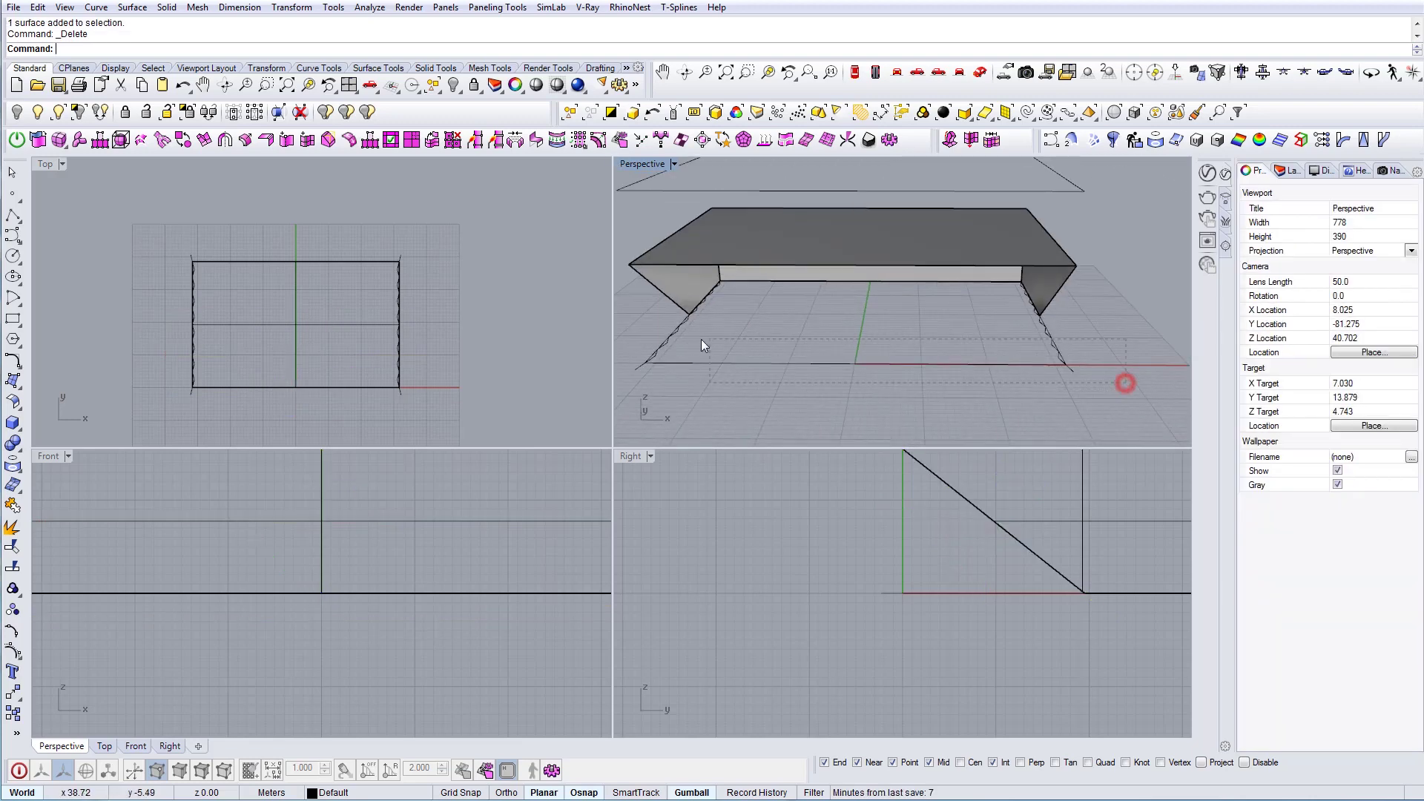
pyautogui.moveTo(706, 339); pyautogui.dragTo(700, 337)
pyautogui.click(16, 112)
# Draw a rectangle between the bottom corners of the trimmed walls and fill it with PlanarSrf as the floor
pyautogui.moveTo(814, 304); pyautogui.dragTo(779, 309, button='right')
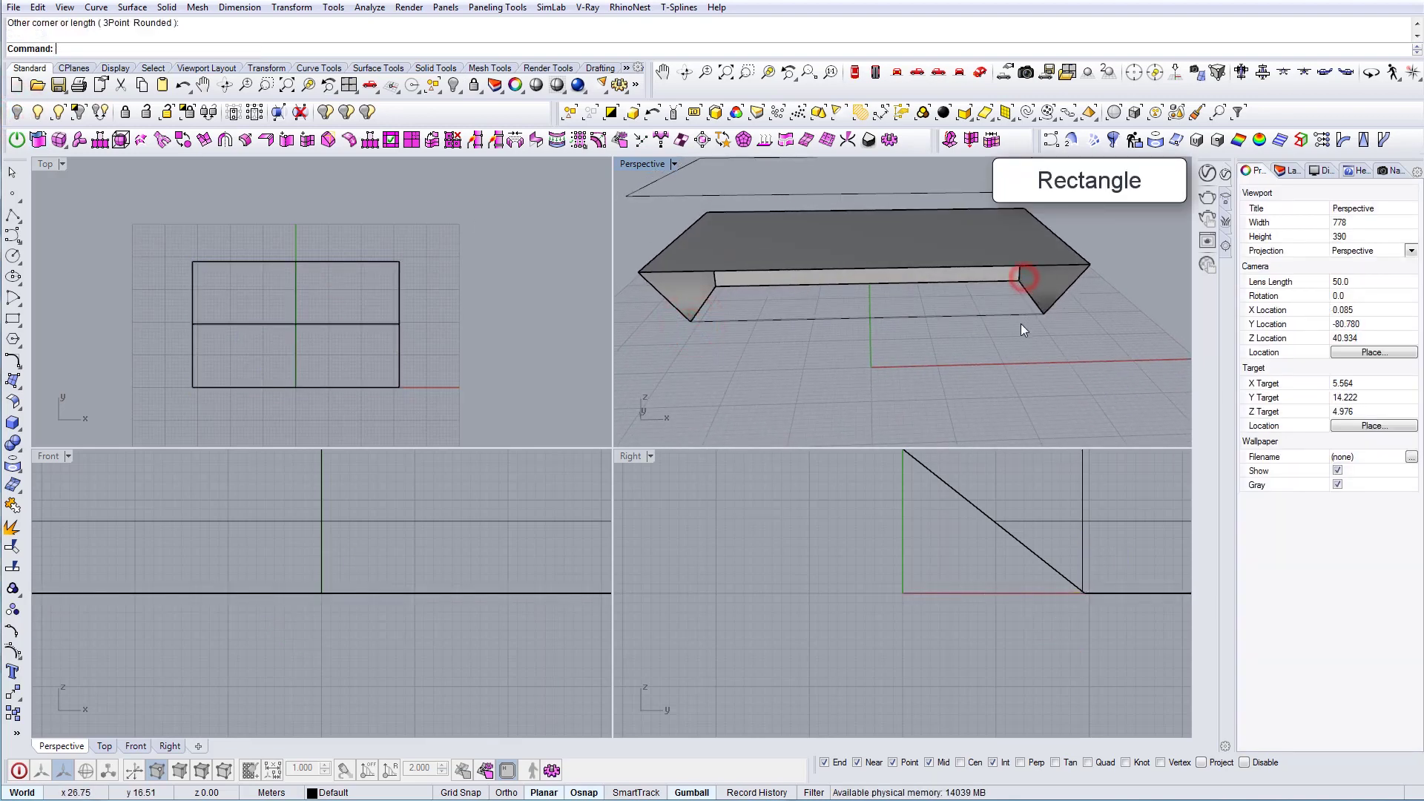
pyautogui.moveTo(1002, 330); pyautogui.dragTo(967, 314)
pyautogui.write('PlanarSrf')
pyautogui.press('Return')
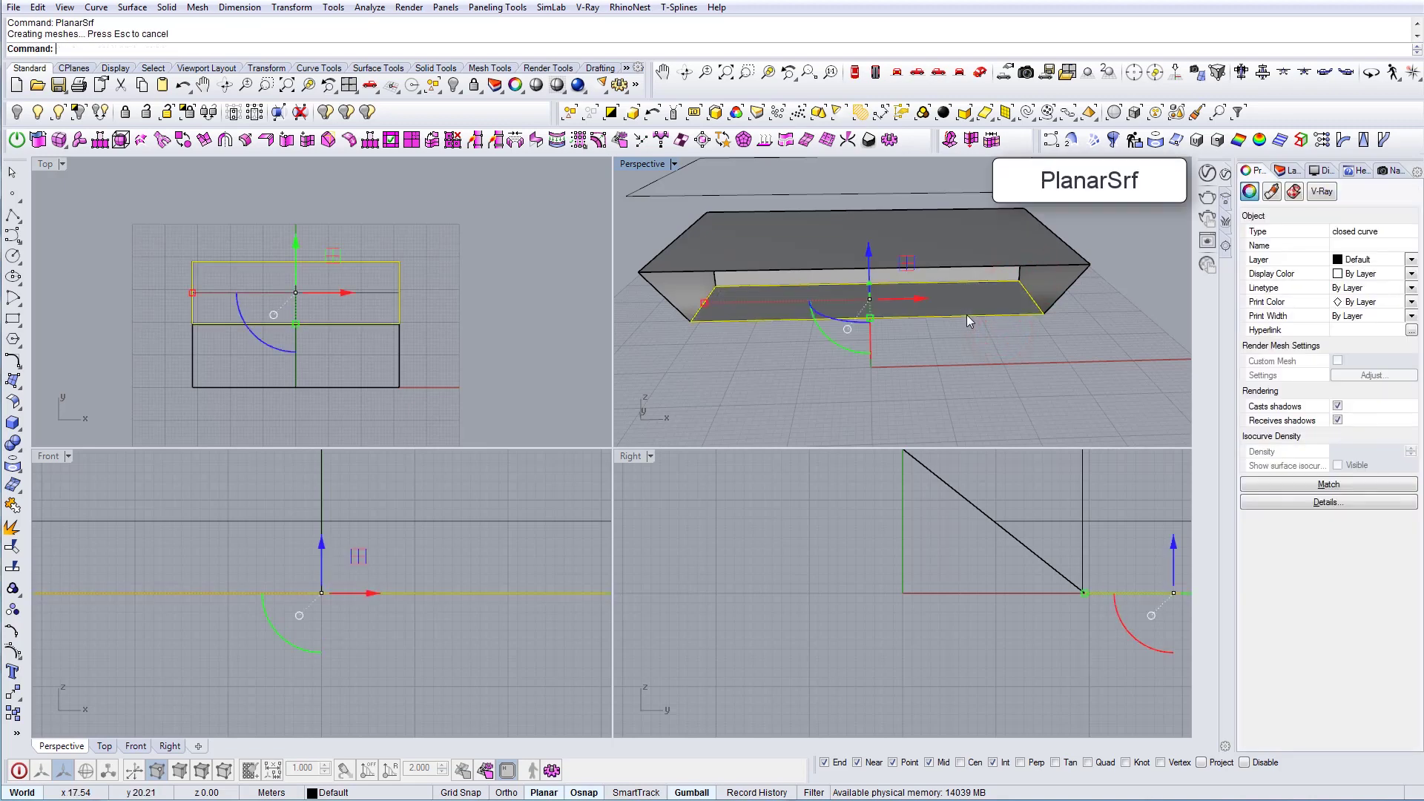
pyautogui.press('Escape')
# Join the roof, floor, back wall and both side walls into one open polysurface
pyautogui.moveTo(953, 320); pyautogui.dragTo(817, 273, button='right')
pyautogui.click(900, 299)
pyautogui.keyDown('shift'); pyautogui.moveTo(1040, 294); pyautogui.dragTo(751, 242); pyautogui.keyUp('shift')
pyautogui.write('Join')
pyautogui.press('Return')
pyautogui.press('Return')
pyautogui.moveTo(817, 270); pyautogui.dragTo(891, 295, button='right')
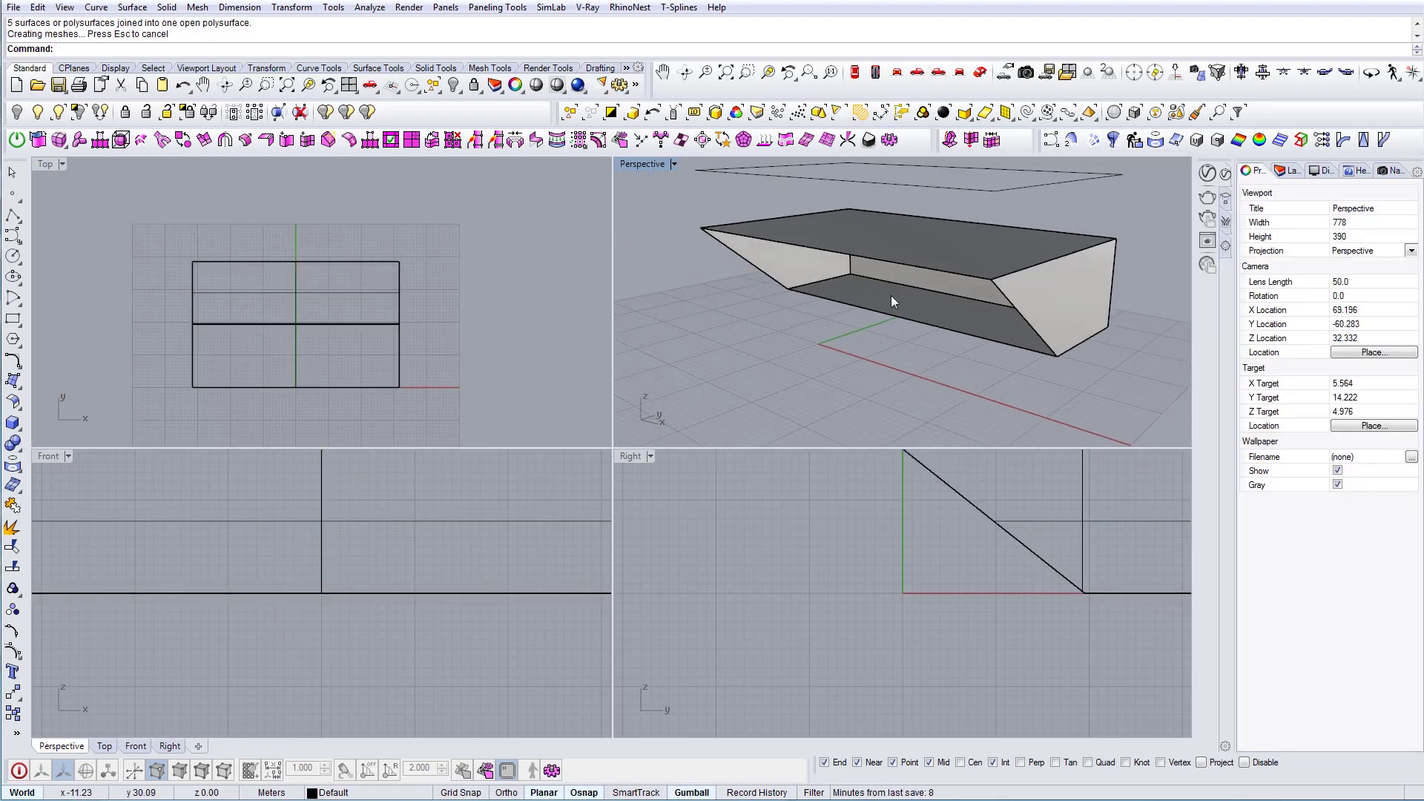
# Examine the wavy timber facade and the glazing below it in the reference photo 118_kilden13
pyautogui.moveTo(896, 318); pyautogui.dragTo(758, 245, button='right')
pyautogui.moveTo(1040, 344); pyautogui.dragTo(1005, 334, button='right')
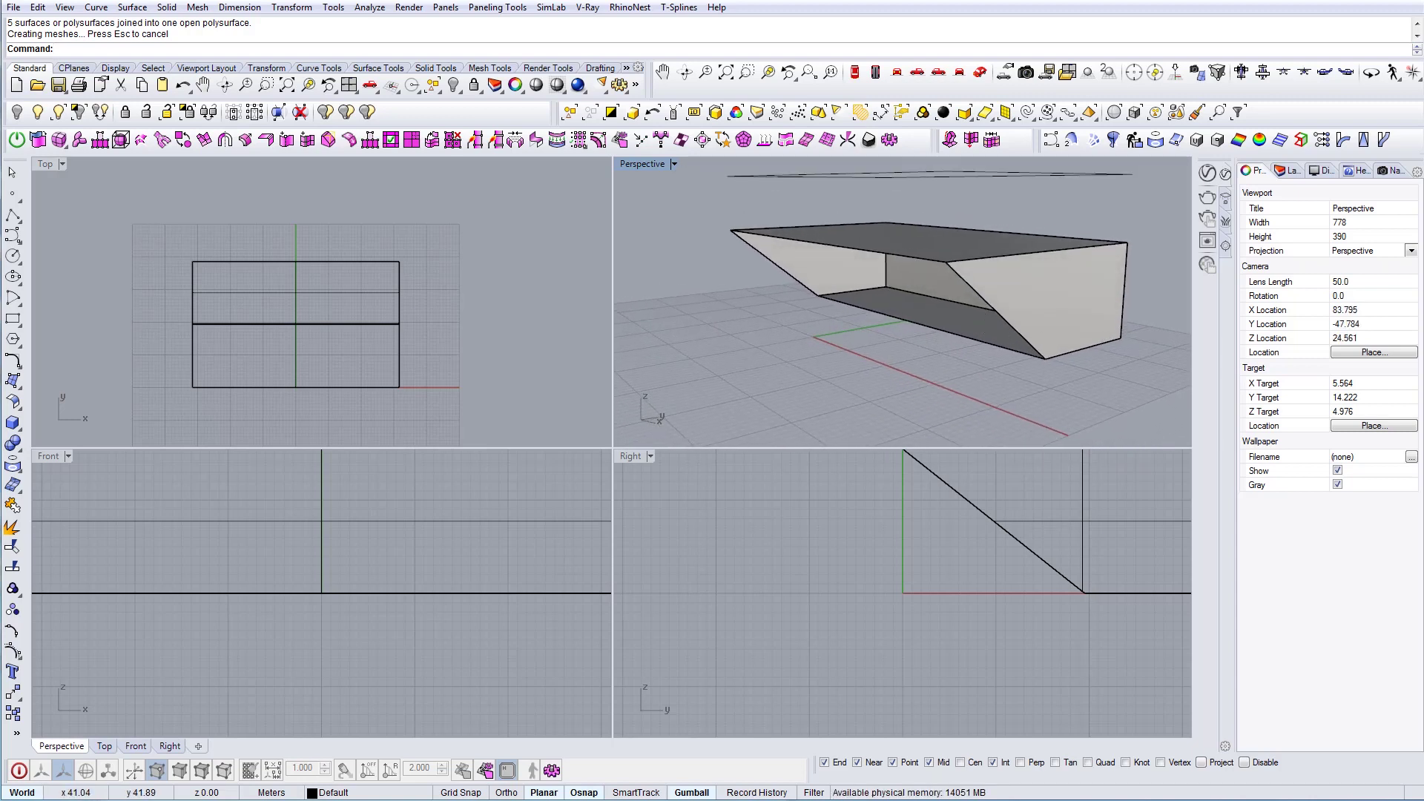
pyautogui.click(393, 741)
pyautogui.moveTo(889, 271); pyautogui.dragTo(753, 176)
pyautogui.moveTo(1076, 562); pyautogui.dragTo(836, 518)
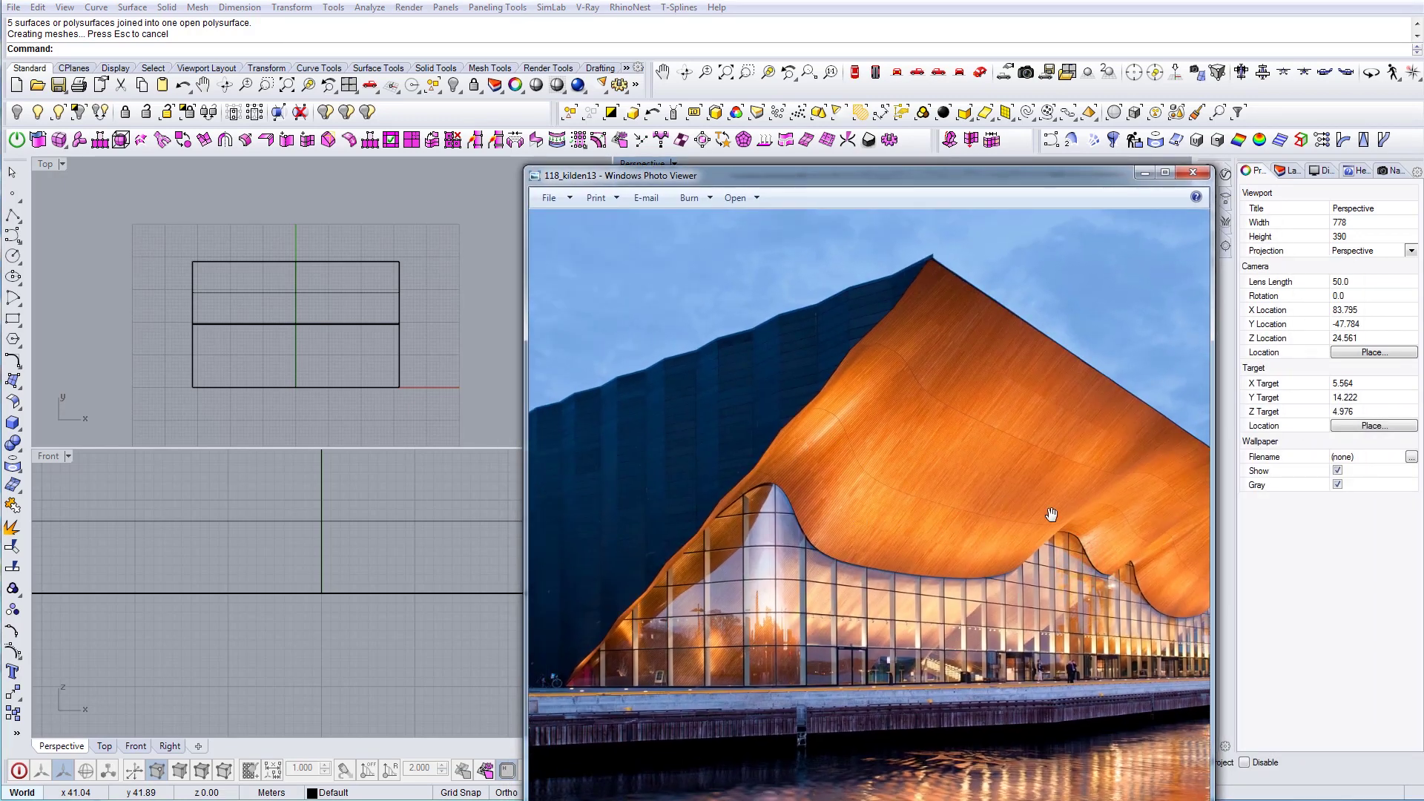
pyautogui.moveTo(1064, 512); pyautogui.dragTo(903, 499)
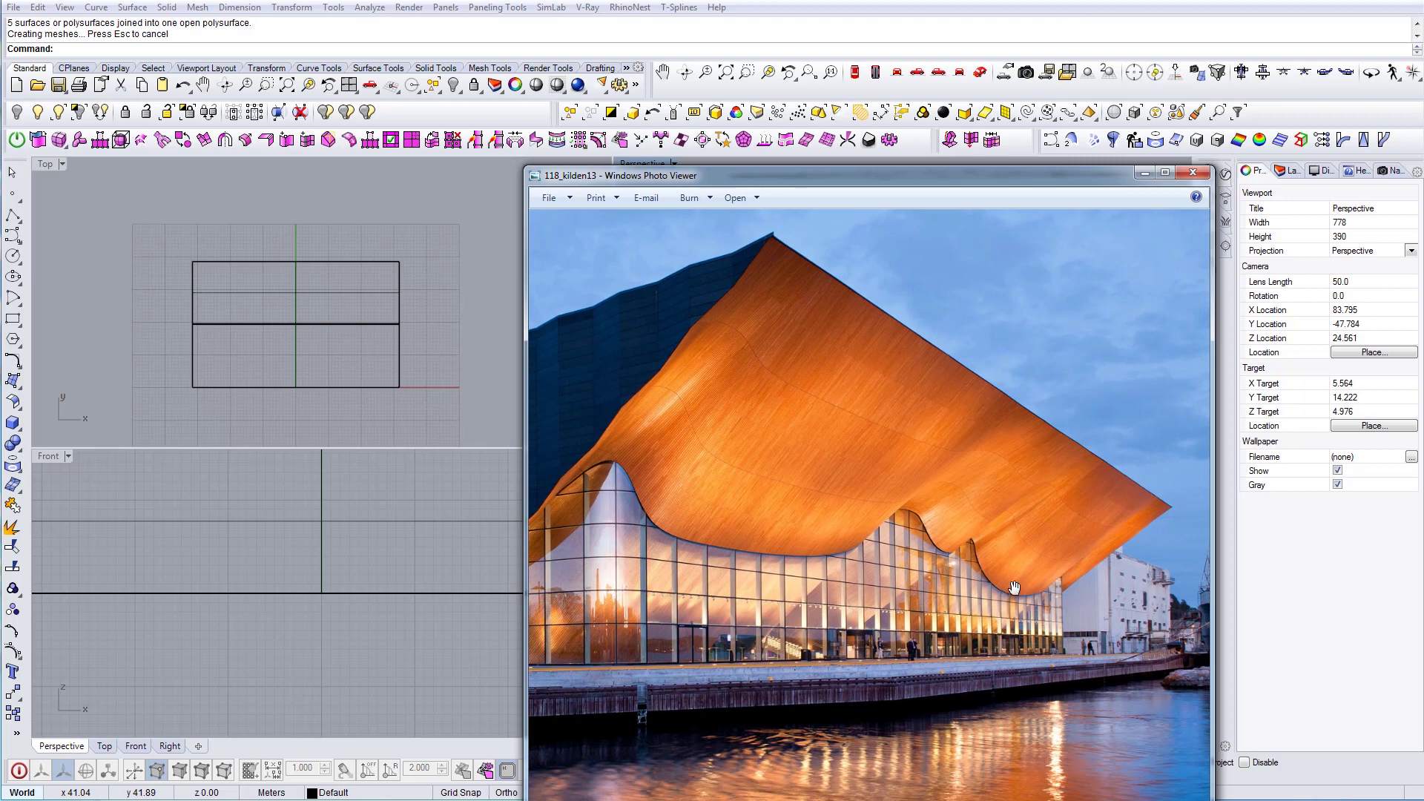
pyautogui.moveTo(728, 589); pyautogui.dragTo(953, 576)
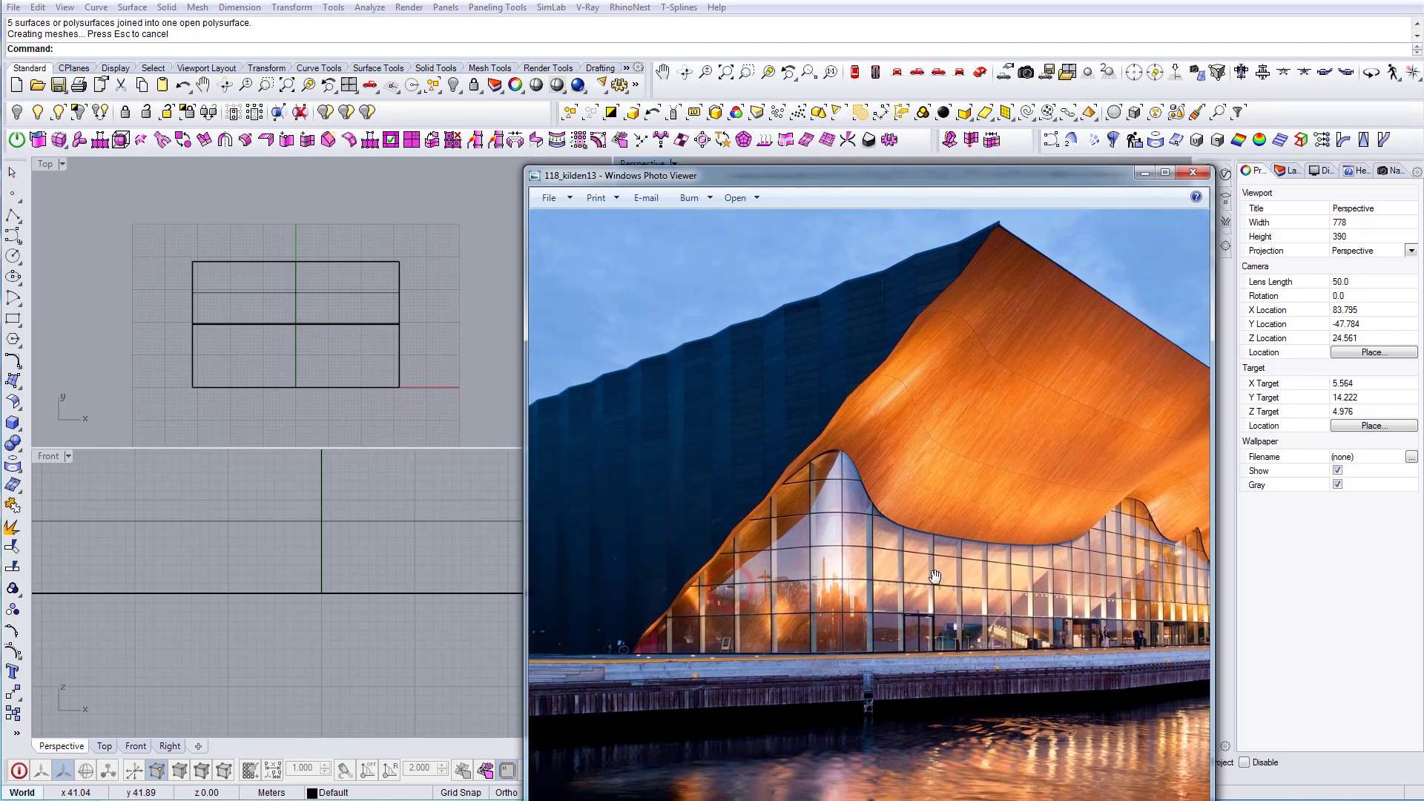
pyautogui.moveTo(977, 178); pyautogui.dragTo(1423, 268)
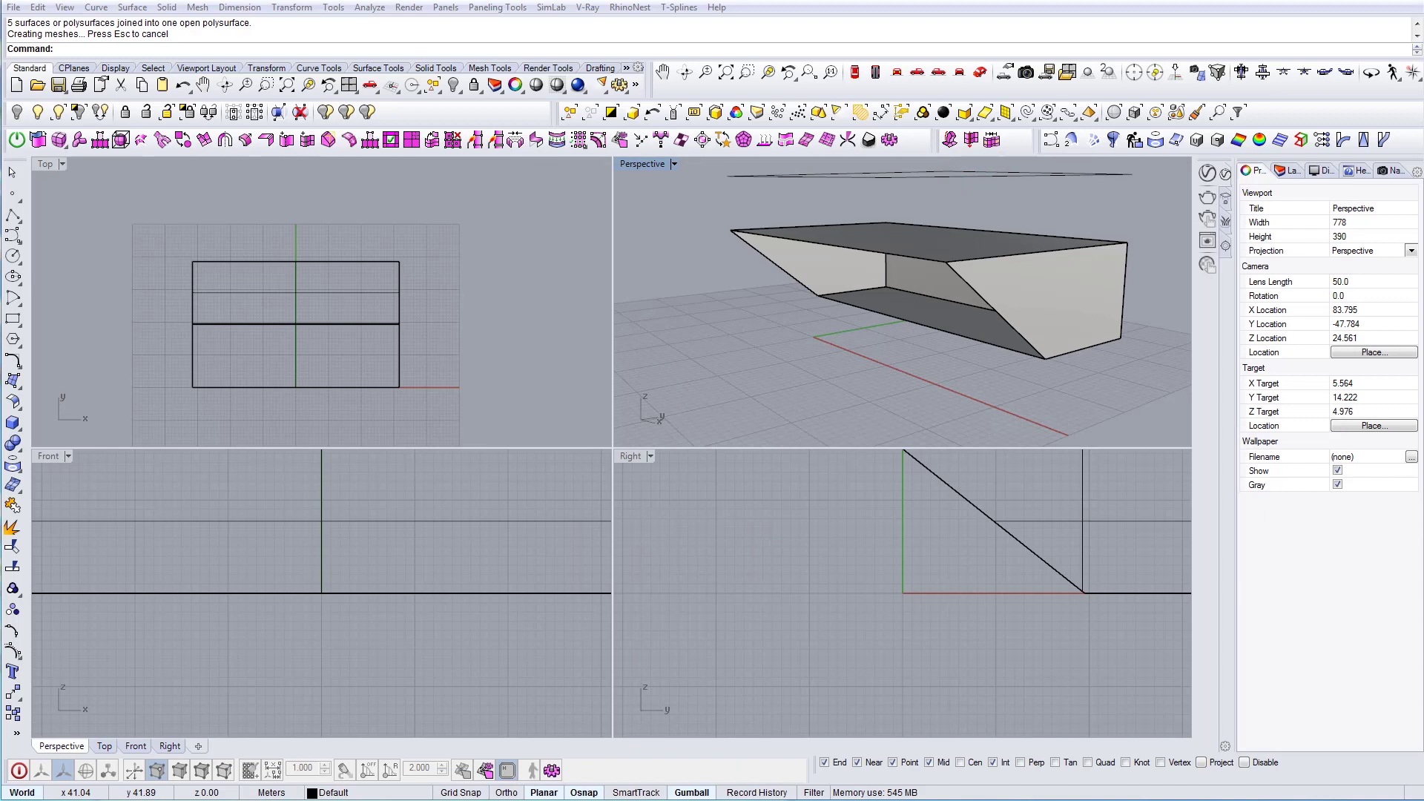
# Create a smooth T-Splines plane with 2 by 2 faces, spanning from the roof's front-left corner to the building's back-right corner
pyautogui.moveTo(763, 259); pyautogui.dragTo(750, 299, button='right')
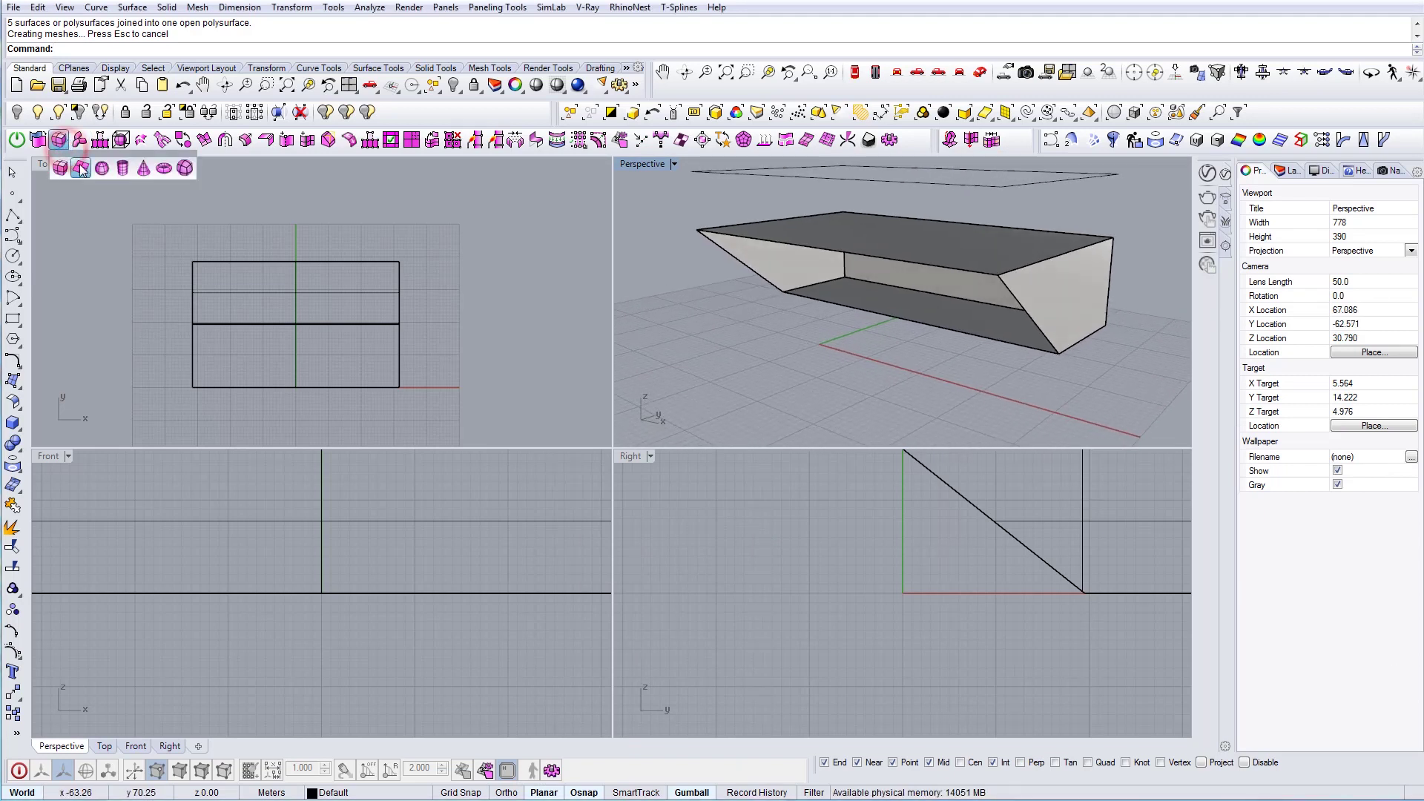
pyautogui.click(81, 168)
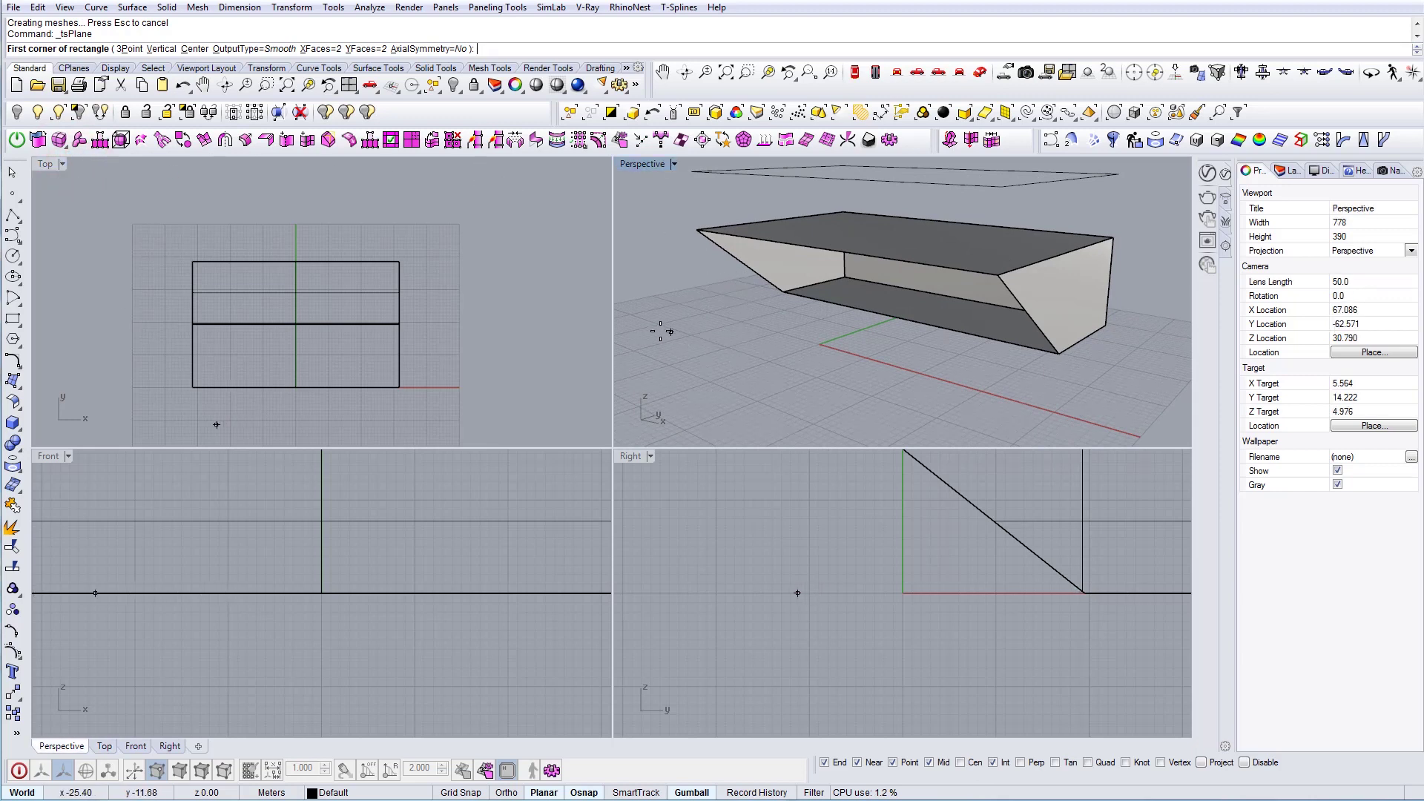
pyautogui.moveTo(661, 331); pyautogui.dragTo(690, 341, button='right')
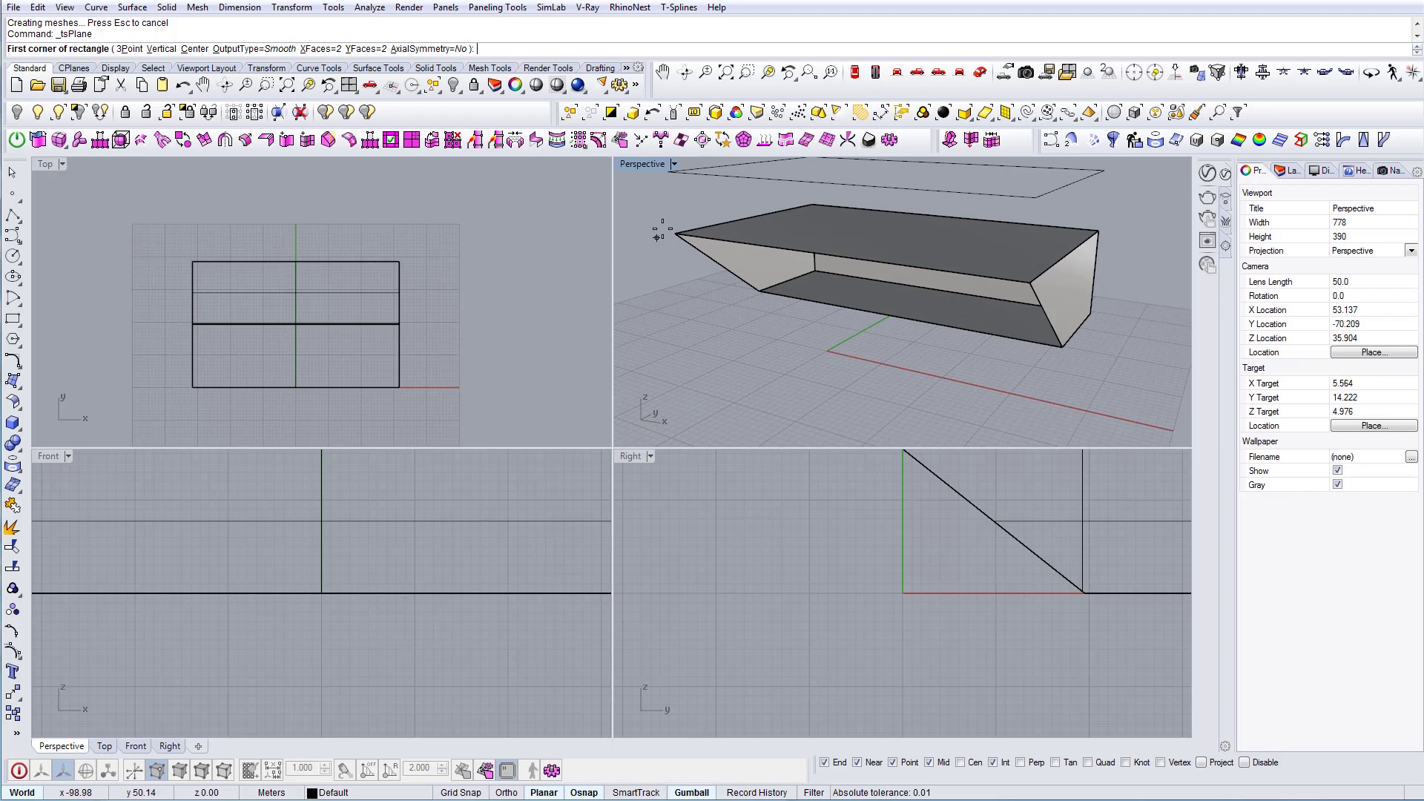
pyautogui.click(674, 231)
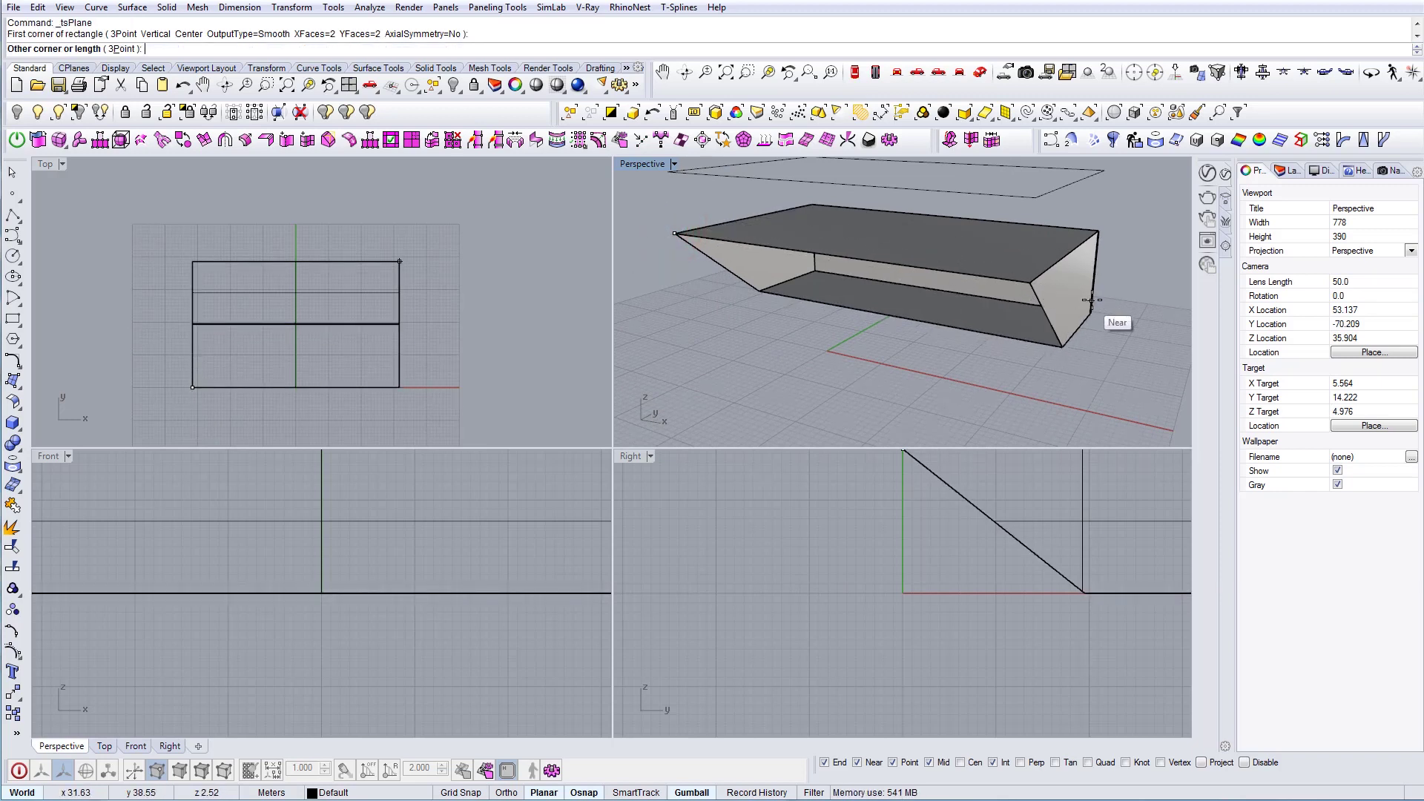
pyautogui.click(1091, 314)
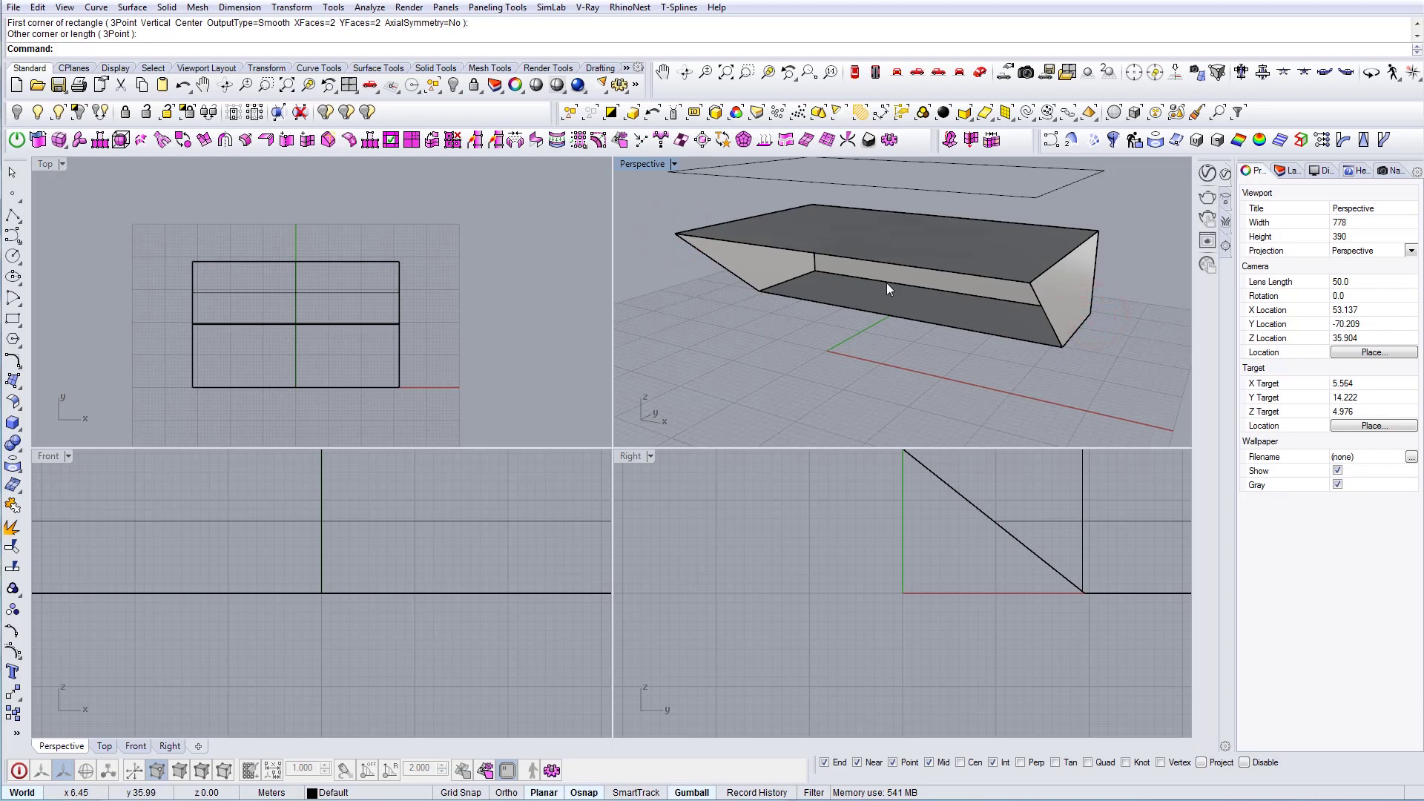
# Rotate the T-spline plane with Rotate3D about the roof's front edge, down onto the slanted front edge of the side wall
pyautogui.moveTo(948, 279); pyautogui.dragTo(938, 269, button='right')
pyautogui.click(942, 261)
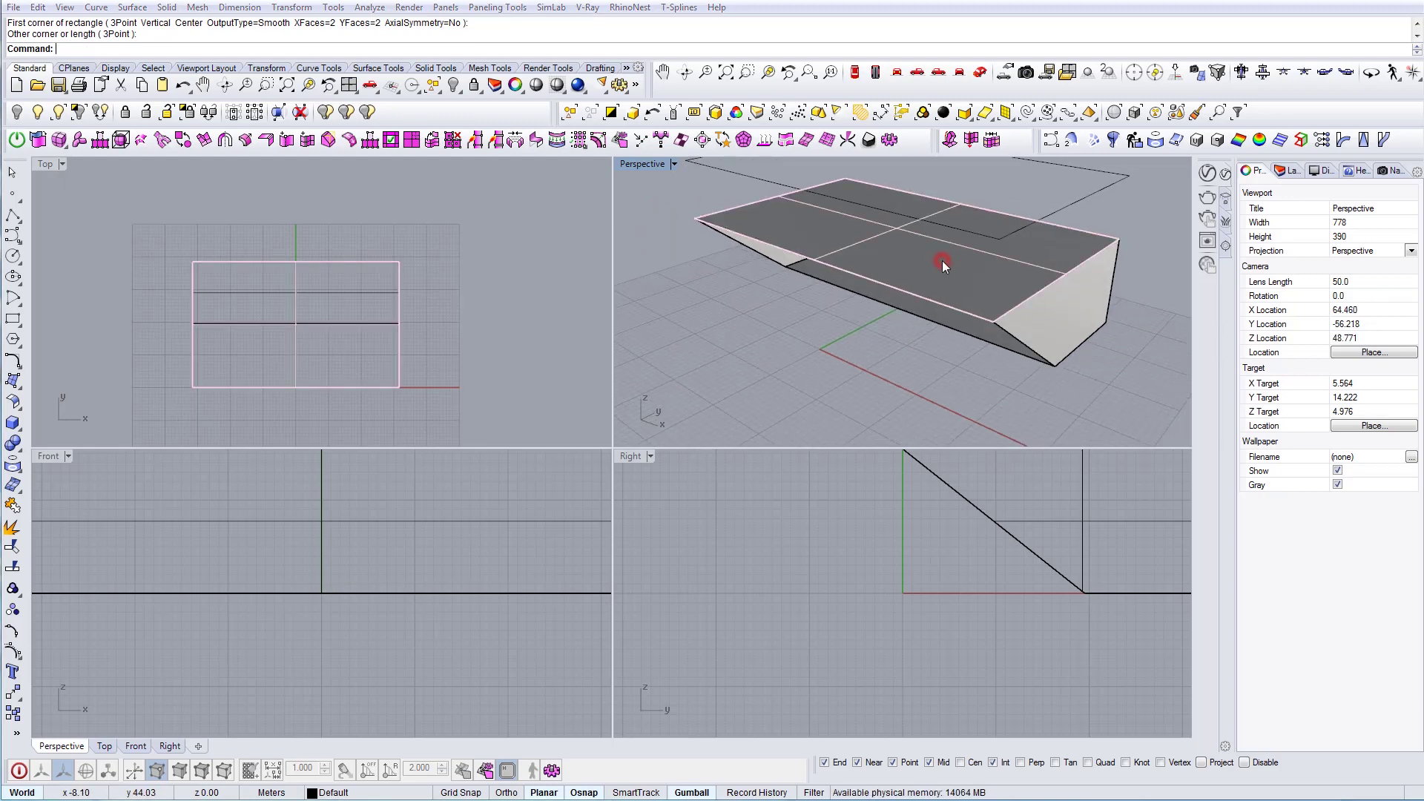
pyautogui.click(259, 497)
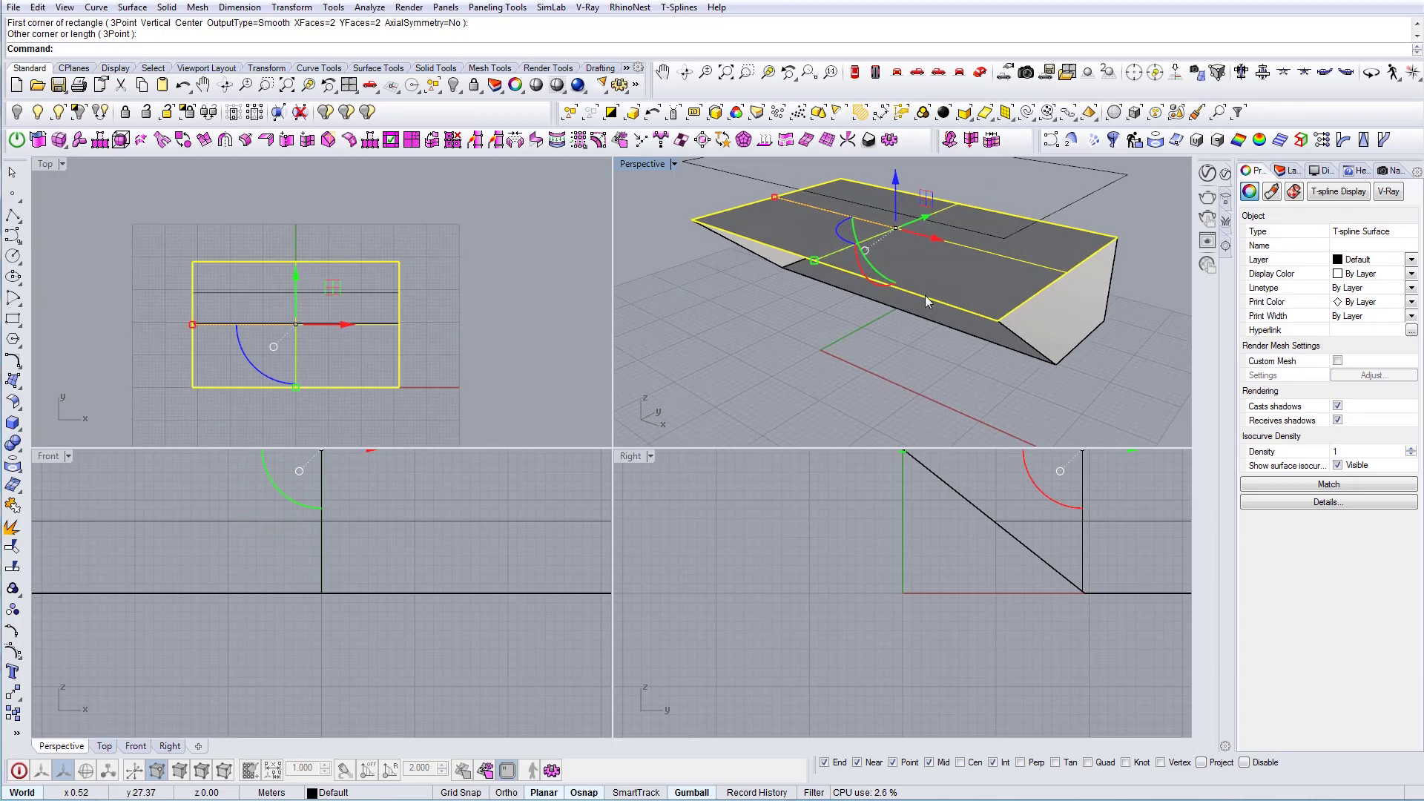
pyautogui.write('R3')
pyautogui.press('Return')
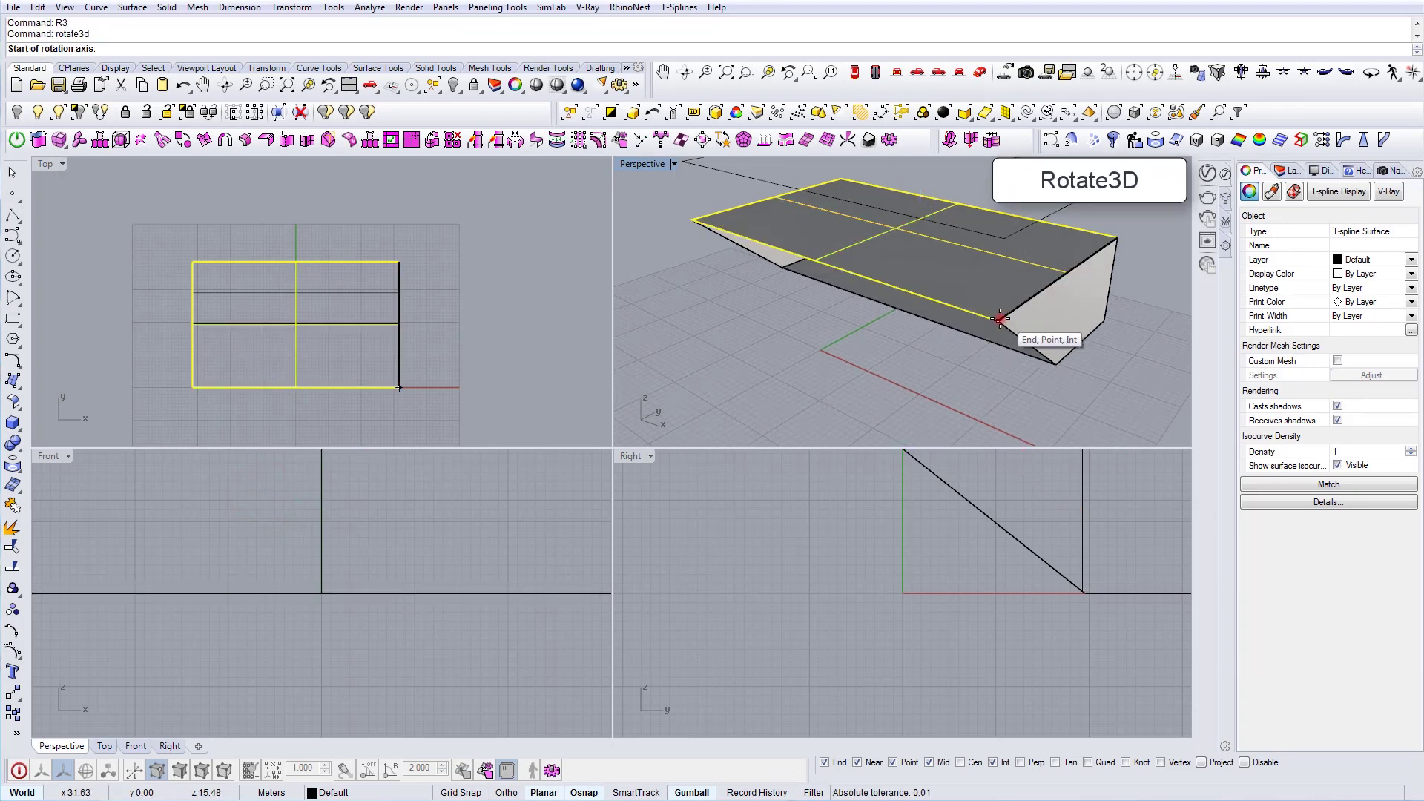
pyautogui.click(691, 220)
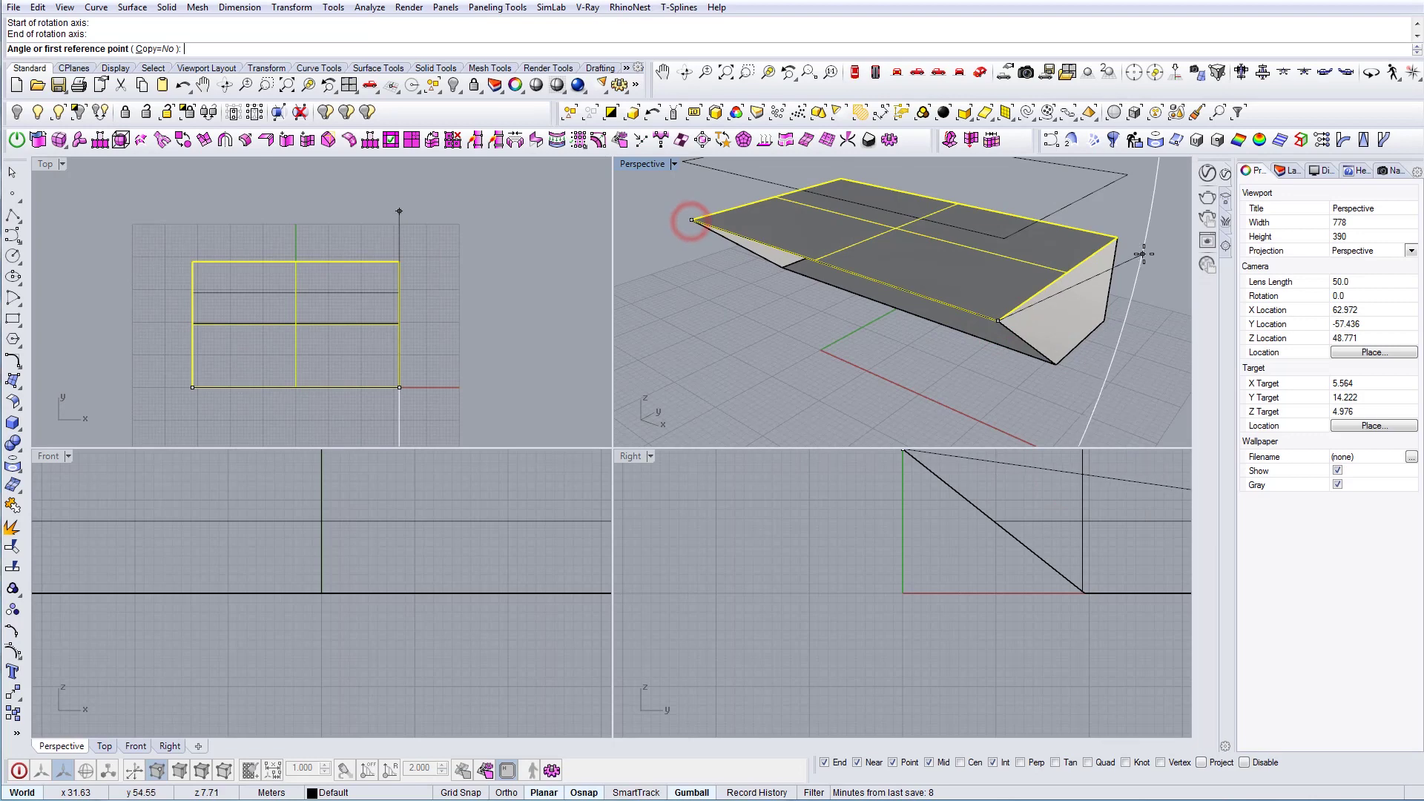
pyautogui.click(1117, 238)
pyautogui.click(1057, 366)
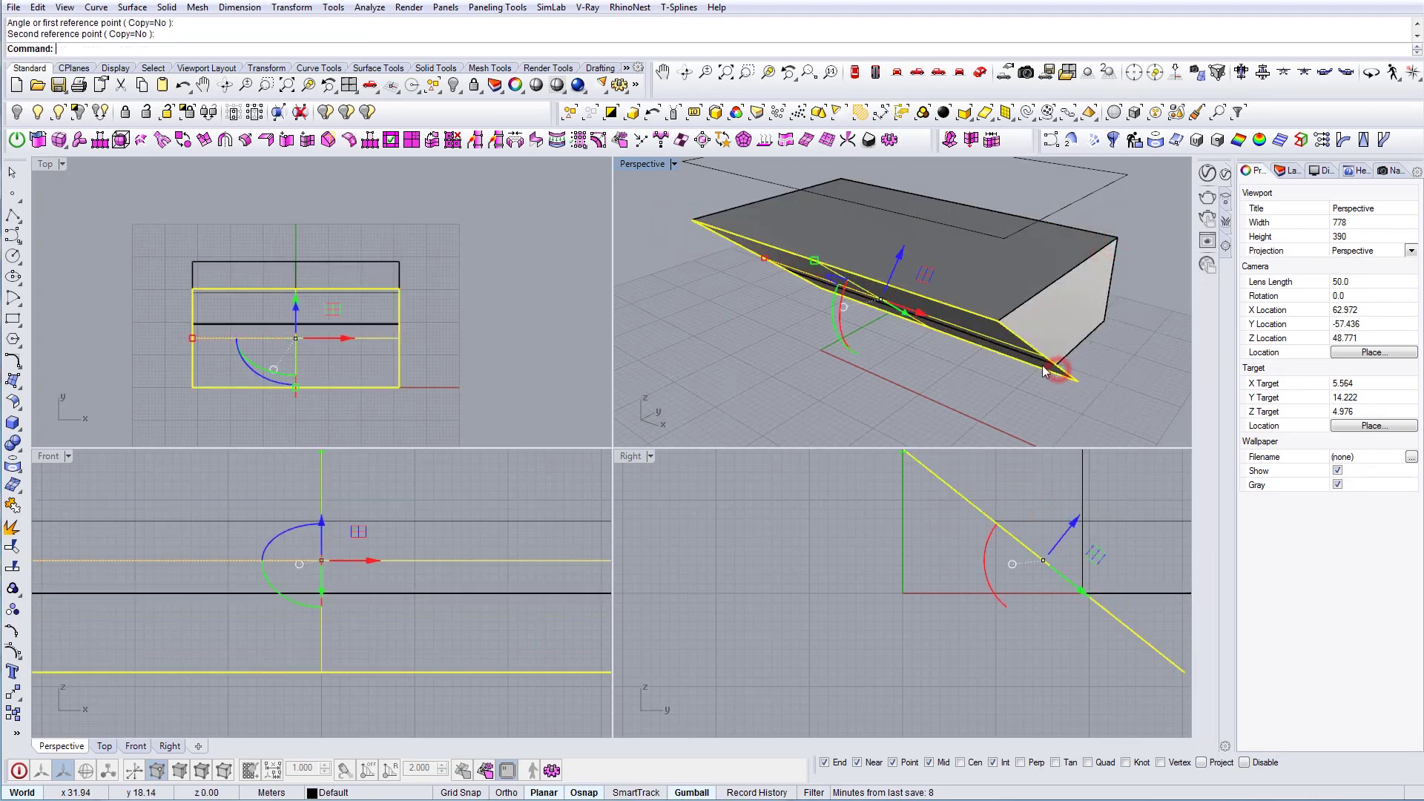
# Scale the T-spline plane in one direction from the roof's front corner until its lower edge meets the floor's front edge
pyautogui.moveTo(1088, 323)
pyautogui.mouseDown(button='right')
pyautogui.moveTo(1024, 309)
pyautogui.moveTo(1090, 323)
pyautogui.mouseUp(button='right')
pyautogui.write('SC')
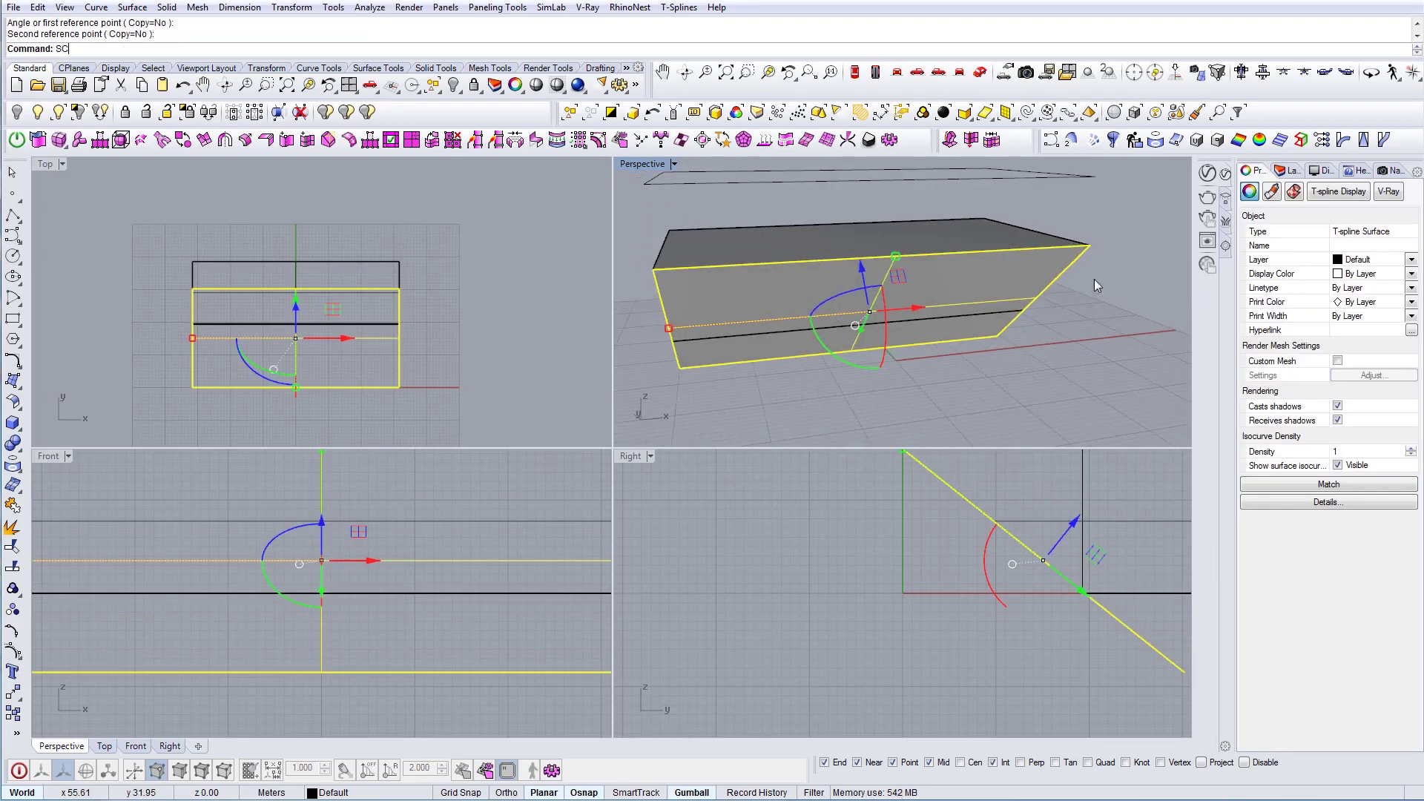
pyautogui.write('1')
pyautogui.press('Return')
pyautogui.click(1090, 249)
pyautogui.click(1003, 346)
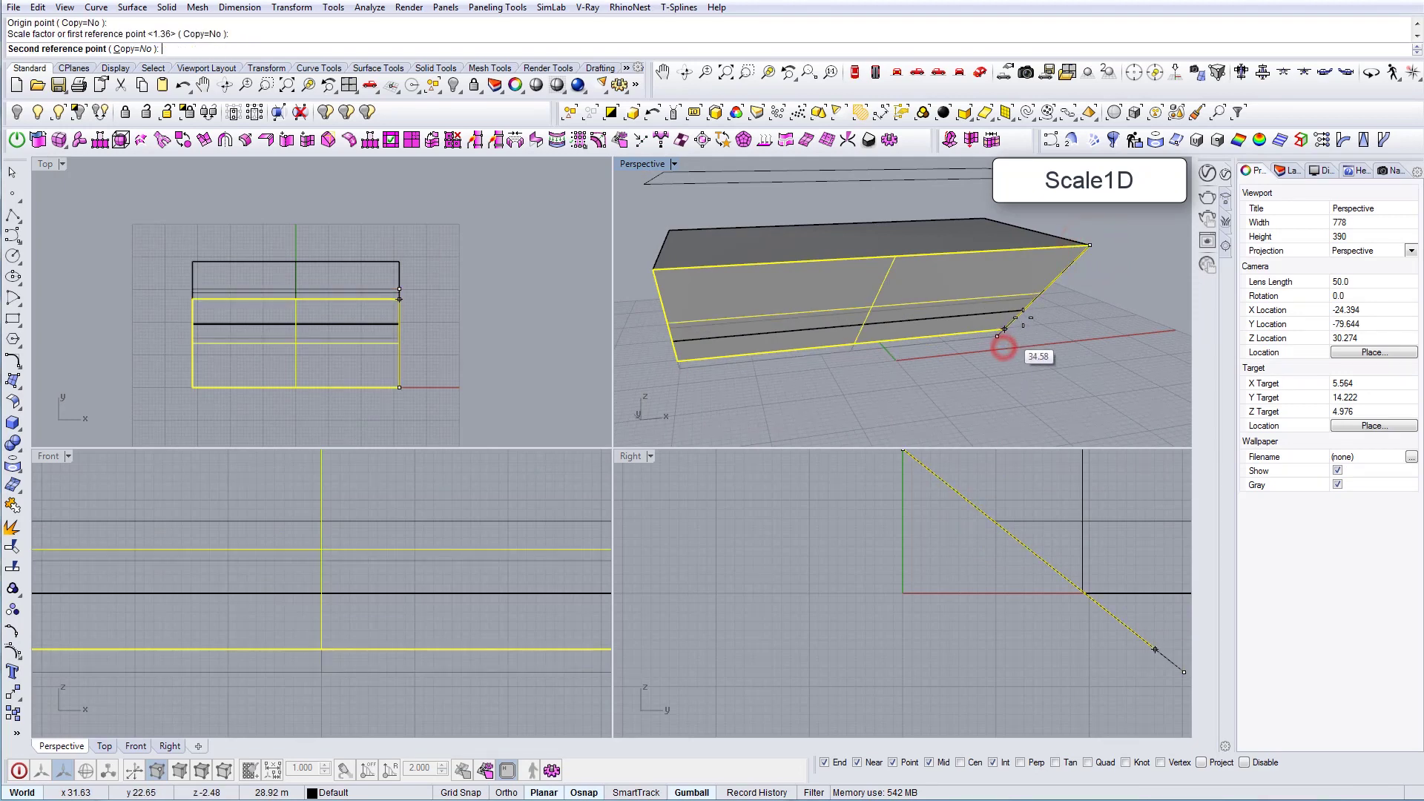
pyautogui.click(1023, 308)
pyautogui.moveTo(1023, 309); pyautogui.dragTo(838, 347, button='right')
pyautogui.press('Escape')
# Select the T-spline facade surface and maximize the Perspective viewport with the whole front in view
pyautogui.moveTo(932, 318); pyautogui.dragTo(934, 254, button='right')
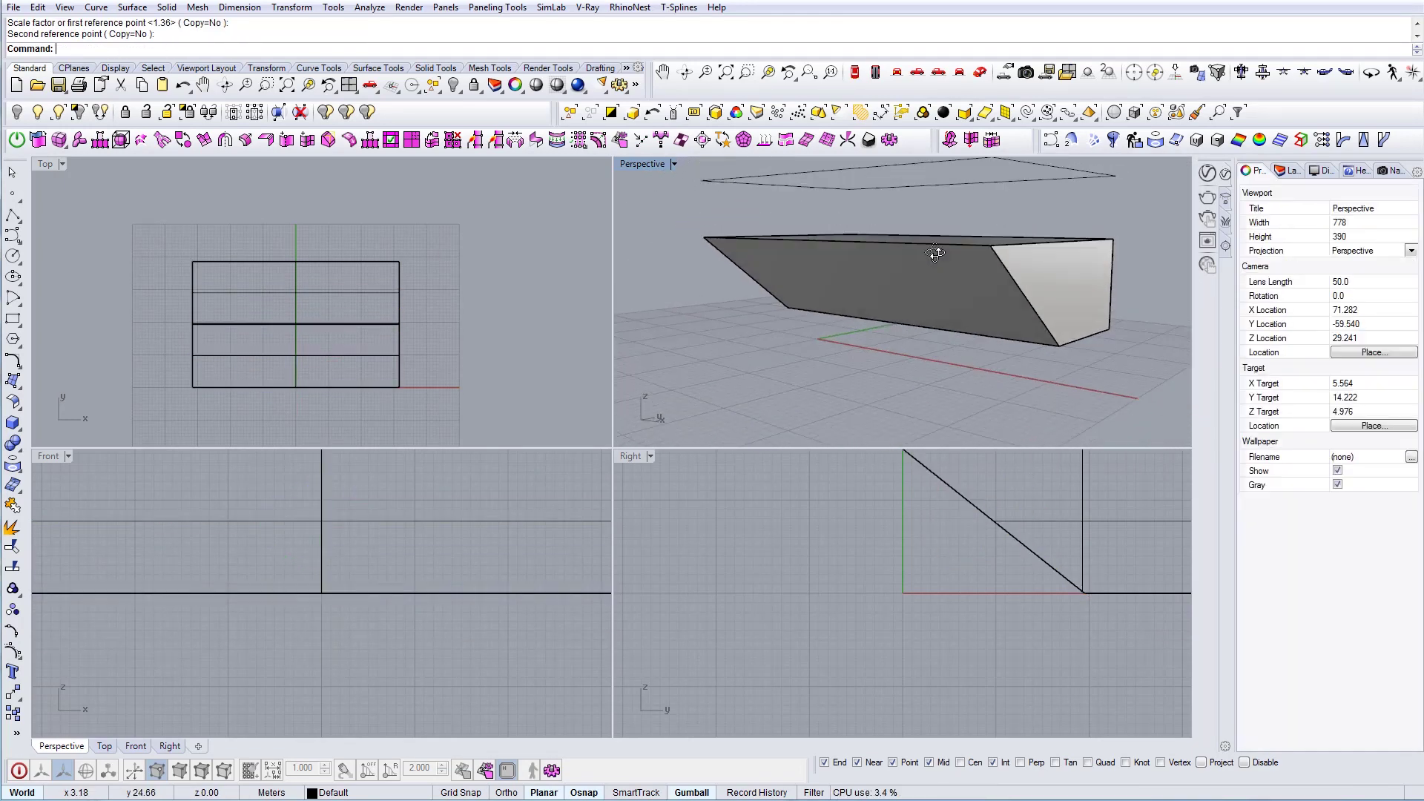
pyautogui.scroll(3, 931, 265)
pyautogui.click(877, 270)
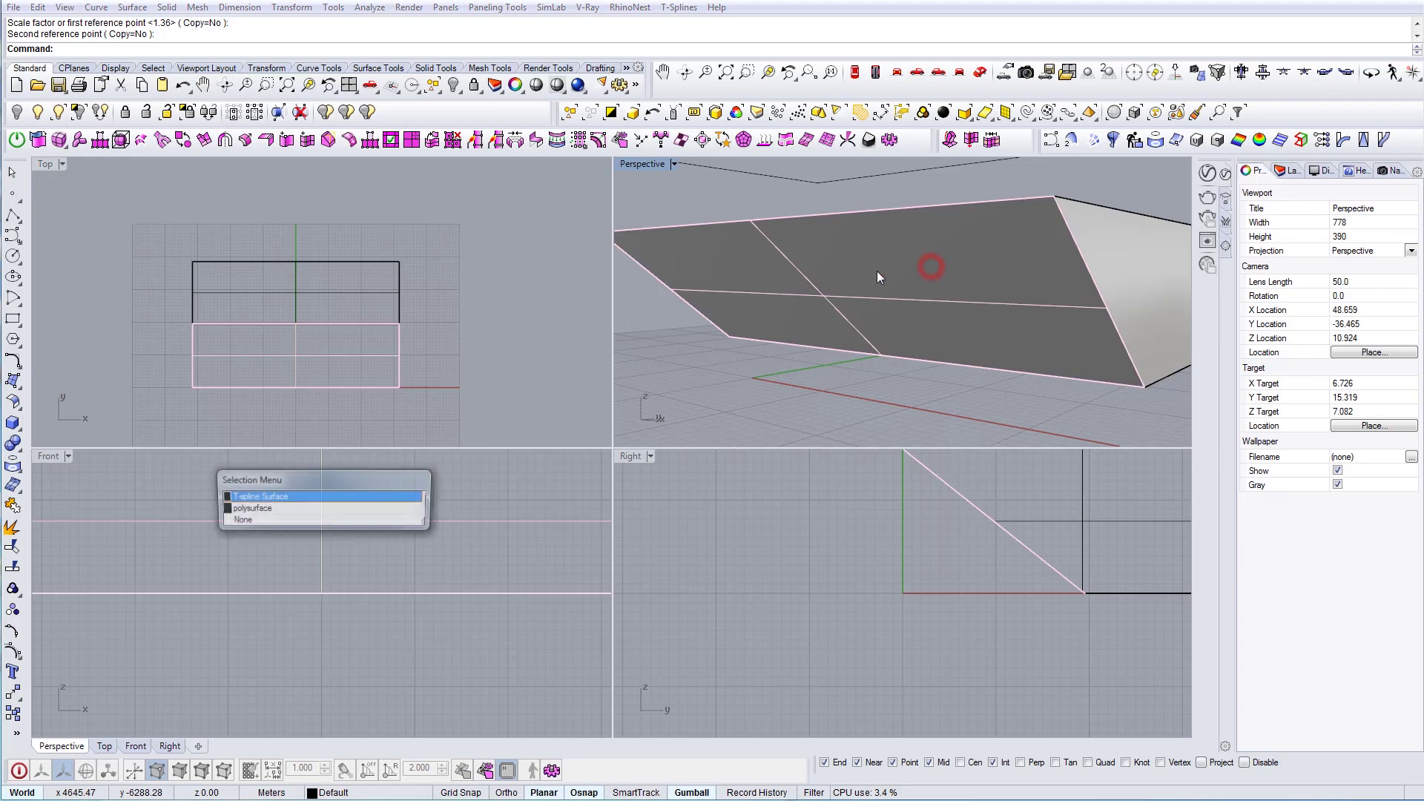
pyautogui.click(257, 497)
pyautogui.doubleClick(642, 164)
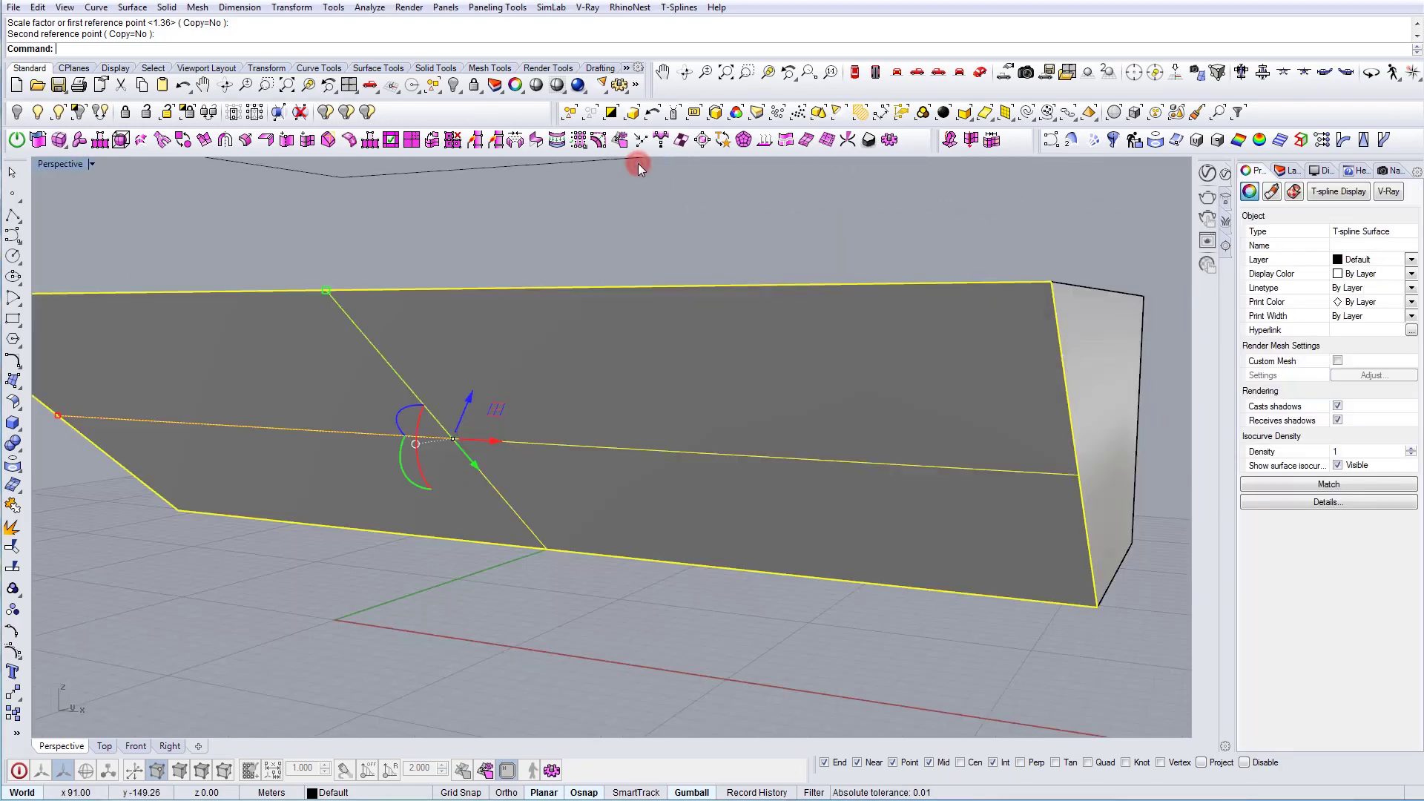
pyautogui.moveTo(749, 331); pyautogui.dragTo(923, 345, button='right')
pyautogui.scroll(-4, 923, 345)
pyautogui.moveTo(343, 268); pyautogui.dragTo(314, 247, button='right')
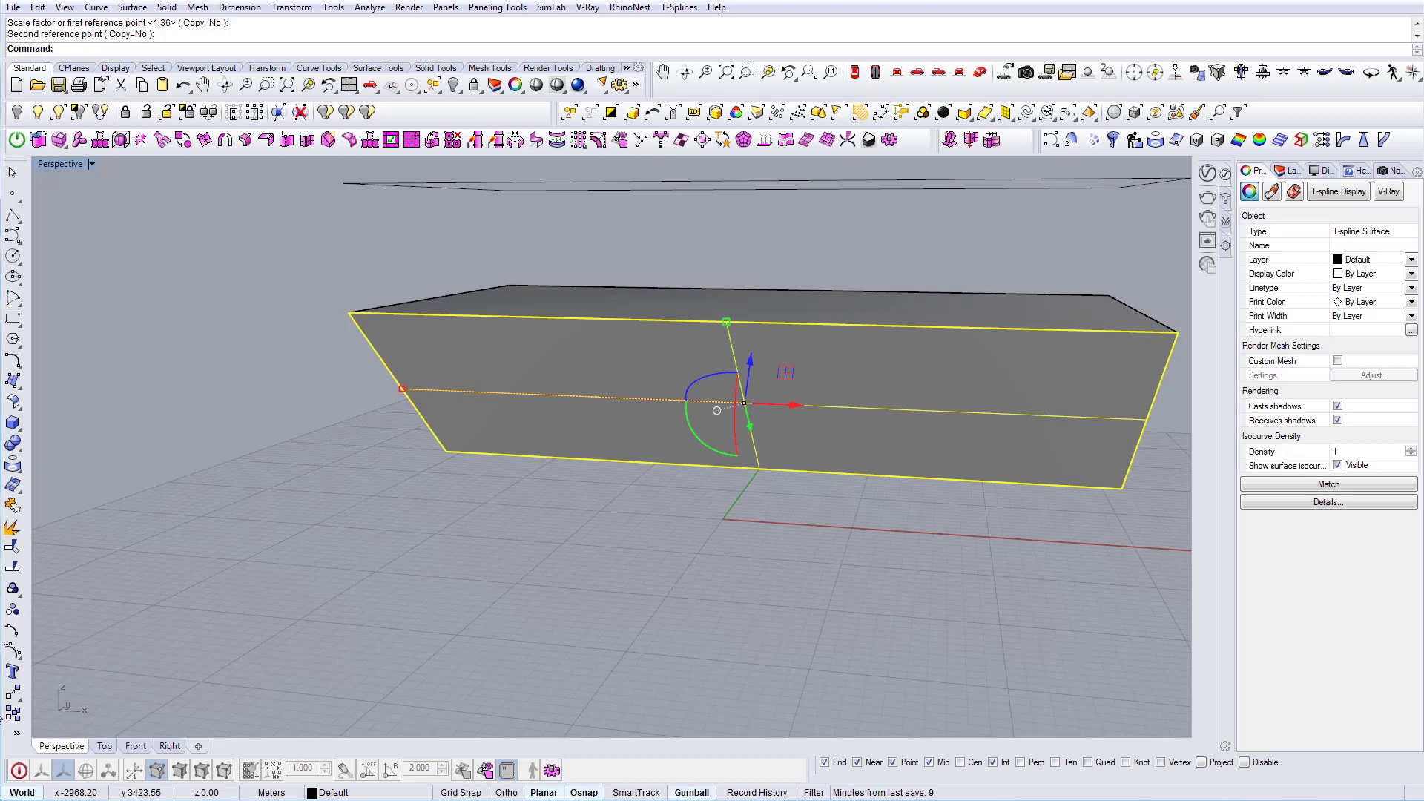
pyautogui.click(19, 771)
pyautogui.moveTo(582, 420); pyautogui.dragTo(648, 460, button='right')
pyautogui.press('a')
pyautogui.press('Escape')
# Lock the building's polysurface and delete the leftover rectangle above the roof
pyautogui.click(692, 277)
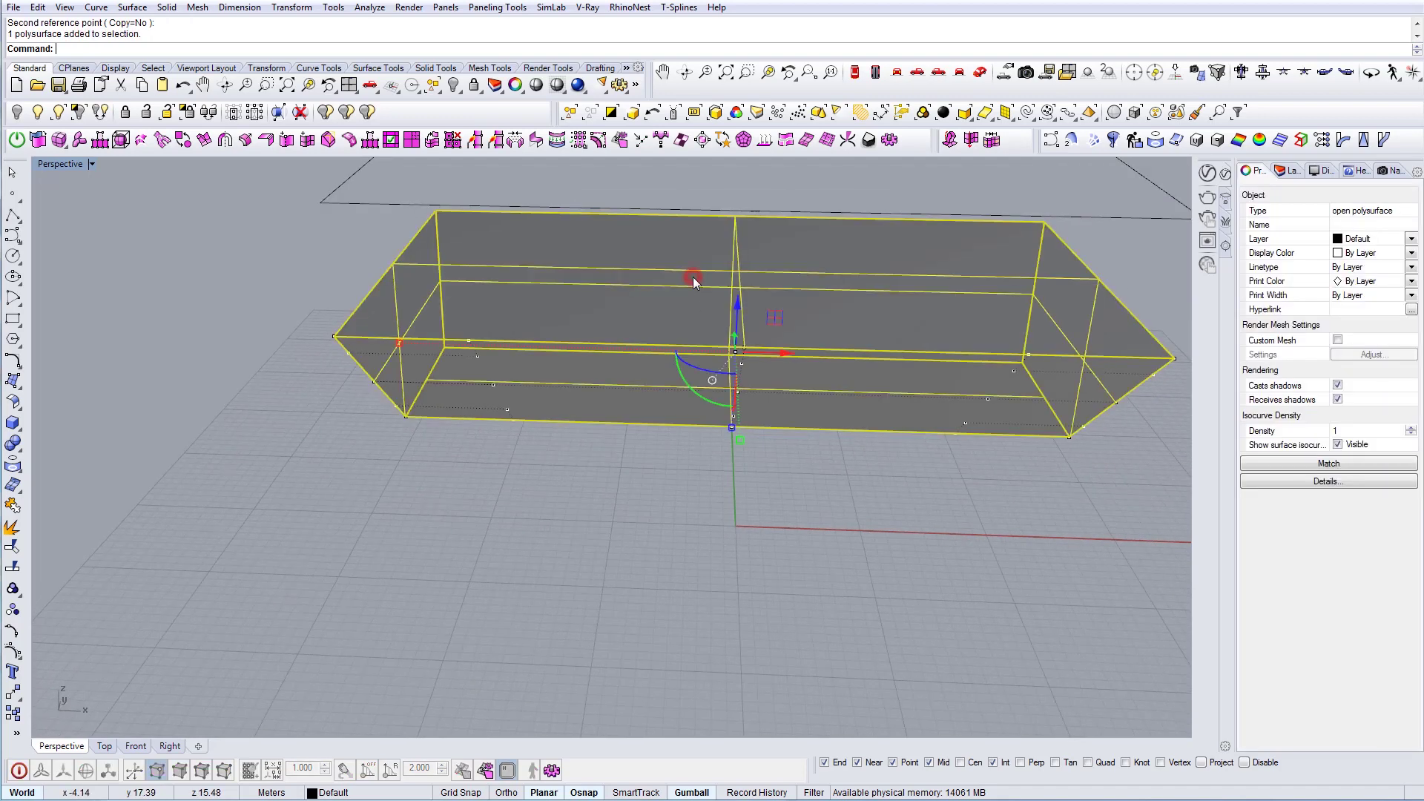
pyautogui.press('Escape')
pyautogui.click(692, 278)
pyautogui.hotkey('ctrl', 'l')
pyautogui.moveTo(692, 280); pyautogui.dragTo(1137, 229, button='right')
pyautogui.click(1117, 216)
pyautogui.press('Delete')
pyautogui.moveTo(729, 298); pyautogui.dragTo(674, 464, button='right')
pyautogui.click(643, 468)
pyautogui.moveTo(596, 496); pyautogui.dragTo(592, 470, button='right')
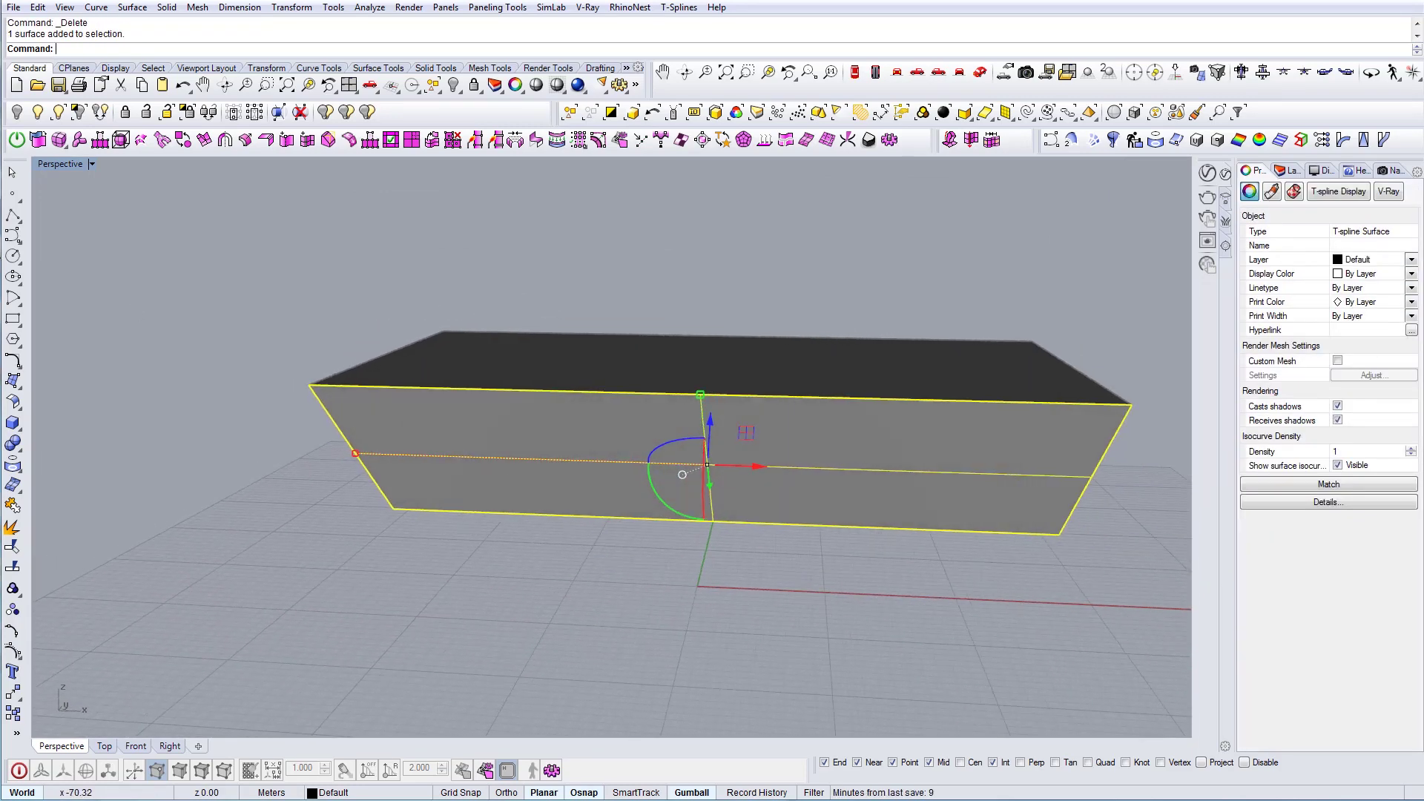
pyautogui.click(19, 771)
pyautogui.moveTo(528, 518); pyautogui.dragTo(535, 555, button='right')
pyautogui.press('s')
pyautogui.moveTo(556, 566); pyautogui.dragTo(484, 327)
pyautogui.moveTo(565, 484); pyautogui.dragTo(642, 493, button='right')
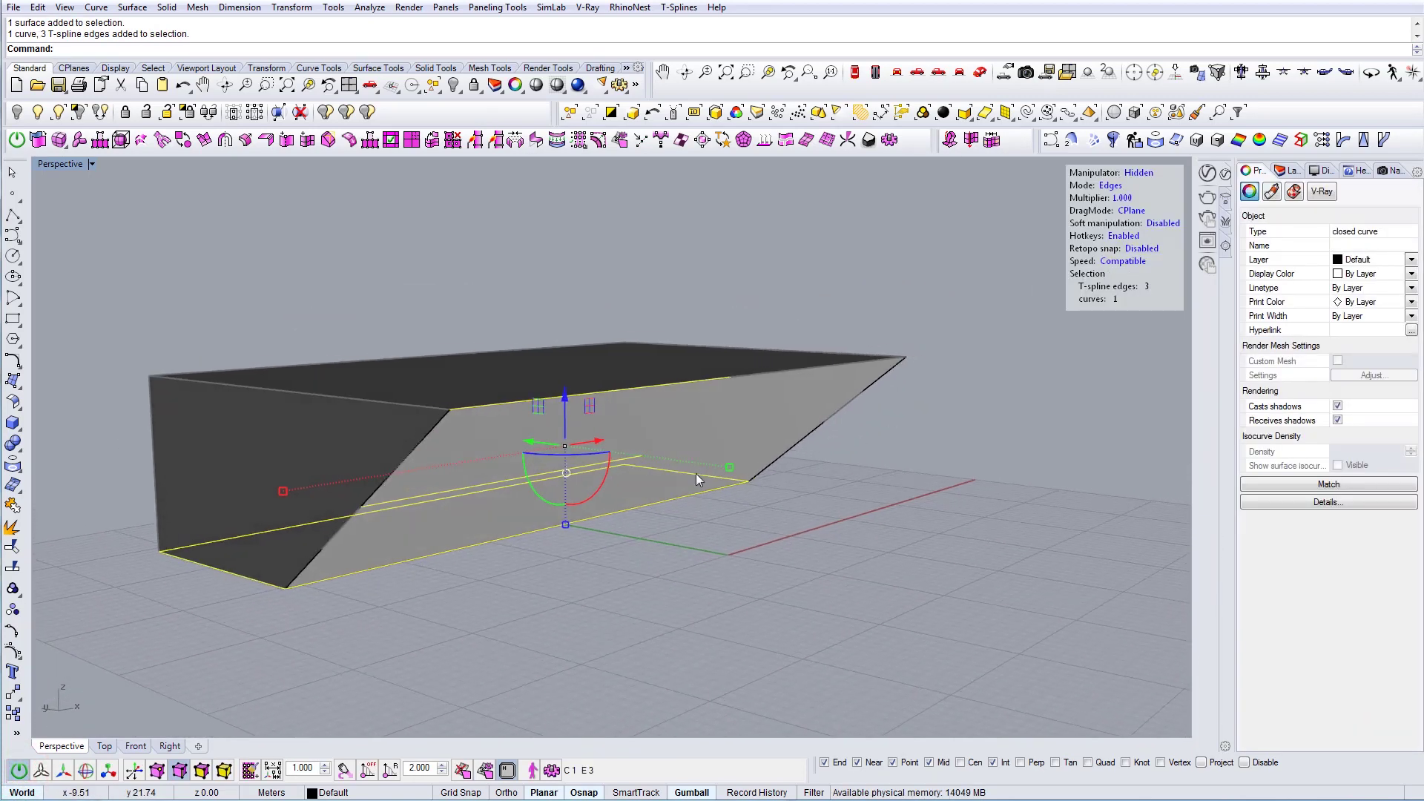
pyautogui.press('Escape')
pyautogui.doubleClick(641, 492)
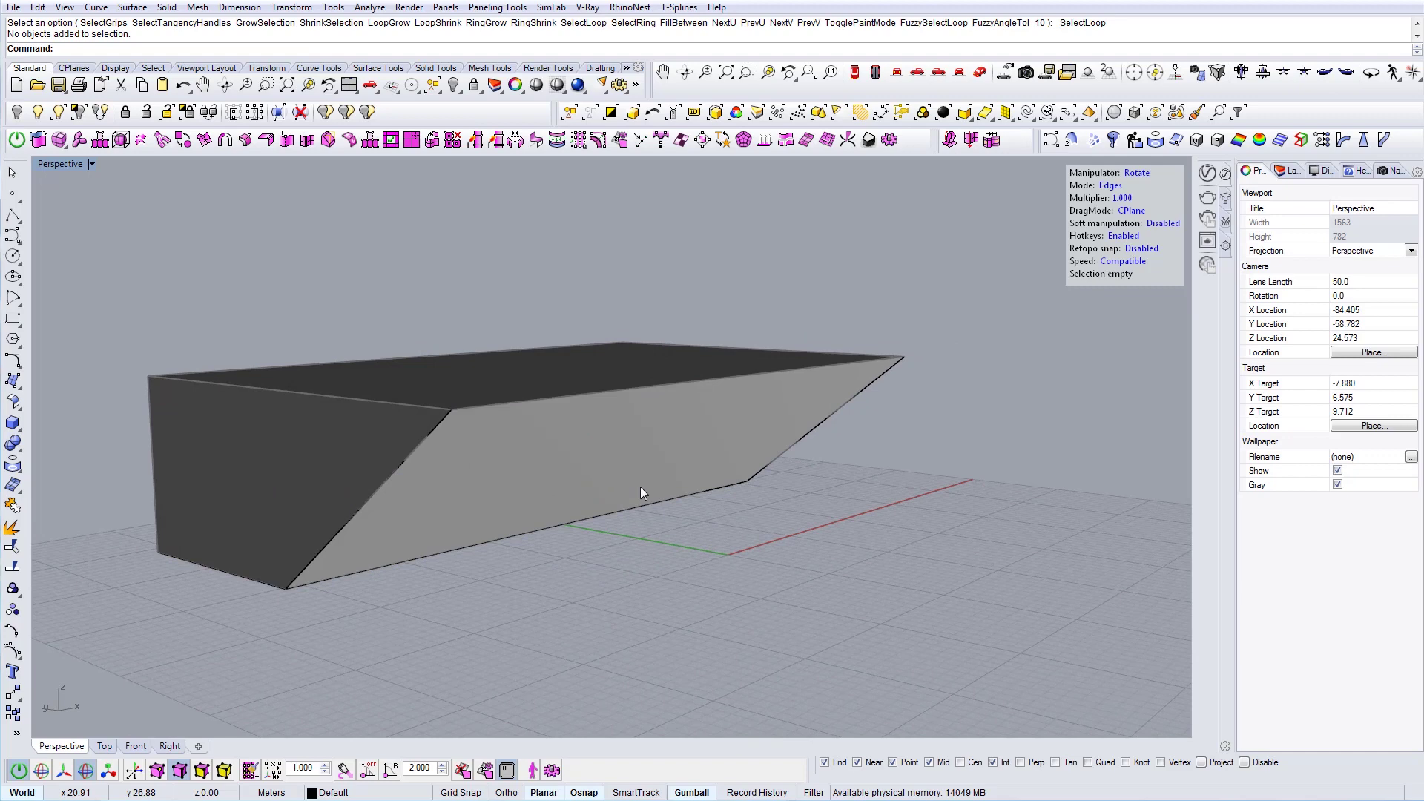
pyautogui.press('Escape')
# Delete the leftover rectangle curve around the floor and turn on T-Splines editing for the facade surface
pyautogui.click(305, 604)
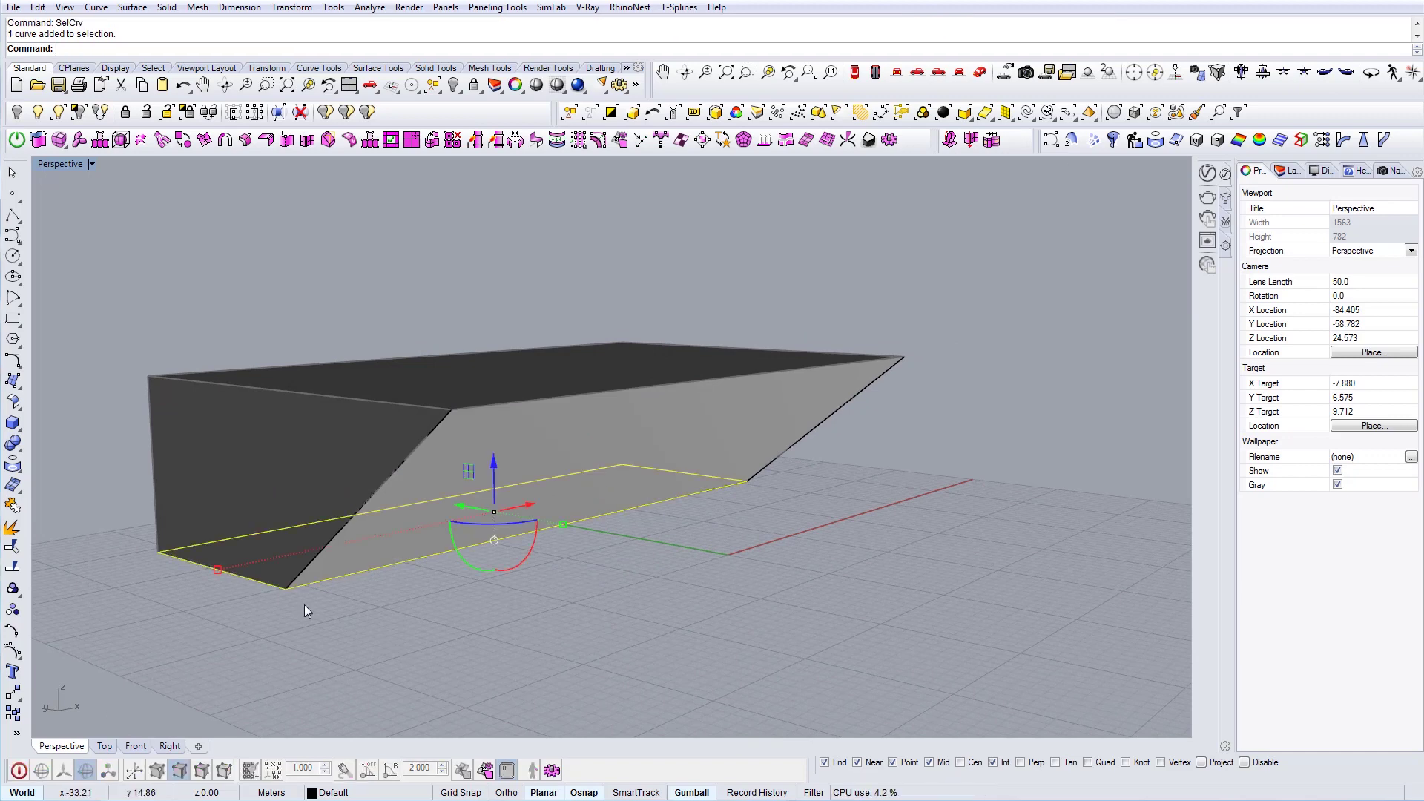
pyautogui.press('Delete')
pyautogui.moveTo(406, 452); pyautogui.dragTo(453, 421, button='right')
pyautogui.click(482, 425)
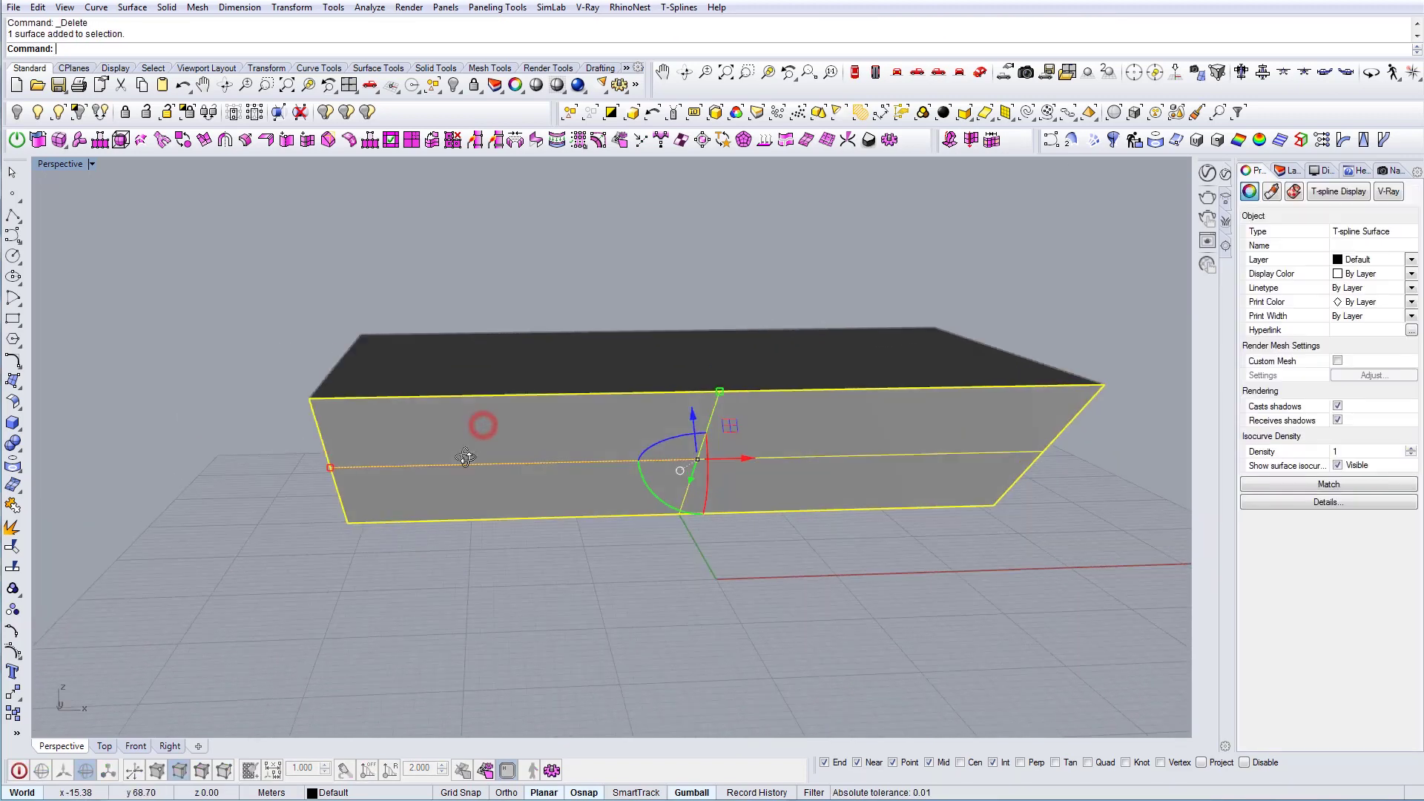
pyautogui.click(21, 769)
pyautogui.moveTo(582, 545); pyautogui.dragTo(523, 572, button='right')
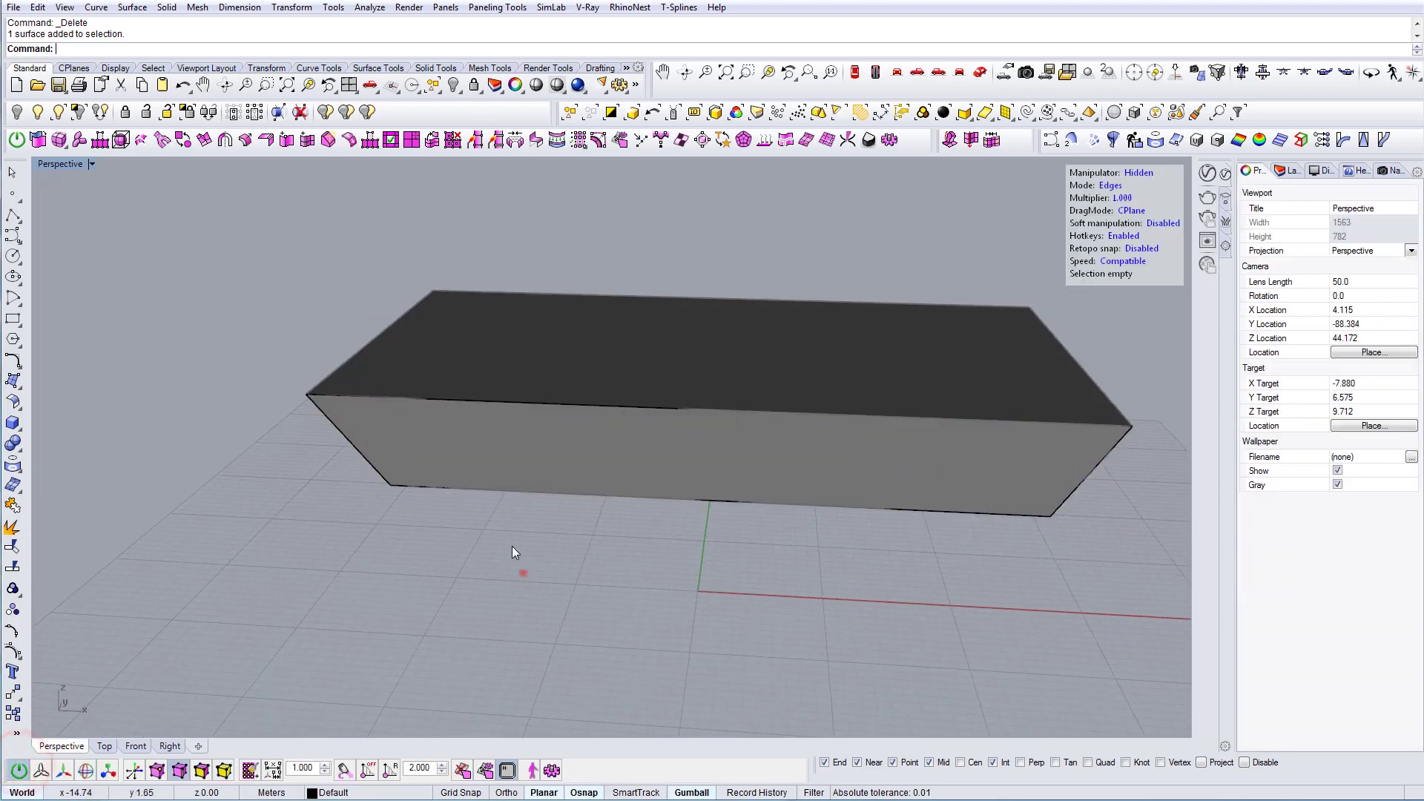
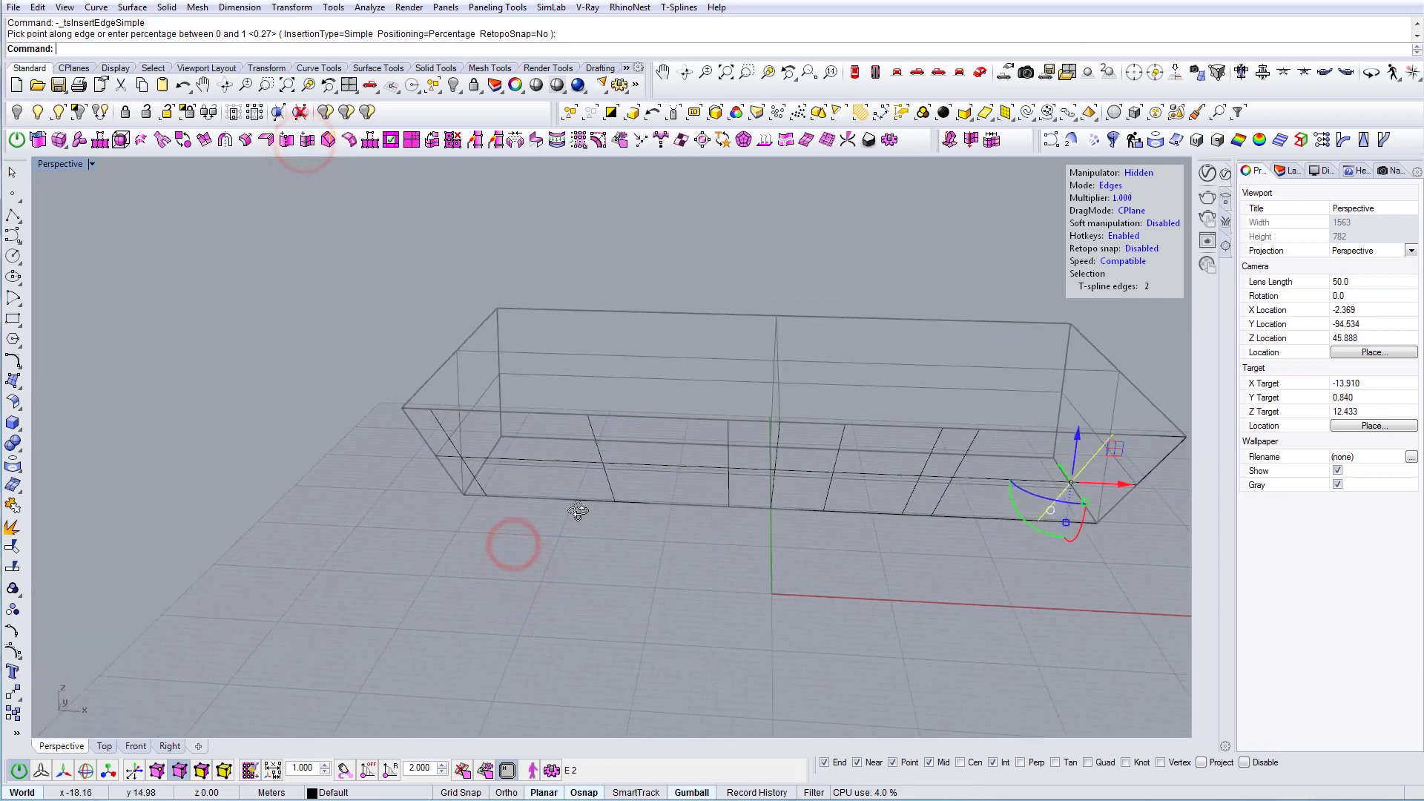
pyautogui.press('a')
pyautogui.hotkey('ctrl', 'a')
pyautogui.press('Escape')
pyautogui.press('b')
pyautogui.scroll(3, 493, 486)
pyautogui.press('b')
pyautogui.press('s')
pyautogui.click(471, 537)
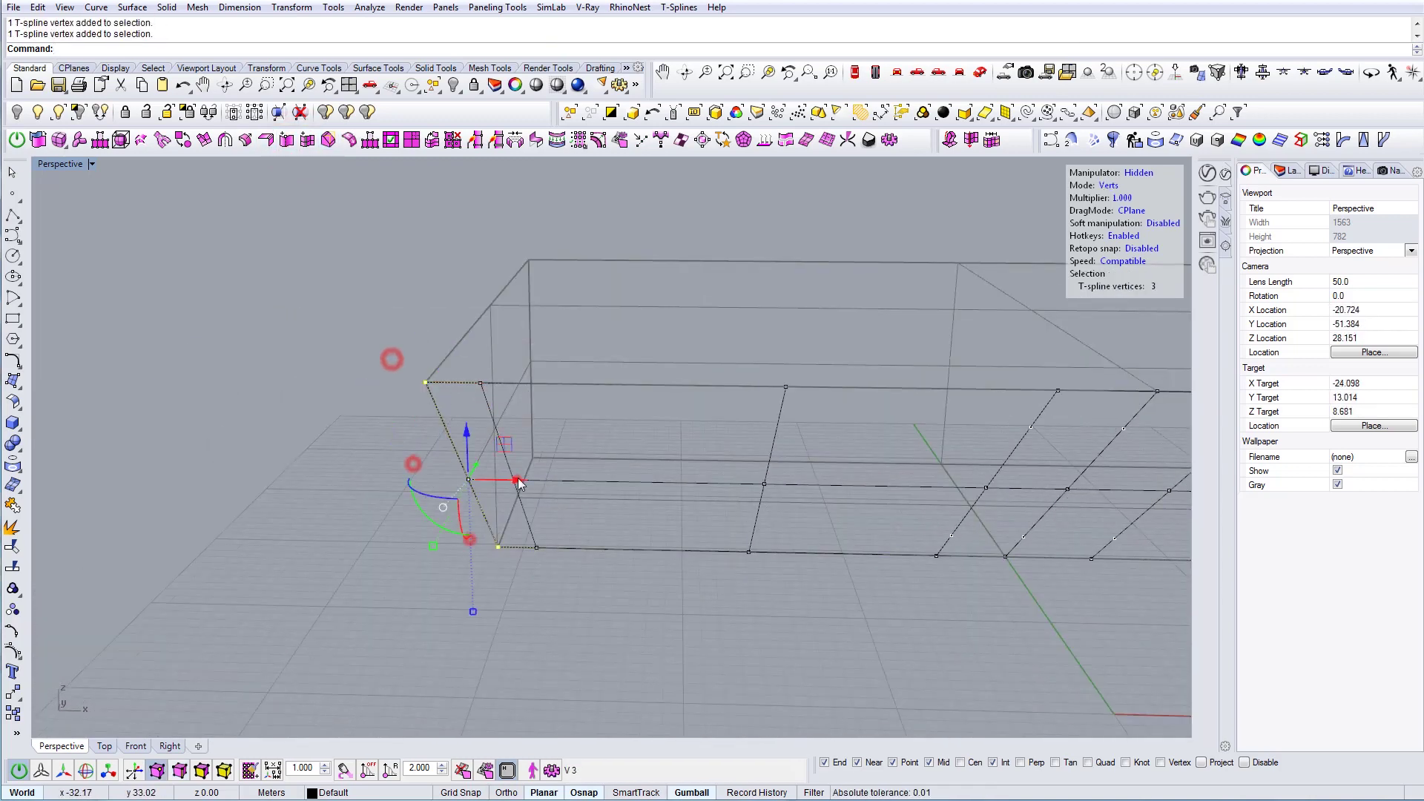
pyautogui.scroll(4, 475, 441)
pyautogui.click(454, 437)
pyautogui.keyDown('shift'); pyautogui.click(502, 553); pyautogui.keyUp('shift')
pyautogui.press('b')
pyautogui.scroll(3, 608, 545)
pyautogui.scroll(-3, 653, 540)
pyautogui.hotkey('ctrl', 'z')
pyautogui.moveTo(651, 540); pyautogui.dragTo(662, 554)
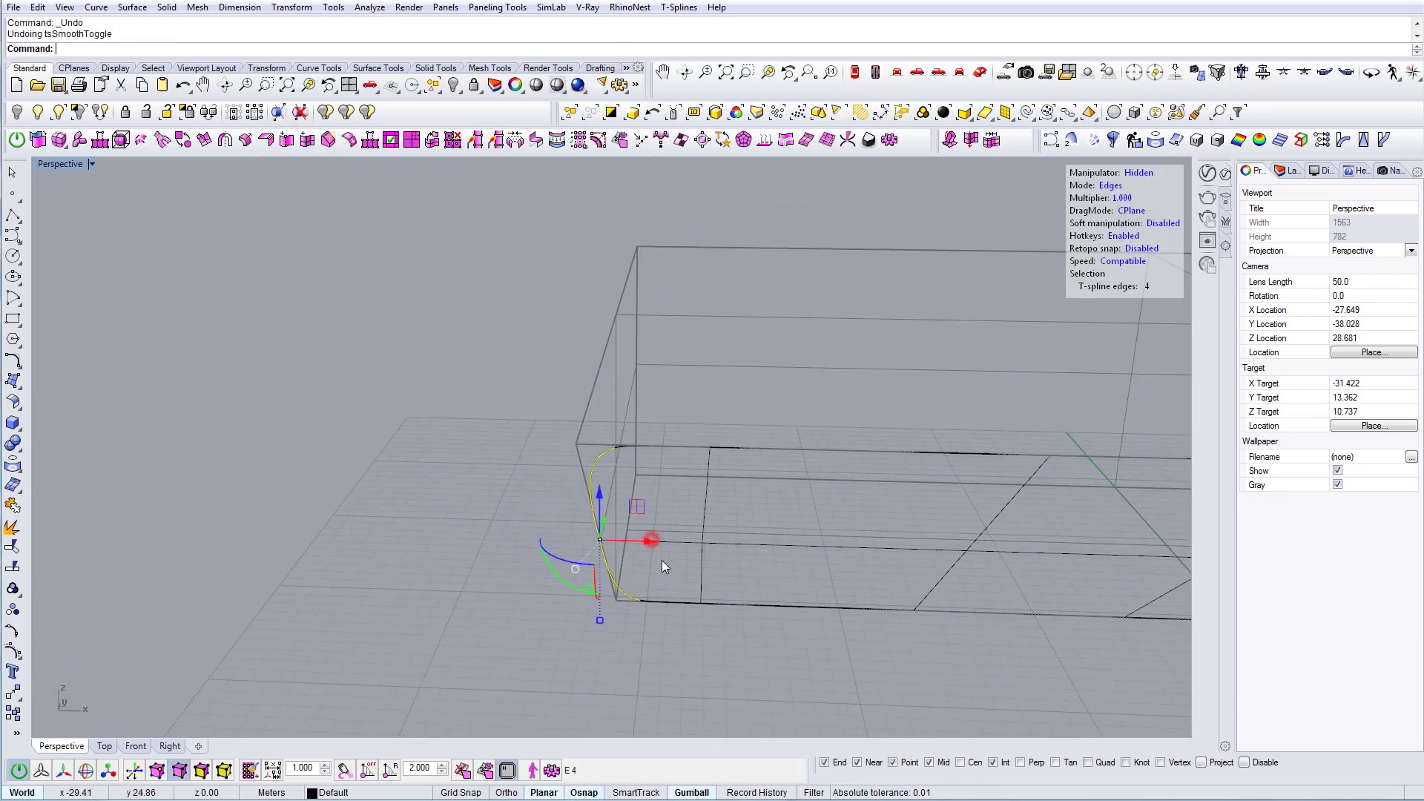
pyautogui.hotkey('ctrl', 'z')
# Crease the T-spline facade at both of its ends so the surface keeps sharp corners against the side walls
pyautogui.scroll(2, 661, 554)
pyautogui.click(162, 141)
pyautogui.click(641, 536)
pyautogui.press('b')
pyautogui.press('b')
pyautogui.scroll(-1, 654, 473)
pyautogui.click(572, 642)
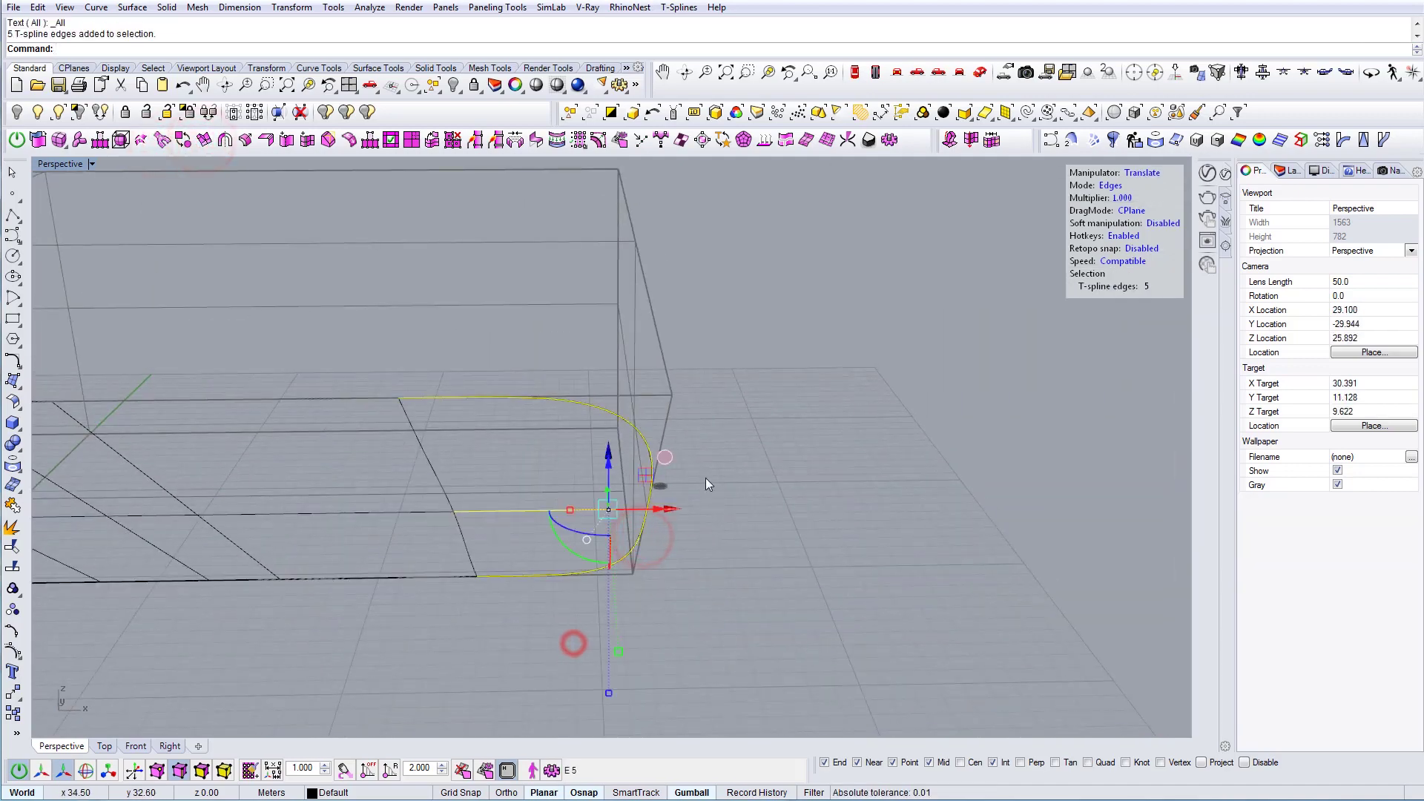
pyautogui.click(664, 438)
pyautogui.keyDown('shift'); pyautogui.click(637, 553); pyautogui.keyUp('shift')
pyautogui.click(202, 143)
pyautogui.click(685, 508)
# Turn off the Gumball and move the lower facade points near the left end
pyautogui.scroll(-3, 685, 508)
pyautogui.press('a')
pyautogui.click(492, 559)
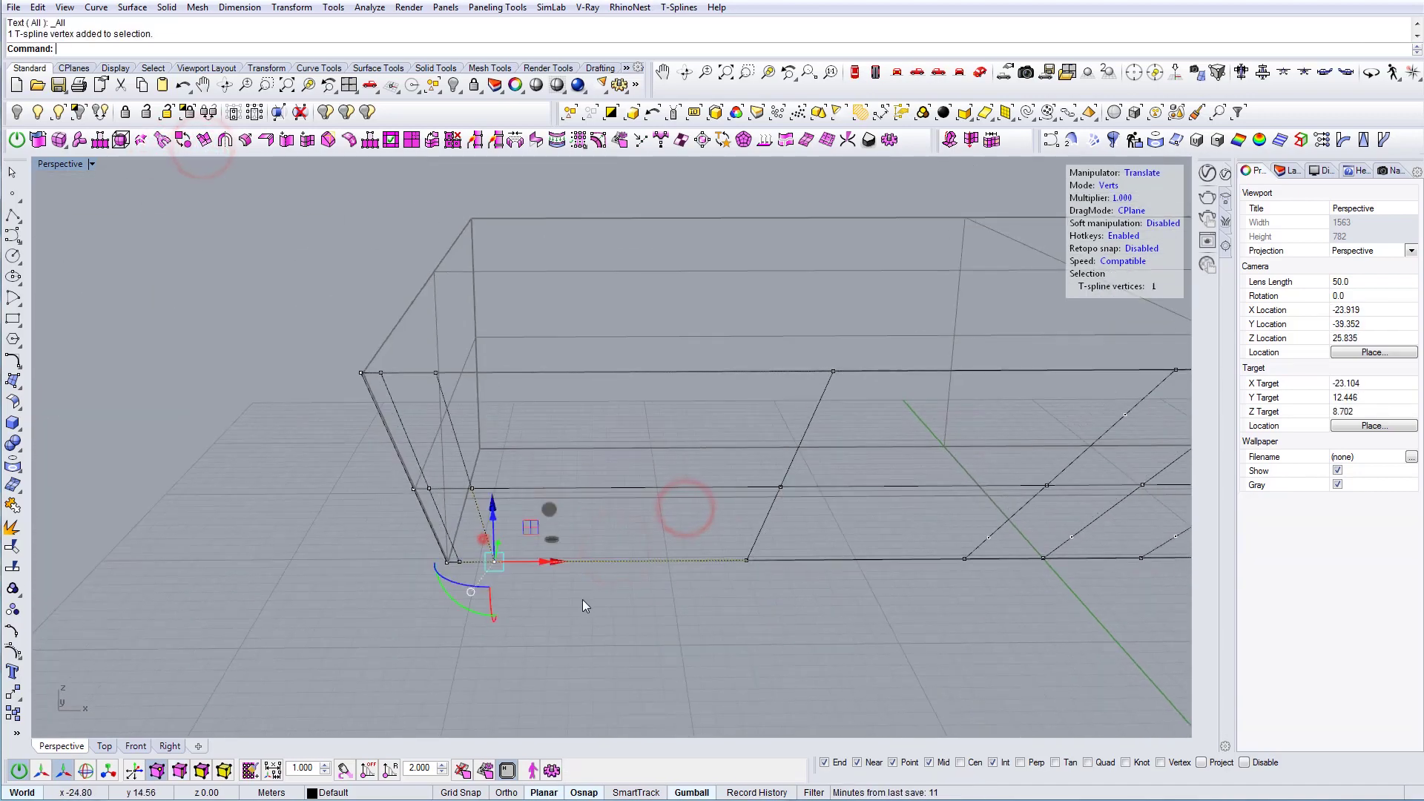
pyautogui.keyDown('shift'); pyautogui.click(480, 543); pyautogui.keyUp('shift')
pyautogui.moveTo(480, 544); pyautogui.dragTo(517, 575, button='right')
pyautogui.click(461, 534)
pyautogui.click(687, 792)
pyautogui.moveTo(603, 501); pyautogui.dragTo(625, 489)
# Move a further facade point in the left part outward, checking the shape in box and smooth display
pyautogui.moveTo(624, 490); pyautogui.dragTo(622, 563, button='right')
pyautogui.click(524, 476)
pyautogui.press('b')
pyautogui.press('b')
pyautogui.moveTo(544, 460); pyautogui.dragTo(584, 633)
pyautogui.press('b')
pyautogui.moveTo(537, 504)
pyautogui.mouseDown(button='right')
pyautogui.moveTo(613, 620)
pyautogui.moveTo(574, 614)
pyautogui.mouseUp(button='right')
# Switch the viewport to a translucent shaded display and pull the facade's lower point in the left half outward
pyautogui.click(92, 165)
pyautogui.click(72, 220)
pyautogui.click(92, 164)
pyautogui.click(100, 246)
pyautogui.moveTo(628, 586)
pyautogui.mouseDown()
pyautogui.moveTo(626, 502)
pyautogui.moveTo(623, 582)
pyautogui.mouseUp()
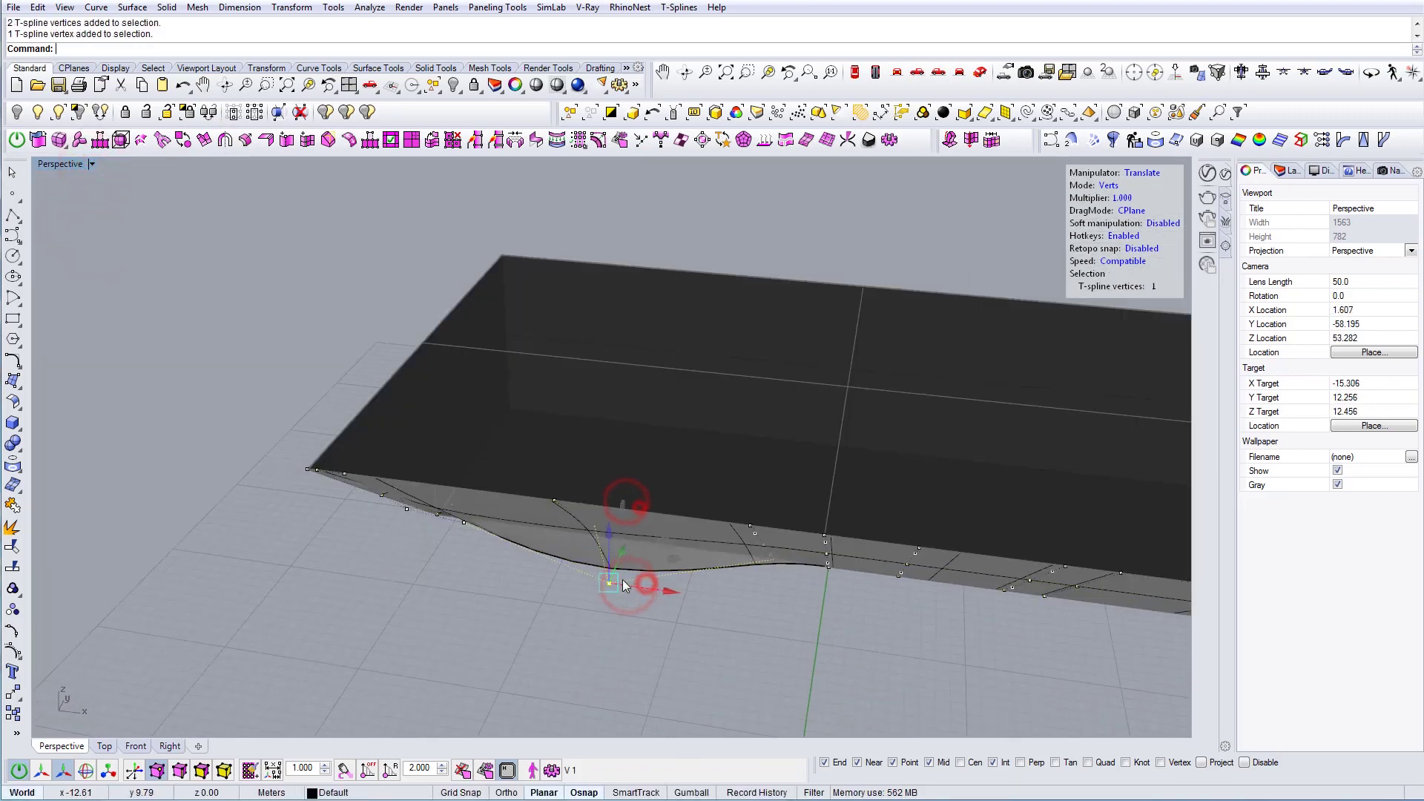
# Delete the horizontal middle edge loop of the facade surface and return to vertex editing in box mode
pyautogui.press('b')
pyautogui.moveTo(645, 581); pyautogui.dragTo(633, 637, button='right')
pyautogui.press('s')
pyautogui.doubleClick(598, 516)
pyautogui.press('Delete')
pyautogui.press('b')
pyautogui.press('a')
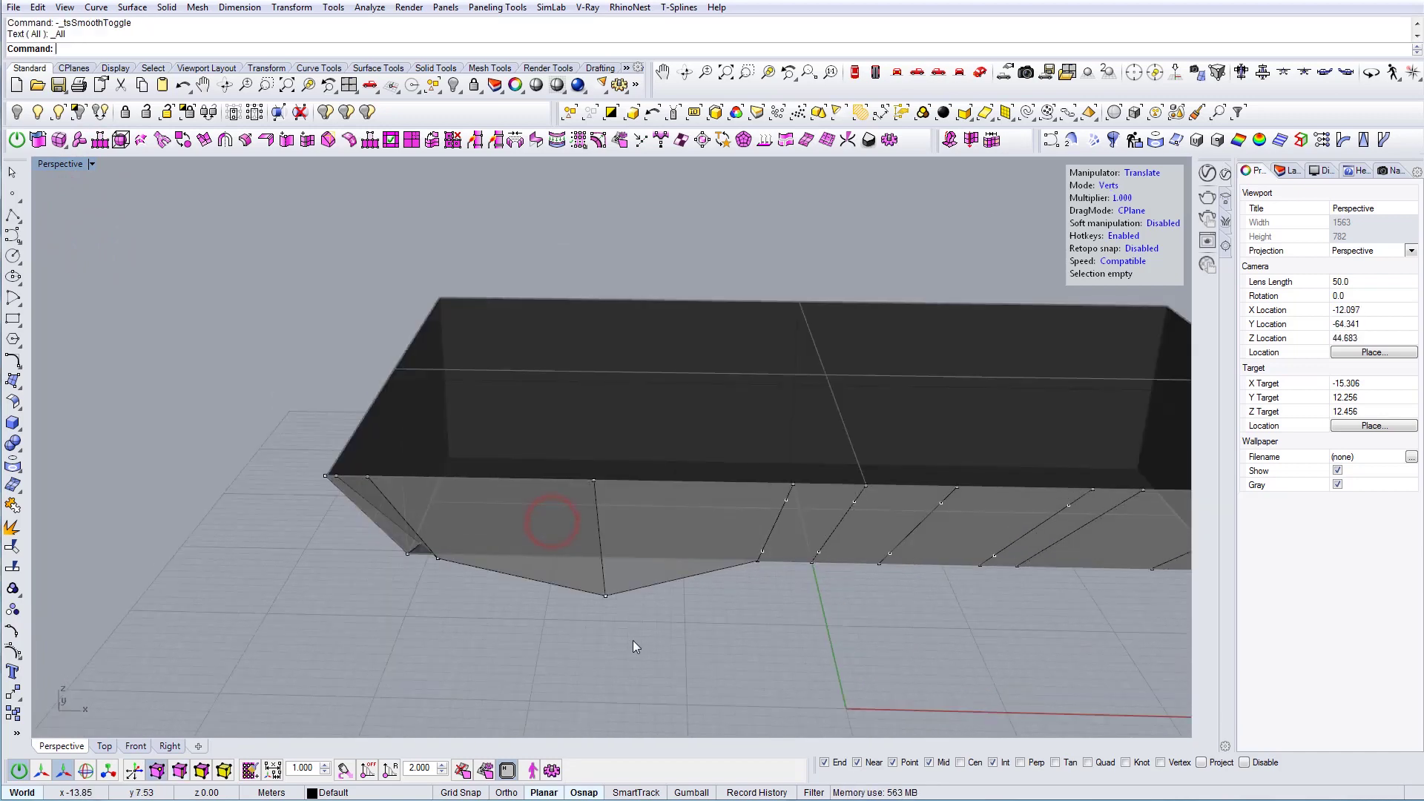
# Reposition the facade's lower-edge points around the left bulge, comparing smooth and box display
pyautogui.moveTo(636, 636); pyautogui.dragTo(593, 575)
pyautogui.press('b')
pyautogui.moveTo(564, 491); pyautogui.dragTo(545, 486, button='right')
pyautogui.scroll(4, 545, 485)
pyautogui.press('b')
pyautogui.moveTo(526, 632); pyautogui.dragTo(556, 545)
pyautogui.moveTo(564, 574); pyautogui.dragTo(595, 647, button='right')
# Insert another vertical edge between the left bulge and the centre of the facade and adjust the lower-edge points
pyautogui.press('s')
pyautogui.click(304, 142)
pyautogui.moveTo(627, 649); pyautogui.dragTo(614, 587)
pyautogui.click(601, 625)
pyautogui.press('a')
pyautogui.press('b')
pyautogui.moveTo(616, 556); pyautogui.dragTo(645, 596, button='right')
pyautogui.moveTo(579, 681); pyautogui.dragTo(545, 631)
# Move the facade's lower points left of centre so the bulge flows gradually back towards the middle in smooth mode
pyautogui.moveTo(578, 519); pyautogui.dragTo(623, 593, button='right')
pyautogui.moveTo(625, 460); pyautogui.dragTo(619, 467)
pyautogui.moveTo(637, 593)
pyautogui.mouseDown(button='right')
pyautogui.moveTo(672, 545)
pyautogui.moveTo(626, 579)
pyautogui.moveTo(712, 553)
pyautogui.moveTo(652, 586)
pyautogui.mouseUp(button='right')
pyautogui.press('b')
pyautogui.press('b')
pyautogui.press('b')
pyautogui.hotkey('ctrl', 'a')
pyautogui.press('b')
pyautogui.moveTo(668, 511); pyautogui.dragTo(652, 540)
pyautogui.moveTo(660, 514); pyautogui.dragTo(673, 592, button='right')
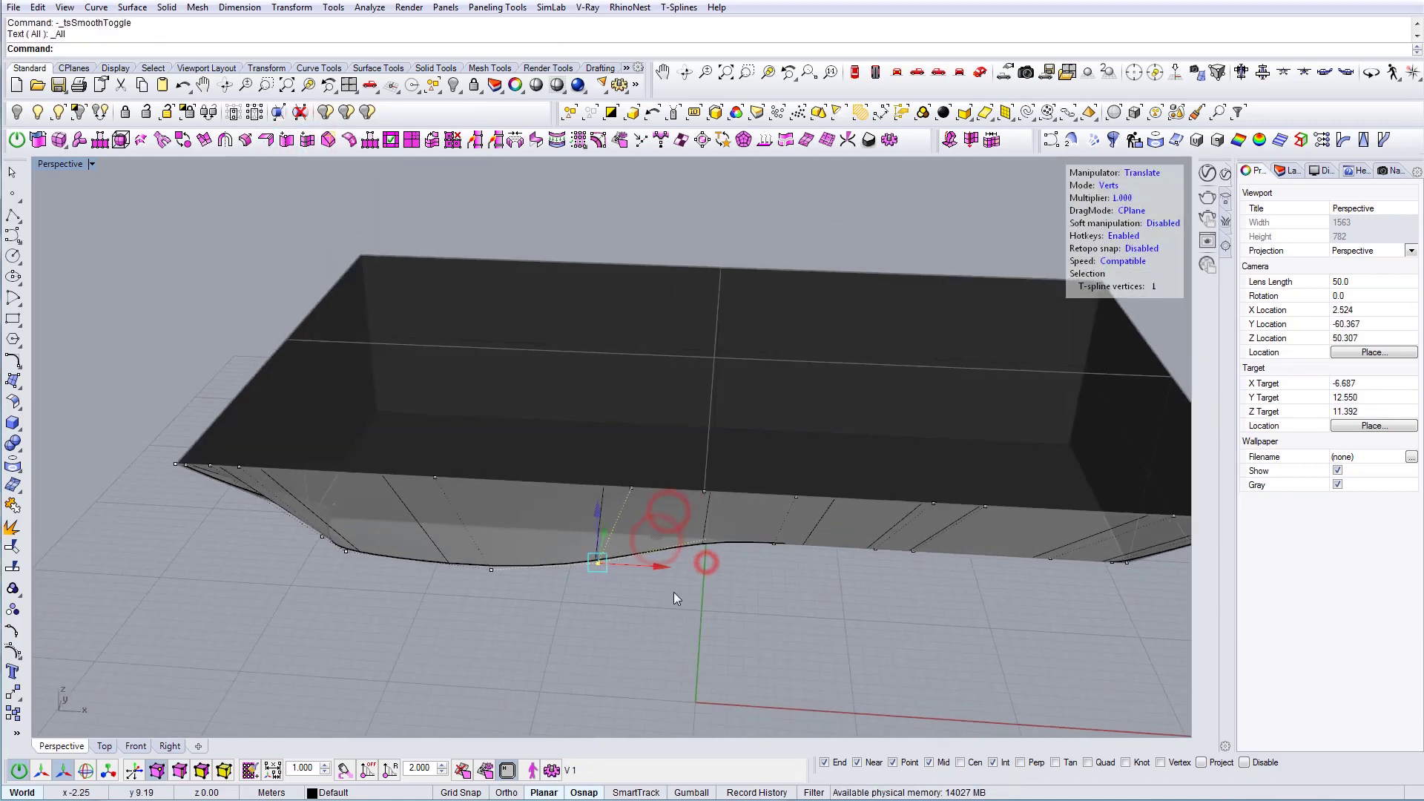
# Pull lower-edge points near the centre of the facade outward to start a second wave
pyautogui.click(705, 560)
pyautogui.moveTo(772, 546); pyautogui.dragTo(670, 460, button='right')
pyautogui.click(708, 599)
pyautogui.moveTo(701, 513); pyautogui.dragTo(696, 584)
pyautogui.moveTo(733, 532)
pyautogui.mouseDown(button='right')
pyautogui.moveTo(754, 542)
pyautogui.moveTo(740, 613)
pyautogui.moveTo(742, 550)
pyautogui.moveTo(804, 544)
pyautogui.moveTo(671, 599)
pyautogui.moveTo(791, 581)
pyautogui.moveTo(754, 527)
pyautogui.mouseUp(button='right')
# Insert another vertical edge in the facade and check the wave in smooth and box display
pyautogui.press('b')
pyautogui.click(301, 138)
pyautogui.press('b')
pyautogui.press('b')
pyautogui.click(737, 570)
pyautogui.press('b')
pyautogui.press('b')
# Move a lower facade point beside the left end inward to tighten the curve there
pyautogui.click(565, 611)
pyautogui.click(554, 577)
pyautogui.moveTo(625, 527); pyautogui.dragTo(640, 510)
pyautogui.press('b')
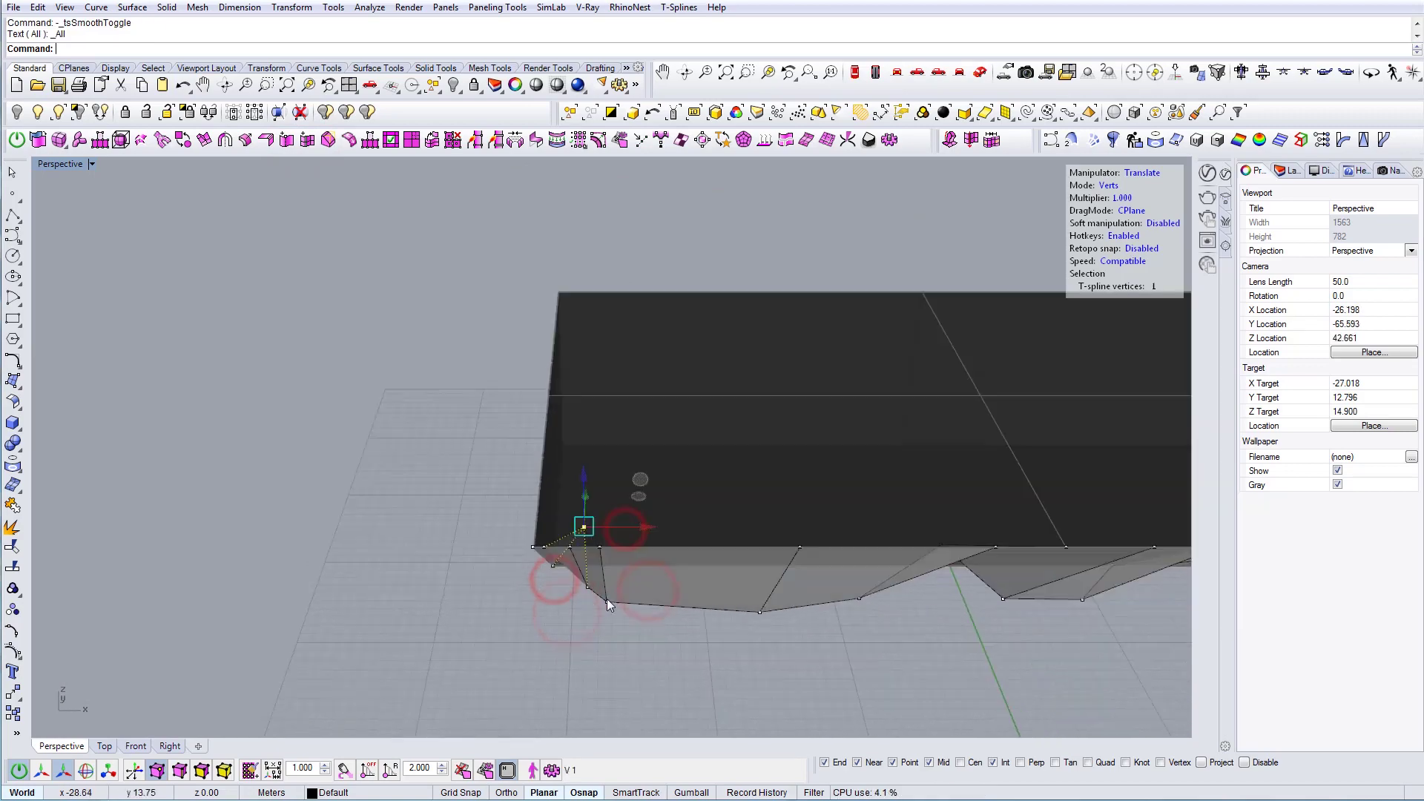
# Crease the facade's left end edge, adjust its end points and switch the surface to smooth mode
pyautogui.moveTo(607, 599); pyautogui.dragTo(596, 535, button='right')
pyautogui.press('s')
pyautogui.click(531, 540)
pyautogui.click(208, 138)
pyautogui.moveTo(601, 559); pyautogui.dragTo(583, 559)
pyautogui.press('b')
pyautogui.moveTo(588, 583); pyautogui.dragTo(450, 641, button='right')
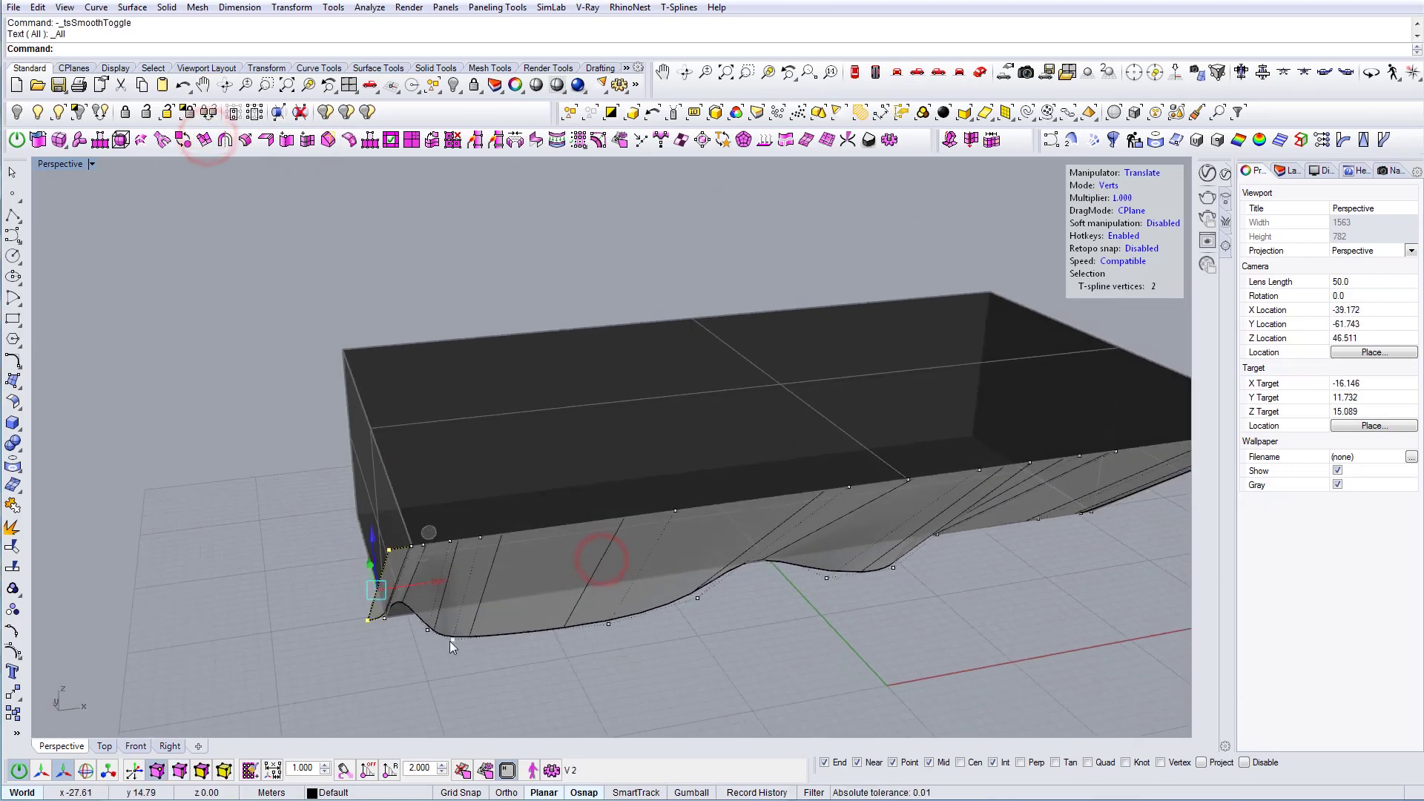
# Move two lower facade points near the left end sideways along the facade to reshape the first wave
pyautogui.press('a')
pyautogui.click(450, 639)
pyautogui.moveTo(511, 573); pyautogui.dragTo(523, 571)
pyautogui.click(572, 605)
pyautogui.moveTo(623, 569); pyautogui.dragTo(627, 558)
pyautogui.press('b')
pyautogui.moveTo(553, 657); pyautogui.dragTo(509, 493)
# Insert another edge left of the facade's centre and compare the wave in smooth and box display
pyautogui.click(307, 141)
pyautogui.click(536, 620)
pyautogui.press('b')
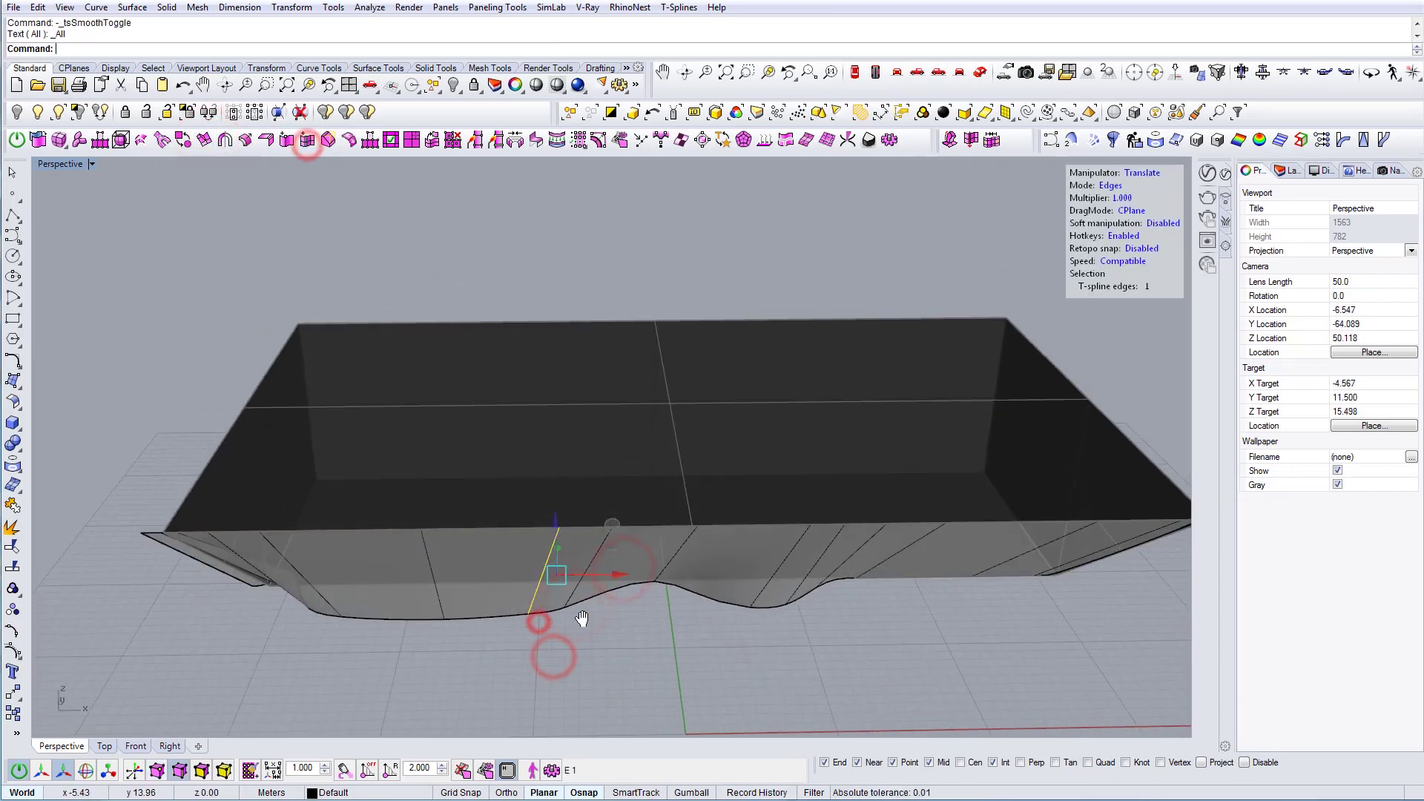
pyautogui.moveTo(581, 620); pyautogui.dragTo(496, 612, button='right')
pyautogui.press('b')
# Pull a lower facade point in the right-hand part outward to start a third wave
pyautogui.press('a')
pyautogui.moveTo(484, 586); pyautogui.dragTo(424, 552)
pyautogui.moveTo(519, 448); pyautogui.dragTo(618, 556, button='right')
pyautogui.click(619, 556)
pyautogui.moveTo(779, 564); pyautogui.dragTo(704, 573, button='right')
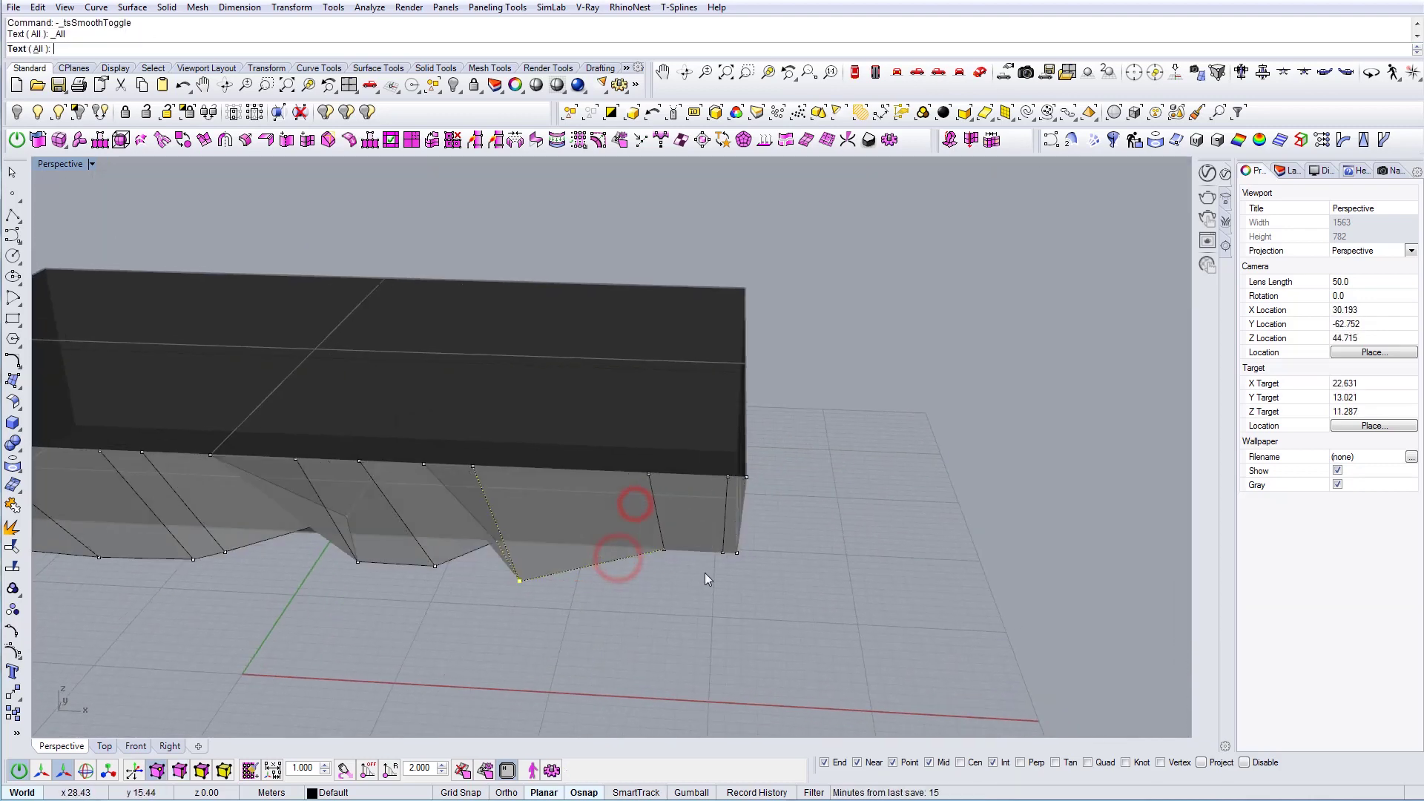
pyautogui.moveTo(651, 575); pyautogui.dragTo(629, 518)
# Insert an edge near the facade's right end, move the end edge outward past the volume and switch to smooth mode
pyautogui.click(307, 142)
pyautogui.click(607, 573)
pyautogui.click(609, 590)
pyautogui.moveTo(629, 518); pyautogui.dragTo(659, 475, button='right')
pyautogui.click(665, 498)
pyautogui.moveTo(715, 544); pyautogui.dragTo(755, 543)
pyautogui.press('b')
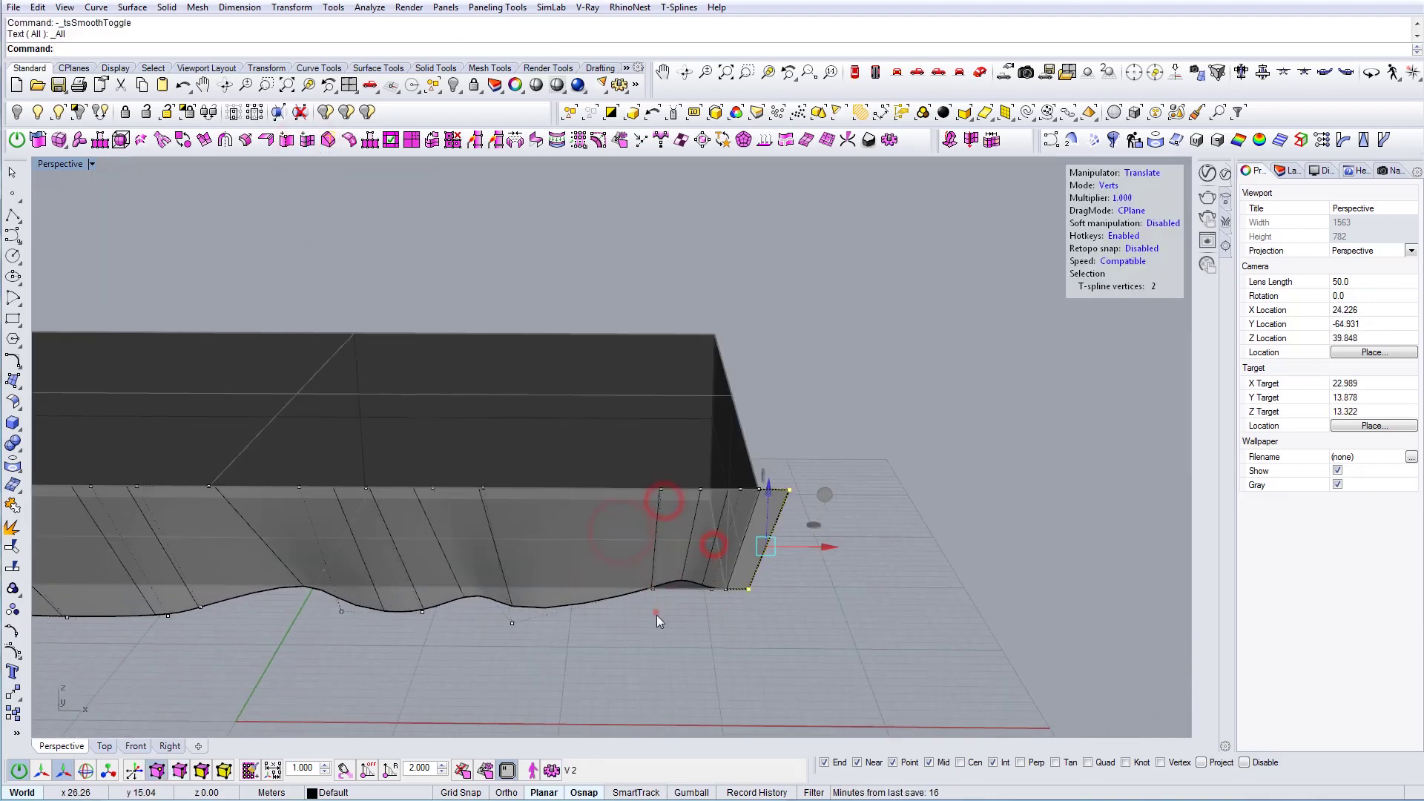
# Adjust the lower point of the third wave and check its bulge in box and smooth display
pyautogui.moveTo(654, 620); pyautogui.dragTo(683, 556, button='right')
pyautogui.press('b')
pyautogui.press('a')
pyautogui.click(534, 631)
pyautogui.press('b')
pyautogui.press('b')
pyautogui.moveTo(585, 555); pyautogui.dragTo(636, 645, button='right')
pyautogui.scroll(-4, 690, 638)
# Adjust a lower point between the second and third waves and check the facade in smooth mode
pyautogui.press('b')
pyautogui.scroll(4, 730, 590)
pyautogui.click(725, 594)
pyautogui.moveTo(744, 612); pyautogui.dragTo(770, 535, button='right')
pyautogui.press('b')
pyautogui.moveTo(629, 573); pyautogui.dragTo(720, 583, button='right')
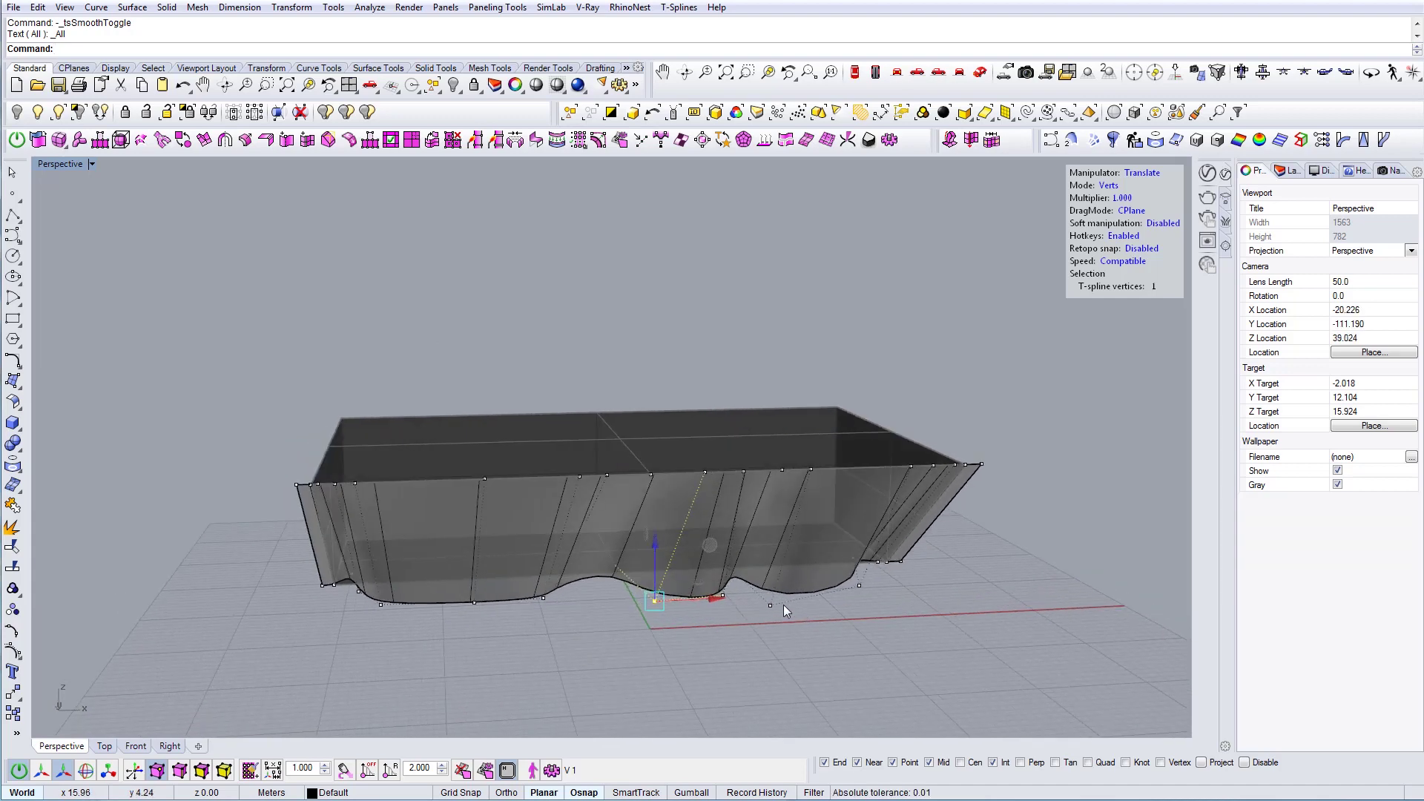
# Clear the point selection and set the Perspective viewport to Shaded display
pyautogui.press('Escape')
pyautogui.press('Escape')
pyautogui.moveTo(802, 584); pyautogui.dragTo(623, 595, button='right')
pyautogui.click(92, 163)
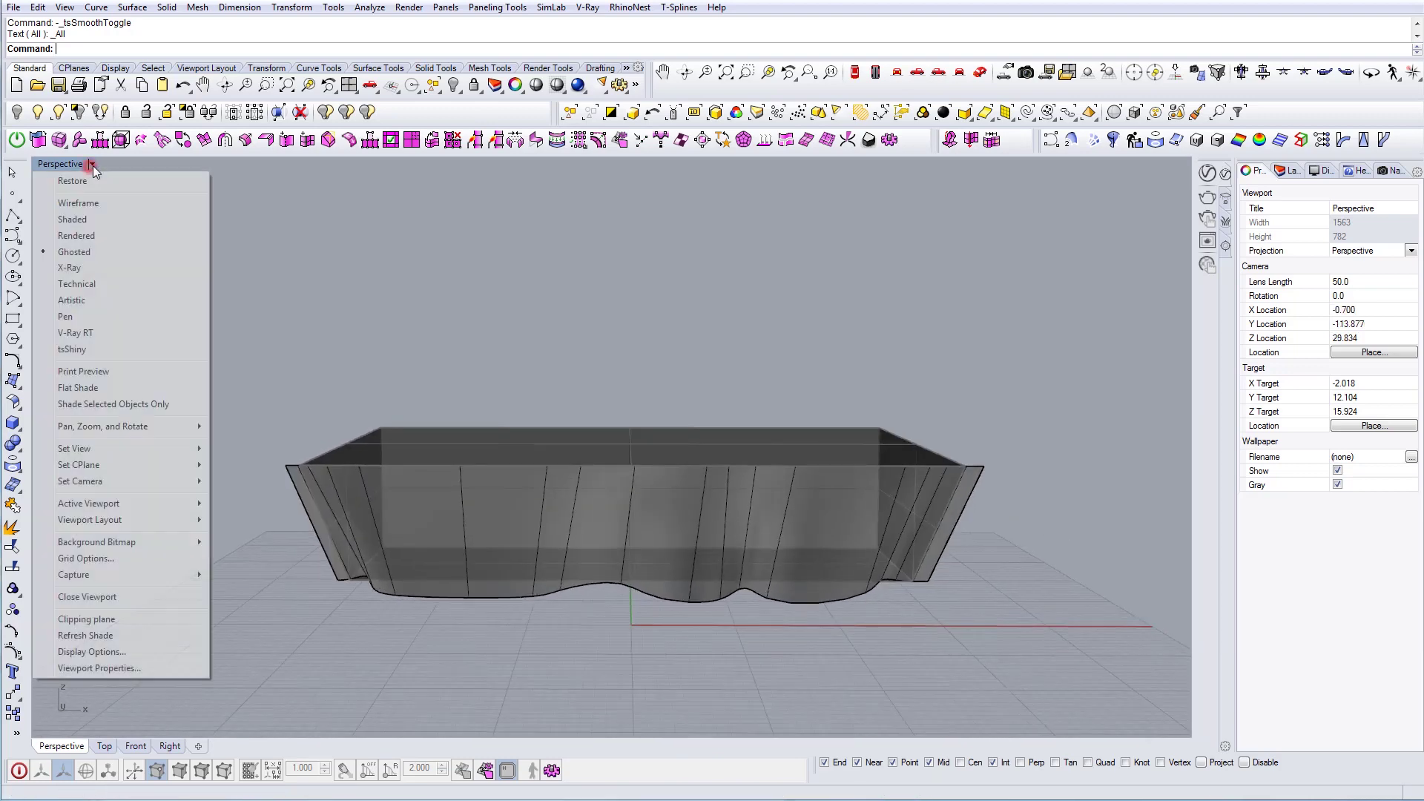
pyautogui.click(99, 220)
pyautogui.moveTo(821, 388)
pyautogui.mouseDown(button='right')
pyautogui.moveTo(963, 477)
pyautogui.moveTo(941, 438)
pyautogui.moveTo(833, 435)
pyautogui.moveTo(798, 375)
pyautogui.moveTo(814, 388)
pyautogui.moveTo(801, 393)
pyautogui.mouseUp(button='right')
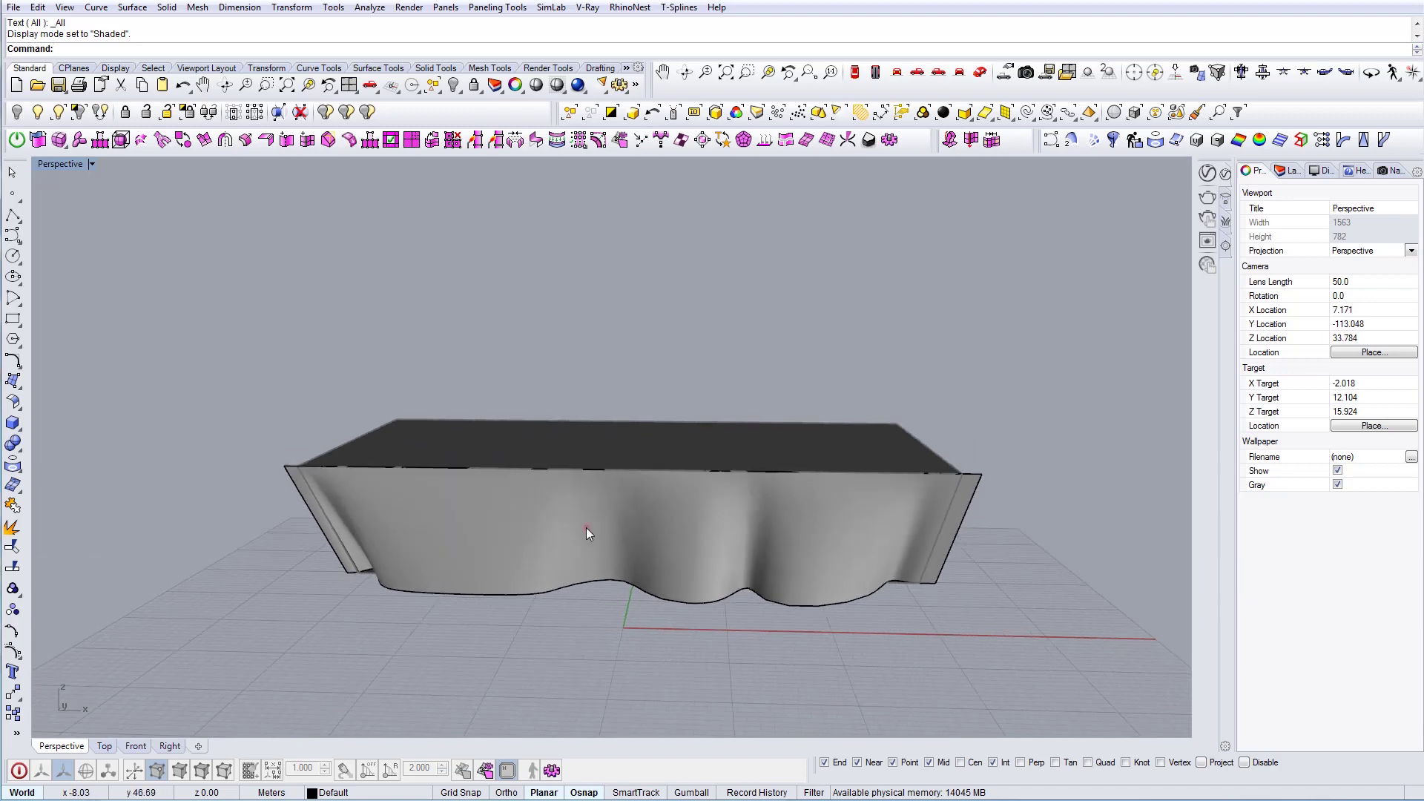
# Inspect the shaded facade from both ends and convert the T-Splines facade into a regular Rhino surface
pyautogui.click(586, 528)
pyautogui.moveTo(502, 535); pyautogui.dragTo(564, 534, button='right')
pyautogui.click(279, 618)
pyautogui.scroll(6, 279, 619)
pyautogui.moveTo(435, 613); pyautogui.dragTo(573, 558, button='right')
pyautogui.scroll(-6, 446, 595)
pyautogui.click(573, 557)
pyautogui.moveTo(623, 508); pyautogui.dragTo(712, 550, button='right')
pyautogui.click(36, 143)
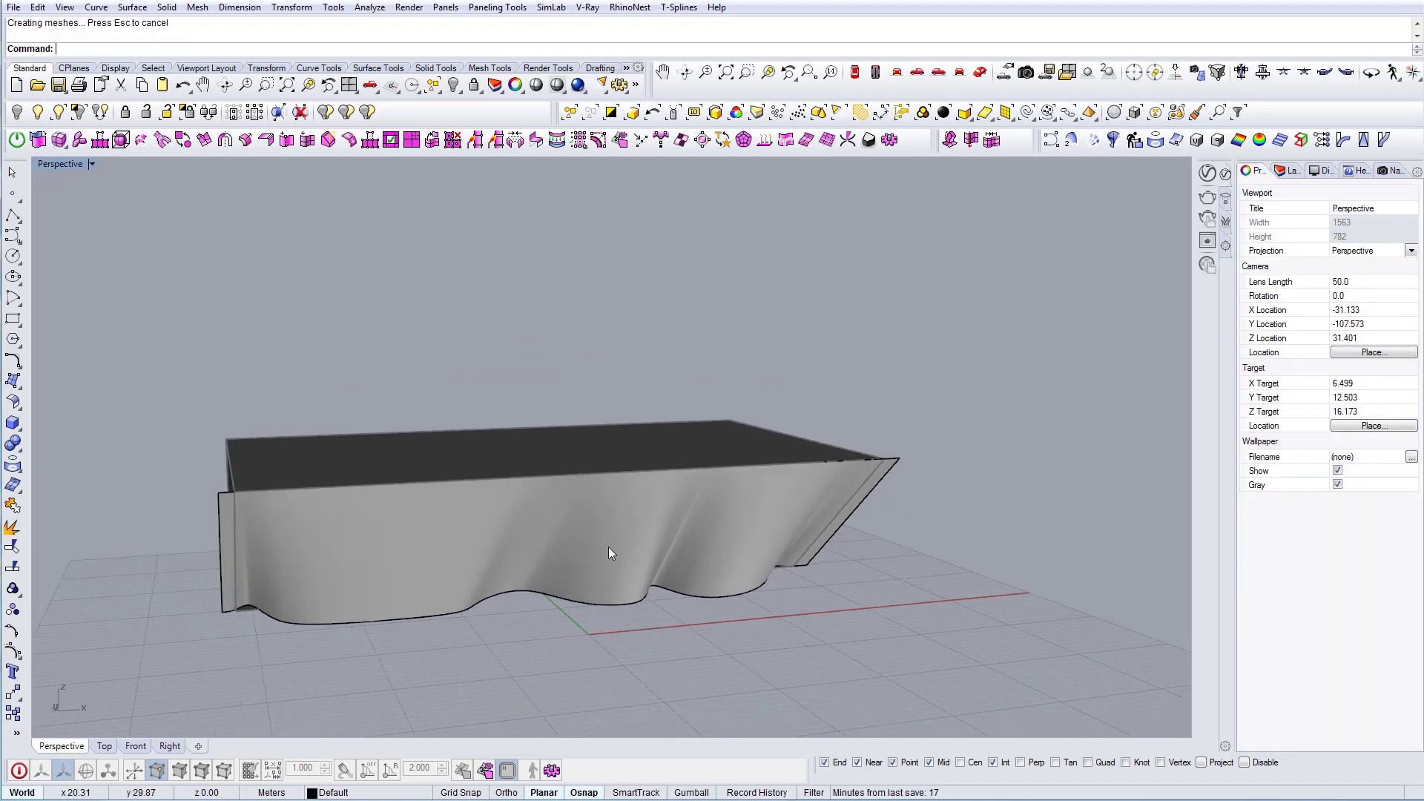
pyautogui.click(608, 546)
pyautogui.click(791, 581)
pyautogui.moveTo(790, 581); pyautogui.dragTo(806, 477, button='right')
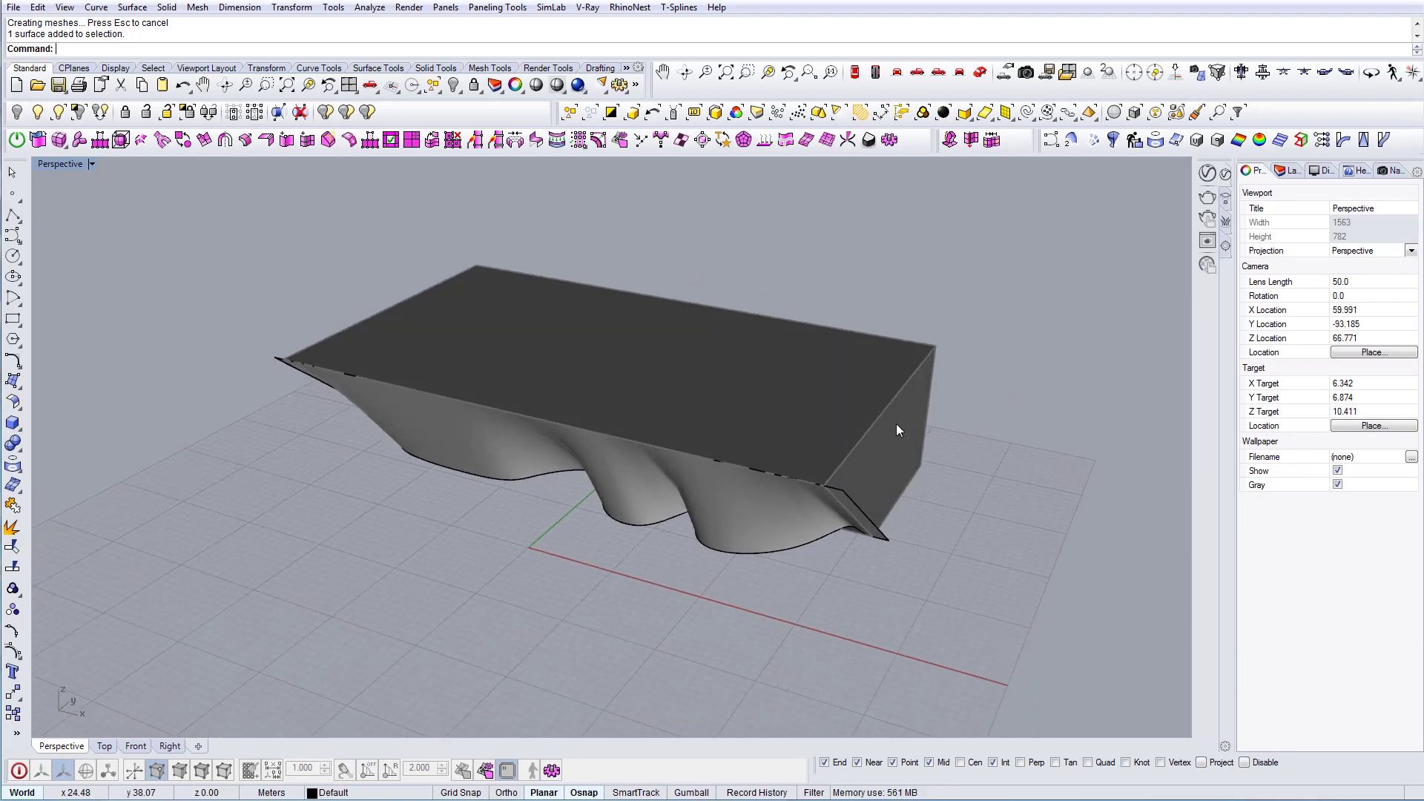
# Draw a line from the roof's rear right corner along the side edge to beyond the facade
pyautogui.write('Line')
pyautogui.press('Return')
pyautogui.click(936, 346)
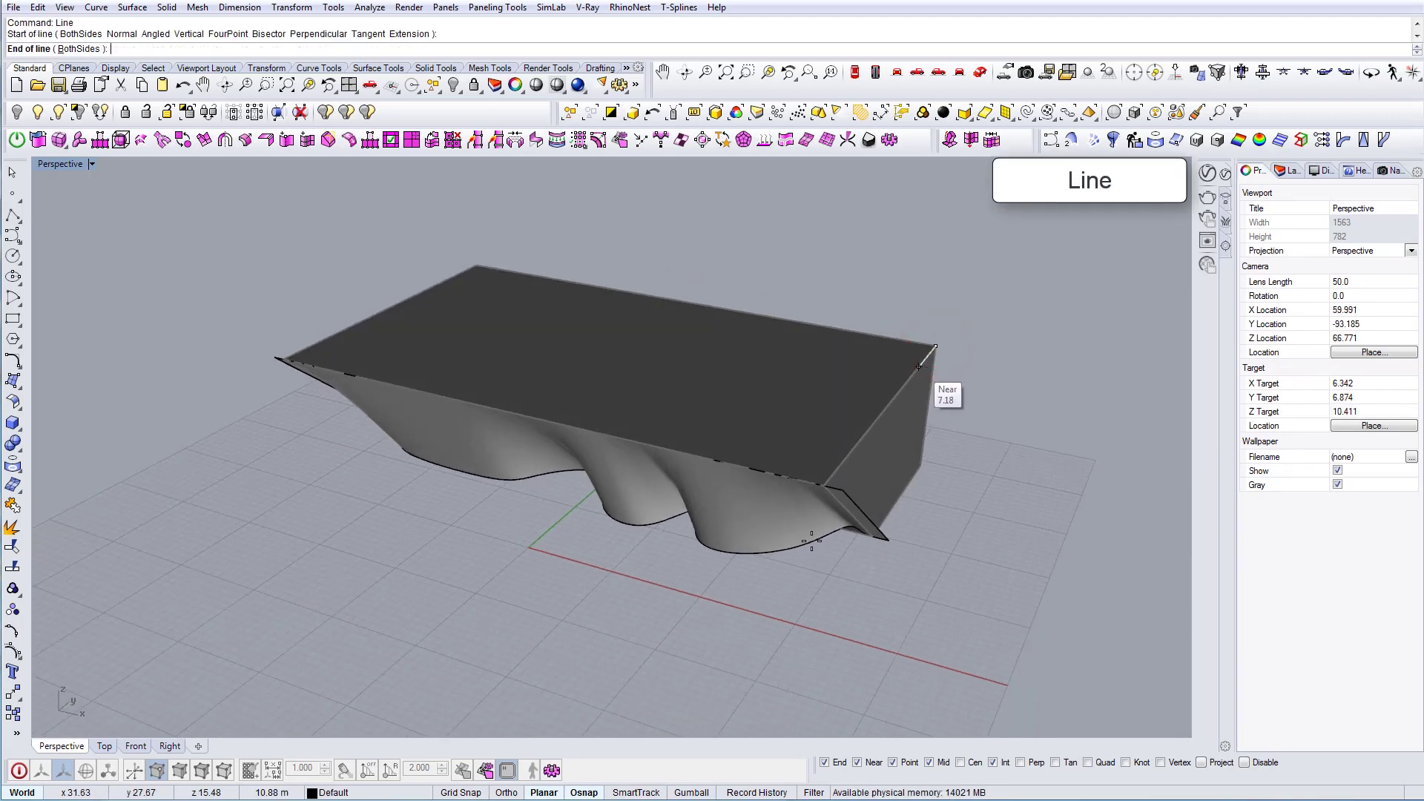
pyautogui.click(671, 638)
# Mirror the side line to the other end of the building about the midpoint of the roof's rear edge
pyautogui.moveTo(750, 651); pyautogui.dragTo(645, 586)
pyautogui.keyDown('shift'); pyautogui.moveTo(606, 529); pyautogui.dragTo(722, 570, button='right'); pyautogui.keyUp('shift')
pyautogui.write('Mirror')
pyautogui.press('Return')
pyautogui.click(739, 362)
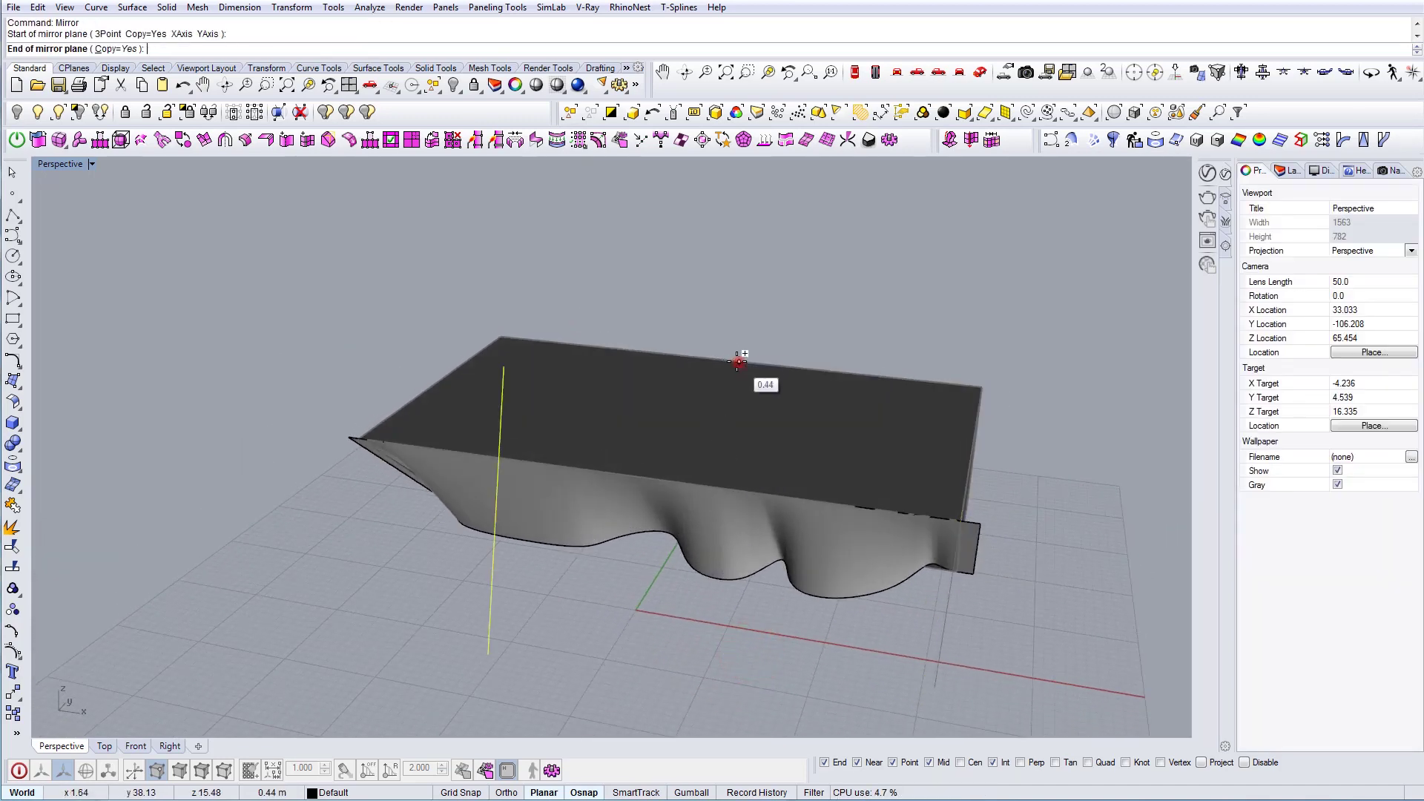
pyautogui.click(738, 362)
pyautogui.rightClick(734, 354)
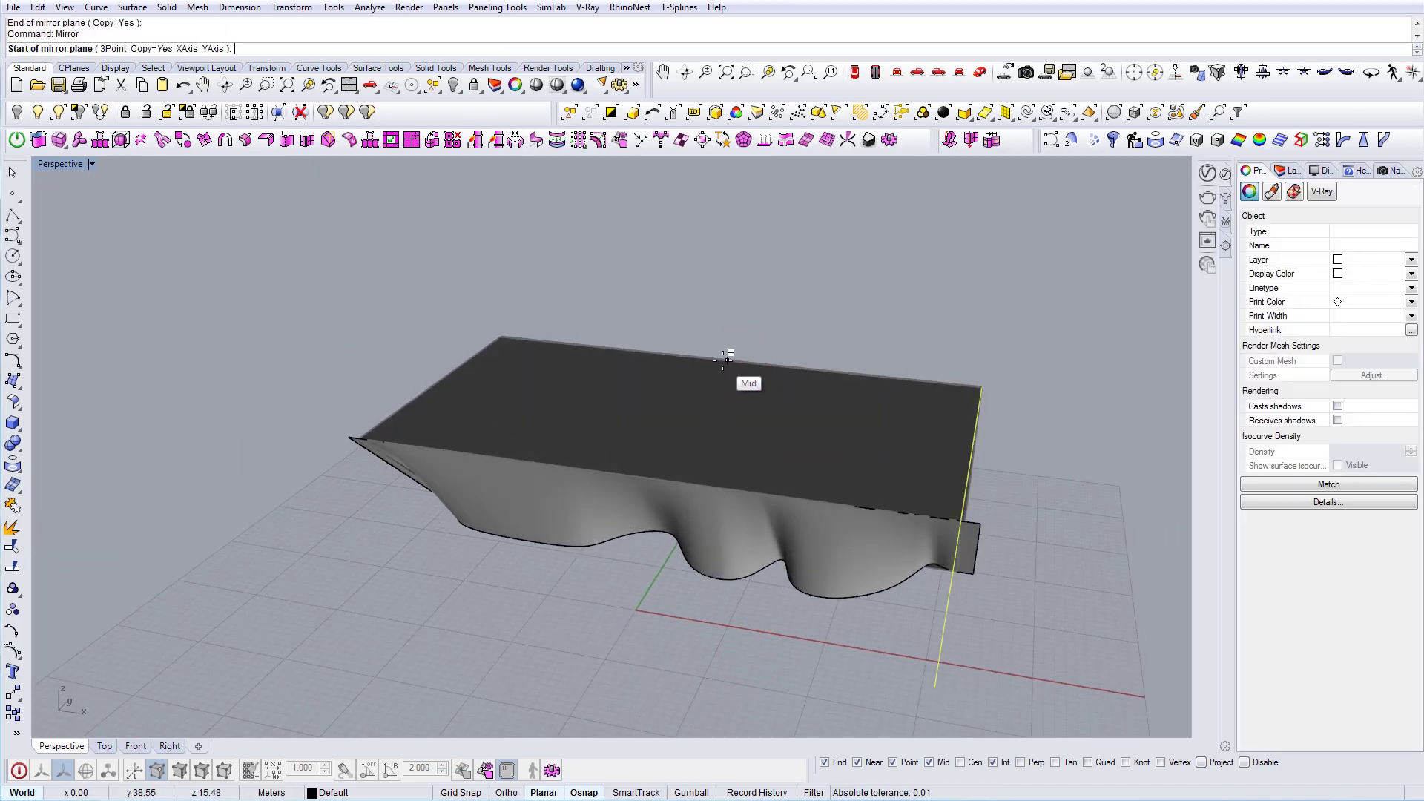
pyautogui.click(723, 361)
pyautogui.click(737, 334)
pyautogui.moveTo(682, 380); pyautogui.dragTo(718, 377, button='right')
pyautogui.scroll(-4, 718, 377)
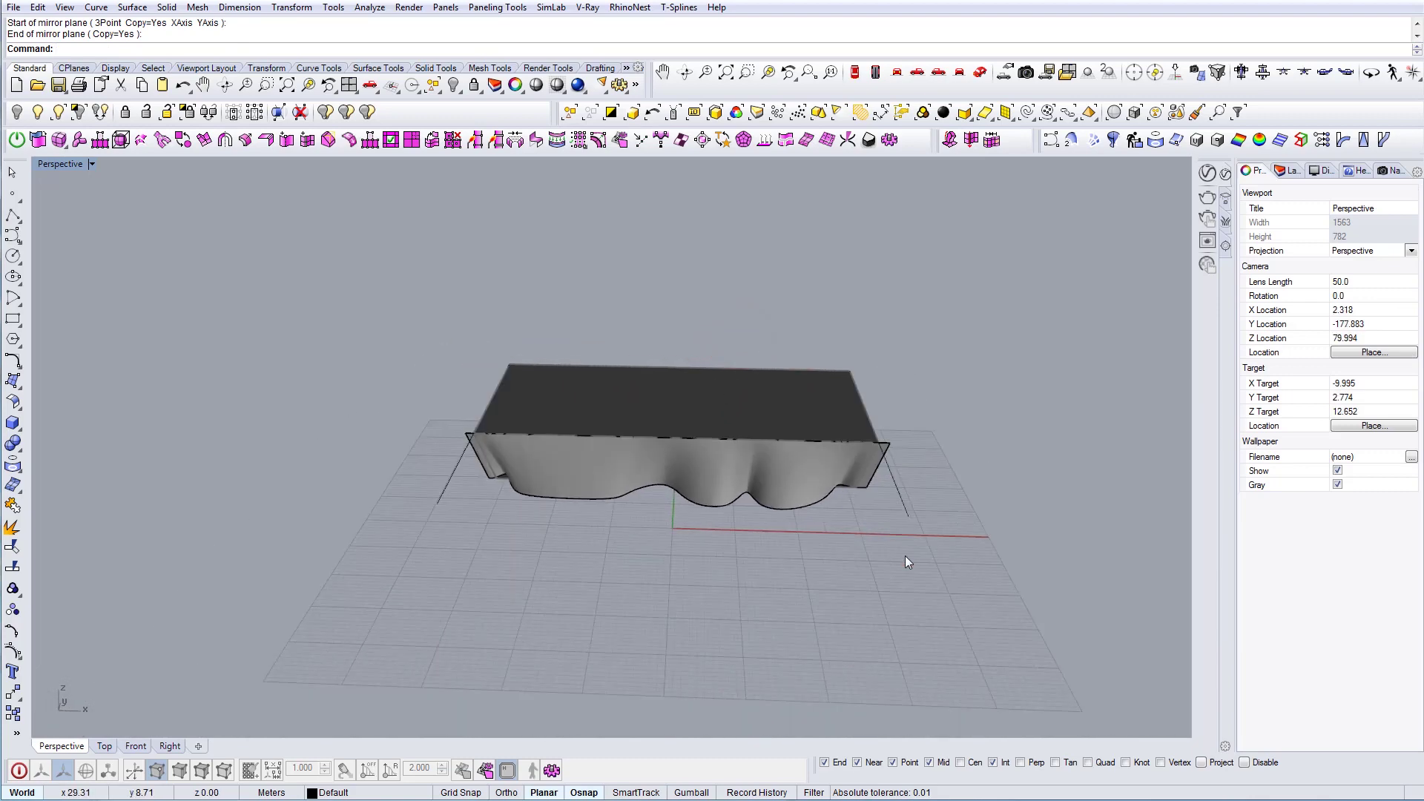
# Select both side lines, turn on Gumball and extrude them vertically in both directions into cutting planes
pyautogui.moveTo(924, 583); pyautogui.dragTo(940, 610, button='right')
pyautogui.moveTo(947, 598); pyautogui.dragTo(403, 524)
pyautogui.moveTo(403, 523); pyautogui.dragTo(685, 436, button='right')
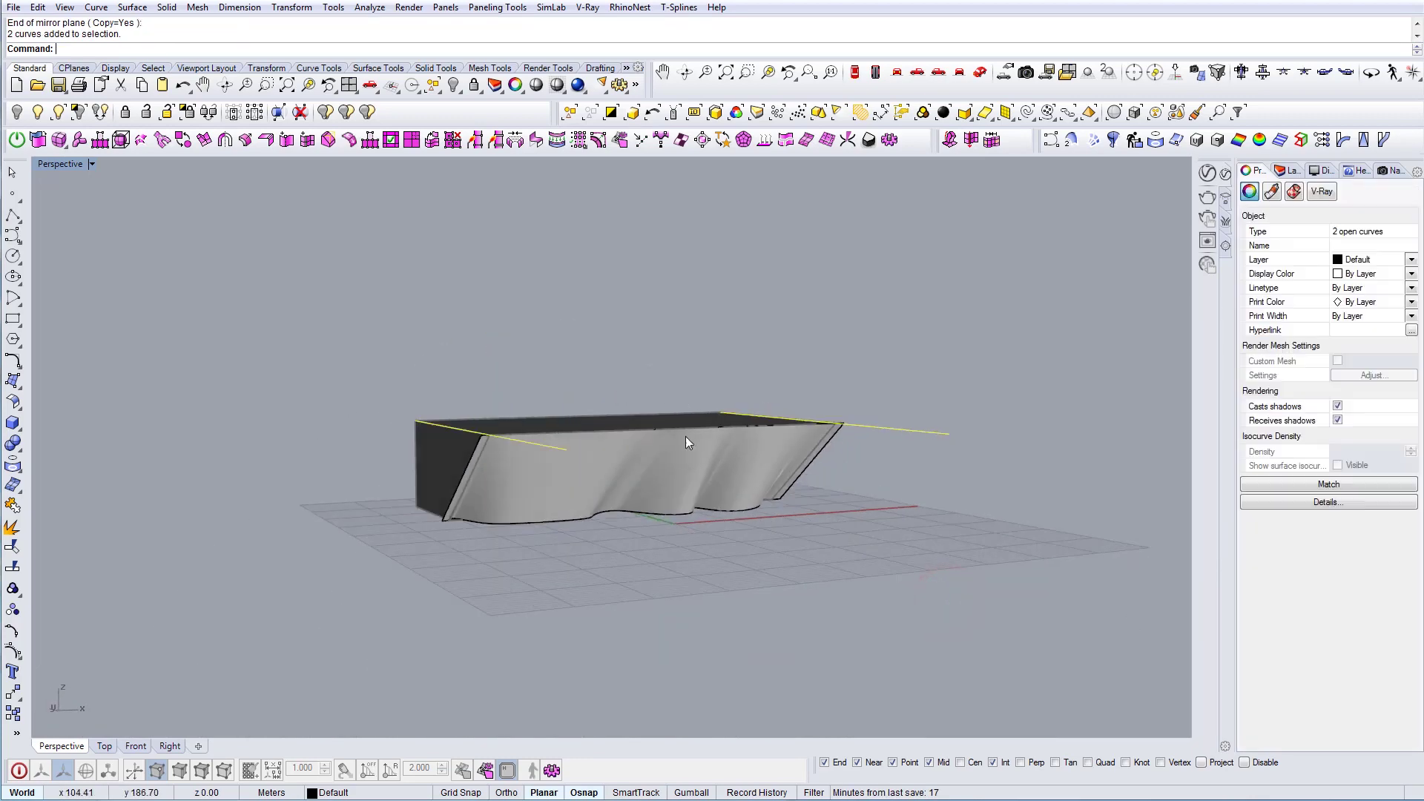
pyautogui.click(691, 792)
pyautogui.moveTo(691, 556); pyautogui.dragTo(691, 511, button='right')
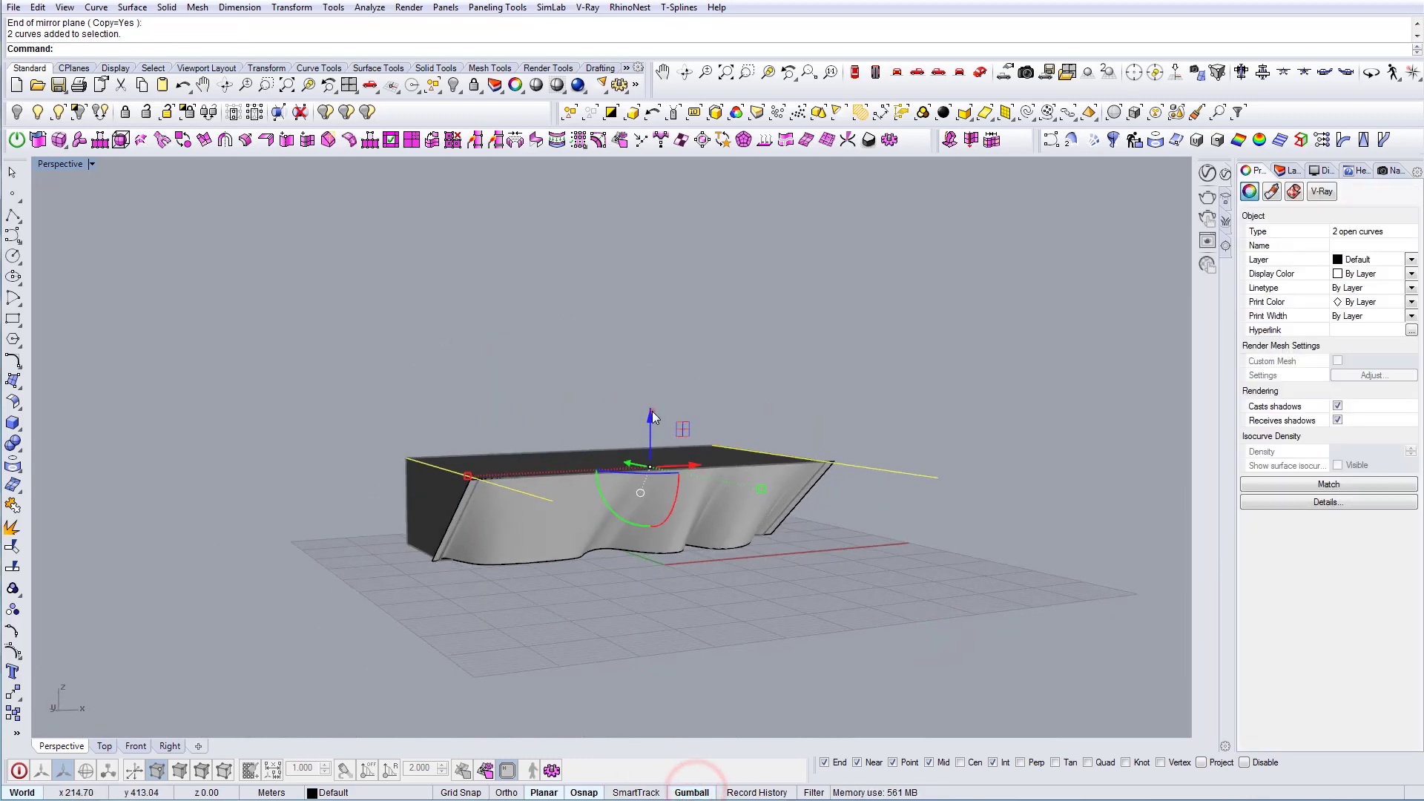
pyautogui.moveTo(651, 411); pyautogui.dragTo(643, 583)
pyautogui.moveTo(603, 491); pyautogui.dragTo(619, 506, button='right')
pyautogui.press('Escape')
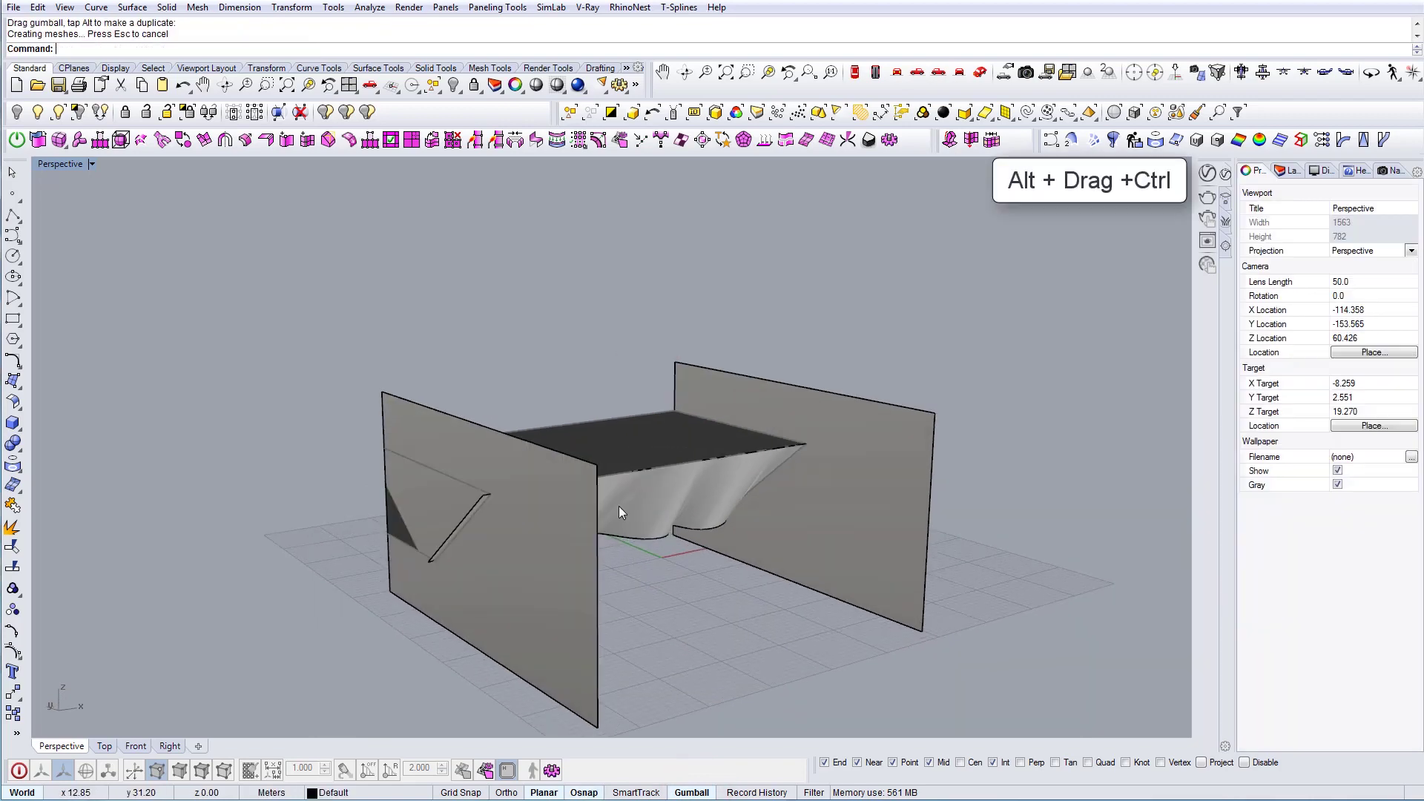
# Split the wavy facade surface with the two vertical planes at the building's ends
pyautogui.write('Split')
pyautogui.press('Return')
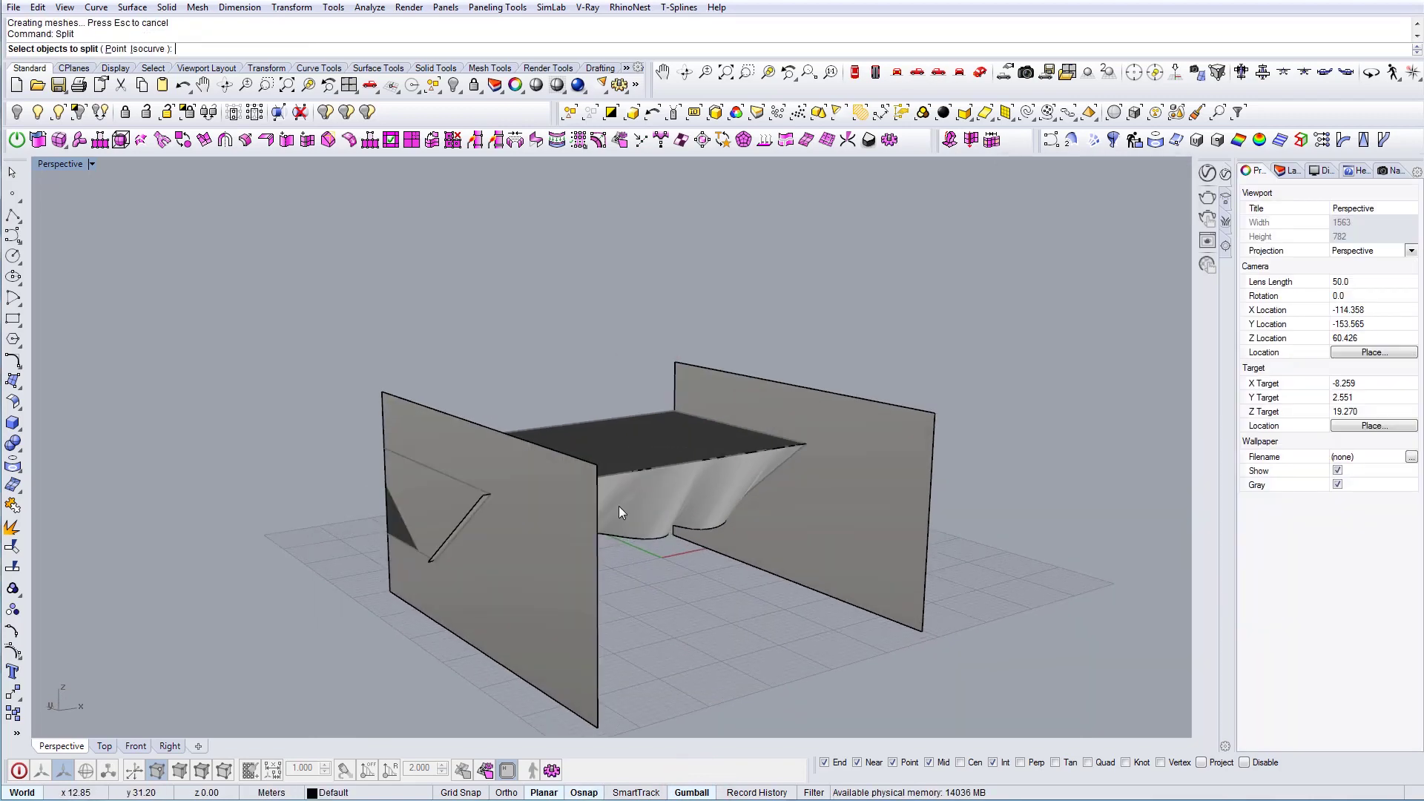
pyautogui.click(669, 490)
pyautogui.press('Return')
pyautogui.click(557, 618)
pyautogui.click(841, 558)
pyautogui.press('Return')
# Delete the two cutting planes, the side lines and the leftover facade pieces outside the building's ends
pyautogui.click(840, 547)
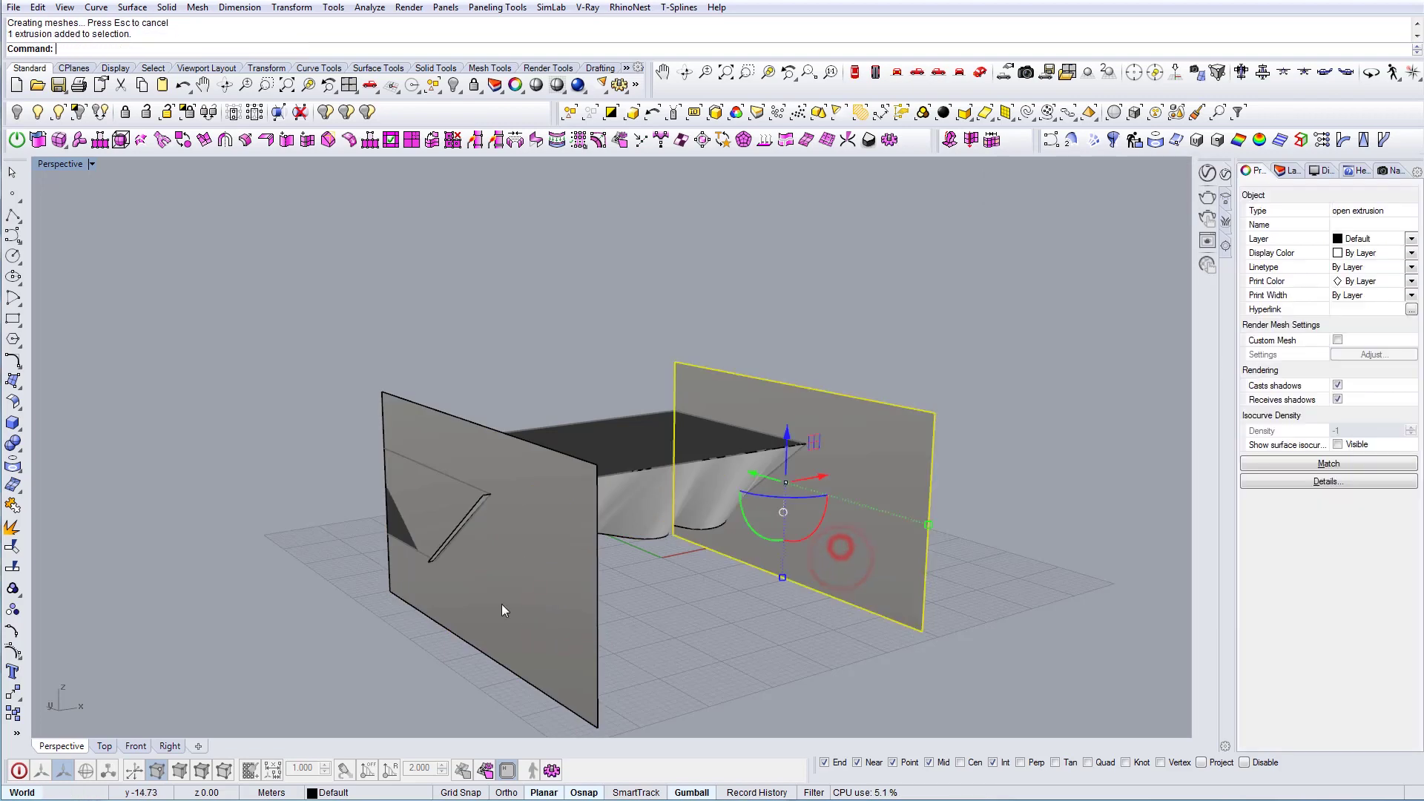
pyautogui.press('Delete')
pyautogui.click(499, 576)
pyautogui.press('Delete')
pyautogui.moveTo(436, 566); pyautogui.dragTo(329, 512, button='right')
pyautogui.moveTo(388, 355); pyautogui.dragTo(512, 582)
pyautogui.press('Delete')
pyautogui.moveTo(721, 285); pyautogui.dragTo(926, 574)
pyautogui.press('Delete')
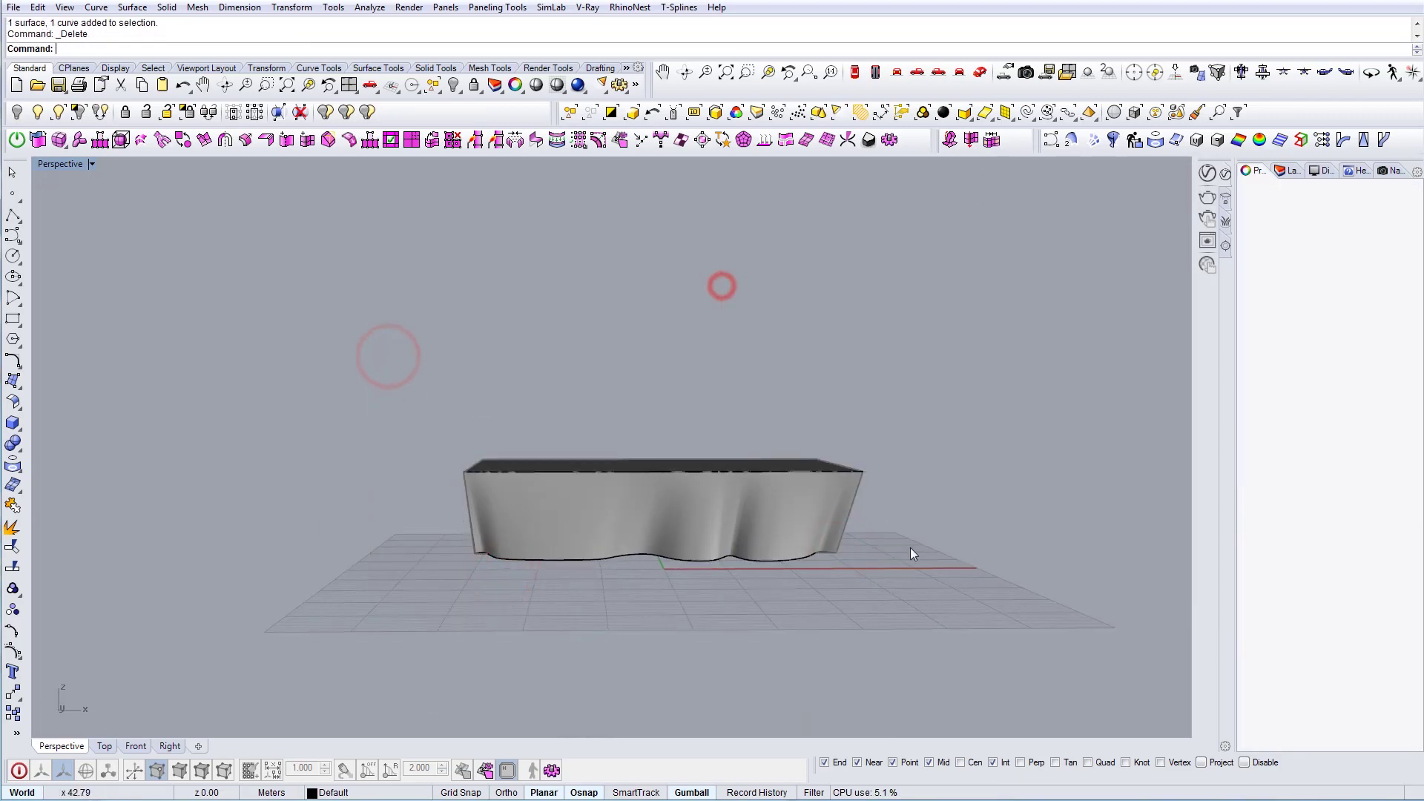
# Show the hidden zigzag curves and unlock the main building volume
pyautogui.moveTo(910, 547)
pyautogui.mouseDown(button='right')
pyautogui.moveTo(853, 593)
pyautogui.moveTo(661, 541)
pyautogui.moveTo(887, 508)
pyautogui.moveTo(715, 502)
pyautogui.moveTo(667, 620)
pyautogui.moveTo(625, 610)
pyautogui.moveTo(645, 582)
pyautogui.moveTo(601, 595)
pyautogui.moveTo(816, 594)
pyautogui.moveTo(723, 590)
pyautogui.mouseUp(button='right')
pyautogui.moveTo(790, 546); pyautogui.dragTo(741, 576, button='right')
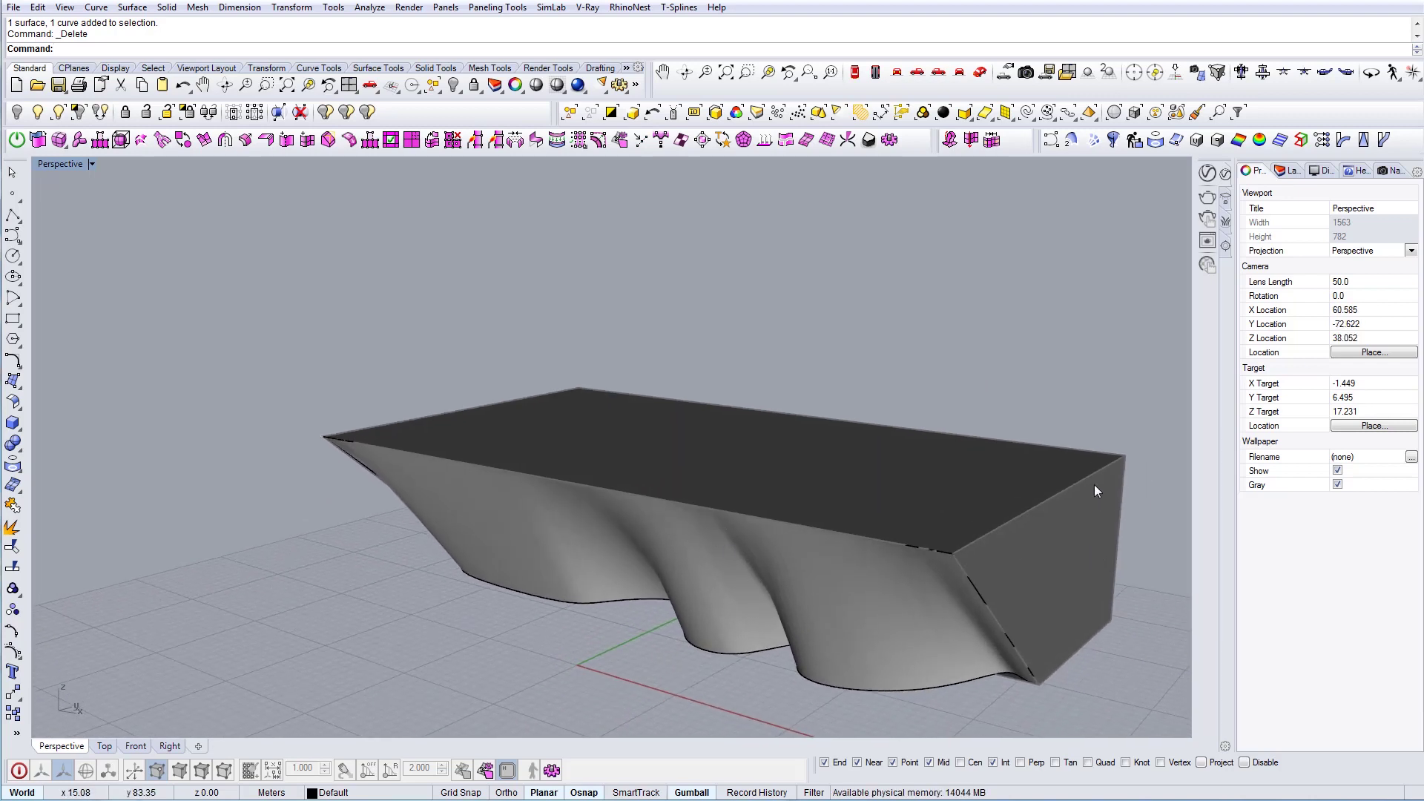
pyautogui.moveTo(834, 509); pyautogui.dragTo(927, 532, button='right')
pyautogui.click(38, 112)
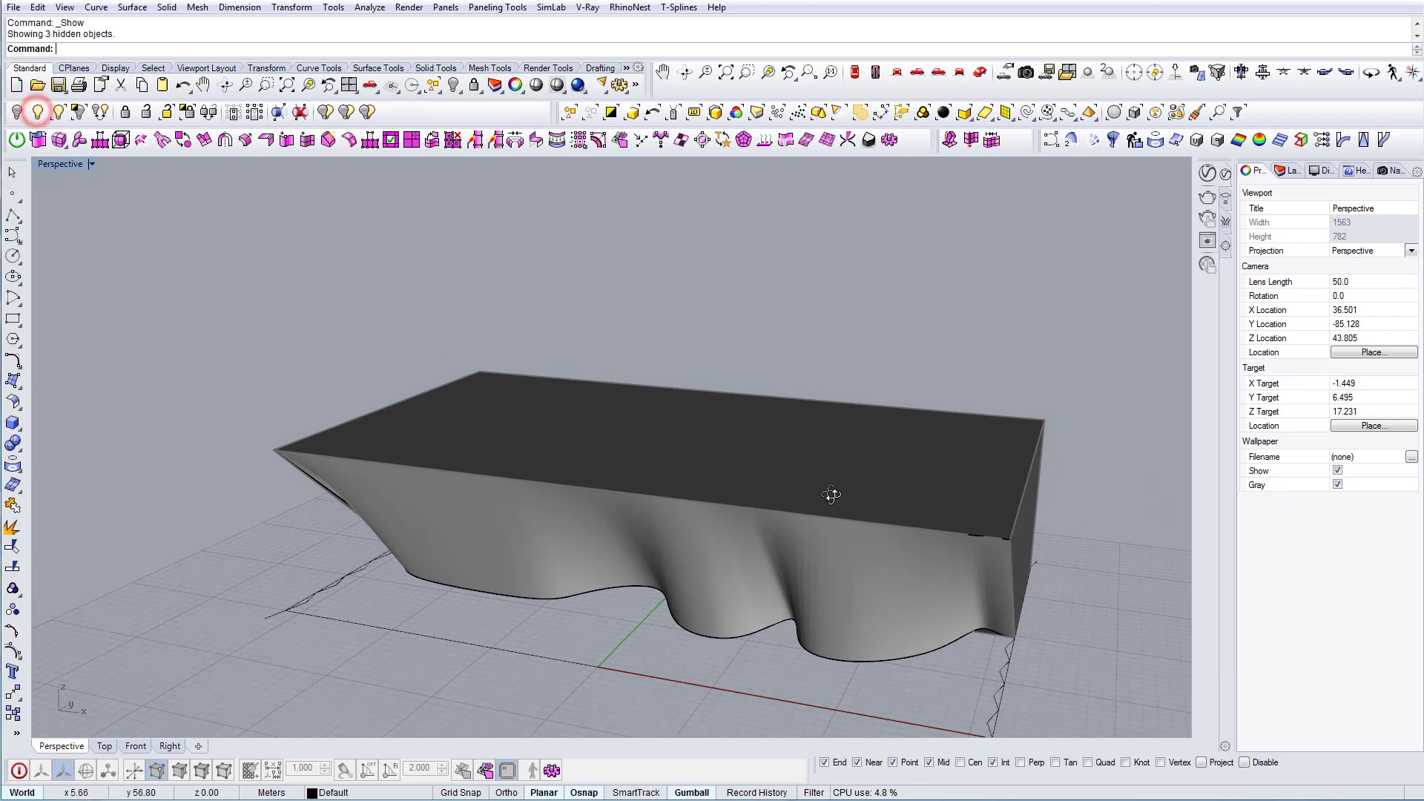
pyautogui.moveTo(830, 494); pyautogui.dragTo(884, 653, button='right')
pyautogui.scroll(4, 937, 640)
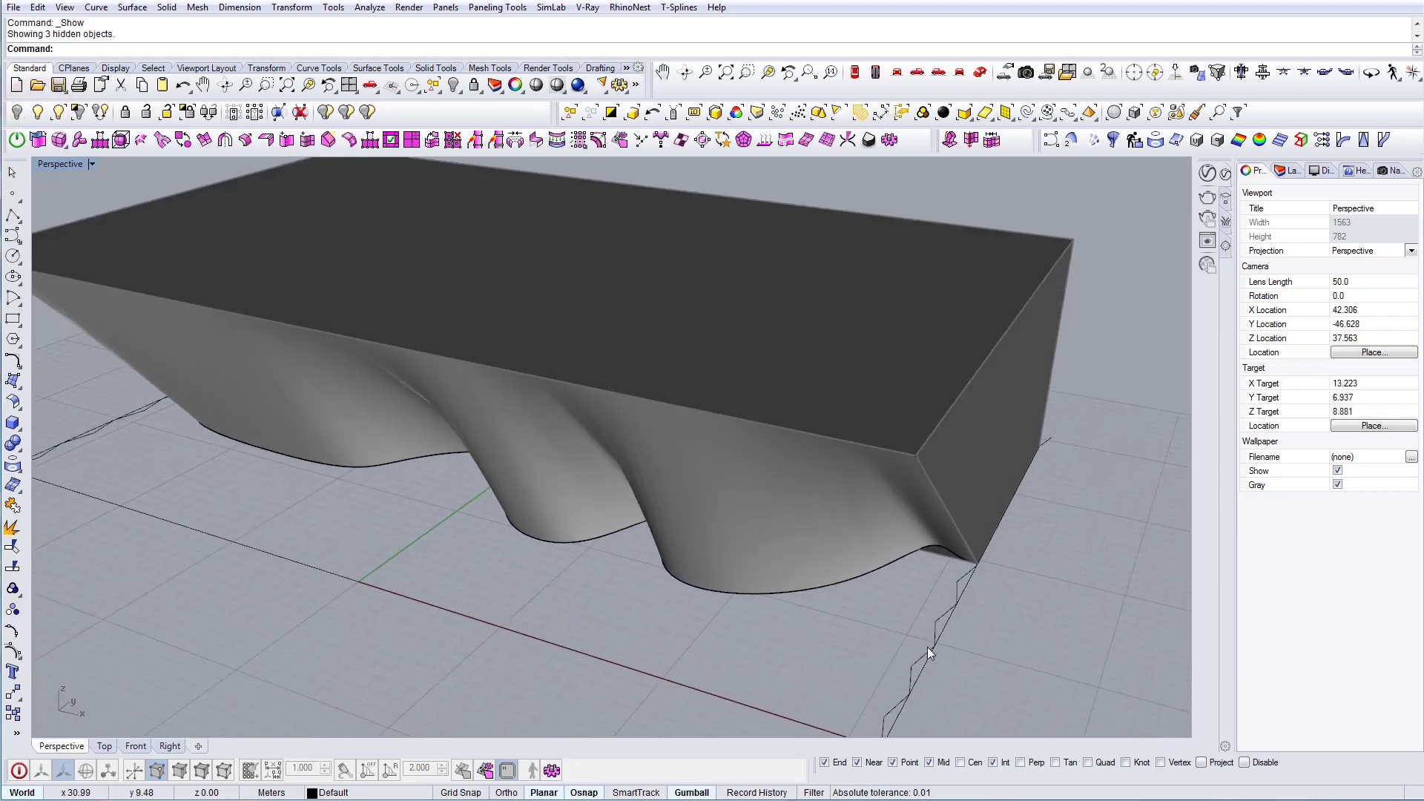
pyautogui.click(927, 646)
pyautogui.press('Escape')
pyautogui.write('Un')
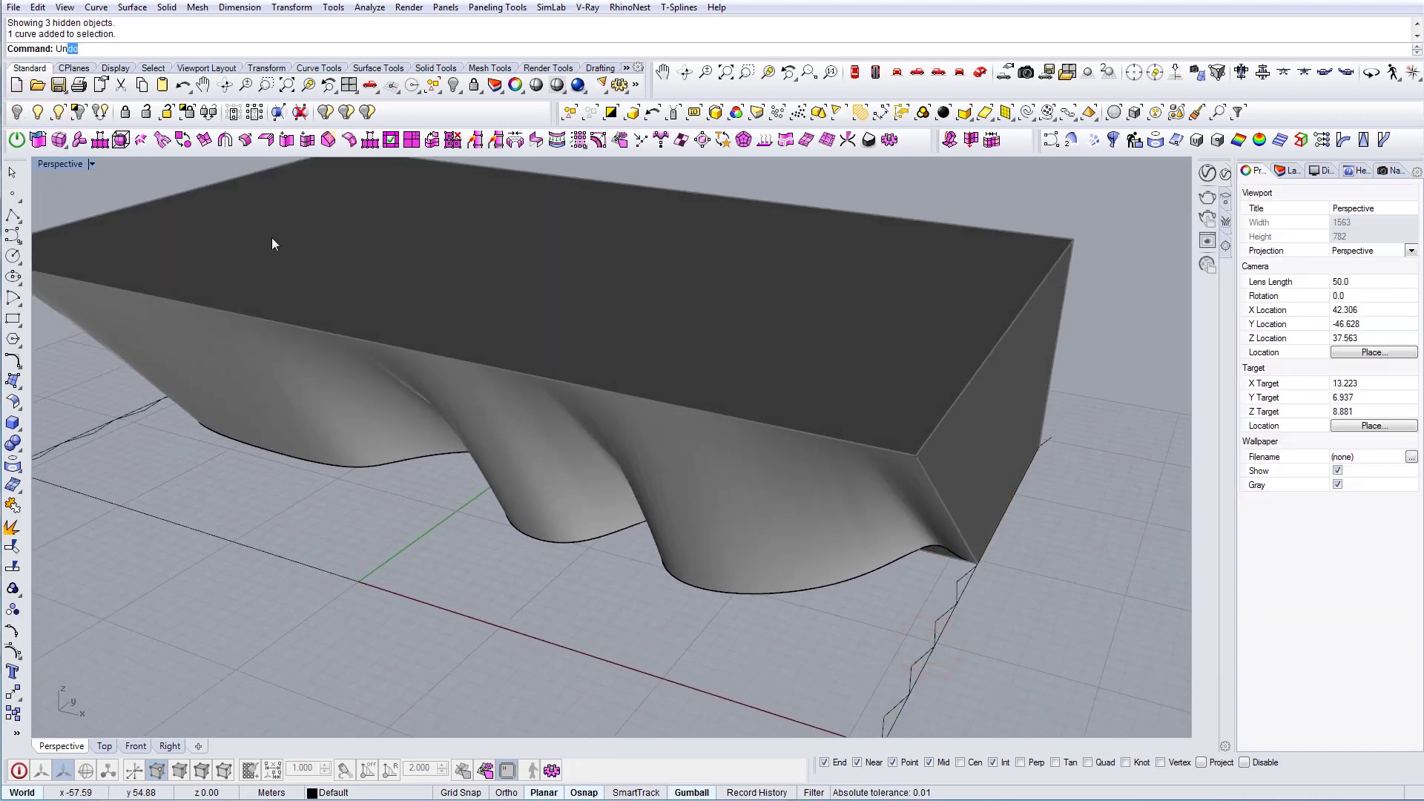
pyautogui.write('lock')
pyautogui.press('Return')
# Select the zigzag curves at both ends and extrude them vertically in both directions into corrugated walls
pyautogui.click(938, 620)
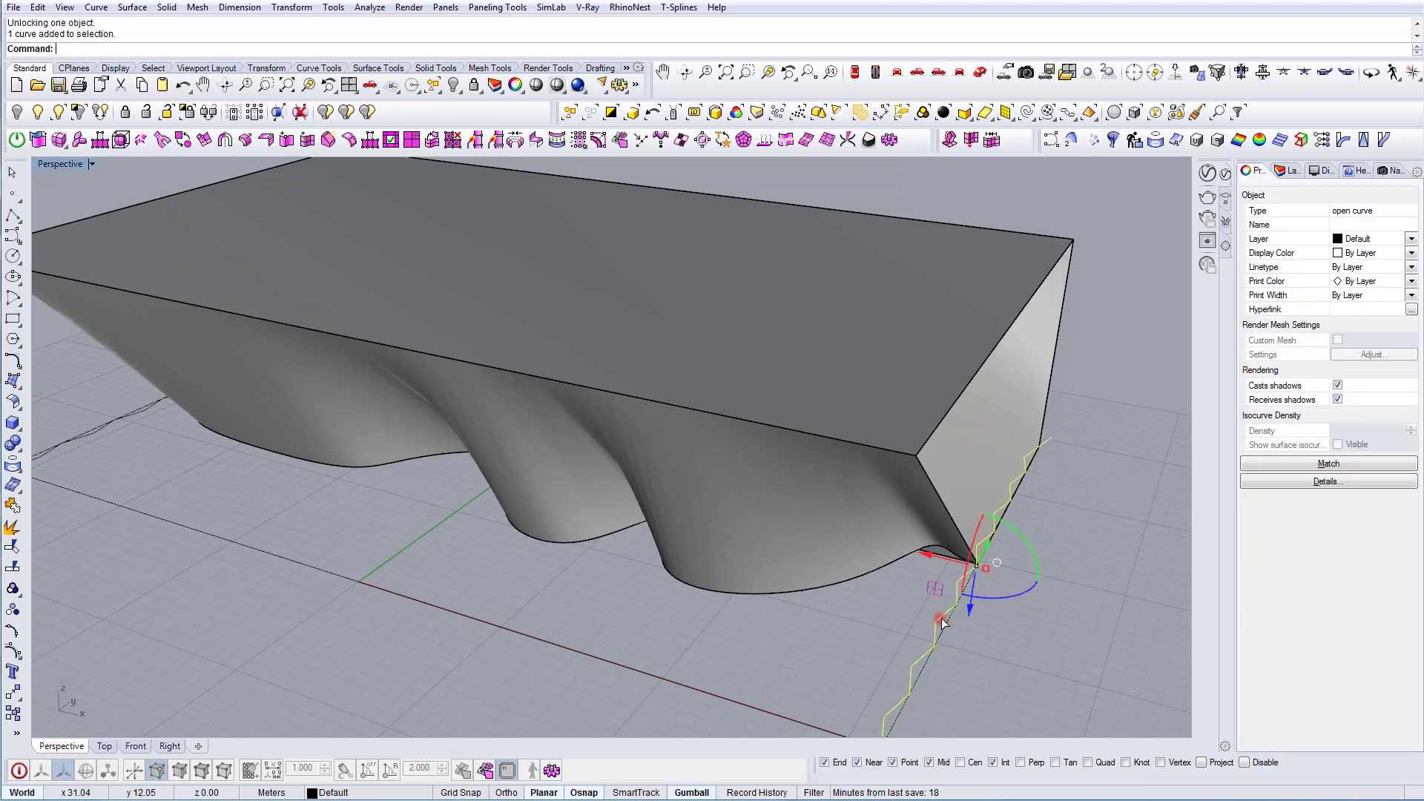
pyautogui.scroll(-4, 908, 567)
pyautogui.moveTo(853, 534); pyautogui.dragTo(821, 515, button='right')
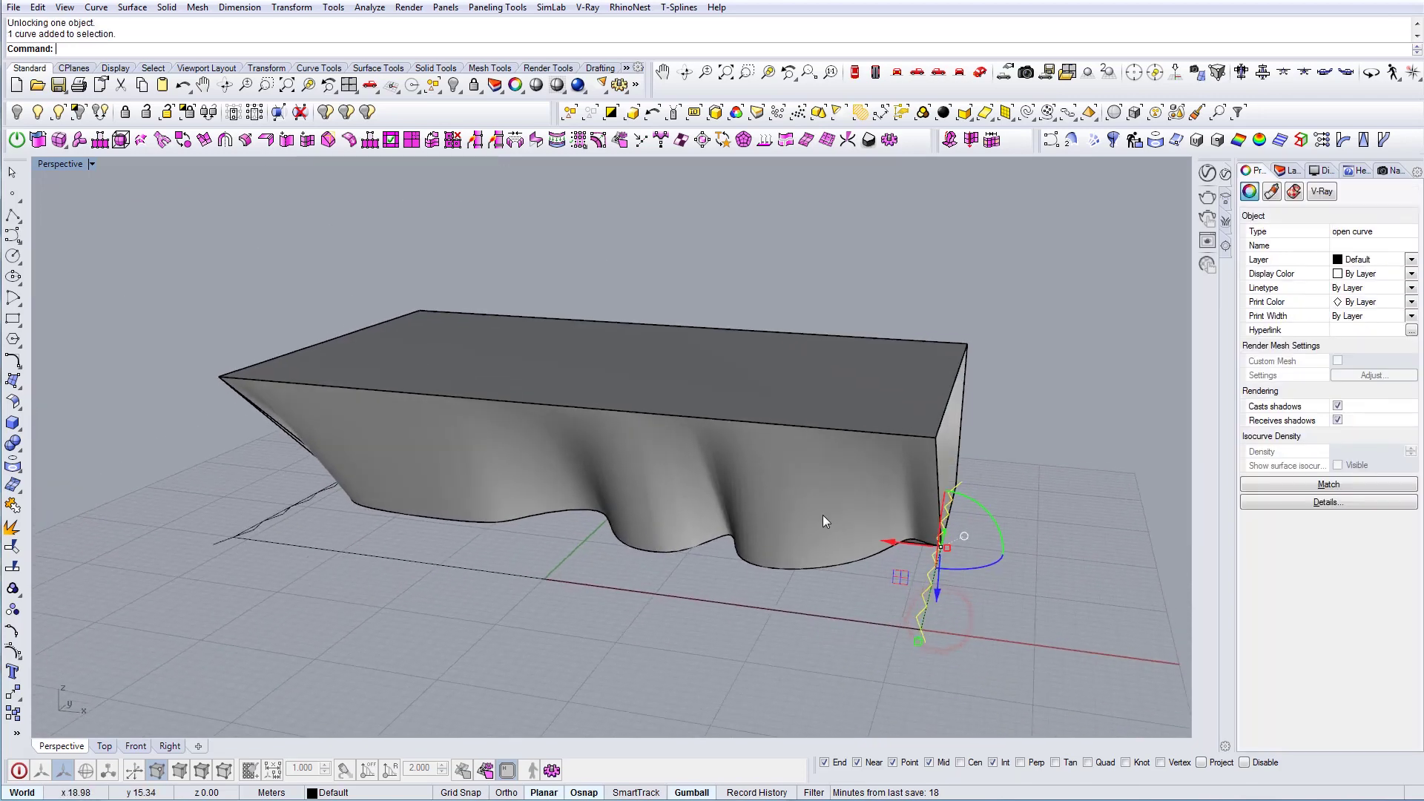
pyautogui.keyDown('shift'); pyautogui.click(220, 539); pyautogui.keyUp('shift')
pyautogui.moveTo(219, 538); pyautogui.dragTo(633, 531, button='right')
pyautogui.moveTo(599, 512); pyautogui.dragTo(577, 276)
pyautogui.click(622, 335)
pyautogui.moveTo(641, 378); pyautogui.dragTo(828, 515, button='right')
pyautogui.scroll(5, 779, 474)
pyautogui.write('BS')
pyautogui.press('space')
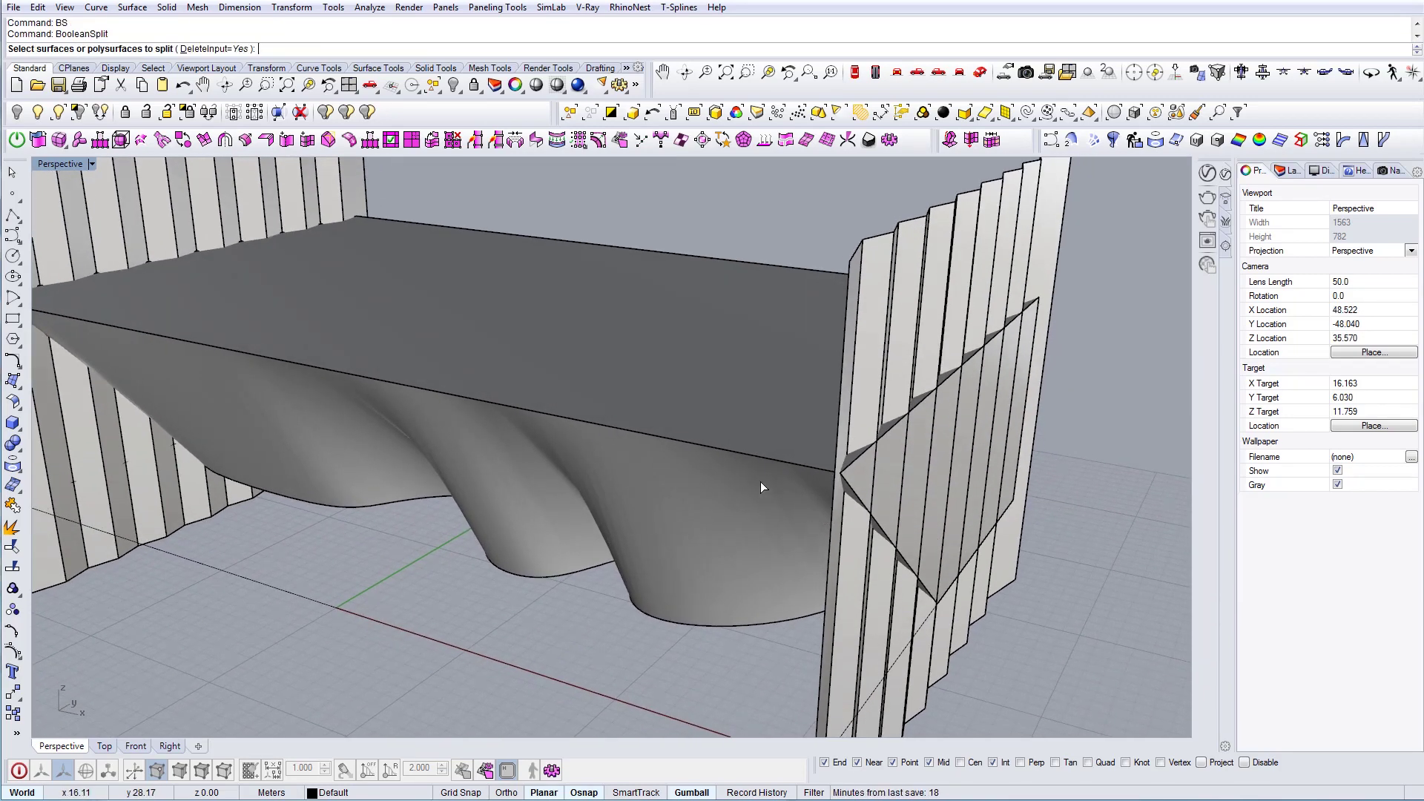
pyautogui.scroll(-8, 759, 483)
pyautogui.moveTo(675, 464); pyautogui.dragTo(723, 457, button='right')
pyautogui.moveTo(623, 445)
pyautogui.mouseDown(button='right')
pyautogui.moveTo(664, 407)
pyautogui.moveTo(697, 456)
pyautogui.mouseUp(button='right')
pyautogui.press('Escape')
# Isolate the wavy facade and main volume by hiding the corrugated walls and the curves
pyautogui.click(658, 449)
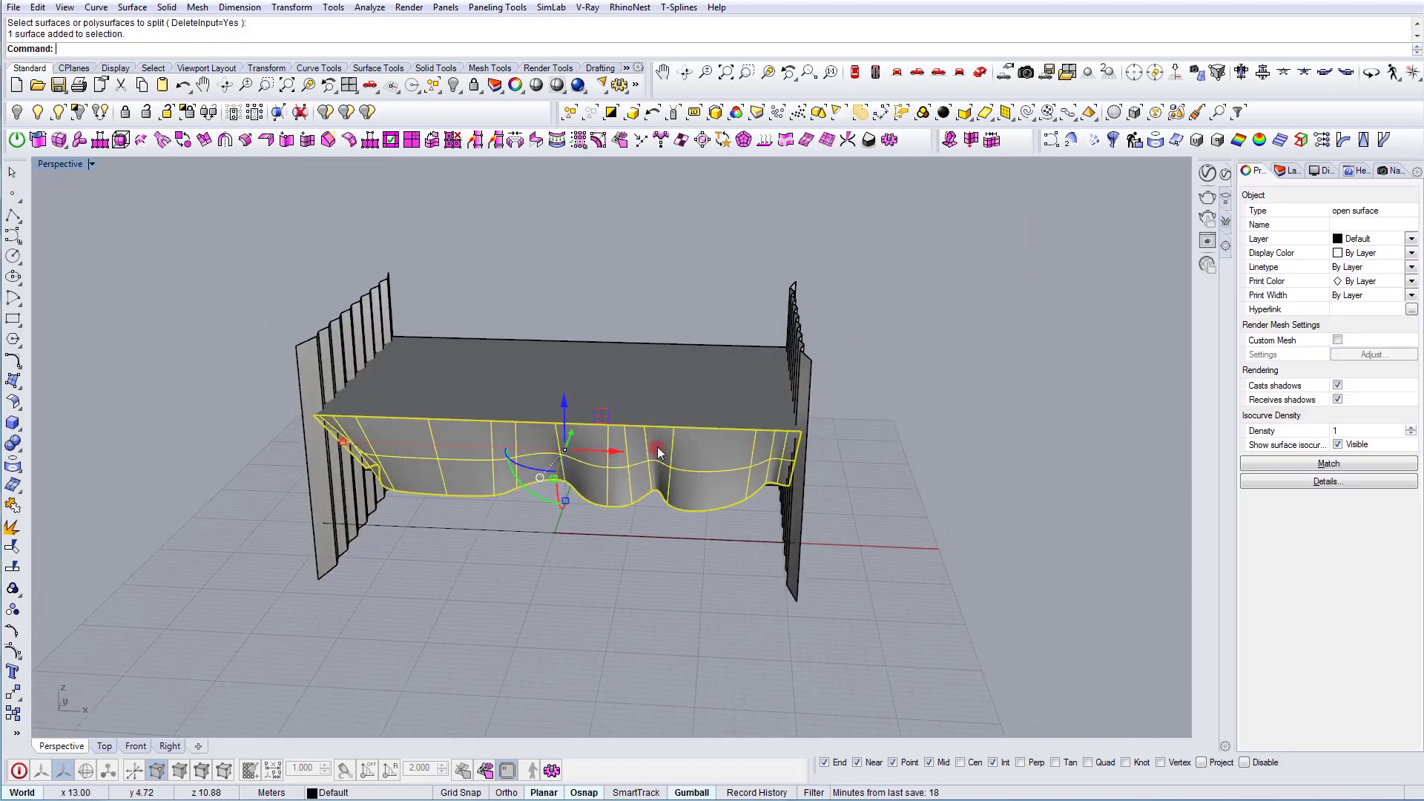
pyautogui.moveTo(423, 424)
pyautogui.mouseDown(button='right')
pyautogui.moveTo(453, 409)
pyautogui.moveTo(697, 426)
pyautogui.mouseUp(button='right')
pyautogui.keyDown('shift'); pyautogui.click(458, 404); pyautogui.keyUp('shift')
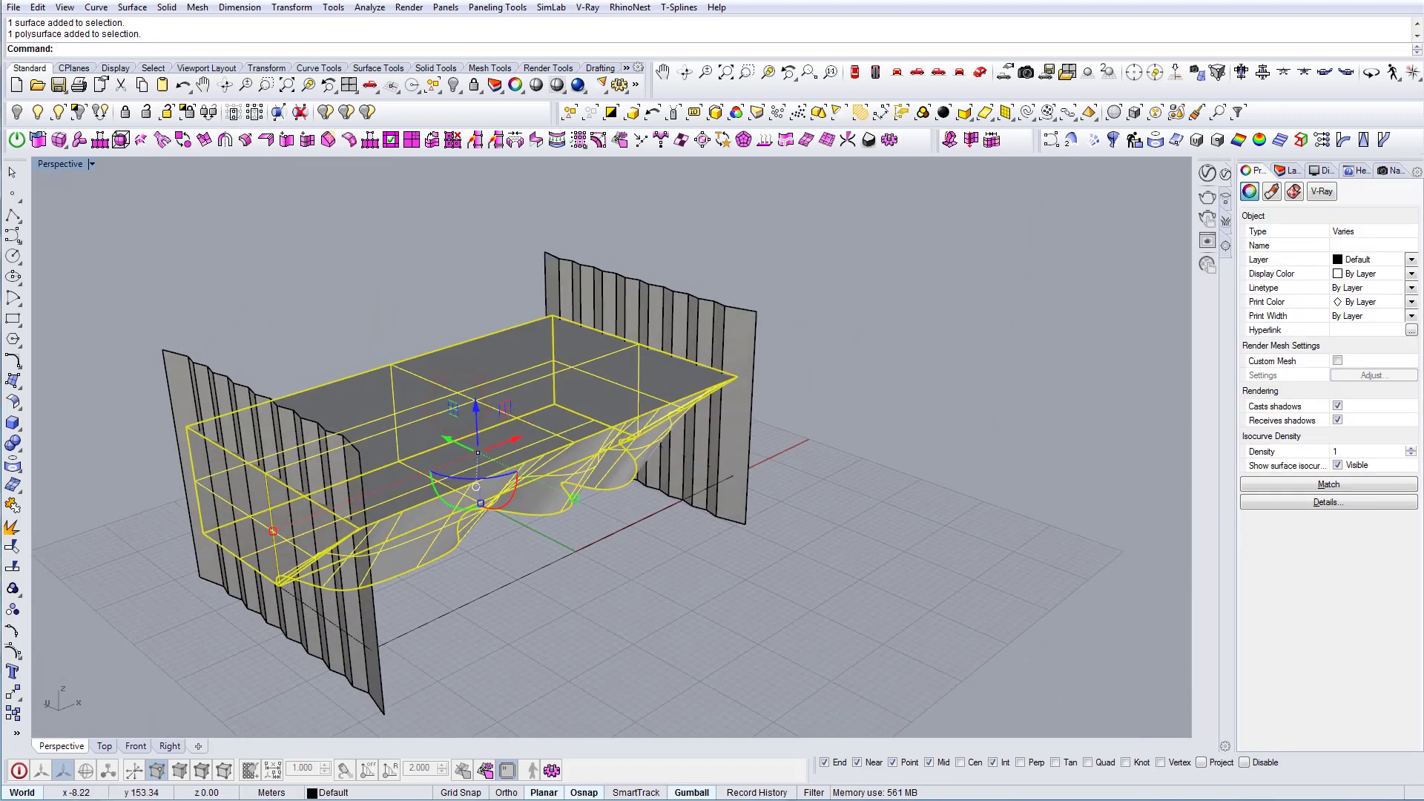
pyautogui.click(80, 111)
pyautogui.moveTo(578, 533); pyautogui.dragTo(581, 407, button='right')
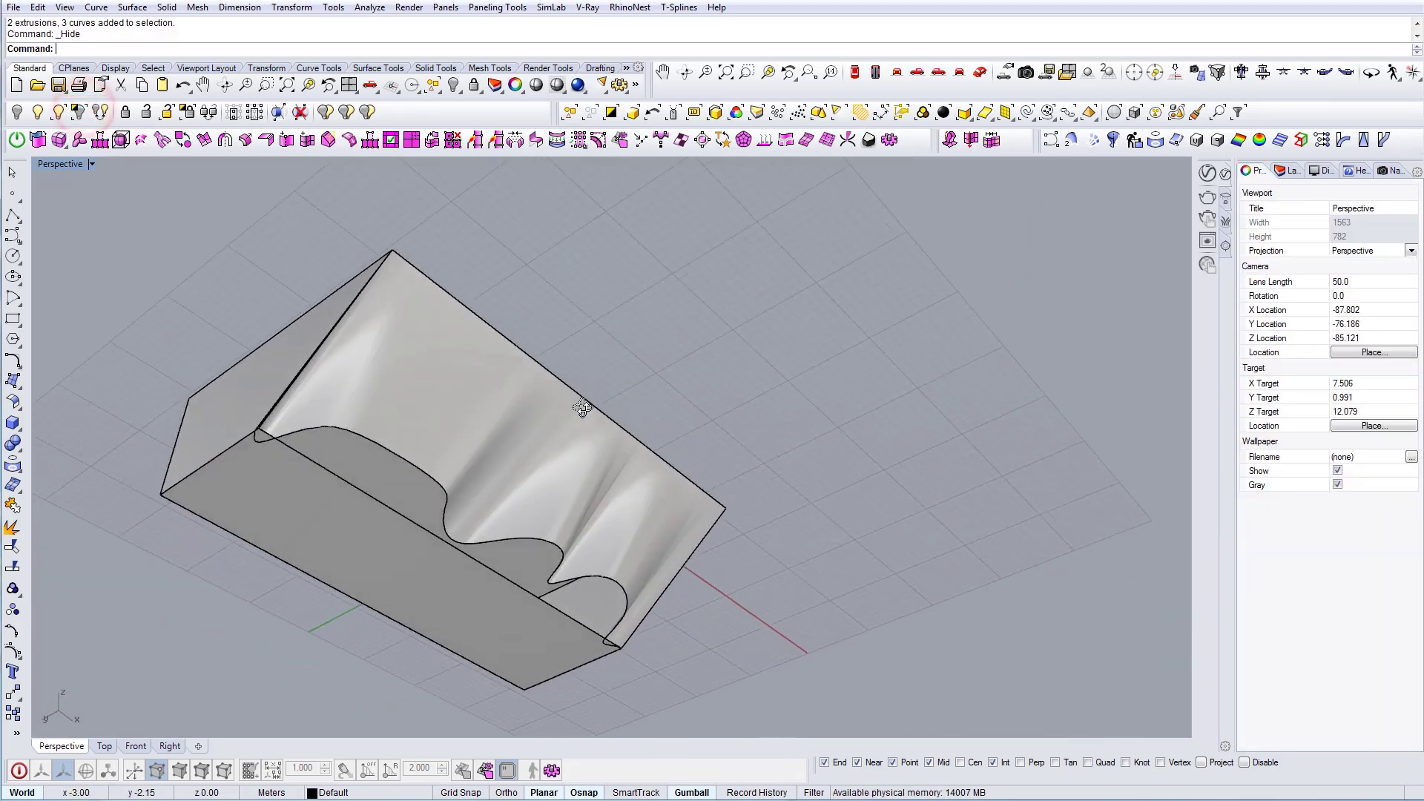
# Extrude the wavy facade surface backward through the volume and past its rear face using the gumball
pyautogui.scroll(5, 605, 473)
pyautogui.moveTo(604, 473)
pyautogui.mouseDown(button='right')
pyautogui.moveTo(505, 502)
pyautogui.moveTo(516, 536)
pyautogui.moveTo(630, 575)
pyautogui.moveTo(652, 613)
pyautogui.mouseUp(button='right')
pyautogui.click(492, 527)
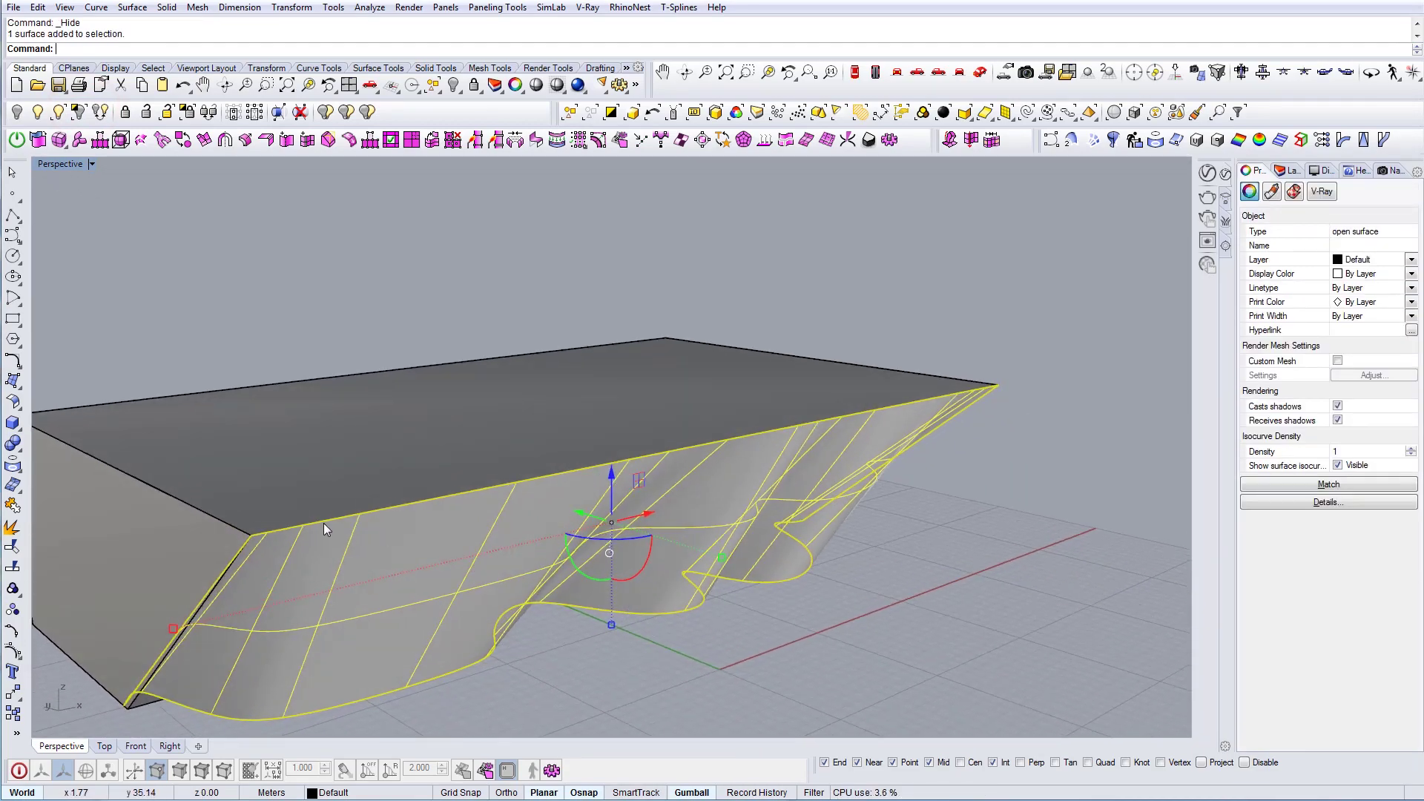
pyautogui.press('Escape')
pyautogui.scroll(2, 275, 582)
pyautogui.moveTo(274, 603)
pyautogui.mouseDown(button='right')
pyautogui.moveTo(244, 607)
pyautogui.moveTo(475, 513)
pyautogui.mouseUp(button='right')
pyautogui.click(244, 607)
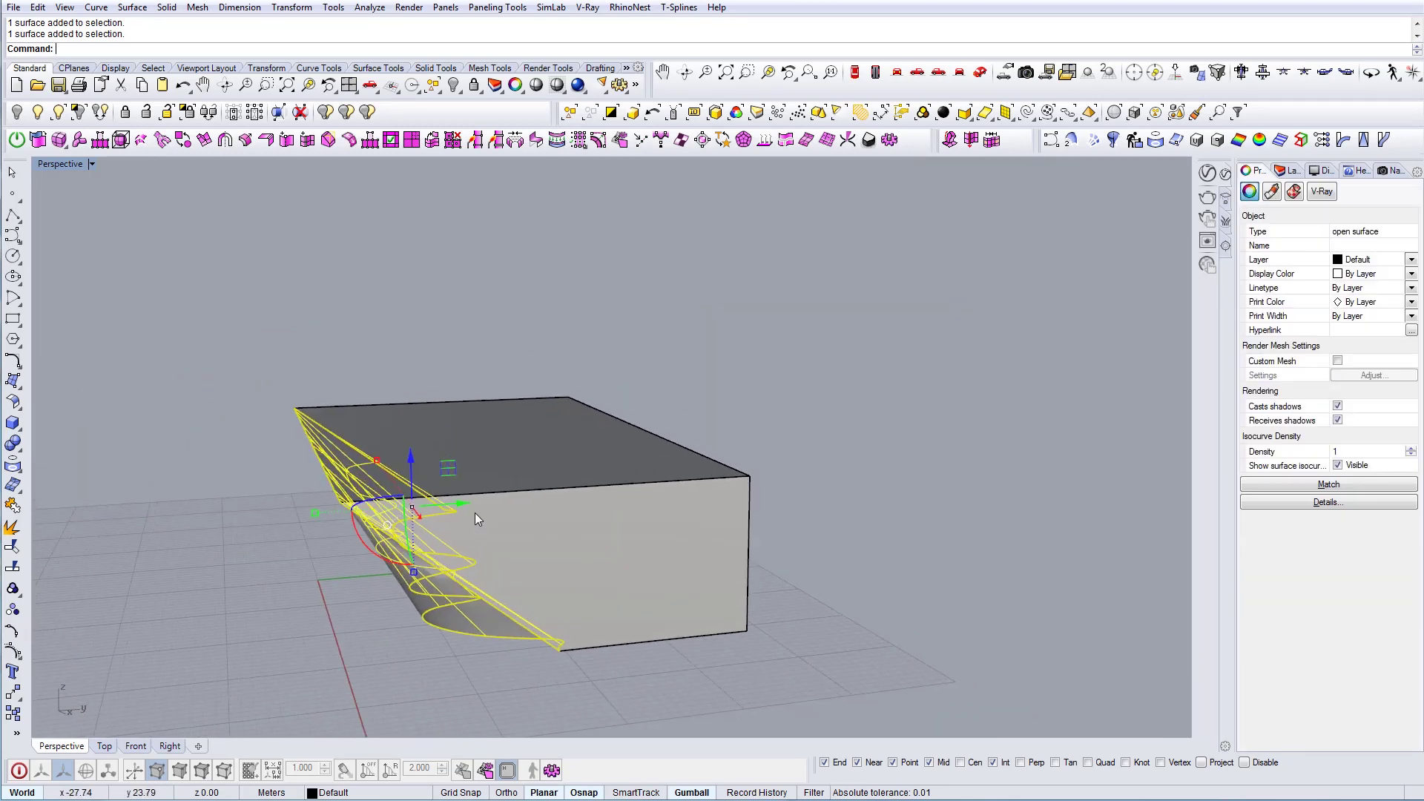
pyautogui.moveTo(458, 504); pyautogui.dragTo(981, 501)
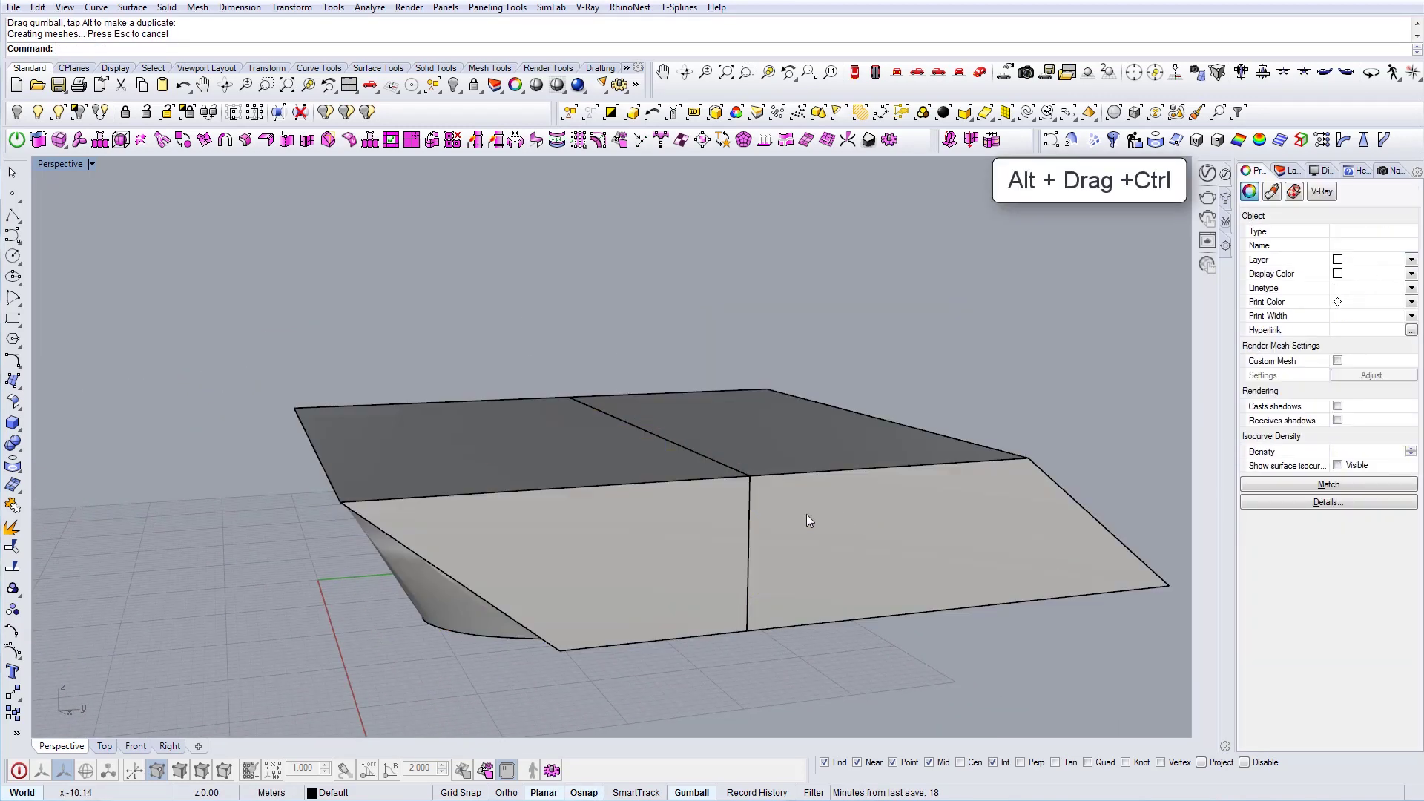
# Draw a line from the main volume's rear roof corner along the rear edge to well past the opposite corner
pyautogui.click(816, 518)
pyautogui.moveTo(726, 481); pyautogui.dragTo(707, 451, button='right')
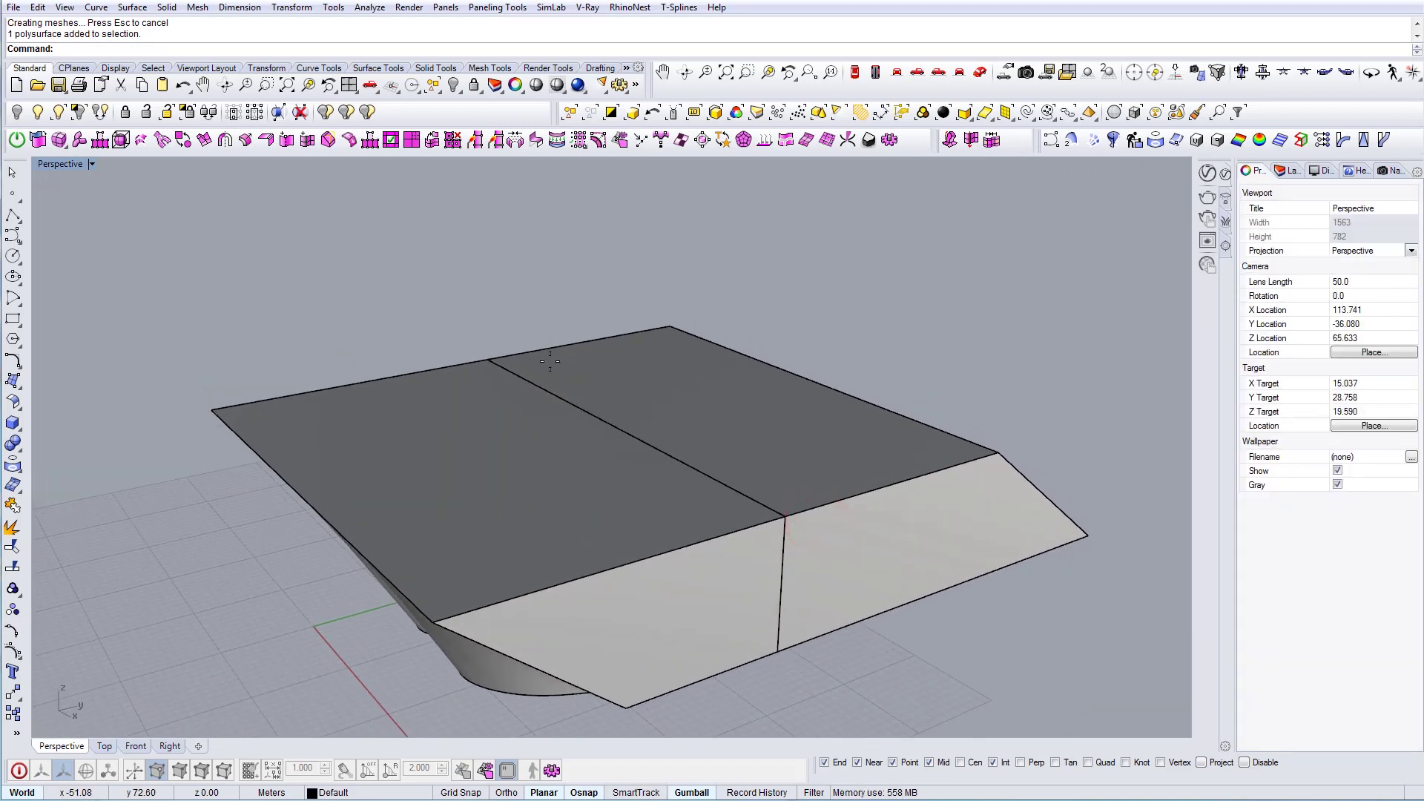
pyautogui.write('line')
pyautogui.press('Return')
pyautogui.click(487, 358)
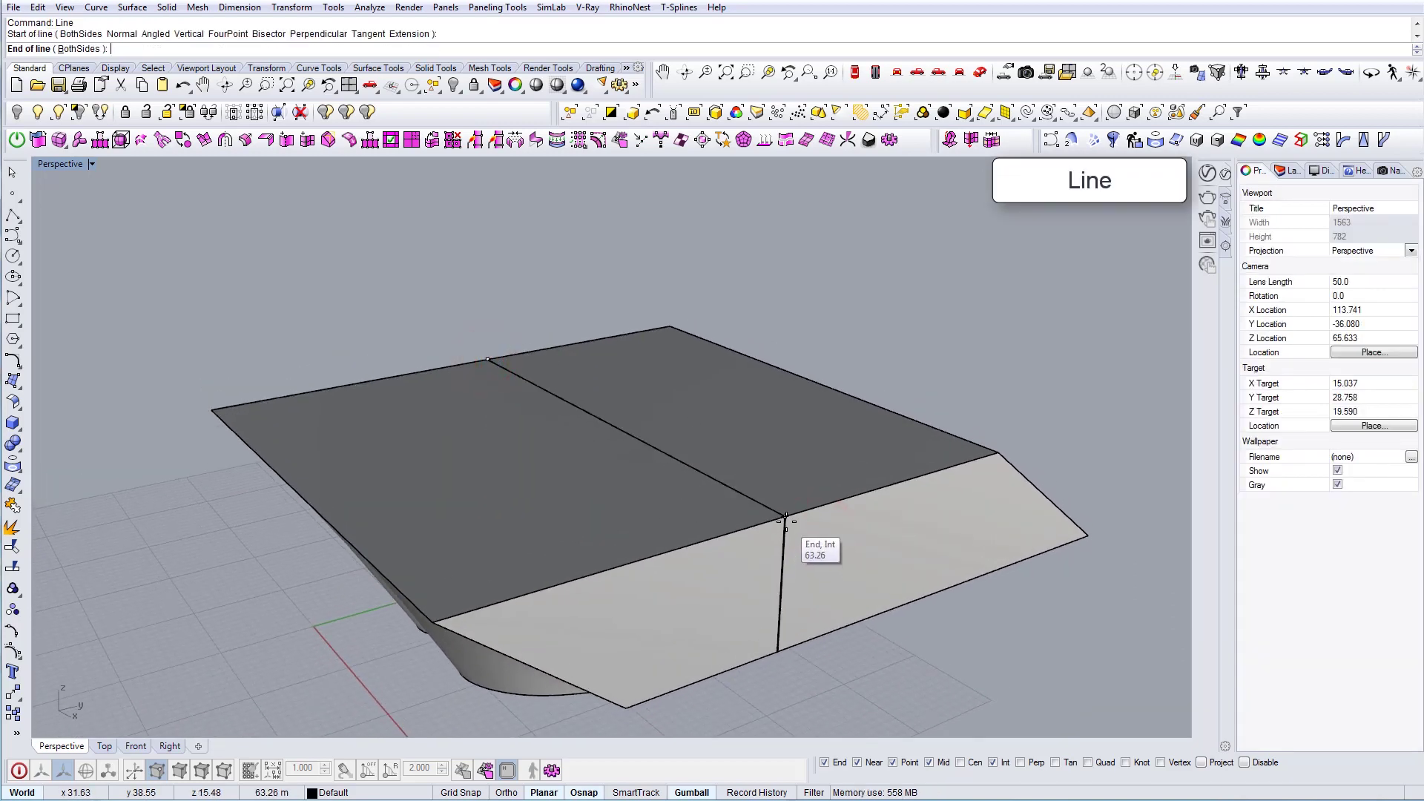
pyautogui.scroll(-7, 786, 522)
pyautogui.click(961, 607)
# Shift the line along its length to overhang both ends and extrude it vertically both ways into a cutting plane
pyautogui.moveTo(961, 576); pyautogui.dragTo(927, 620)
pyautogui.moveTo(919, 608); pyautogui.dragTo(915, 556, button='right')
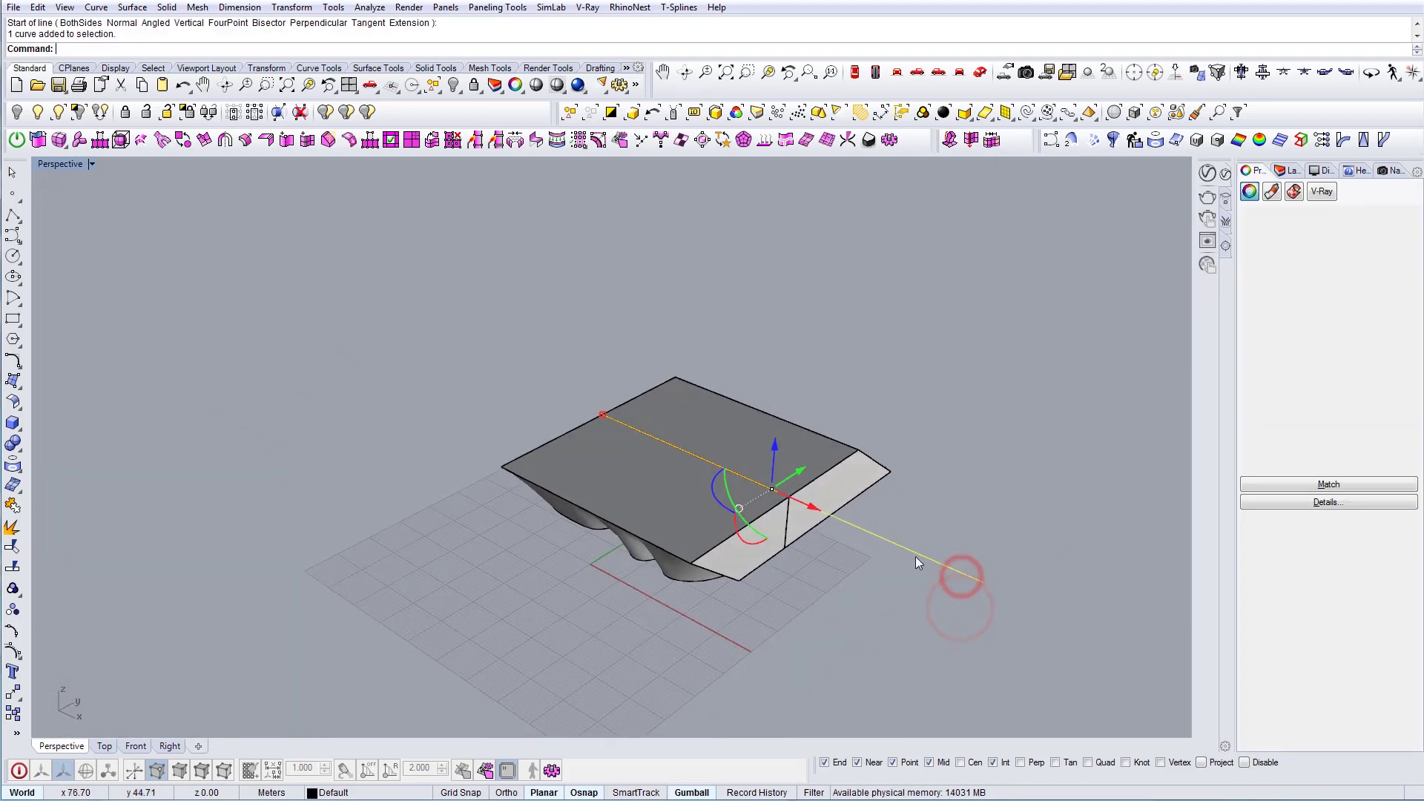
pyautogui.moveTo(808, 506); pyautogui.dragTo(757, 503)
pyautogui.moveTo(771, 517); pyautogui.dragTo(759, 459, button='right')
pyautogui.moveTo(707, 441); pyautogui.dragTo(724, 568)
pyautogui.moveTo(847, 474); pyautogui.dragTo(834, 505, button='right')
# Split the main volume with the vertical cutting plane using BooleanSplit
pyautogui.press('Escape')
pyautogui.write('BooleanSplit')
pyautogui.press('Return')
pyautogui.click(864, 482)
pyautogui.press('Return')
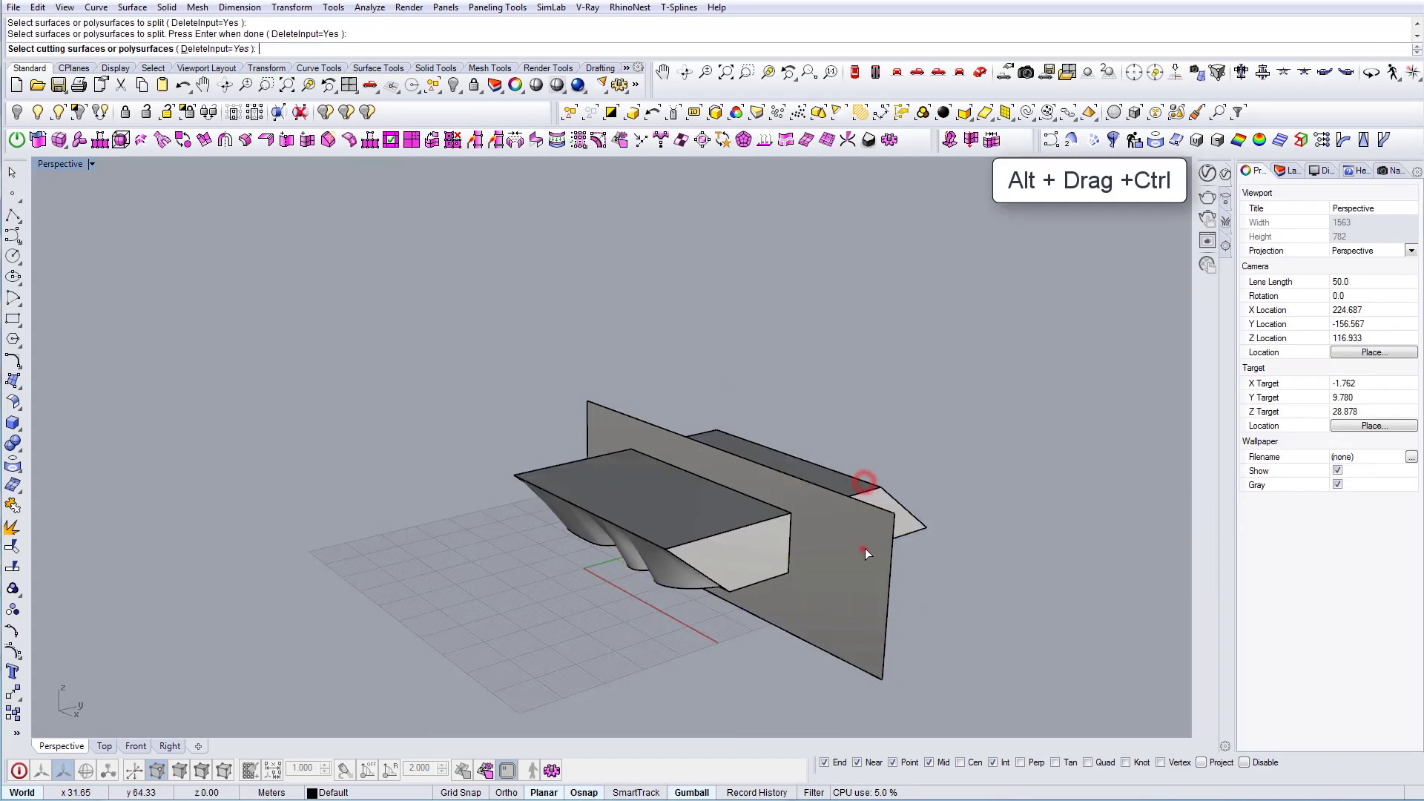
pyautogui.click(864, 549)
pyautogui.press('Return')
# Delete the cut-off rear piece of the volume and the vertical cutting plane
pyautogui.click(871, 490)
pyautogui.press('Delete')
pyautogui.moveTo(870, 457); pyautogui.dragTo(842, 532)
pyautogui.press('Delete')
# Hide the trimmed main solid and delete all the leftover construction geometry around it
pyautogui.moveTo(838, 536); pyautogui.dragTo(701, 561, button='right')
pyautogui.click(701, 561)
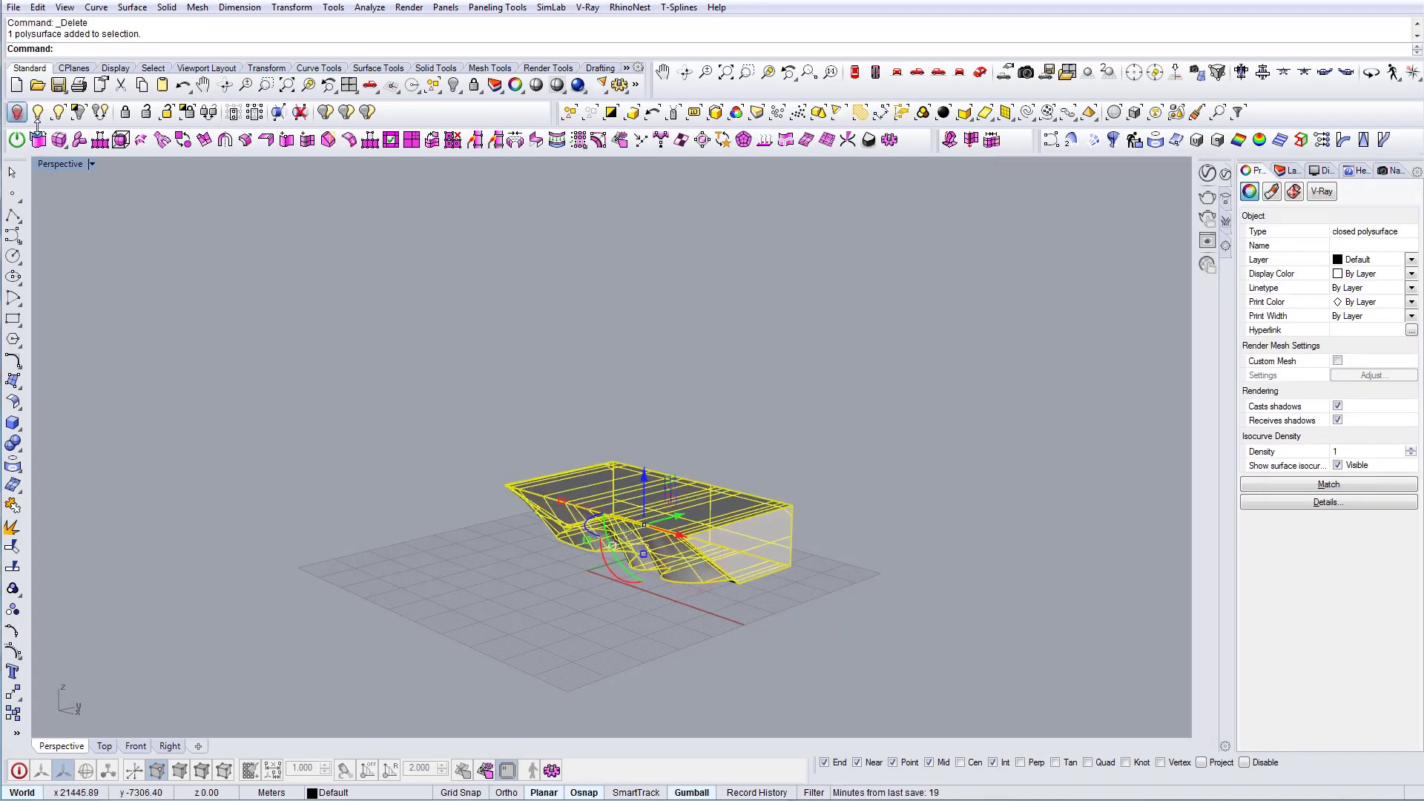
pyautogui.click(17, 112)
pyautogui.moveTo(429, 381); pyautogui.dragTo(866, 625)
pyautogui.press('Delete')
# Show the trimmed solid again together with the corrugated walls at both ends
pyautogui.click(62, 109)
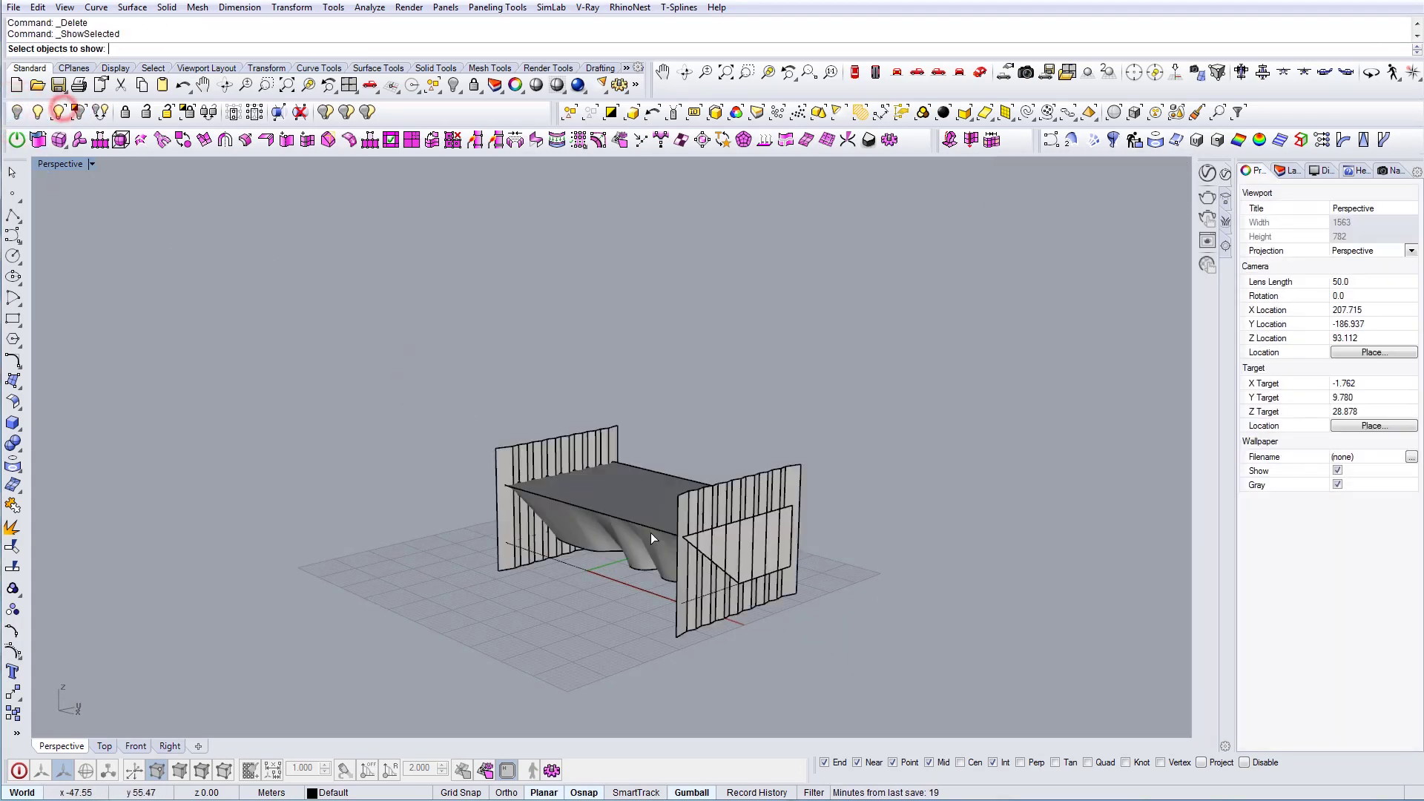
pyautogui.click(651, 532)
pyautogui.moveTo(605, 532); pyautogui.dragTo(811, 478, button='right')
pyautogui.rightClick(809, 477)
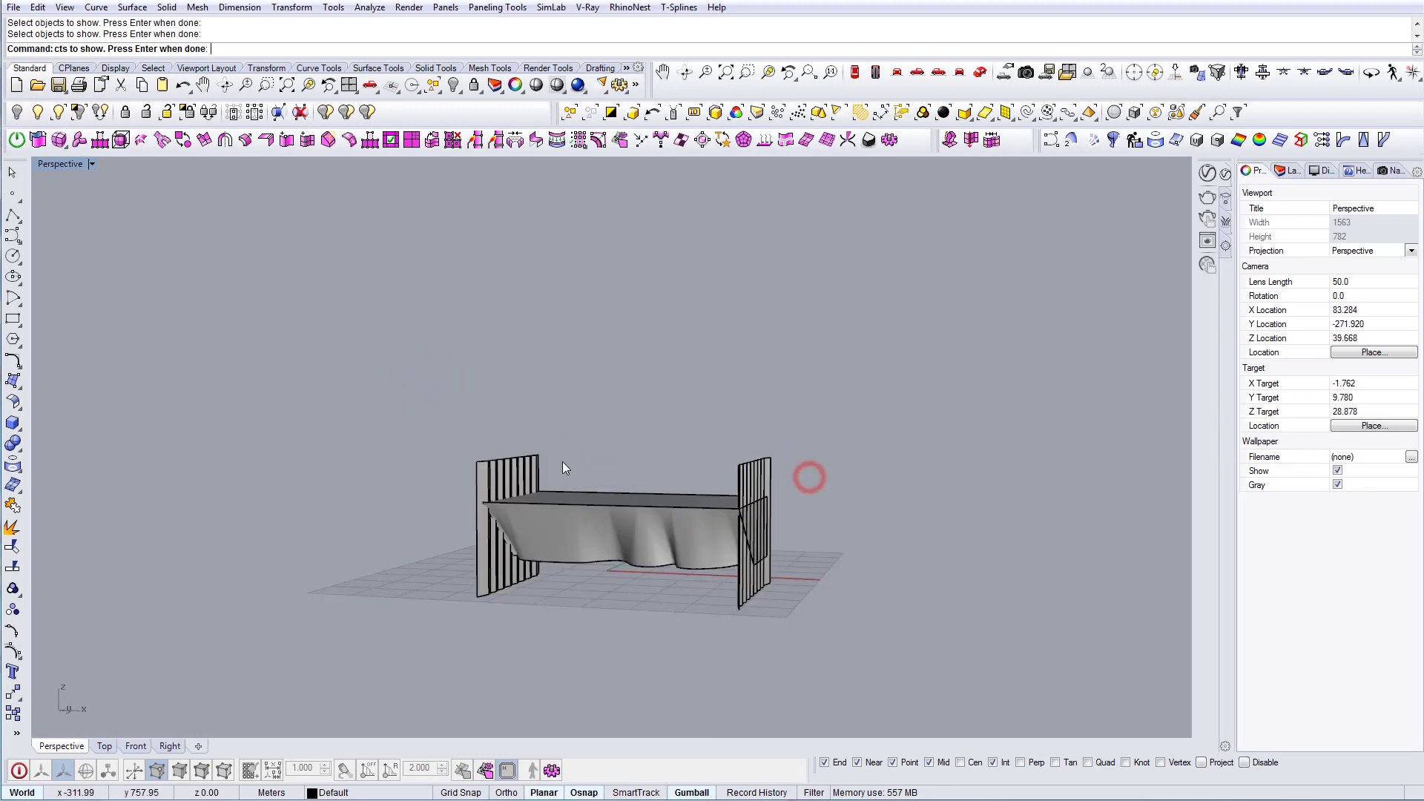
# Split the main solid with both corrugated end walls using BooleanSplit
pyautogui.moveTo(386, 434); pyautogui.dragTo(487, 479, button='right')
pyautogui.scroll(8, 487, 479)
pyautogui.moveTo(604, 538); pyautogui.dragTo(657, 482, button='right')
pyautogui.write('BooleanSplit')
pyautogui.press('Return')
pyautogui.click(660, 525)
pyautogui.scroll(-6, 659, 523)
pyautogui.rightClick(657, 482)
pyautogui.moveTo(887, 665); pyautogui.dragTo(812, 618)
pyautogui.click(590, 637)
pyautogui.rightClick(539, 582)
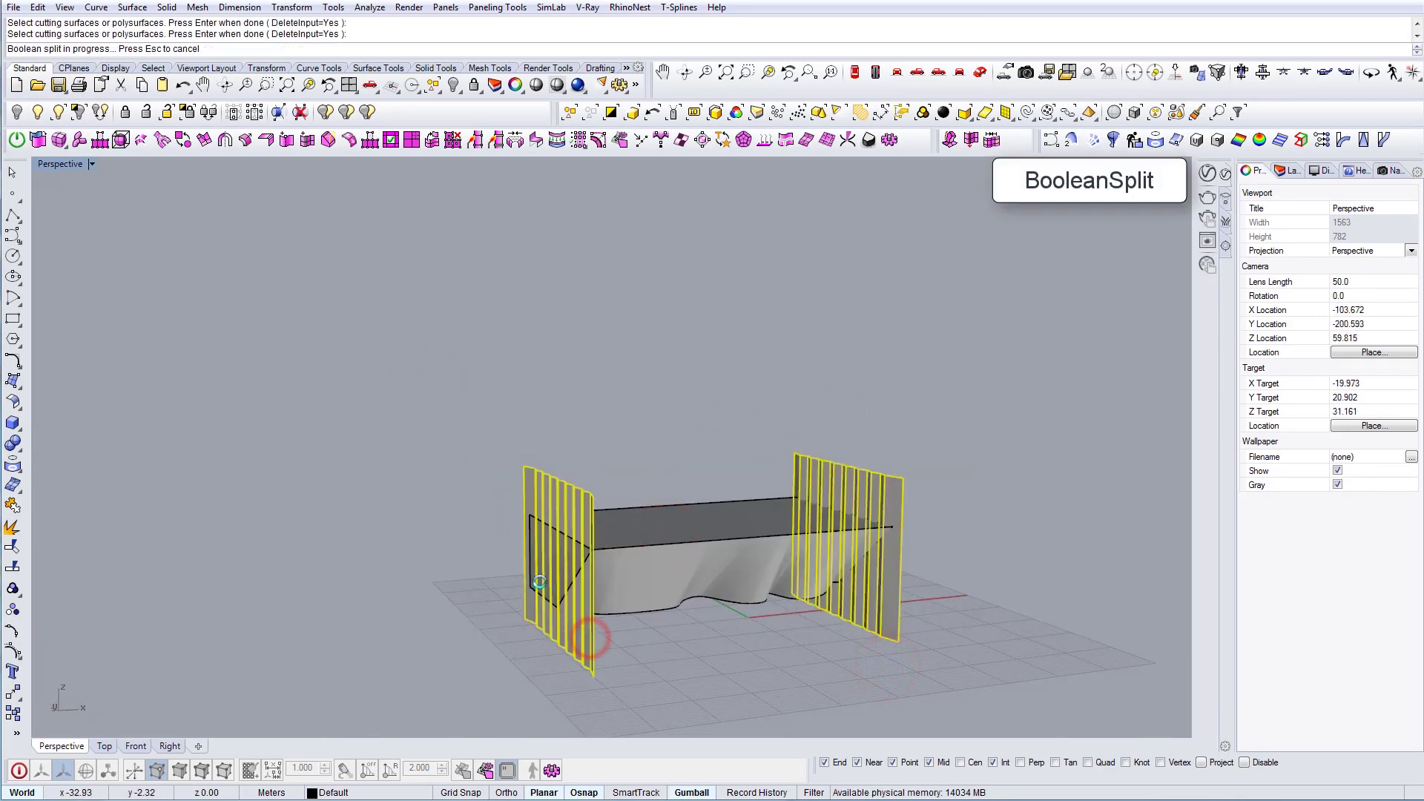
# Delete the corrugated cutting walls and the cut-off slivers at both ends of the solid
pyautogui.moveTo(540, 554); pyautogui.dragTo(486, 535, button='right')
pyautogui.moveTo(488, 446); pyautogui.dragTo(590, 658)
pyautogui.press('Delete')
pyautogui.moveTo(766, 399); pyautogui.dragTo(983, 699)
pyautogui.press('Delete')
pyautogui.moveTo(823, 610)
pyautogui.mouseDown(button='right')
pyautogui.moveTo(858, 633)
pyautogui.moveTo(841, 627)
pyautogui.mouseUp(button='right')
pyautogui.click(578, 490)
pyautogui.press('Delete')
# In Top view, draw a straight line along one corrugated side from its front corner and lengthen it past both ends of the volume
pyautogui.moveTo(667, 530); pyautogui.dragTo(709, 545, button='right')
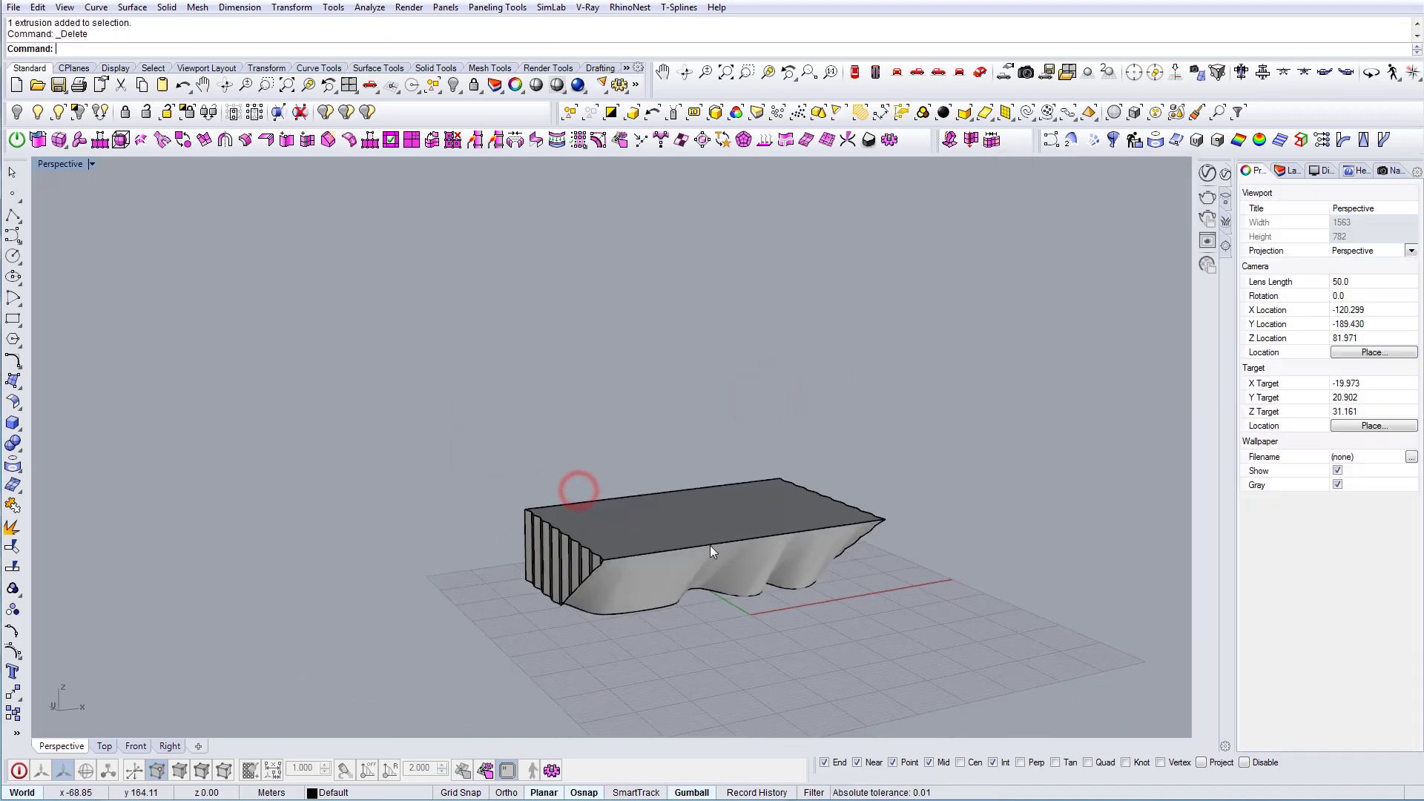
pyautogui.scroll(7, 709, 545)
pyautogui.moveTo(653, 586); pyautogui.dragTo(772, 582, button='right')
pyautogui.click(468, 522)
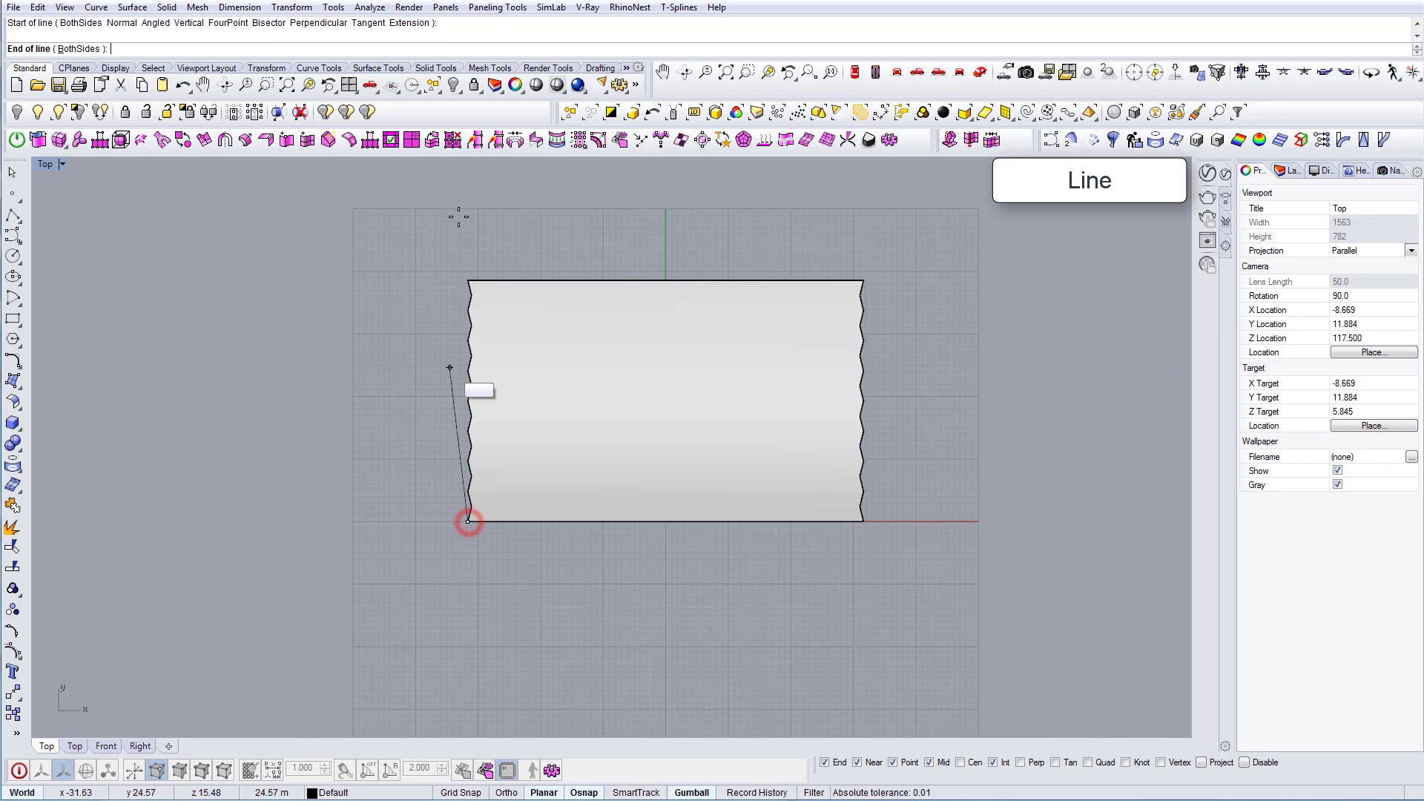
pyautogui.keyDown('shift'); pyautogui.click(461, 202); pyautogui.keyUp('shift')
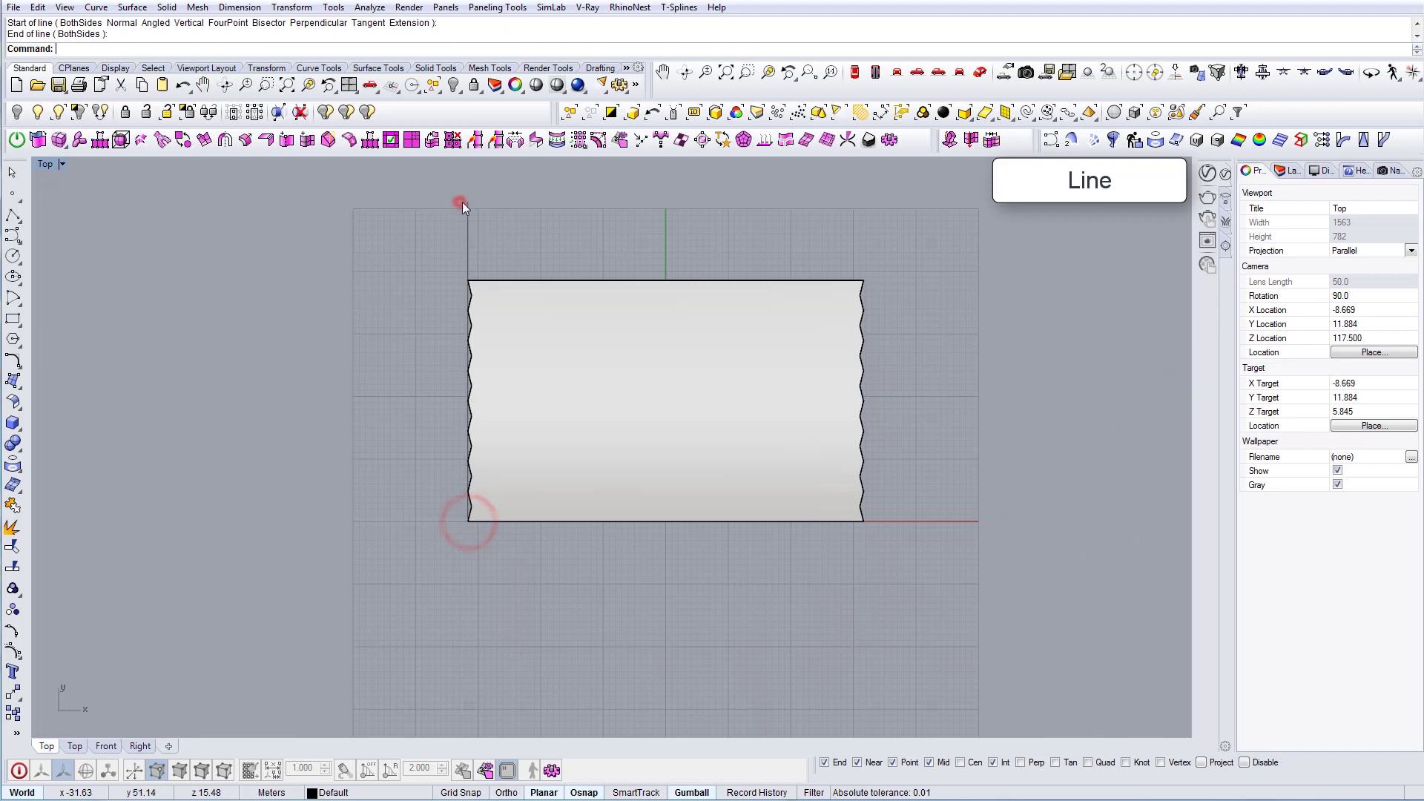
pyautogui.rightClick(462, 203)
pyautogui.press('Escape')
pyautogui.moveTo(471, 232); pyautogui.dragTo(404, 231)
pyautogui.moveTo(406, 237); pyautogui.dragTo(343, 302, button='right')
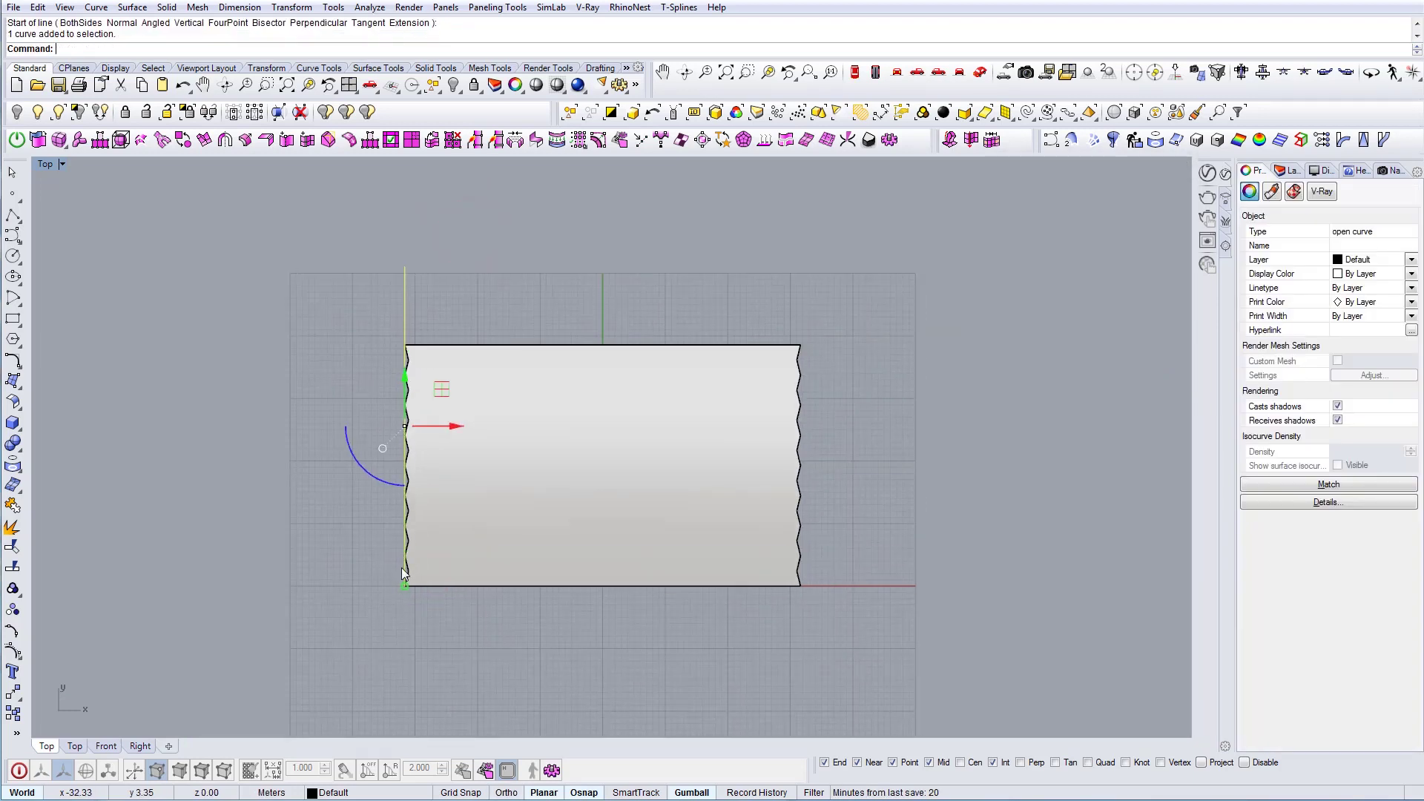
pyautogui.moveTo(438, 313); pyautogui.dragTo(465, 350, button='right')
# Offset the side line inward by a distance of 0.8
pyautogui.write('O')
pyautogui.press('Return')
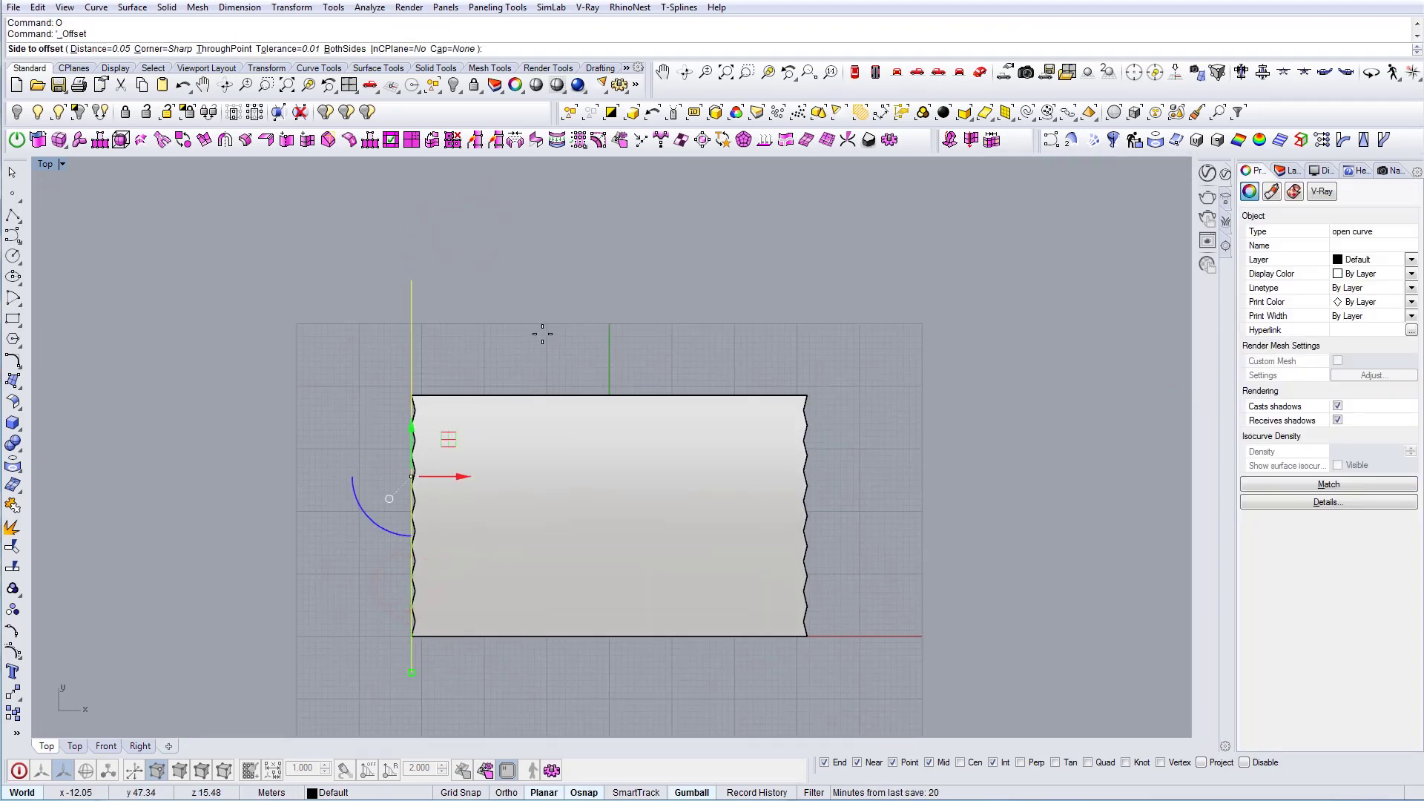
pyautogui.write('d')
pyautogui.press('Return')
pyautogui.write('0.8')
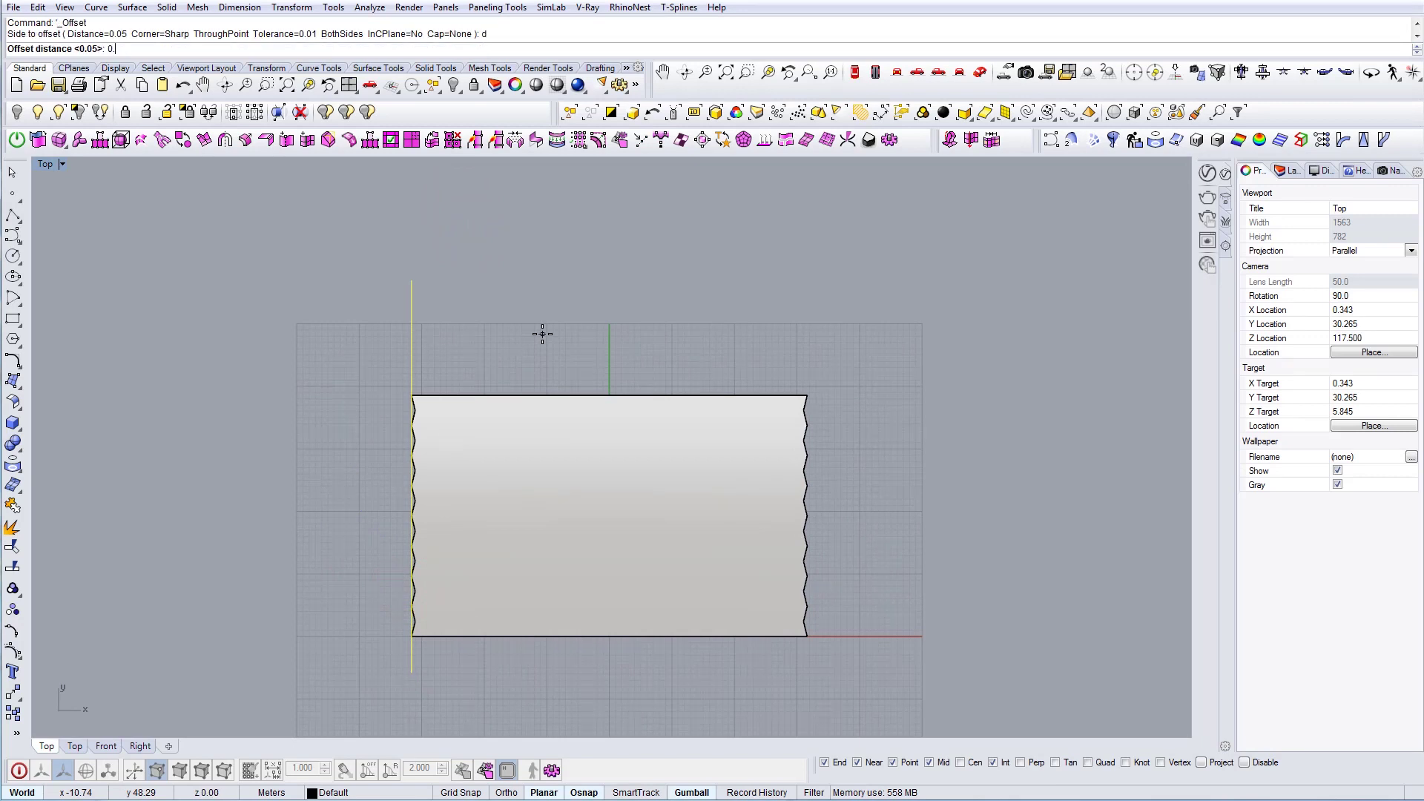
pyautogui.press('Return')
pyautogui.click(542, 335)
pyautogui.press('Escape')
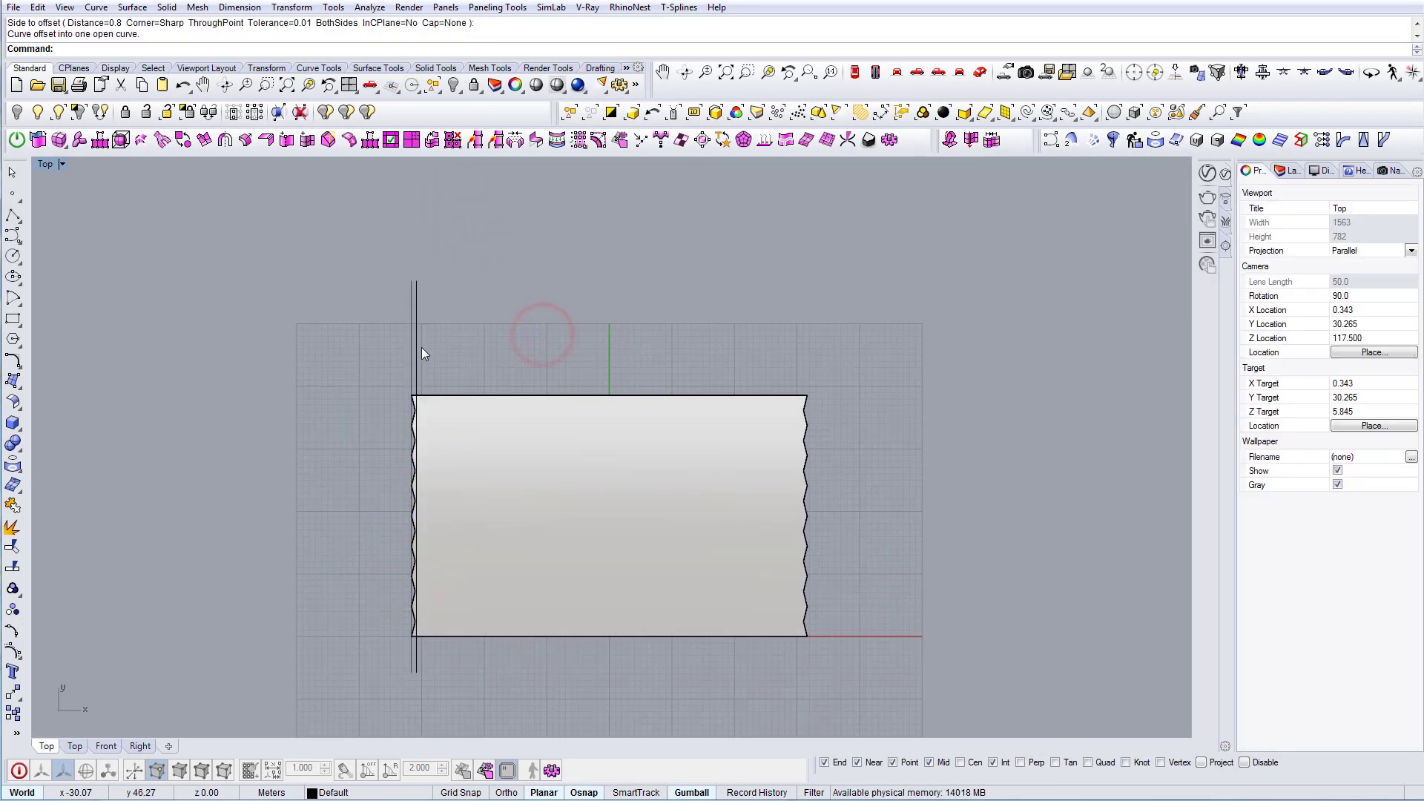
# Mirror the offset line across the volume's midline to the opposite side and delete the original outer line
pyautogui.click(421, 346)
pyautogui.moveTo(496, 352); pyautogui.dragTo(484, 336, button='right')
pyautogui.write('mirror')
pyautogui.press('Return')
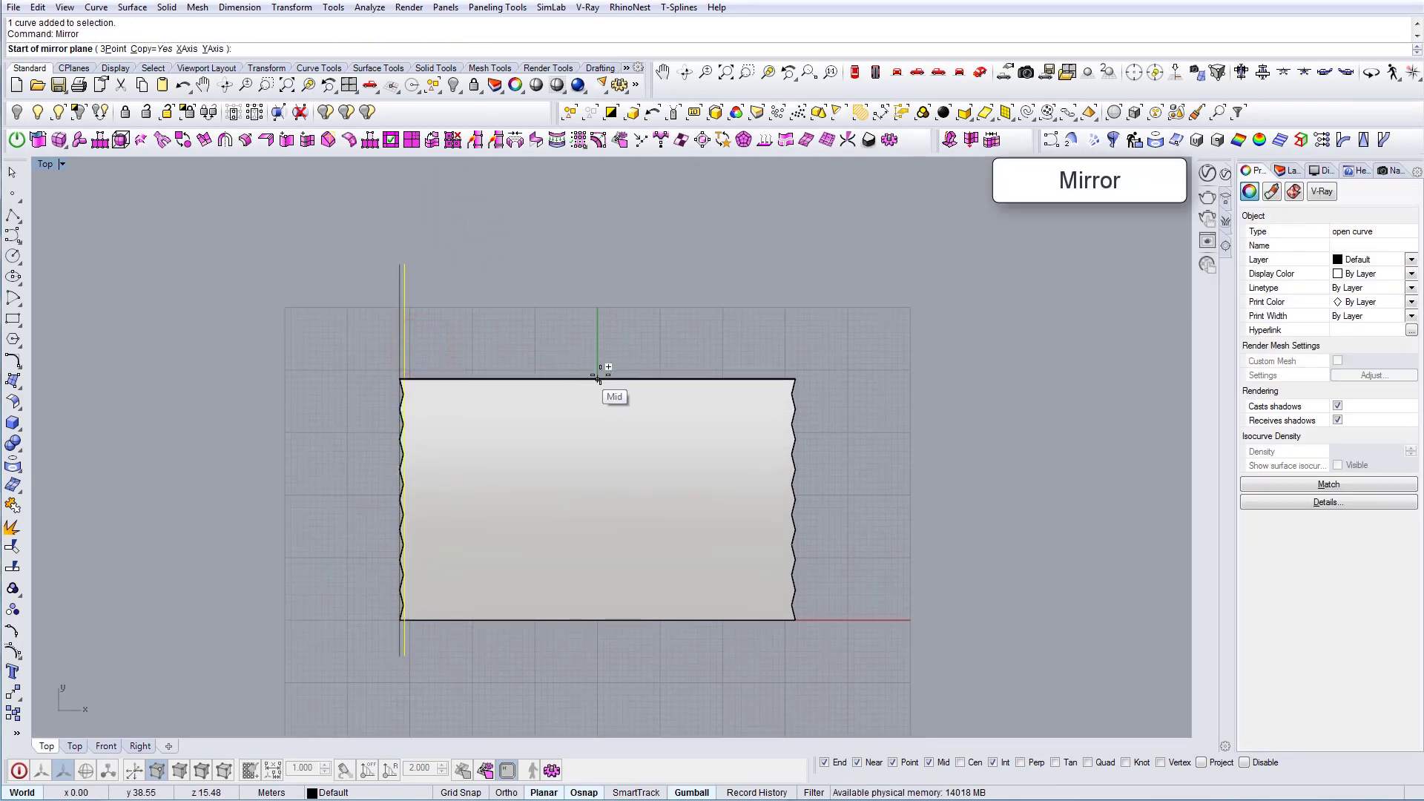
pyautogui.click(598, 379)
pyautogui.click(603, 280)
pyautogui.scroll(3, 412, 293)
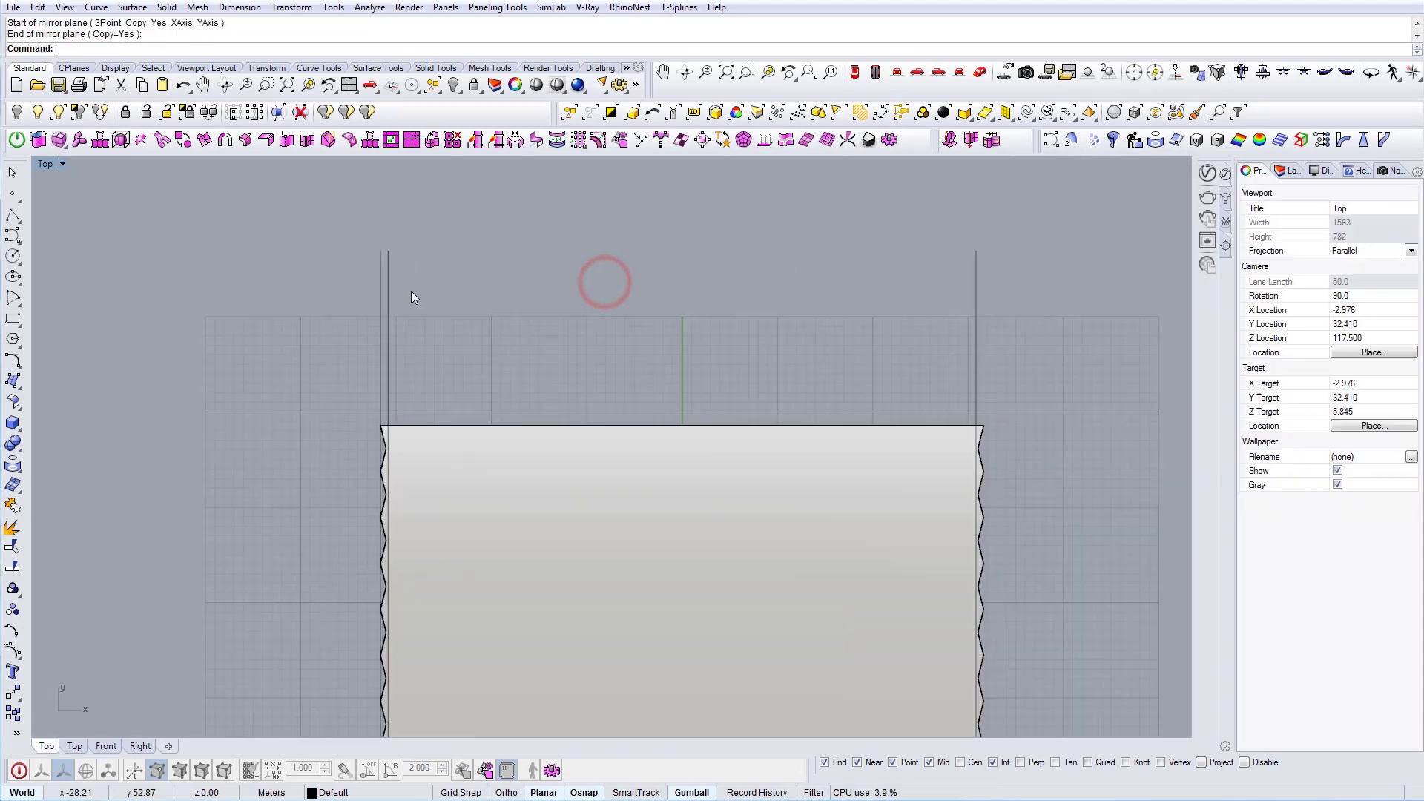
pyautogui.click(381, 296)
pyautogui.press('Delete')
pyautogui.scroll(-5, 408, 291)
pyautogui.scroll(3, 509, 354)
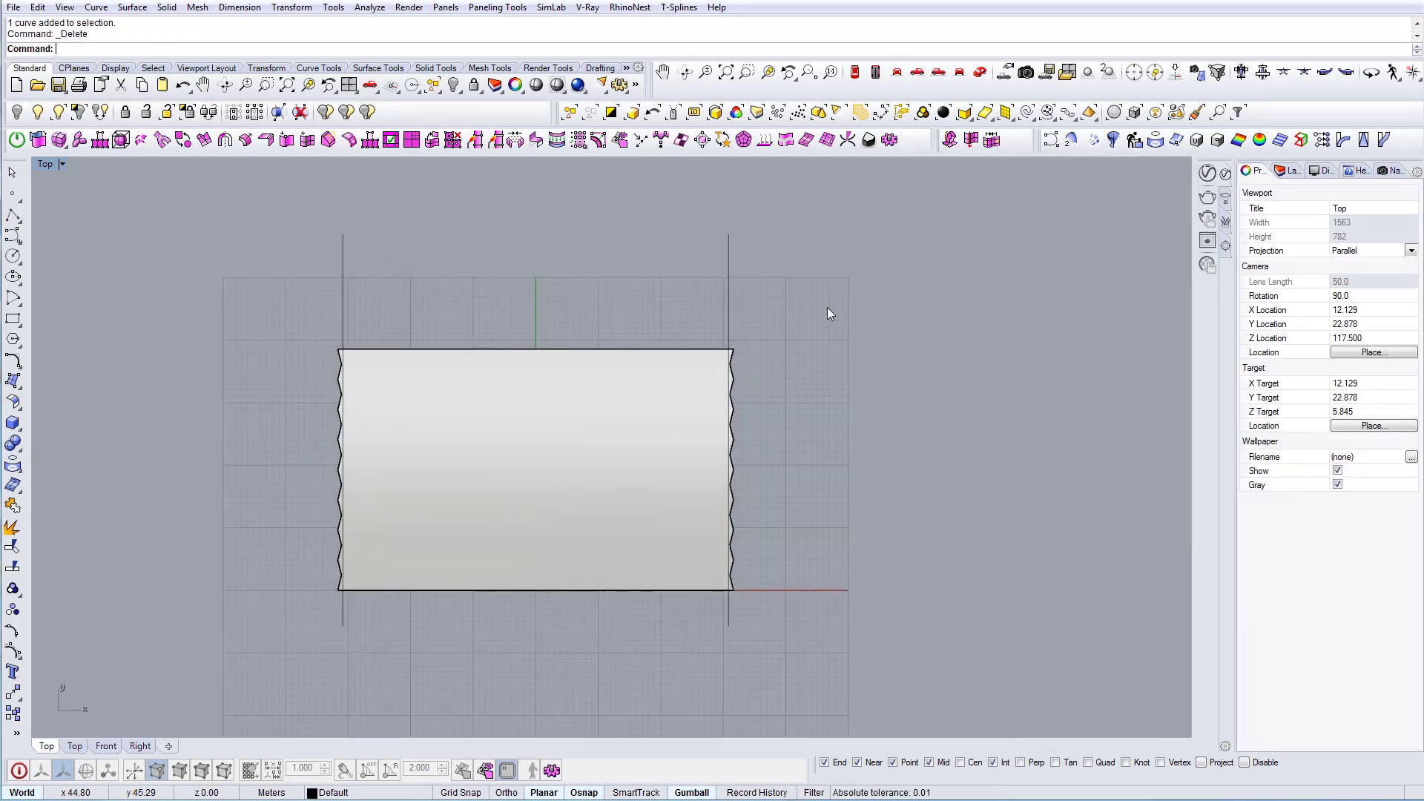
# Raise both side lines vertically above the roof with the gumball
pyautogui.moveTo(791, 309); pyautogui.dragTo(255, 270)
pyautogui.click(979, 73)
pyautogui.moveTo(534, 404); pyautogui.dragTo(534, 312)
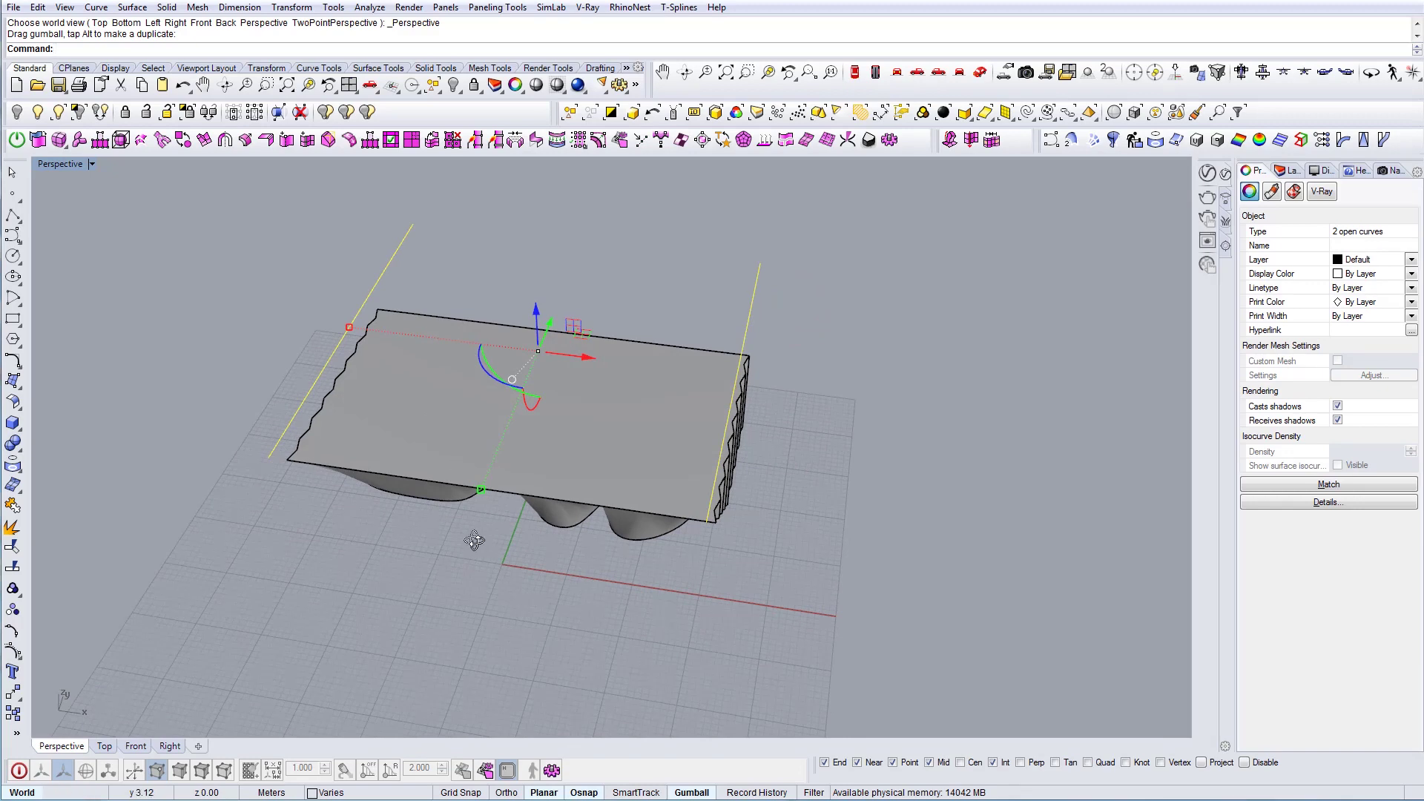
# Draw a straight line from the facade's lower end corner across the building to past the opposite end
pyautogui.moveTo(474, 540); pyautogui.dragTo(567, 497, button='right')
pyautogui.scroll(5, 349, 524)
pyautogui.write('line')
pyautogui.press('Return')
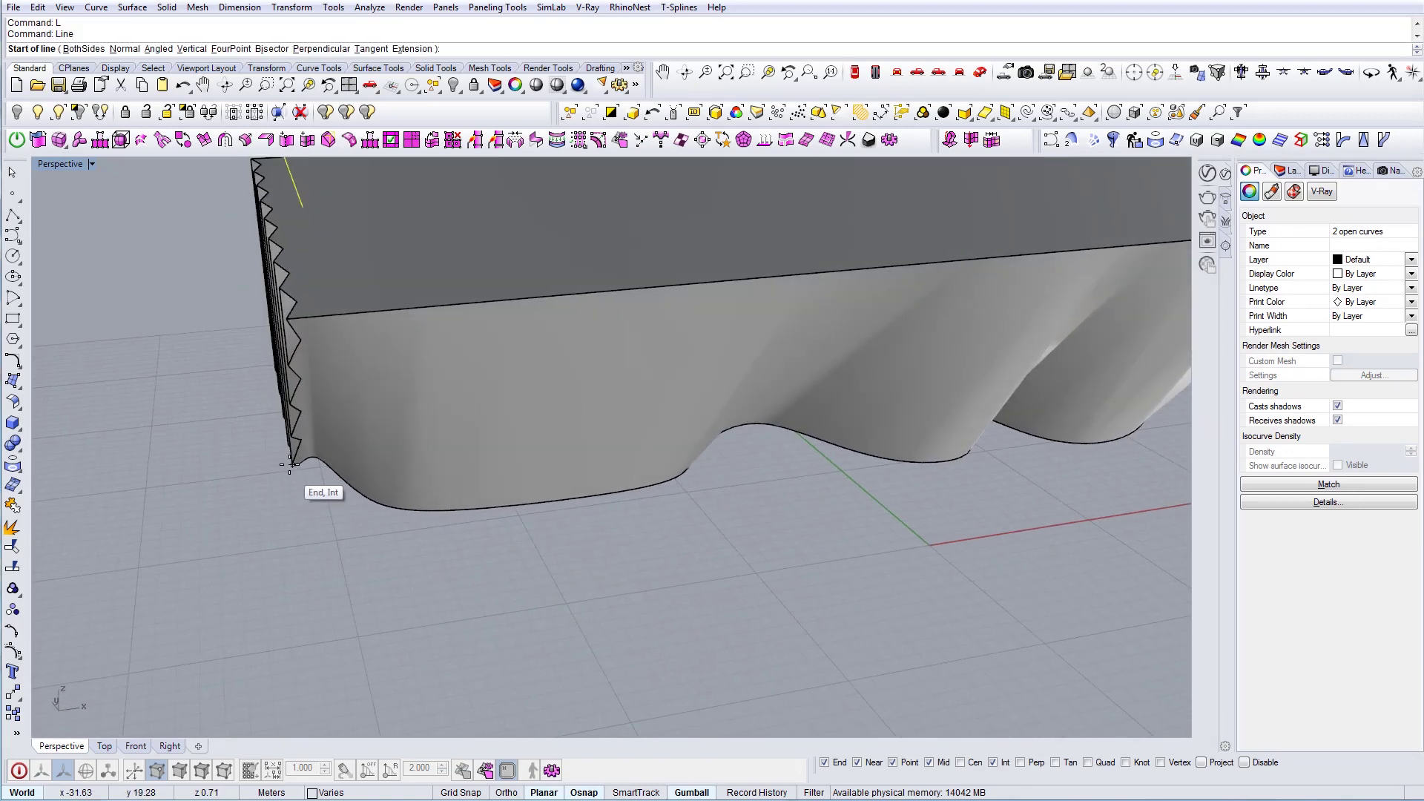
pyautogui.click(291, 466)
pyautogui.scroll(-5, 290, 466)
pyautogui.click(808, 451)
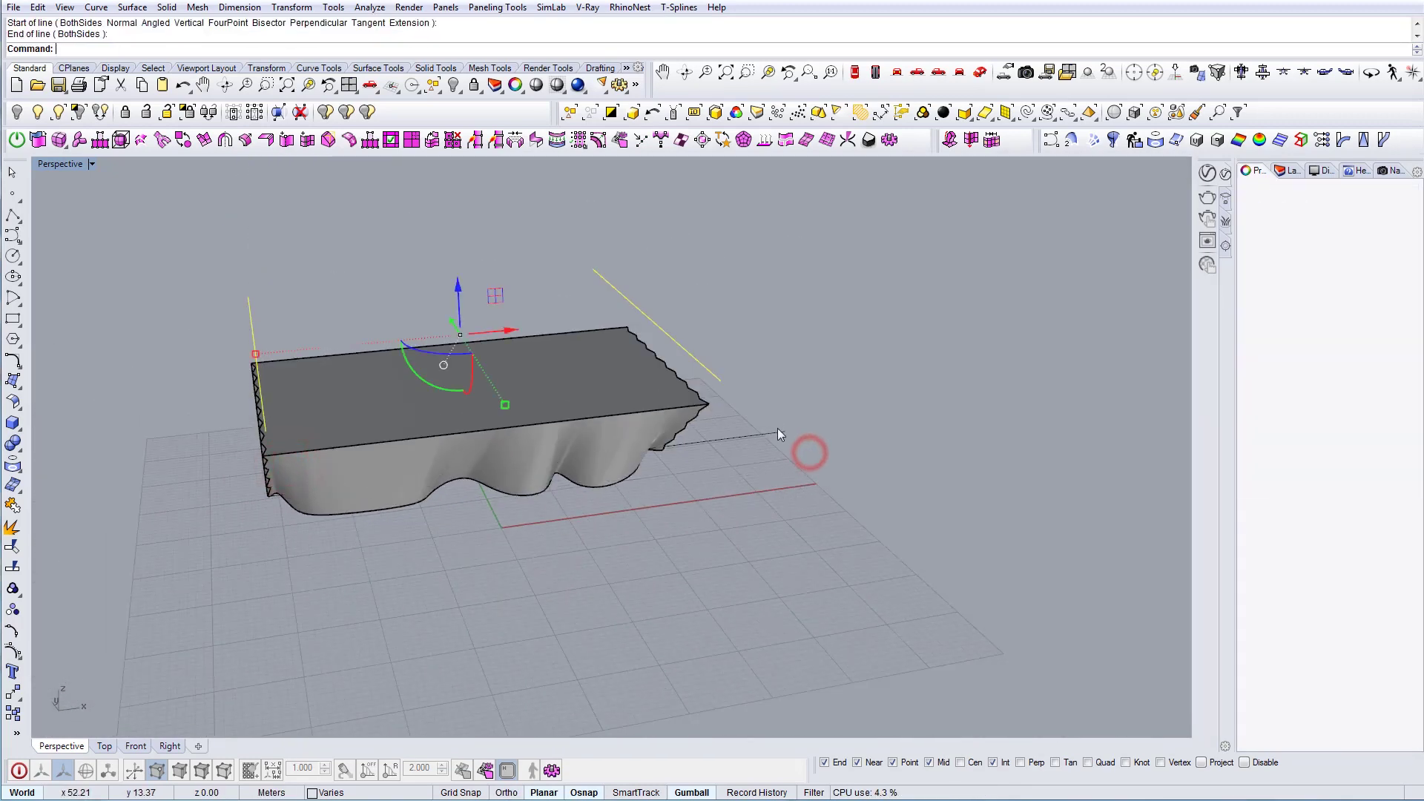
# Shift the lower line along its length so it overhangs both corrugated ends
pyautogui.moveTo(785, 403); pyautogui.dragTo(736, 469)
pyautogui.moveTo(737, 469); pyautogui.dragTo(623, 475, button='right')
pyautogui.click(854, 72)
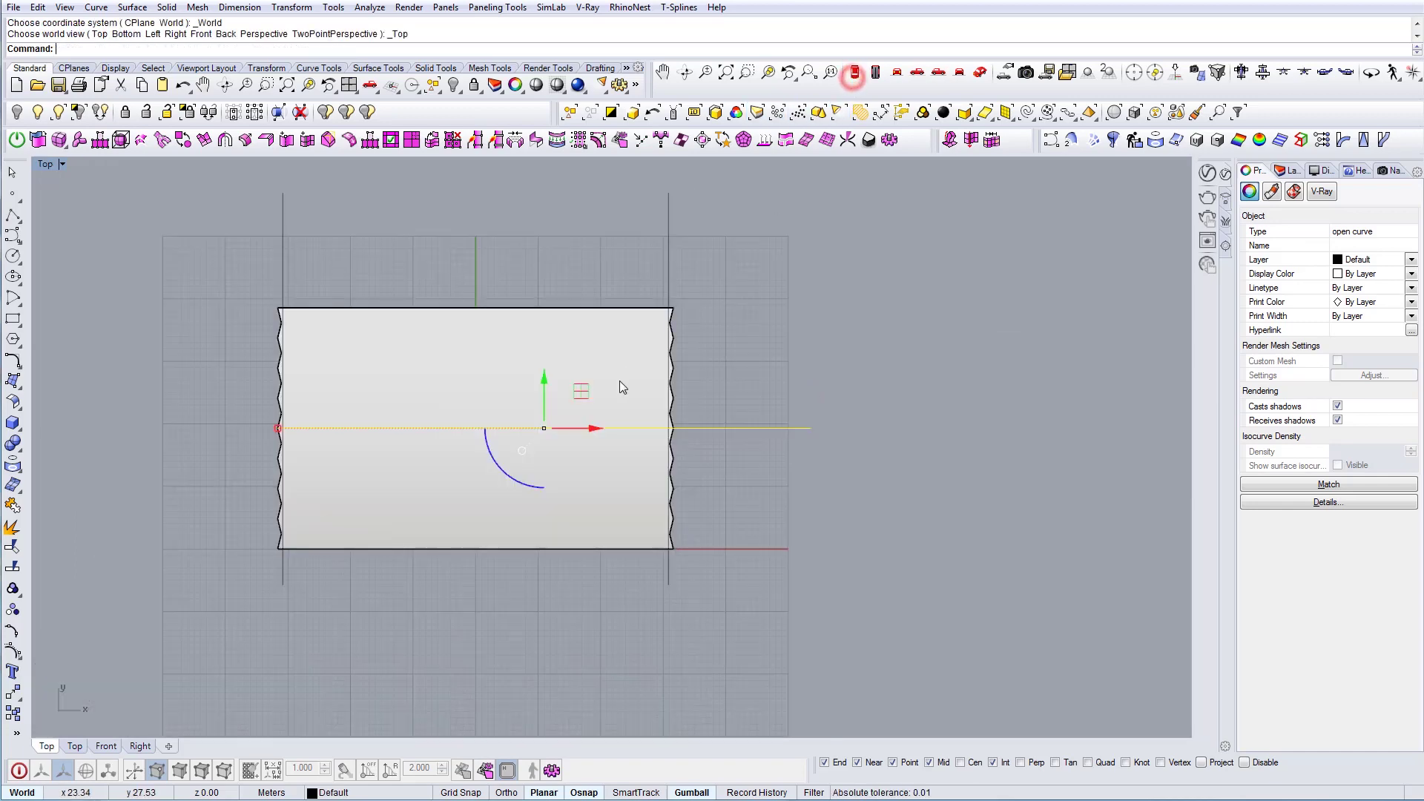
pyautogui.moveTo(571, 451); pyautogui.dragTo(569, 450)
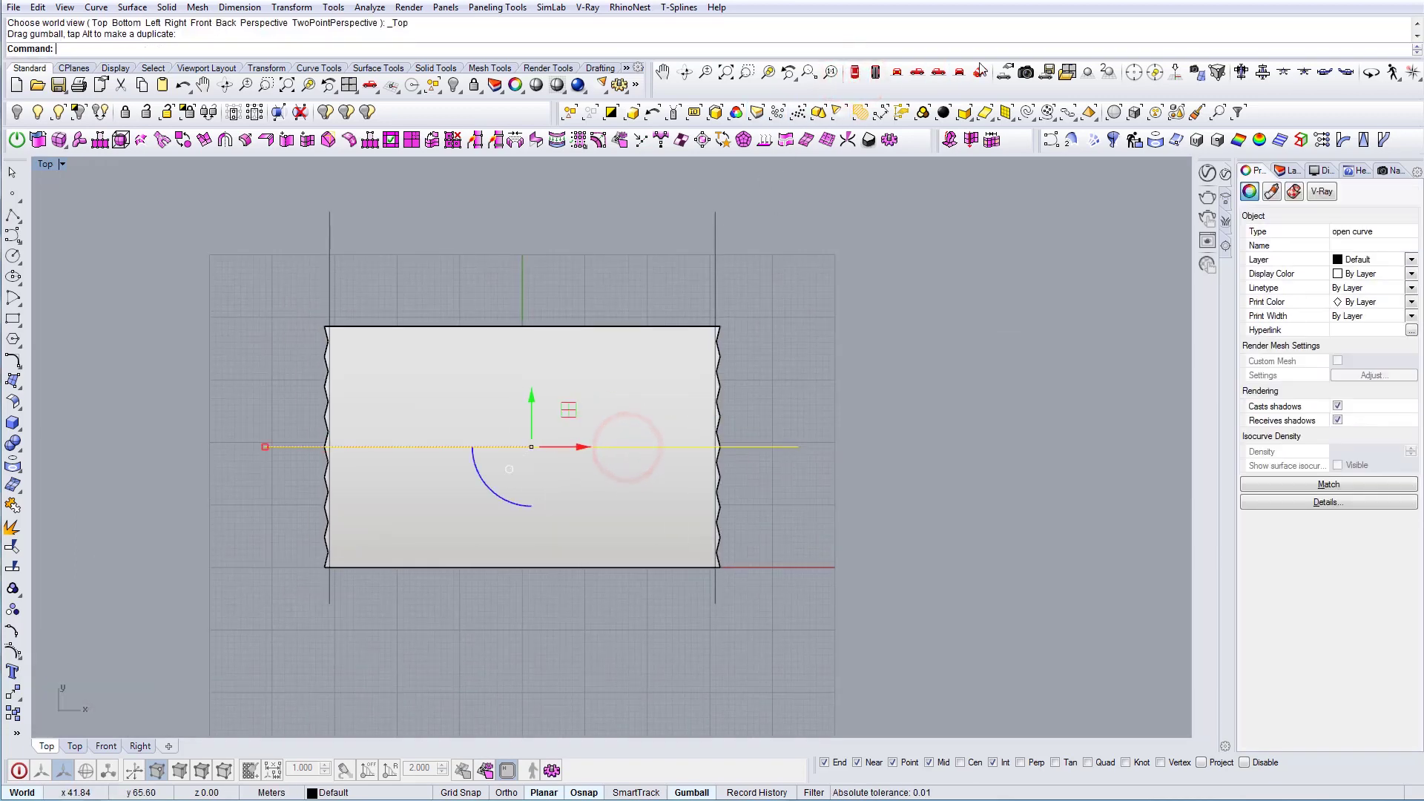
# Extrude the lower line horizontally forward into a flat surface reaching beyond the wavy facade
pyautogui.click(980, 72)
pyautogui.moveTo(697, 454); pyautogui.dragTo(620, 435, button='right')
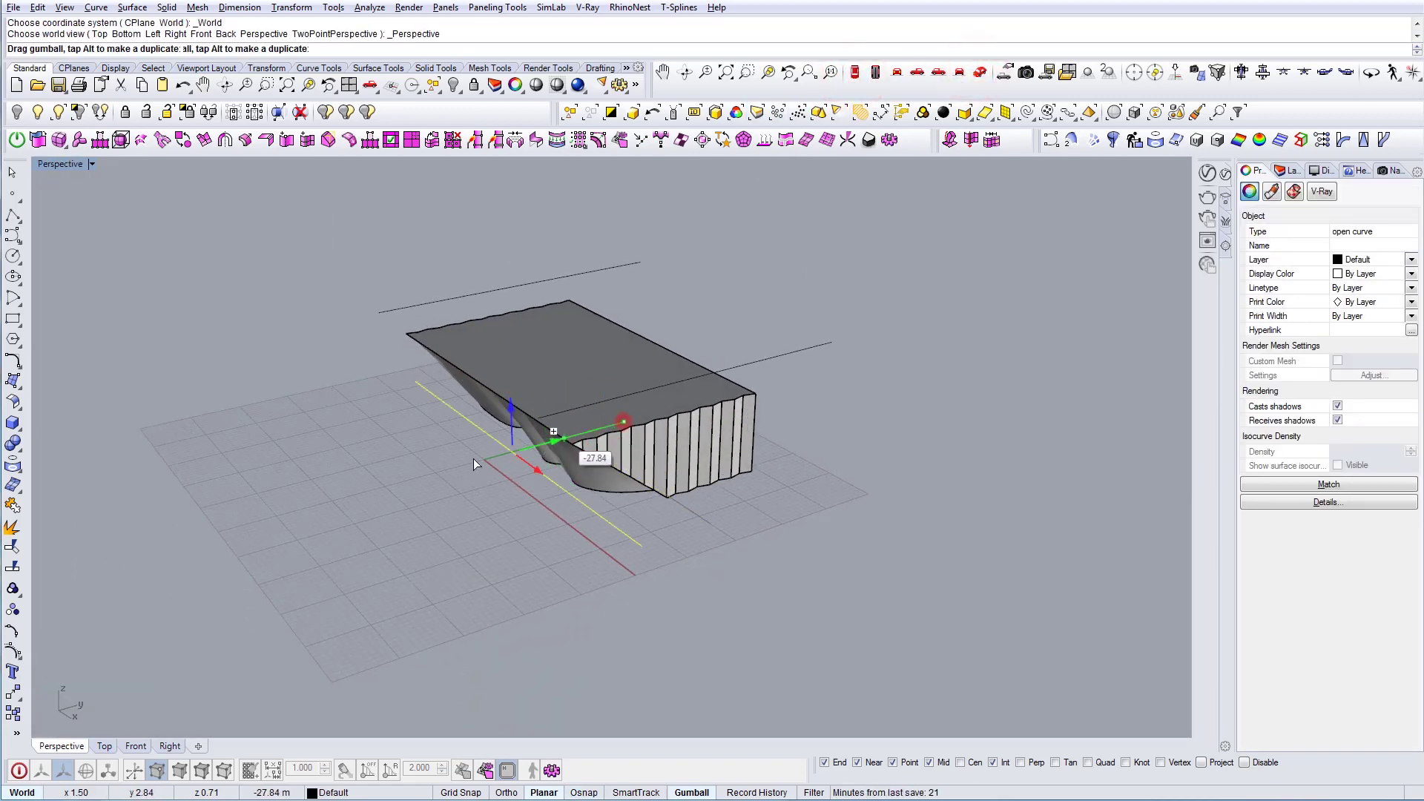
pyautogui.keyDown('ctrl'); pyautogui.keyDown('alt'); pyautogui.moveTo(473, 458); pyautogui.dragTo(469, 465); pyautogui.keyUp('alt'); pyautogui.keyUp('ctrl')
pyautogui.moveTo(460, 494); pyautogui.dragTo(548, 495, button='right')
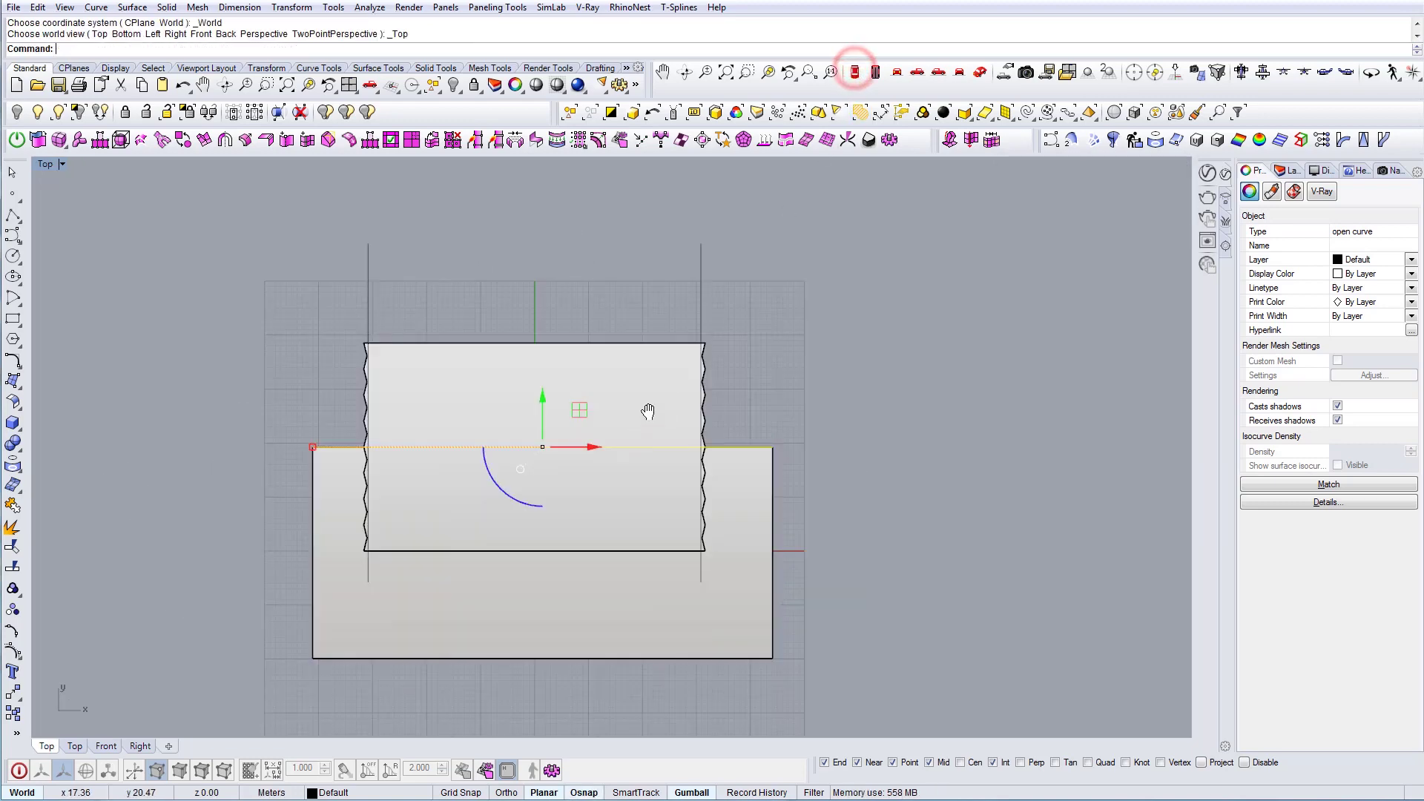
# Examine the glazed wall beneath the wavy facade in the Kilden reference photo
pyautogui.scroll(4, 438, 494)
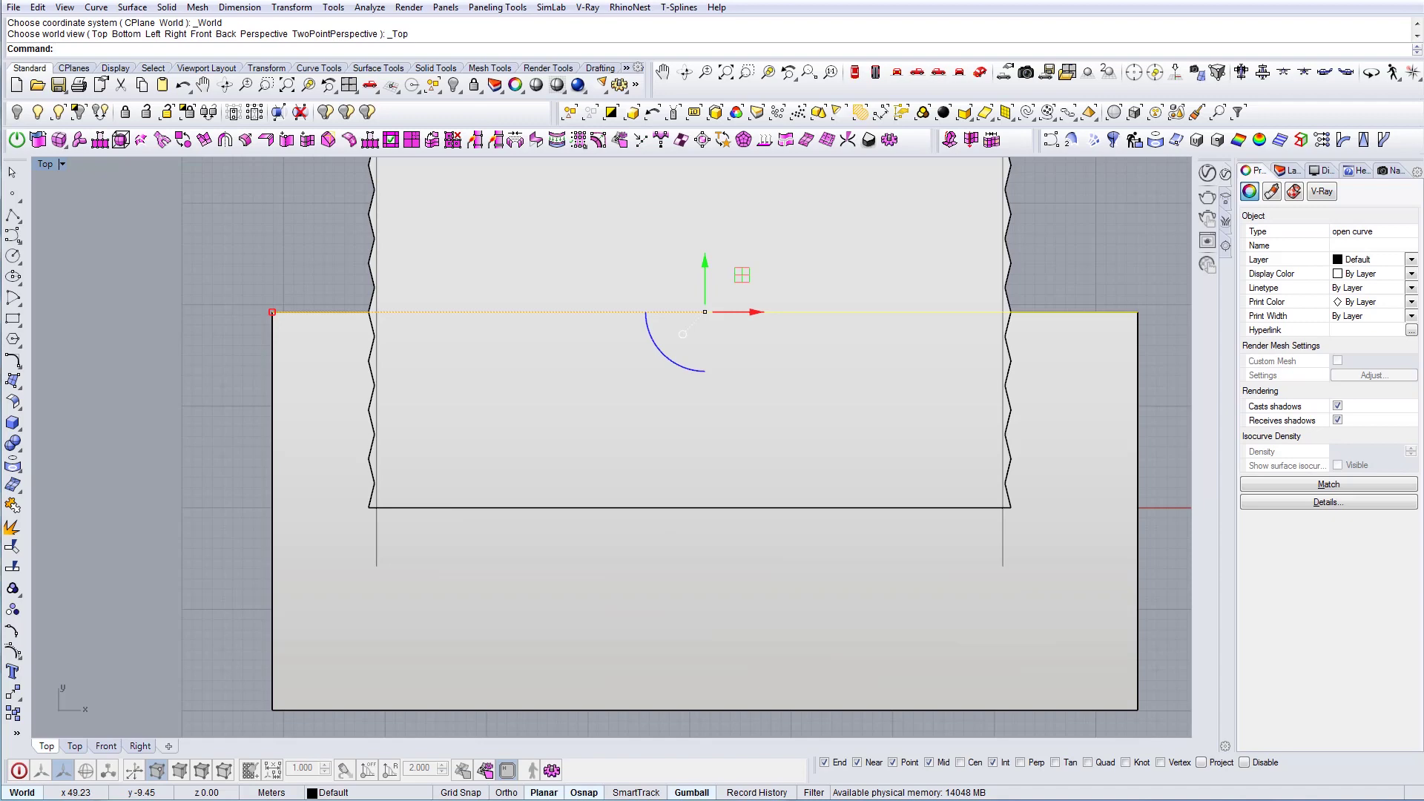
pyautogui.click(468, 800)
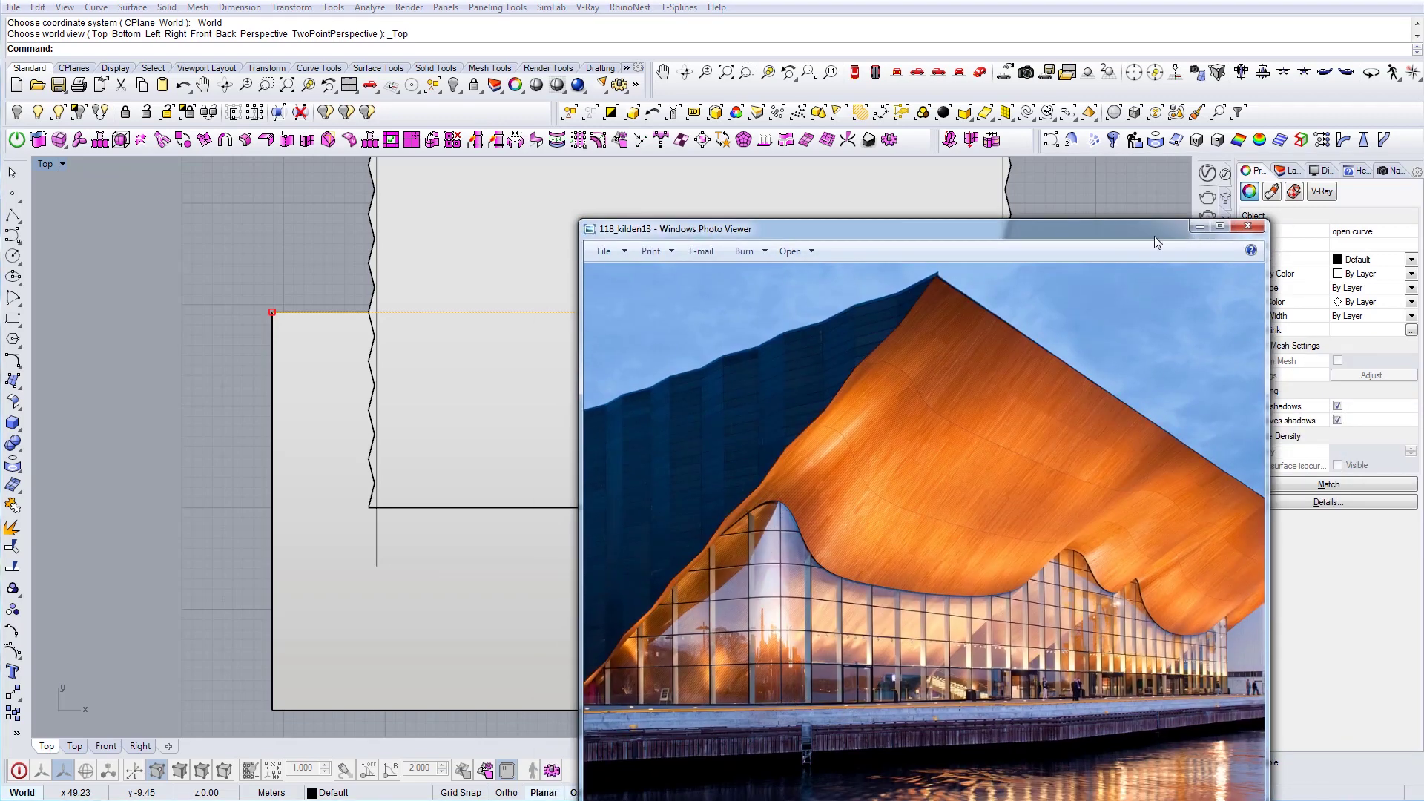
pyautogui.click(1199, 227)
pyautogui.moveTo(393, 324); pyautogui.dragTo(407, 352, button='right')
pyautogui.press('Escape')
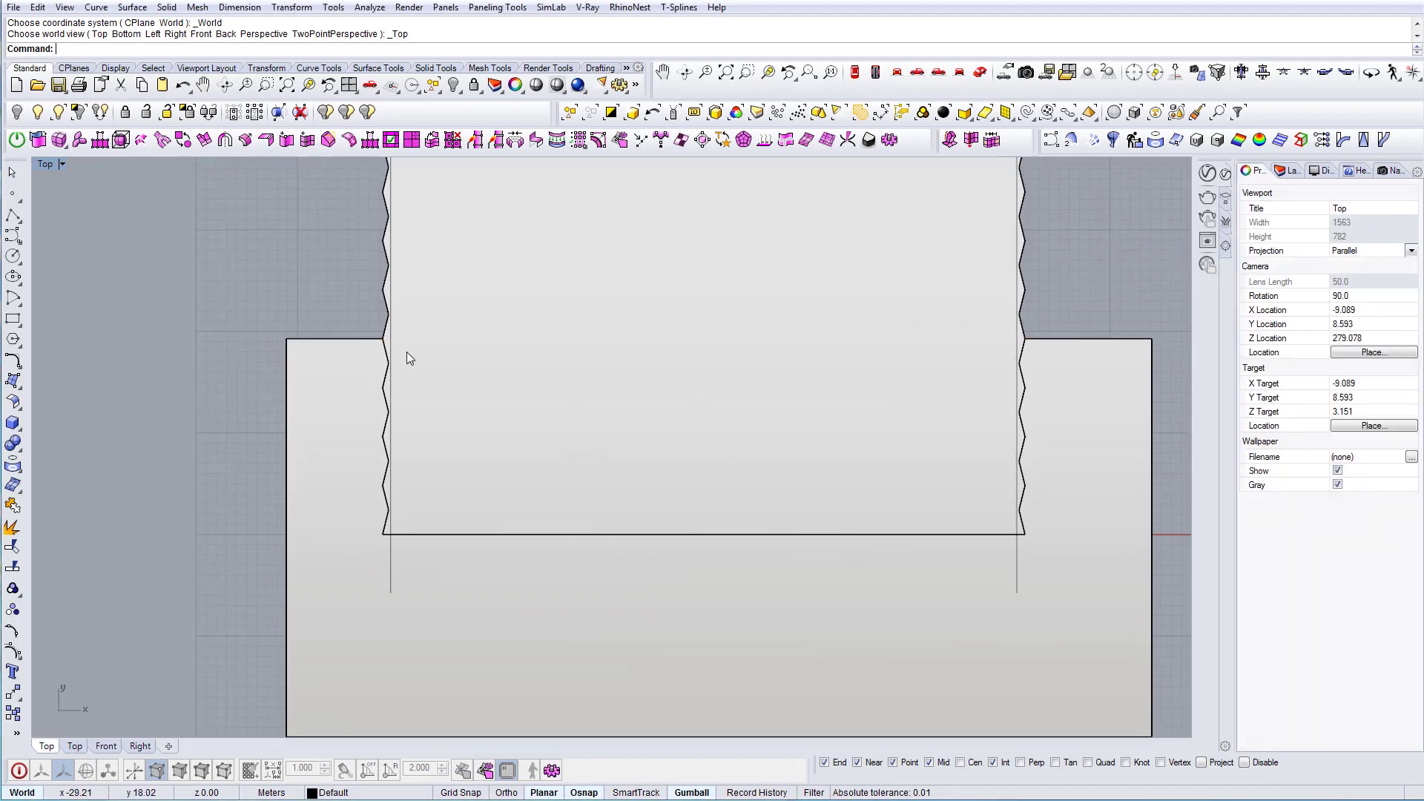
pyautogui.write('Rectangle')
pyautogui.press('Return')
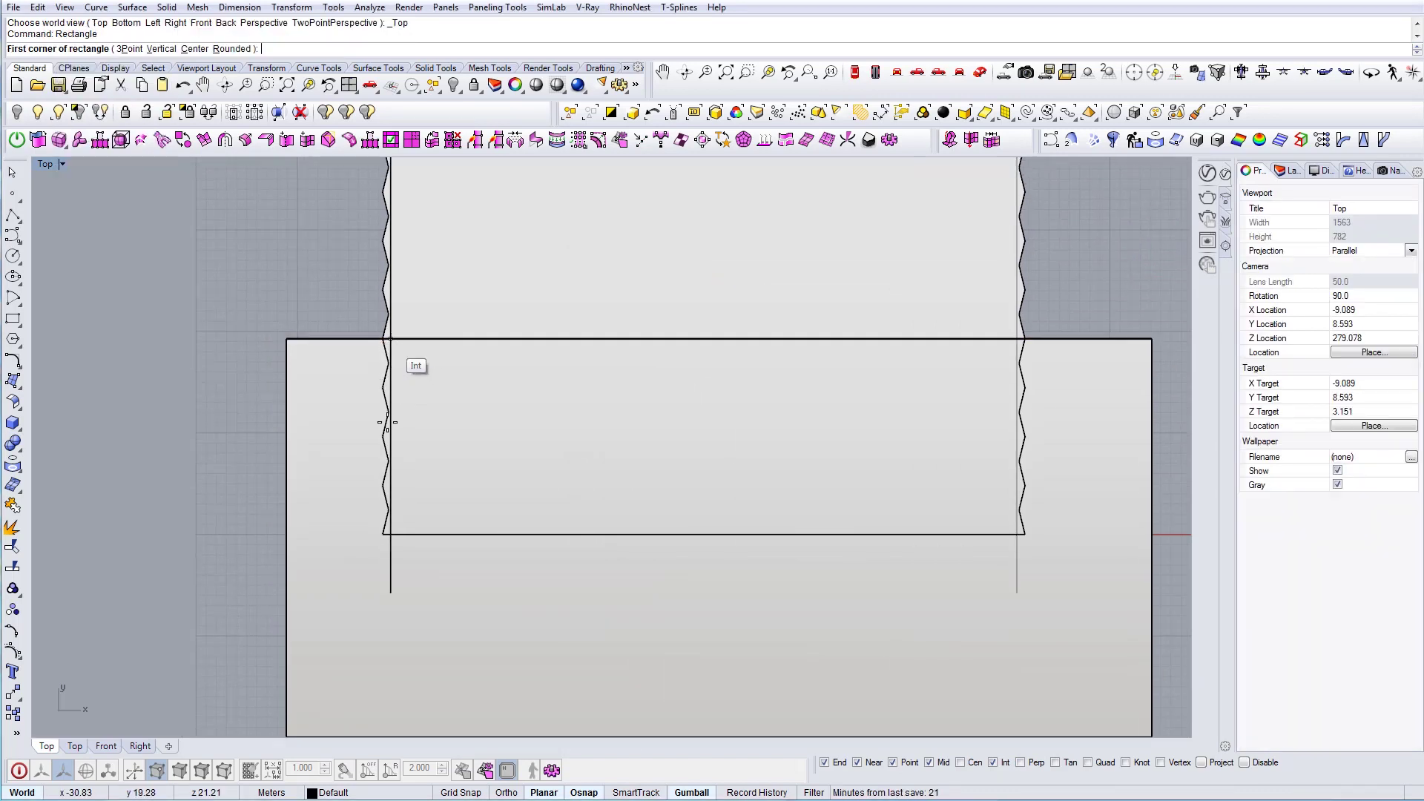
pyautogui.press('Escape')
pyautogui.scroll(-4, 363, 519)
pyautogui.moveTo(388, 522); pyautogui.dragTo(360, 517, button='right')
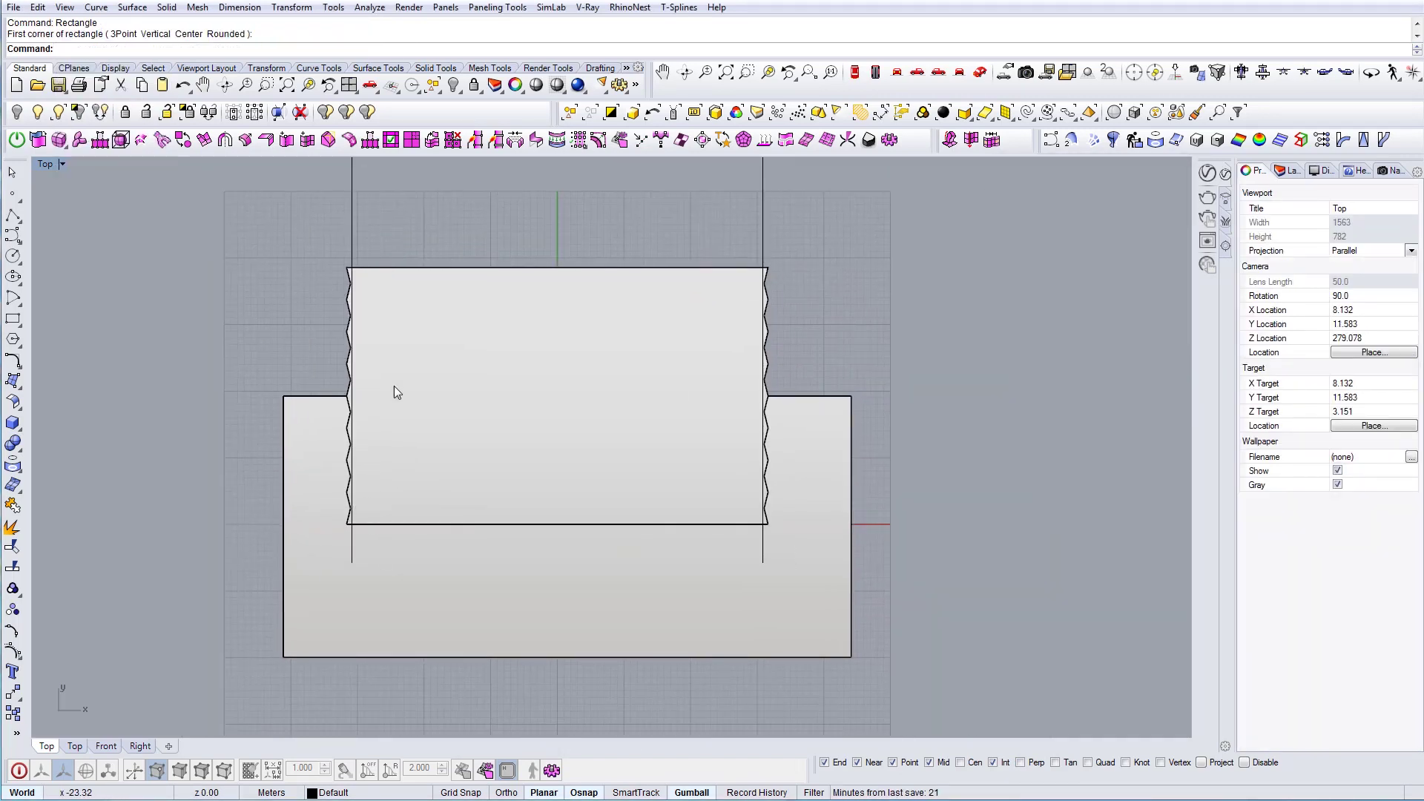
# Draw a rectangle from the intersection of one side line with the lower line to a point on the opposite side line
pyautogui.scroll(1, 394, 392)
pyautogui.press('Return')
pyautogui.click(343, 402)
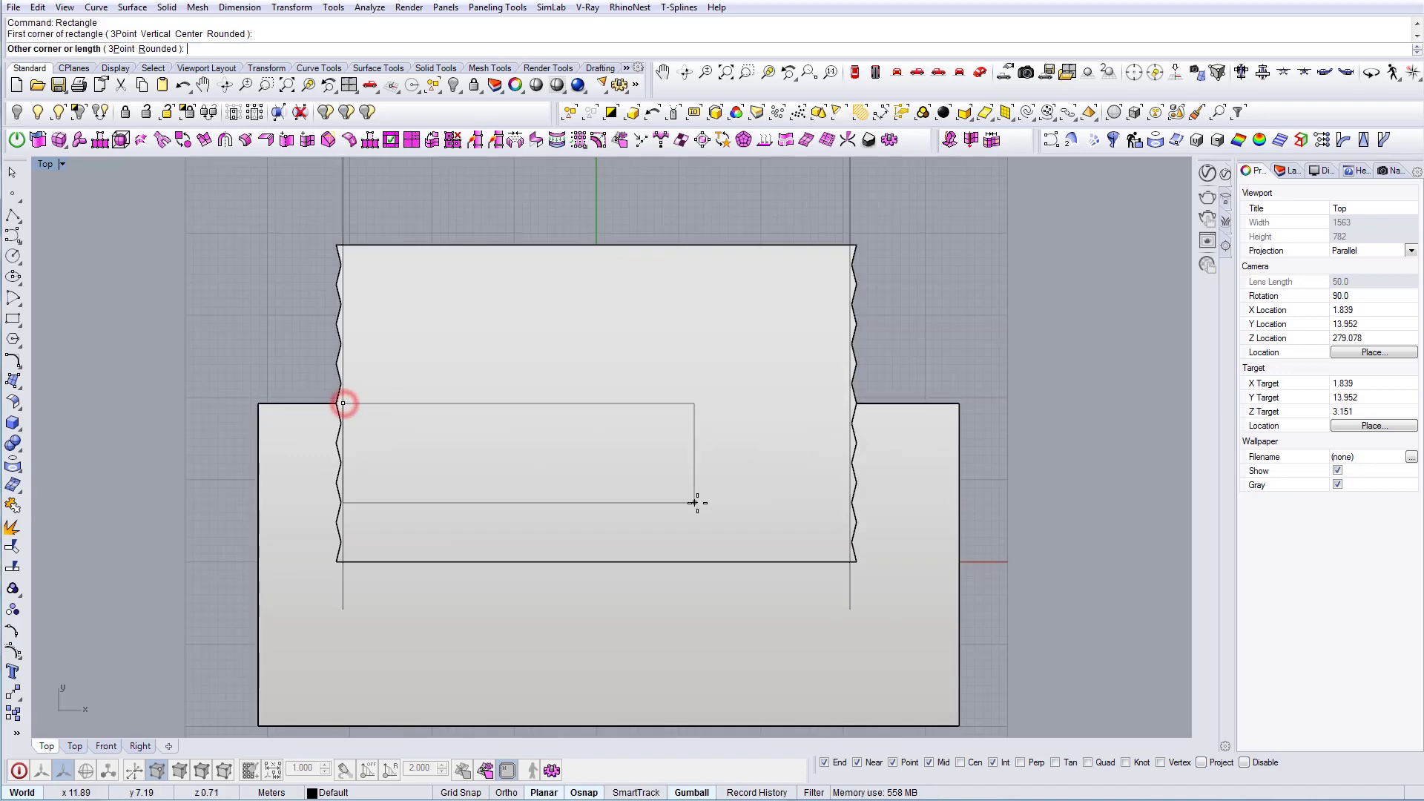
pyautogui.scroll(1, 732, 514)
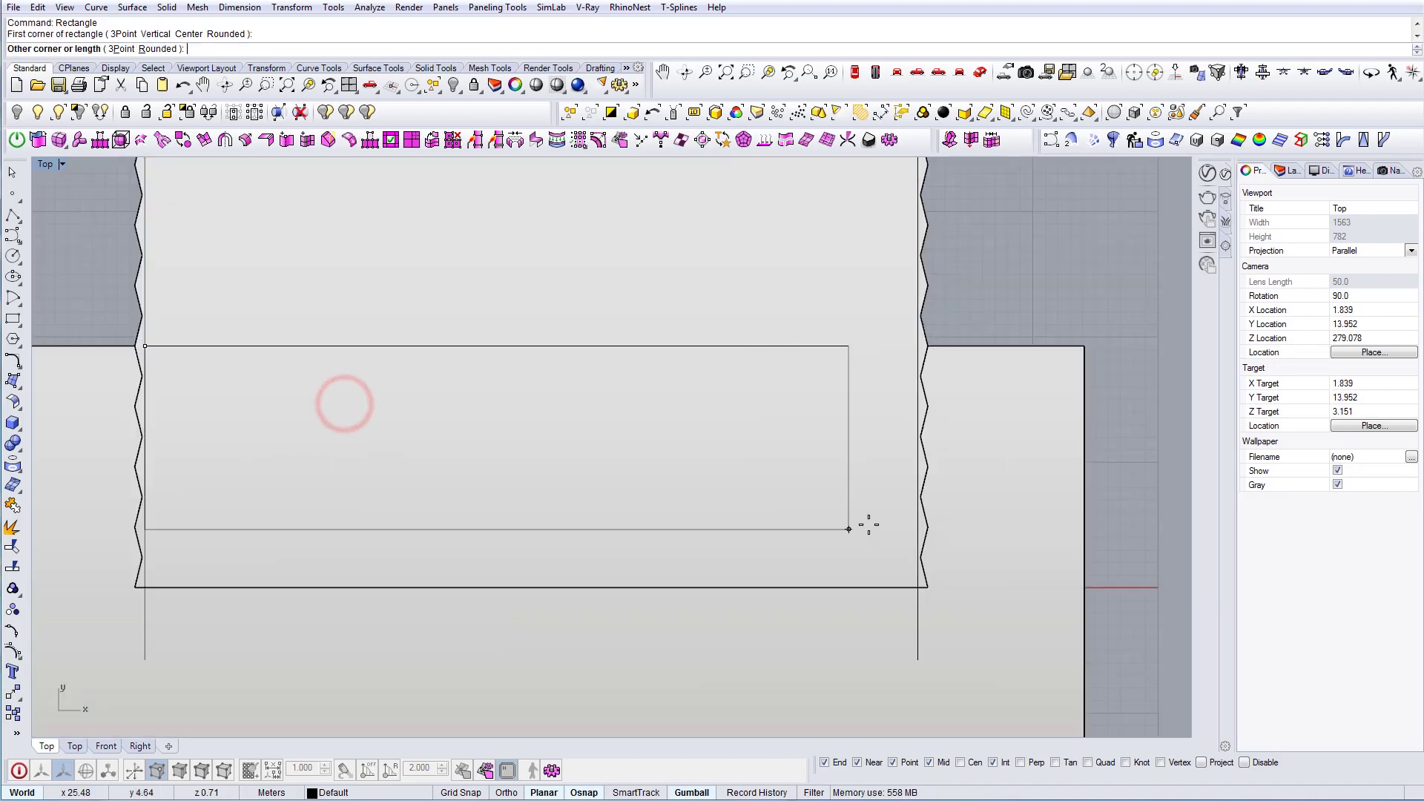
pyautogui.click(912, 479)
pyautogui.click(903, 479)
pyautogui.scroll(-4, 882, 482)
pyautogui.press('Escape')
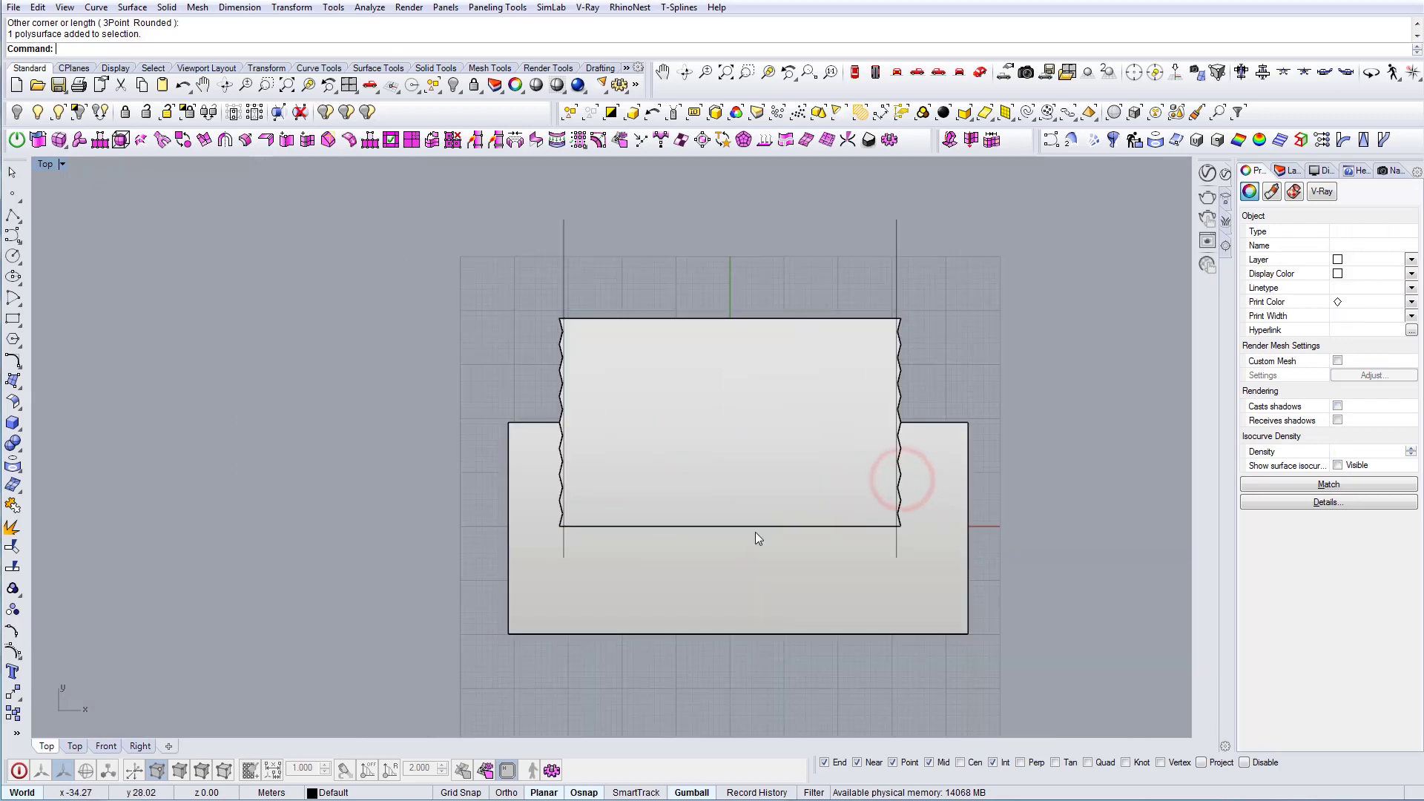
# Delete the flat surface extruded from the lower line, keeping the line itself
pyautogui.click(1024, 614)
pyautogui.click(919, 610)
pyautogui.press('Delete')
# Switch to wireframe display and stretch the rectangle forward past the wavy bottom edge with Scale1D, by a factor of about 1.80
pyautogui.click(63, 164)
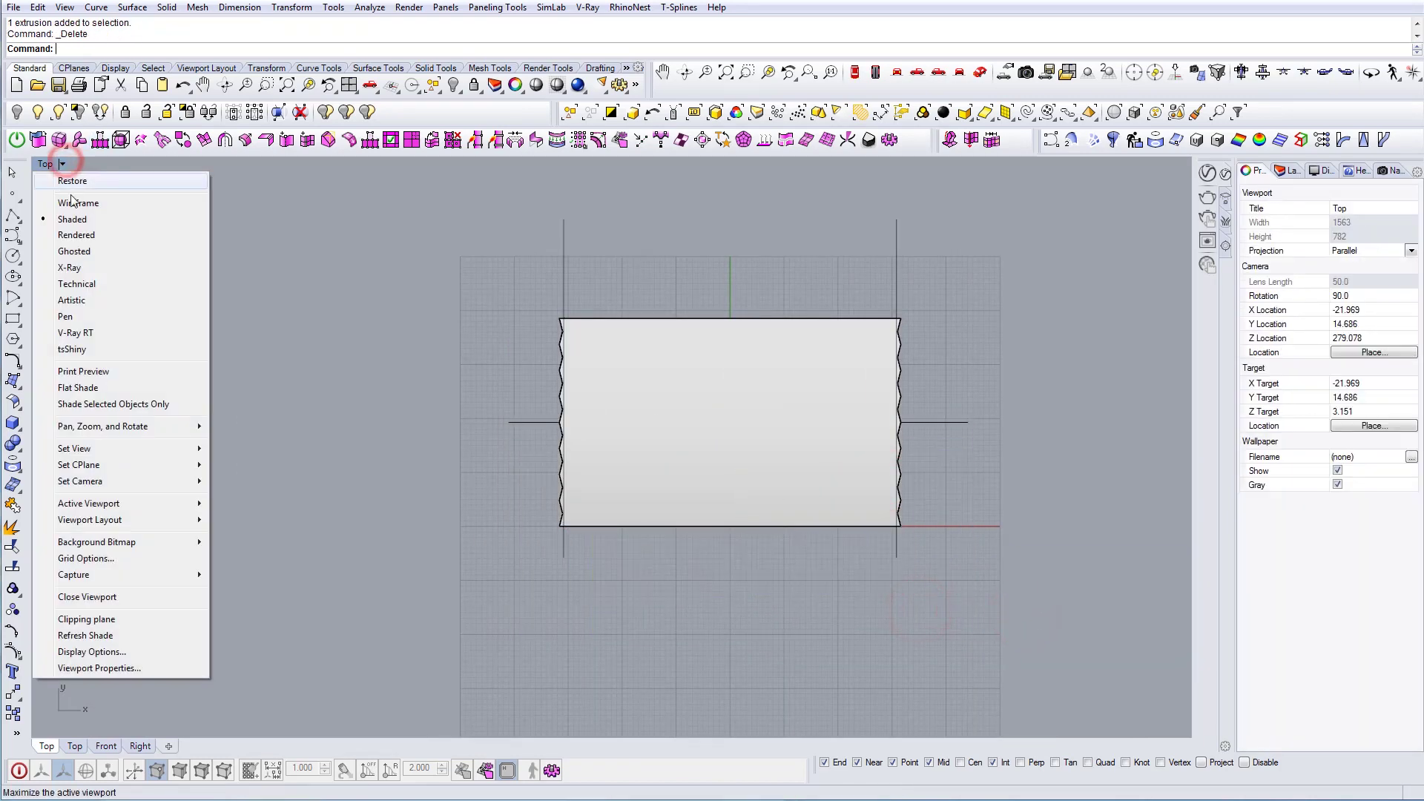
pyautogui.click(72, 196)
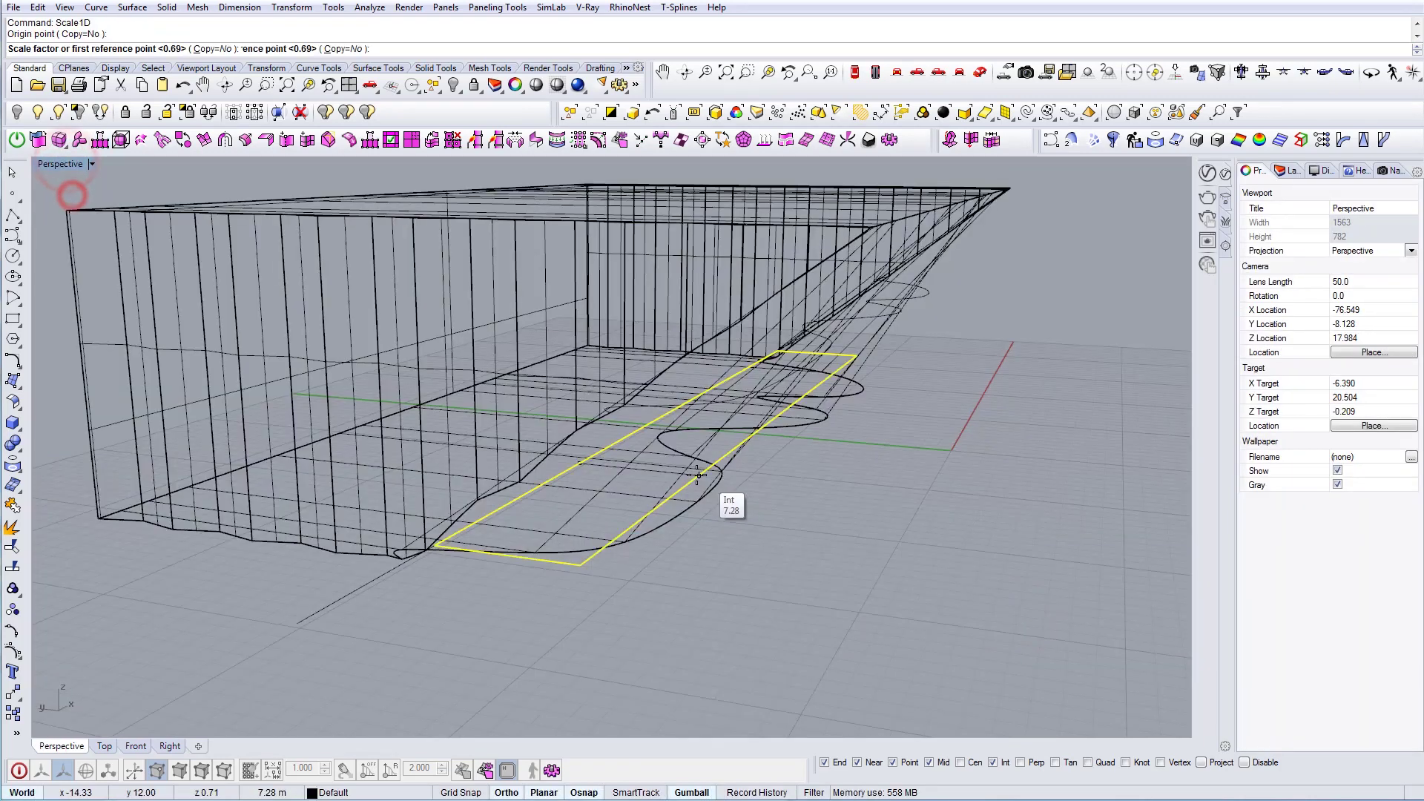
pyautogui.click(698, 474)
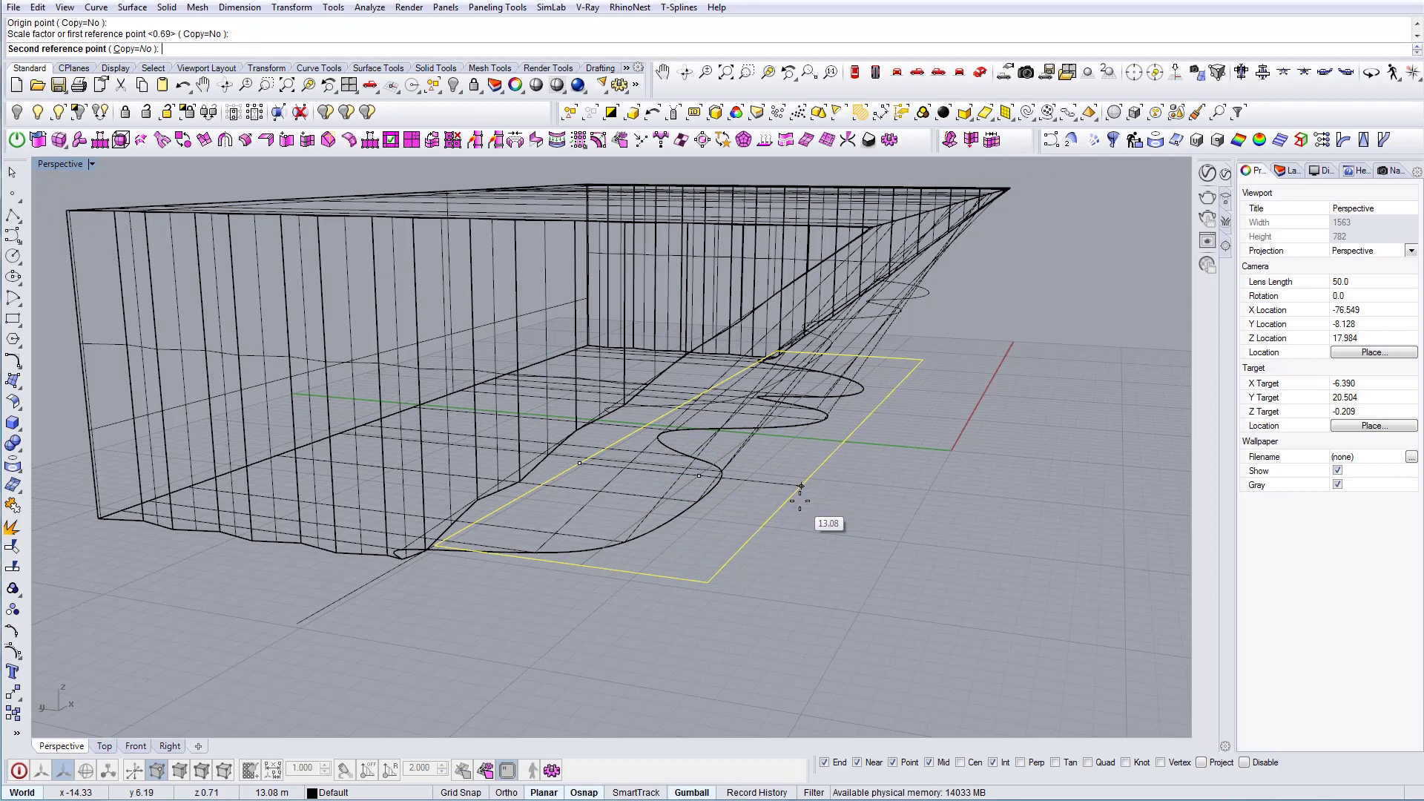
pyautogui.moveTo(800, 501); pyautogui.dragTo(758, 506, button='right')
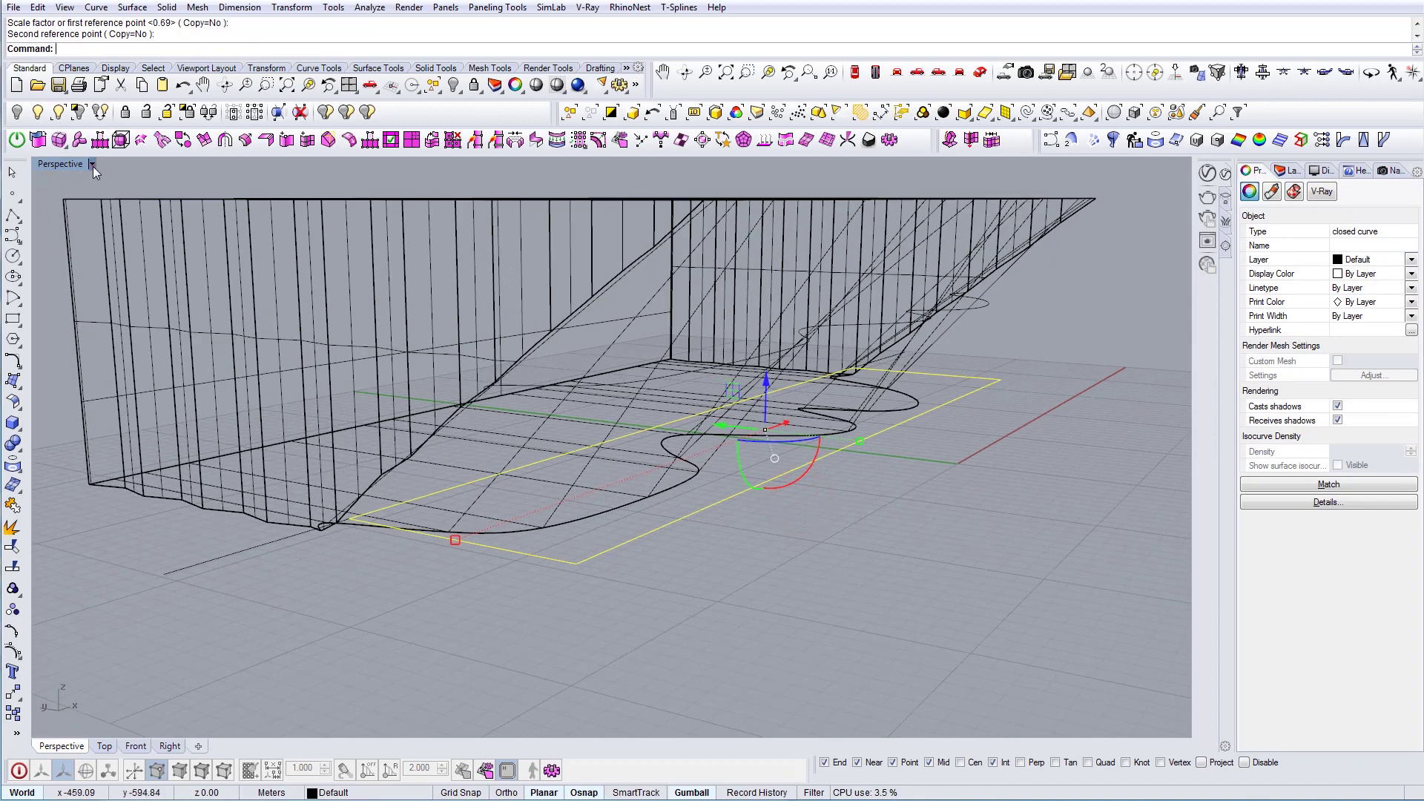
# Return to shaded display and extrude the rectangle upward into a box passing through the wavy facade
pyautogui.click(91, 165)
pyautogui.click(79, 216)
pyautogui.moveTo(765, 375); pyautogui.dragTo(766, 225)
pyautogui.moveTo(722, 341); pyautogui.dragTo(738, 368, button='right')
pyautogui.scroll(-5, 640, 323)
pyautogui.scroll(5, 661, 404)
pyautogui.moveTo(661, 403); pyautogui.dragTo(718, 363, button='right')
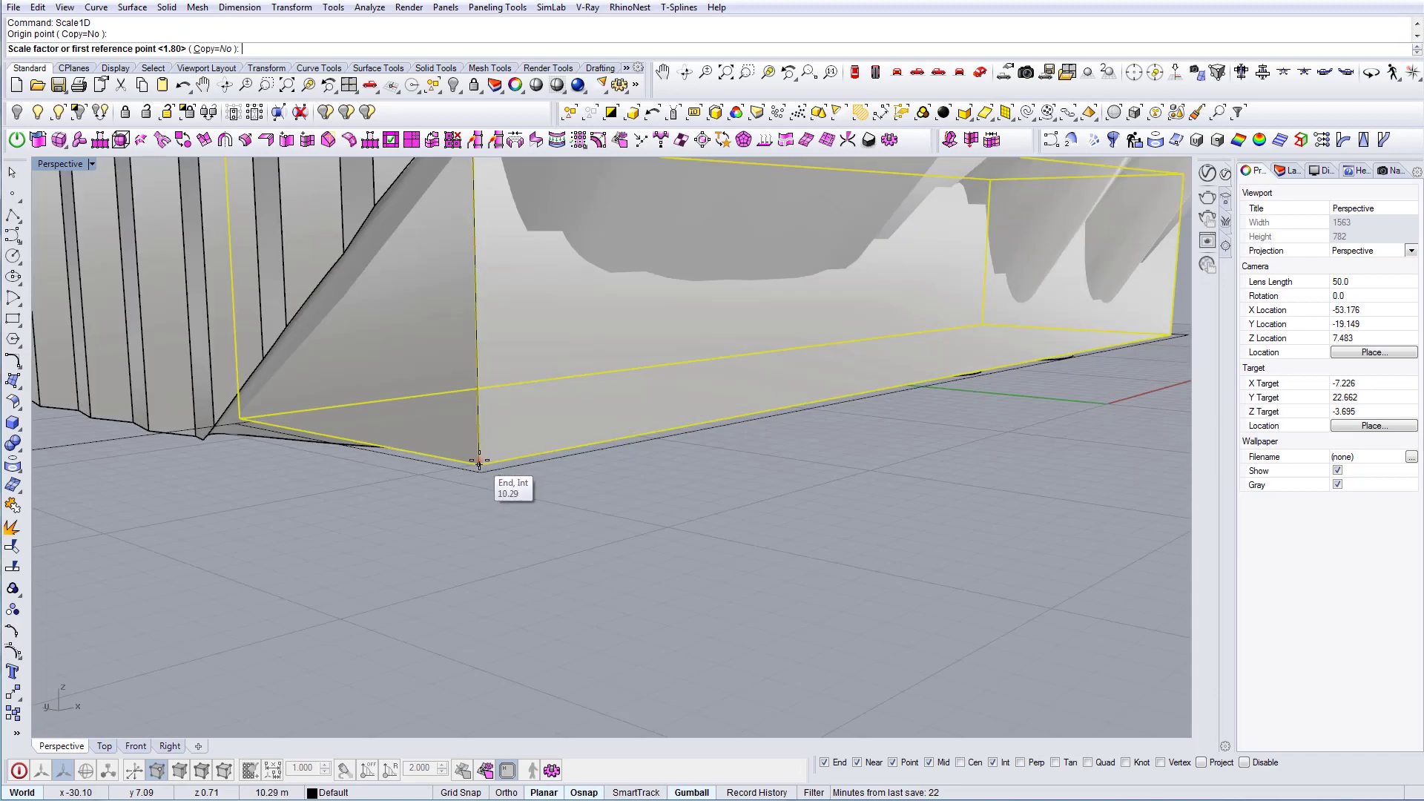
pyautogui.click(479, 464)
pyautogui.click(207, 438)
pyautogui.press('Escape')
# Delete the box extruded through the wavy facade, keeping the ground rectangle it came from
pyautogui.scroll(-8, 358, 476)
pyautogui.moveTo(467, 463); pyautogui.dragTo(362, 489, button='right')
pyautogui.scroll(4, 445, 455)
pyautogui.click(363, 492)
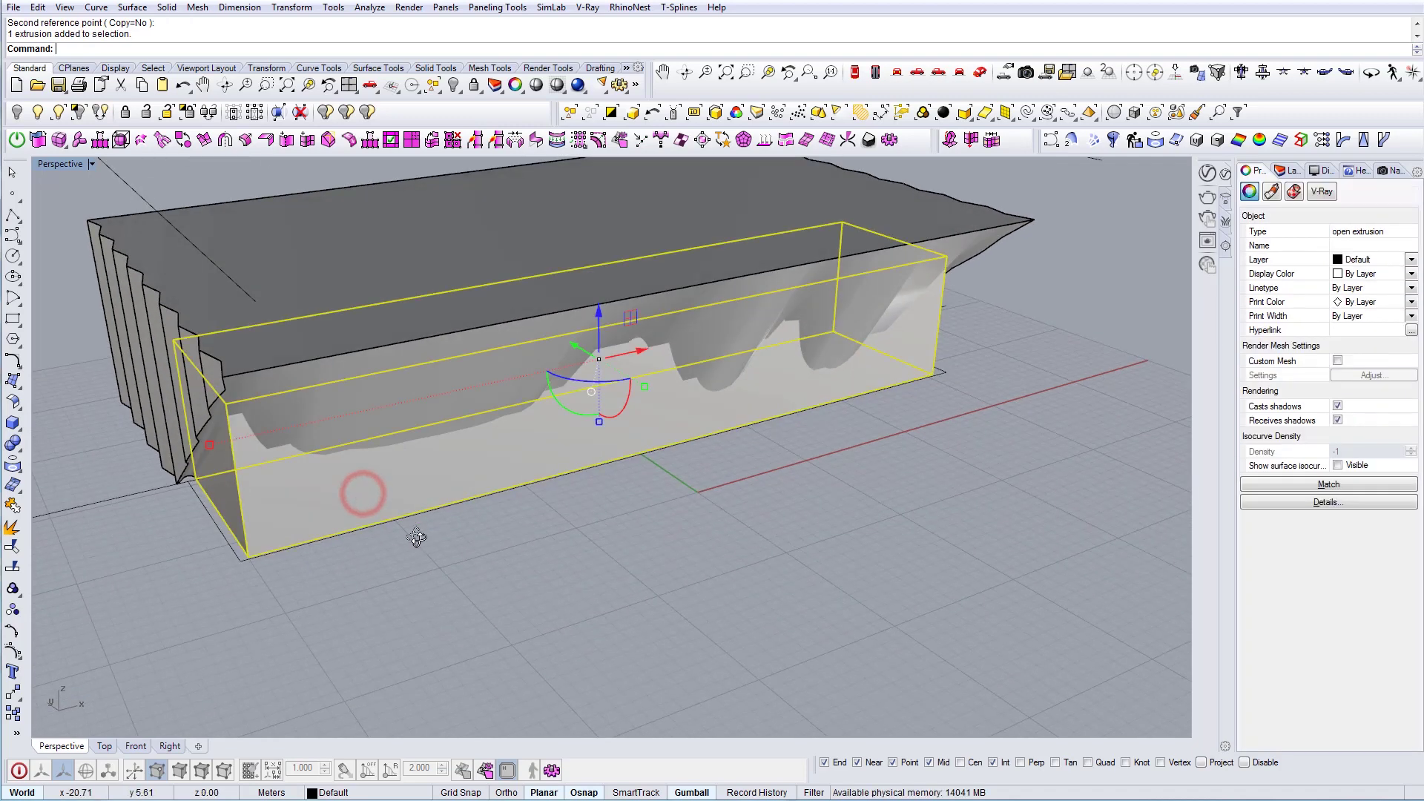
pyautogui.moveTo(416, 537); pyautogui.dragTo(449, 356, button='right')
pyautogui.click(454, 339)
pyautogui.click(522, 267)
pyautogui.press('Delete')
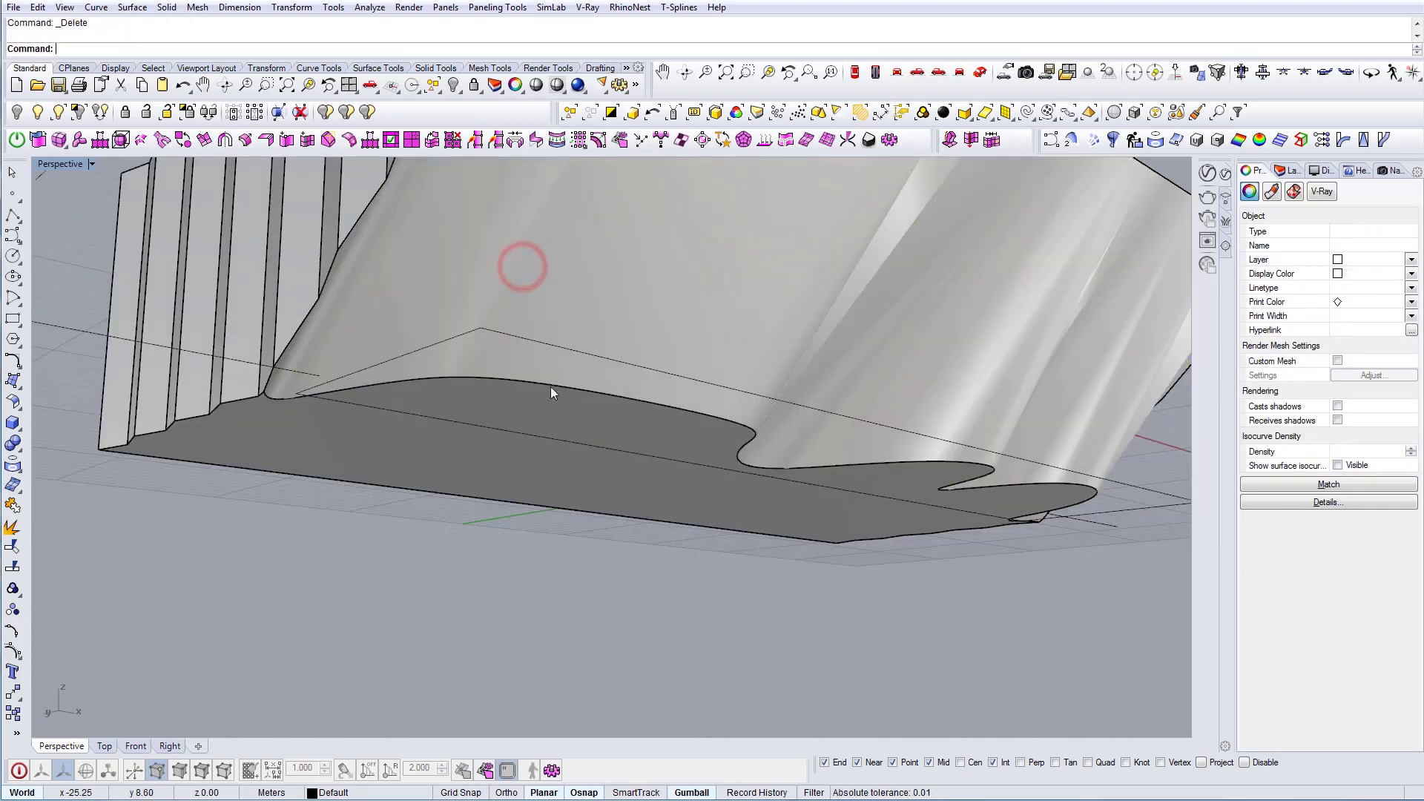
# Explode the ground rectangle and delete its long back edge beneath the building
pyautogui.moveTo(550, 385); pyautogui.dragTo(362, 567, button='right')
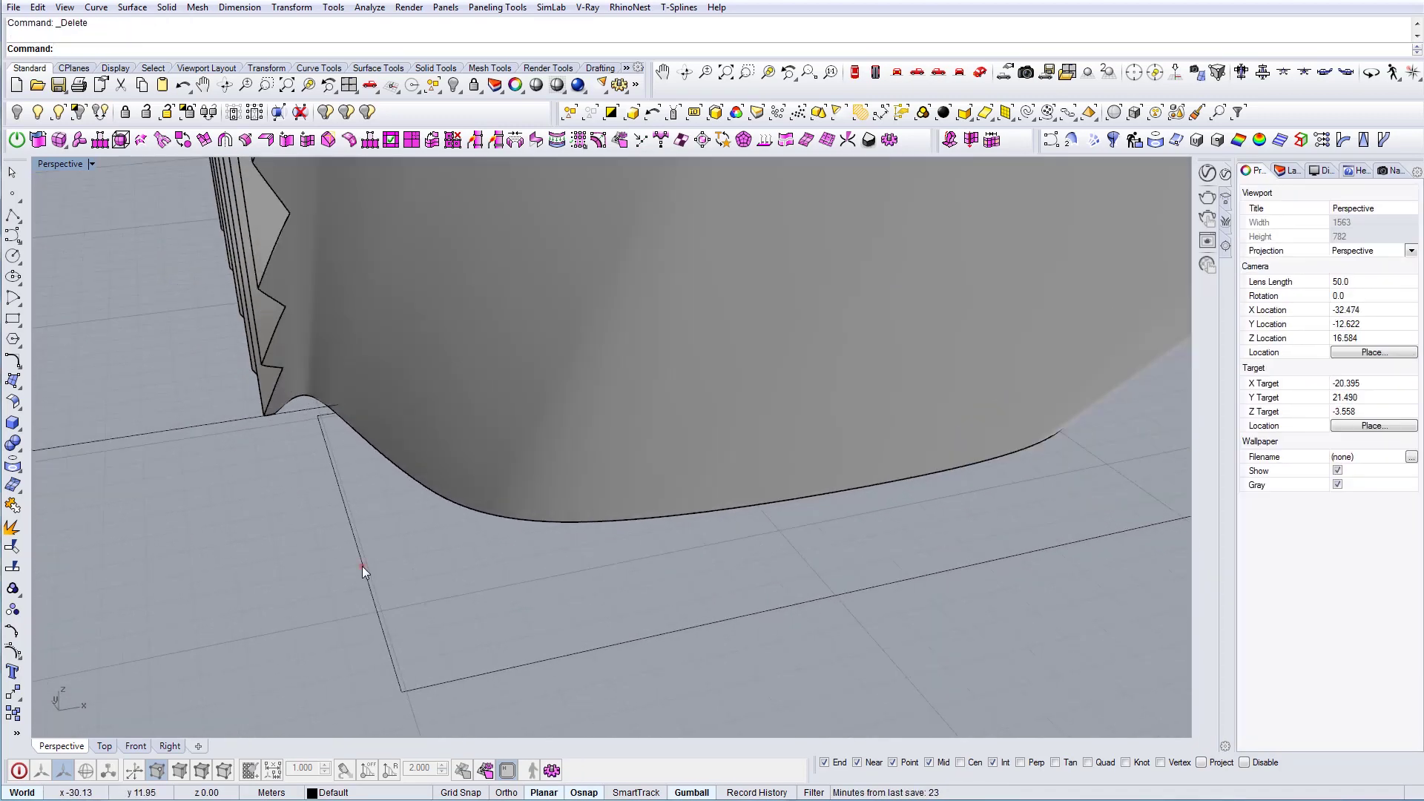
pyautogui.click(362, 566)
pyautogui.scroll(3, 362, 567)
pyautogui.write('Explode')
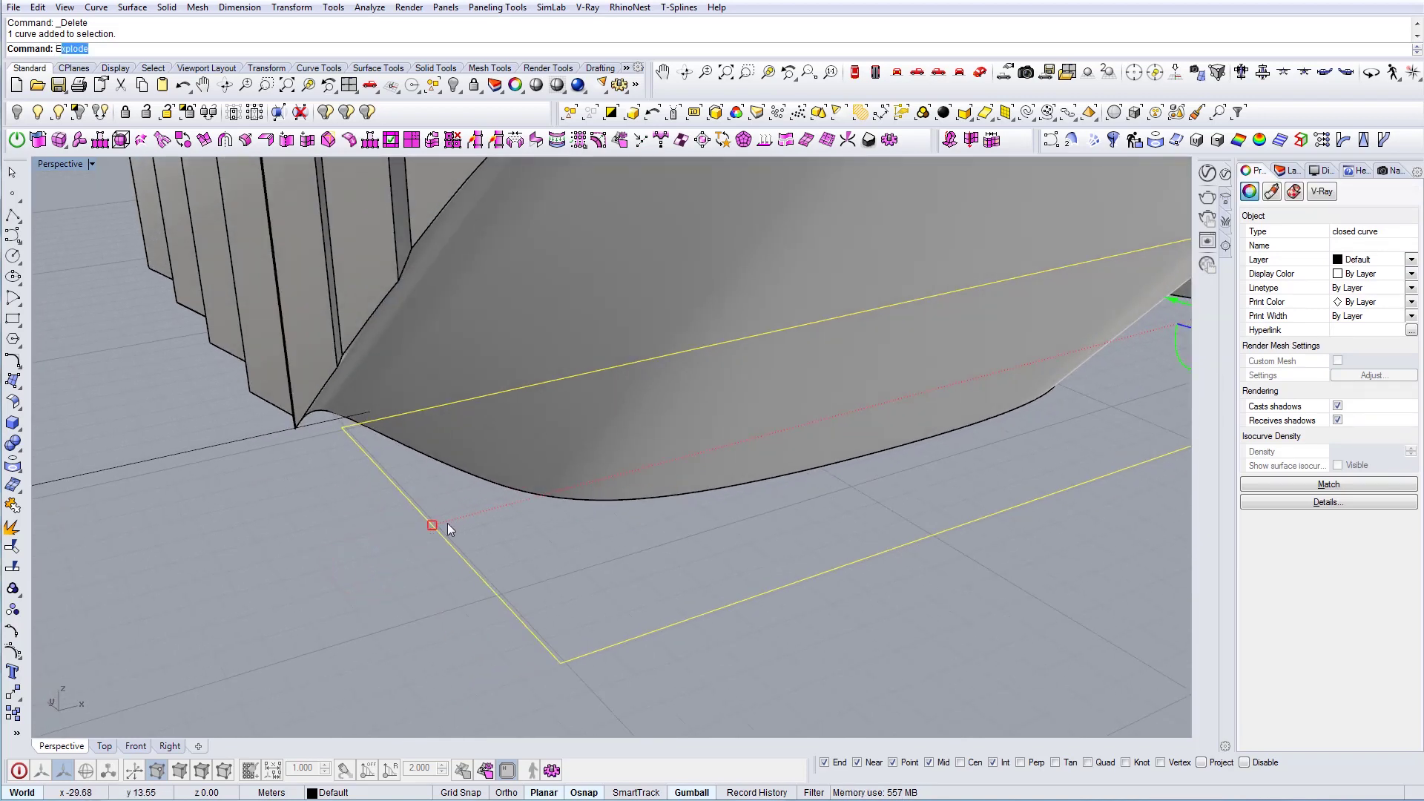
pyautogui.press('Return')
pyautogui.press('Escape')
pyautogui.scroll(8, 350, 430)
pyautogui.click(351, 433)
pyautogui.press('Delete')
pyautogui.scroll(-10, 355, 432)
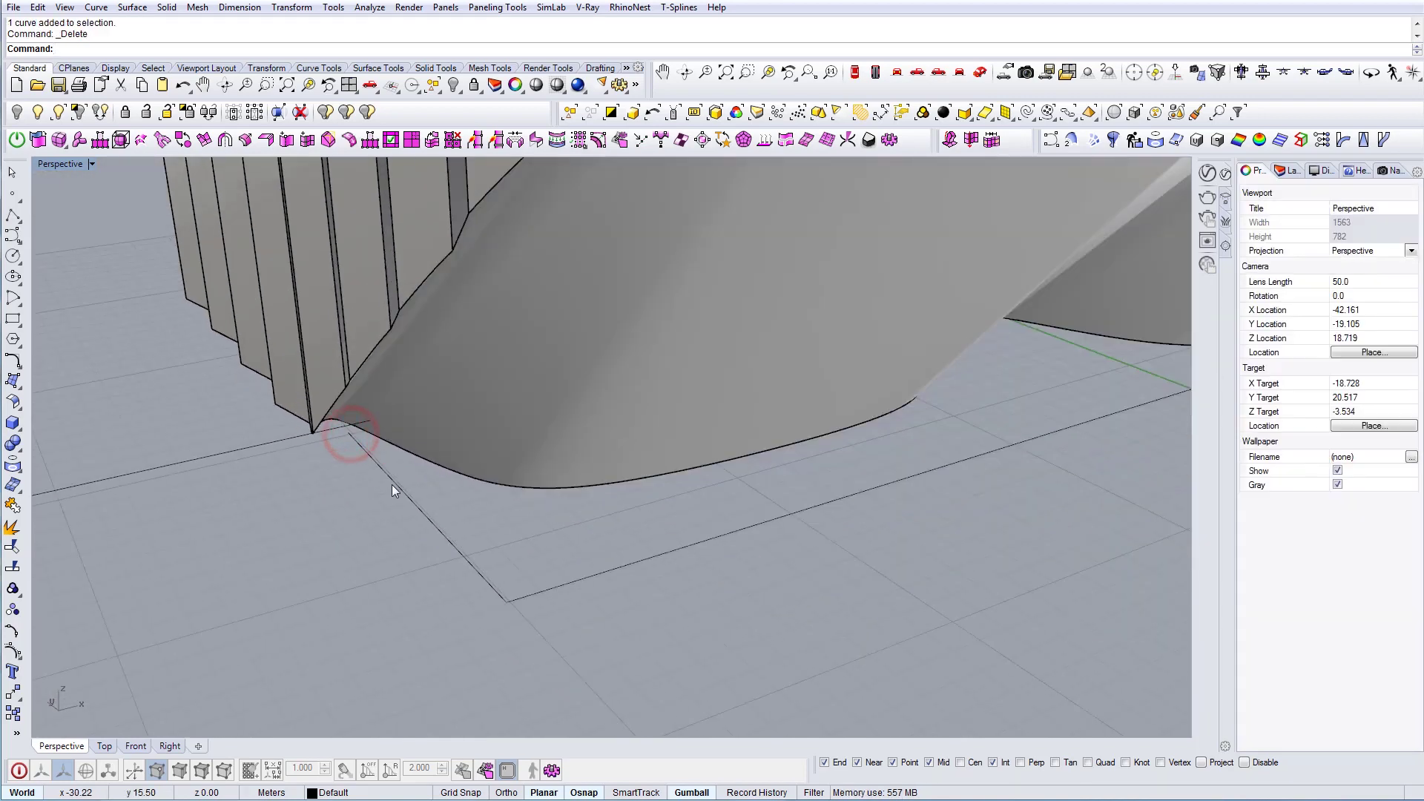
# Try a fillet of radius 2 on the outline's front corner at the negative X end and undo it
pyautogui.click(391, 486)
pyautogui.press('Escape')
pyautogui.write('F')
pyautogui.press('Return')
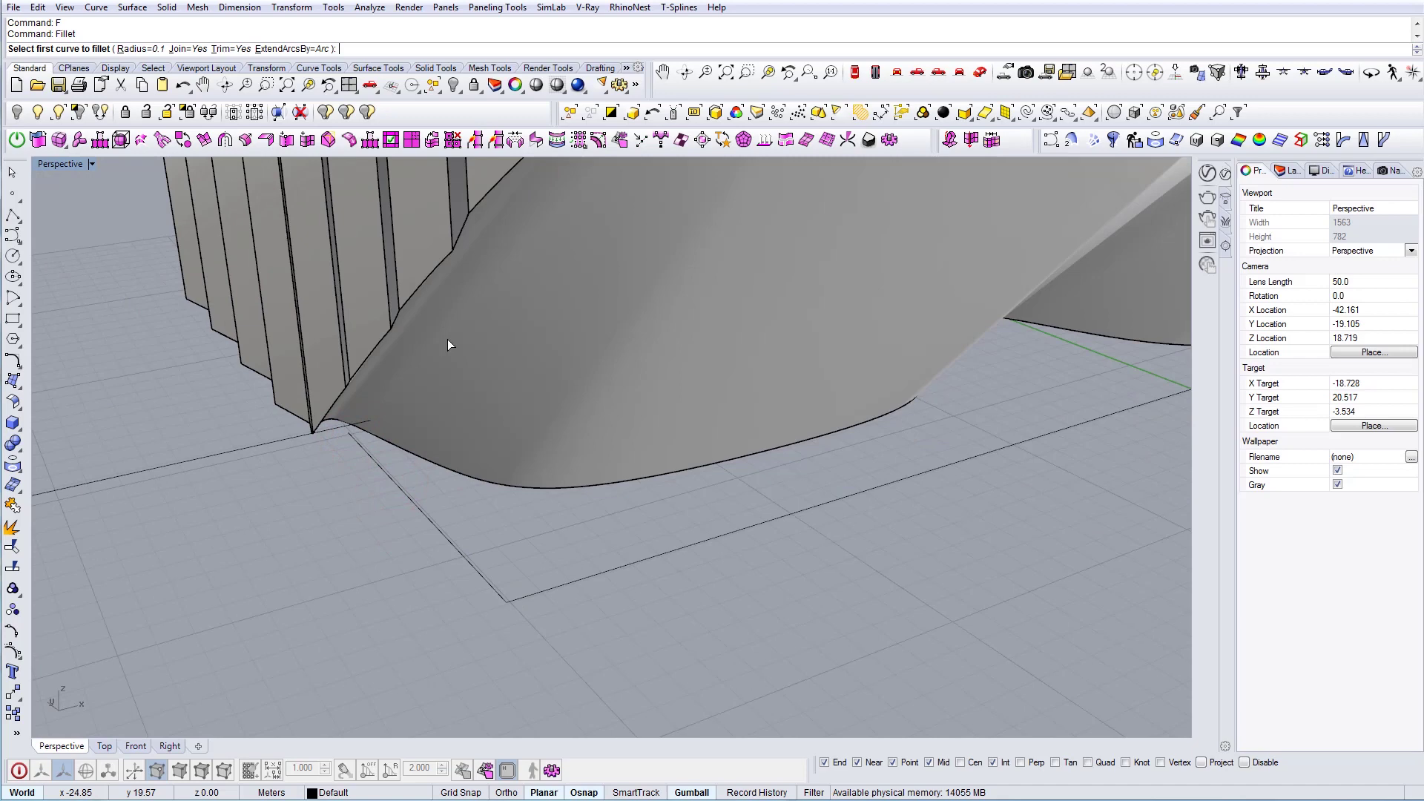
pyautogui.click(152, 48)
pyautogui.write('2')
pyautogui.press('Return')
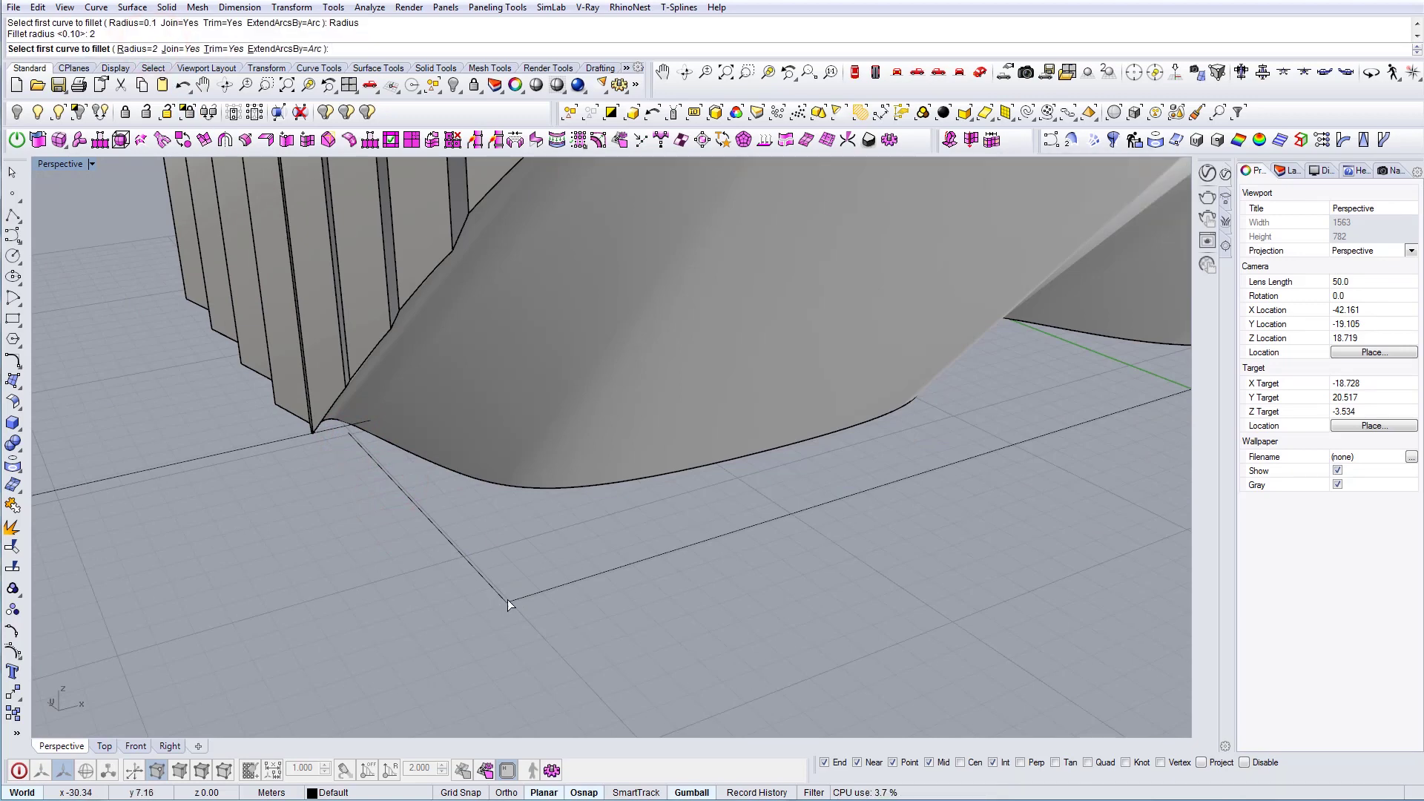
pyautogui.click(531, 593)
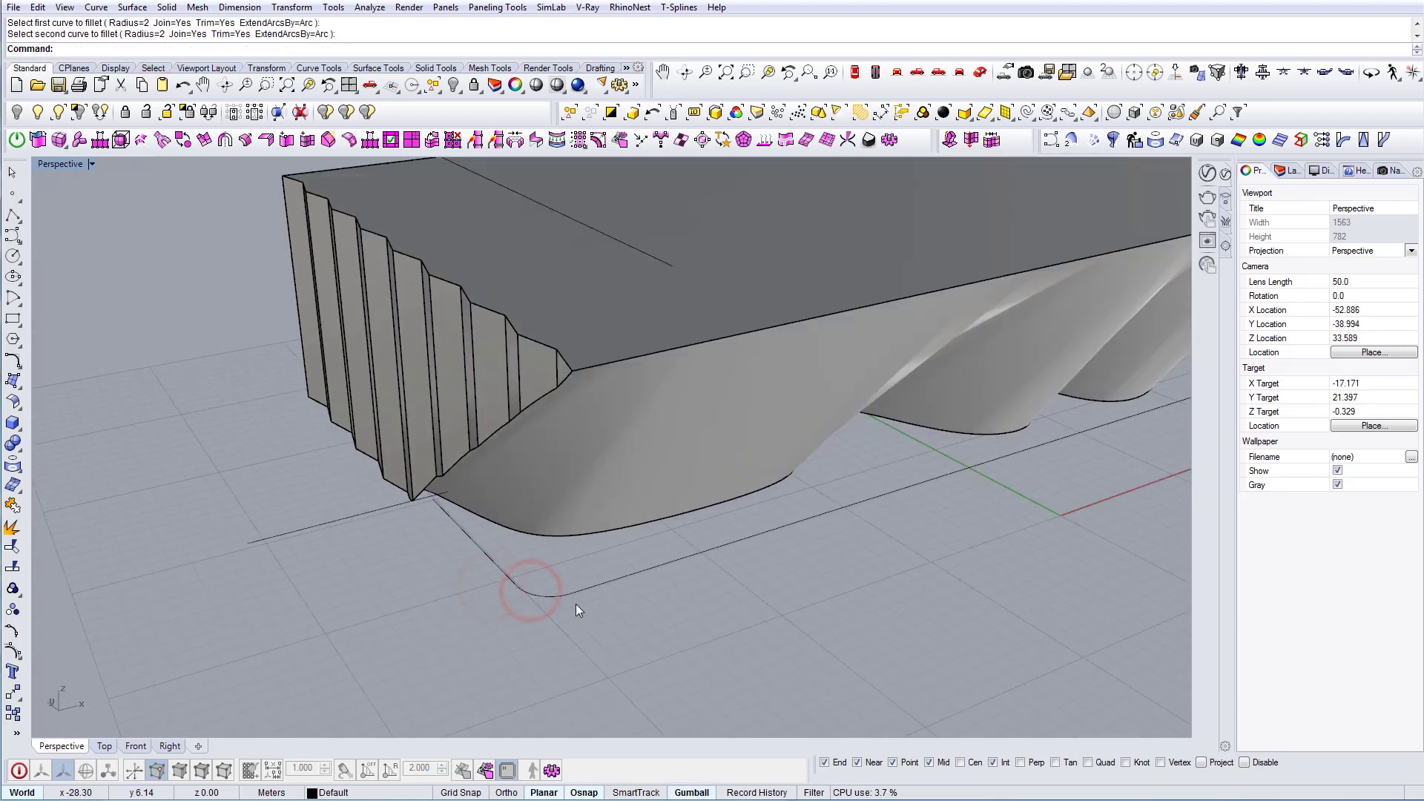
pyautogui.hotkey('ctrl', 'z')
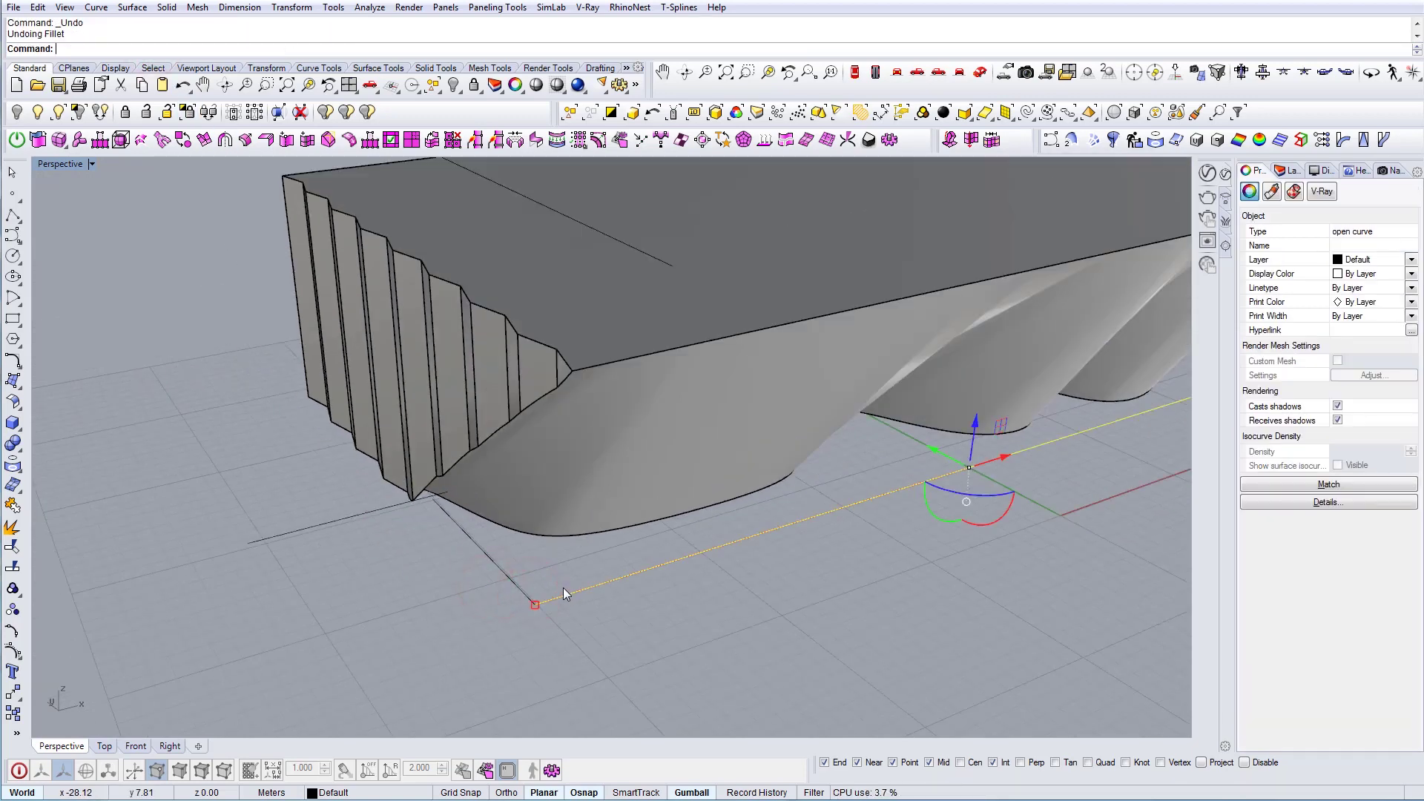
# Fillet both front corners of the open ground outline with a radius of 3
pyautogui.write('f')
pyautogui.press('Return')
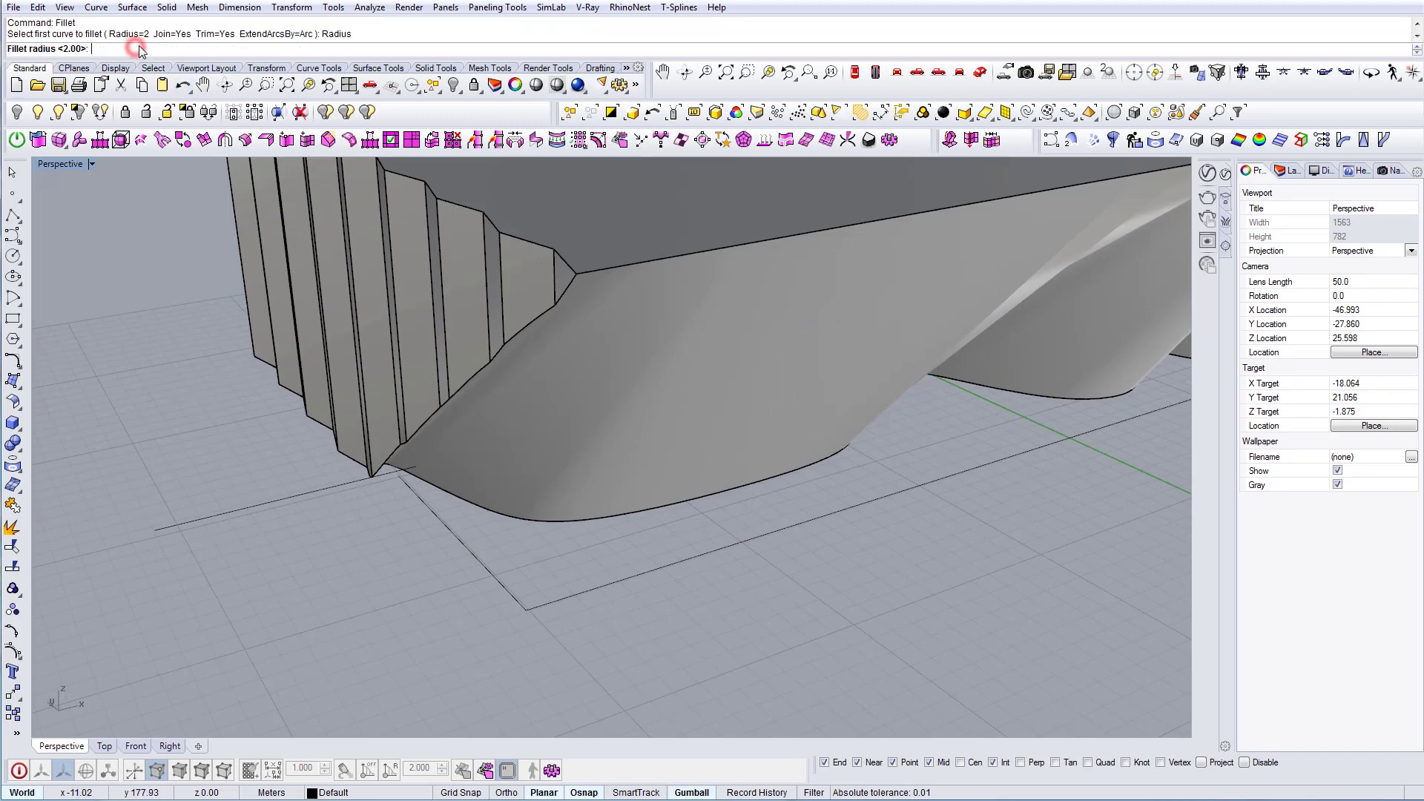
pyautogui.click(559, 599)
pyautogui.click(510, 599)
pyautogui.moveTo(510, 599); pyautogui.dragTo(931, 591, button='right')
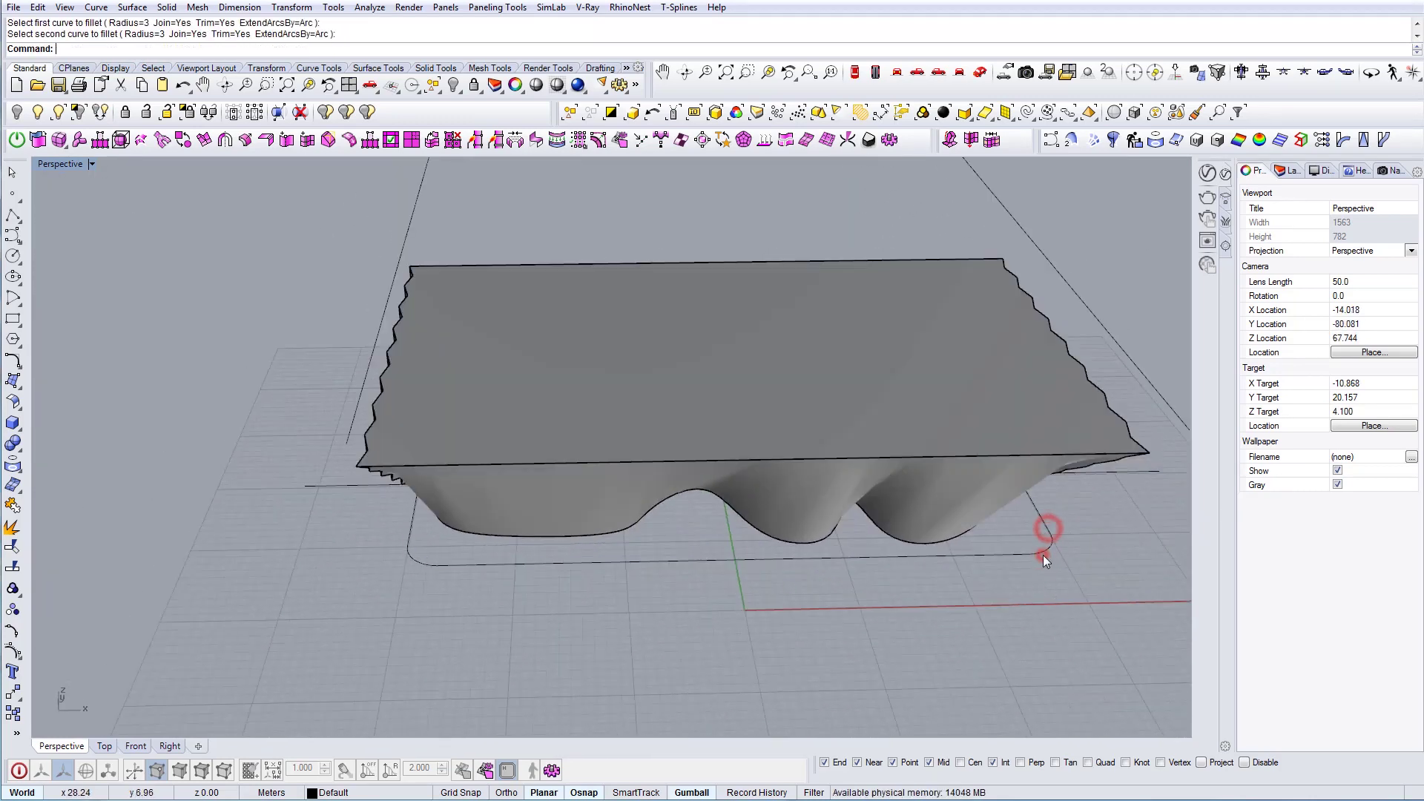
pyautogui.moveTo(1043, 555); pyautogui.dragTo(982, 543, button='right')
# Select the filleted ground outline and run Join on its segments
pyautogui.moveTo(1058, 636); pyautogui.dragTo(993, 581)
pyautogui.moveTo(993, 582); pyautogui.dragTo(1036, 584, button='right')
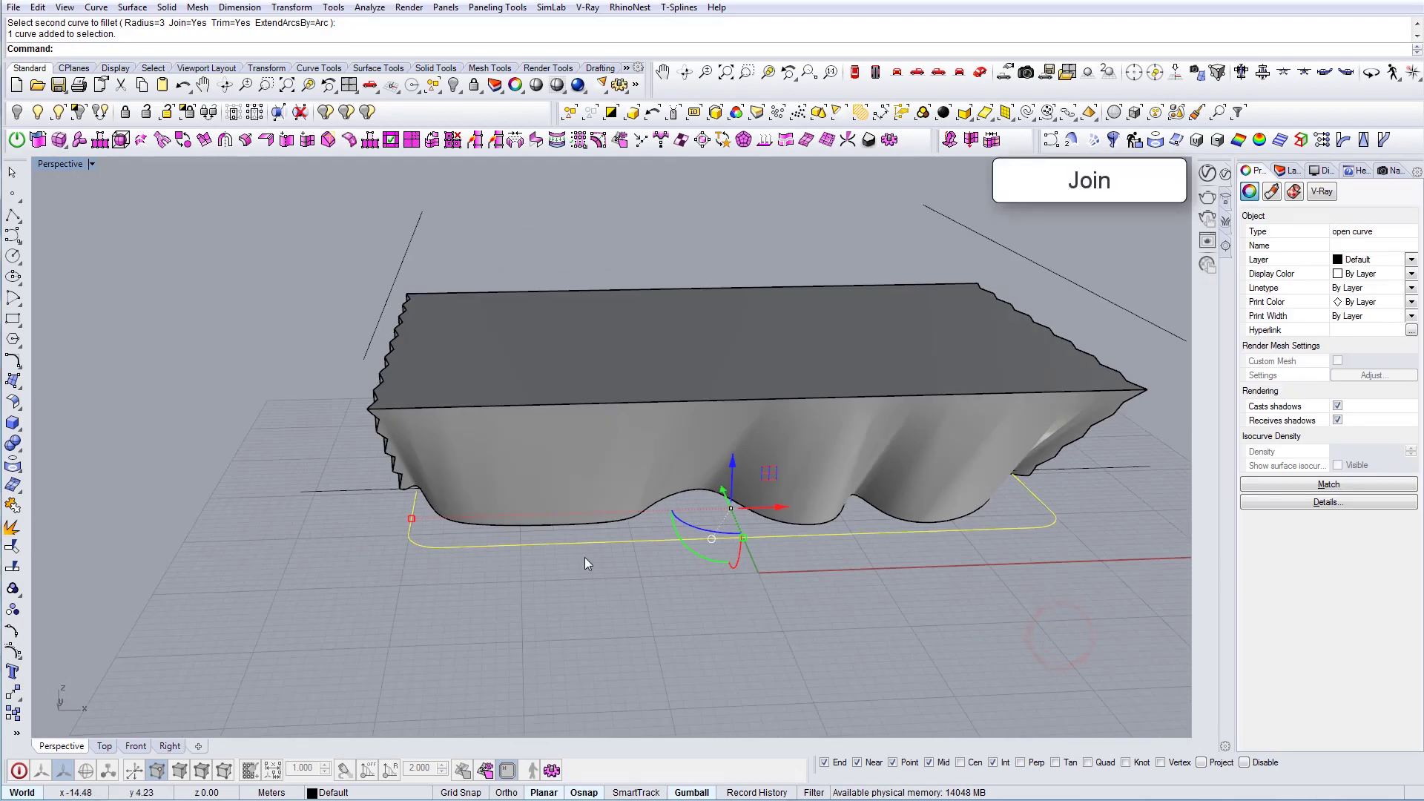
pyautogui.press('Return')
pyautogui.moveTo(501, 498); pyautogui.dragTo(642, 493, button='right')
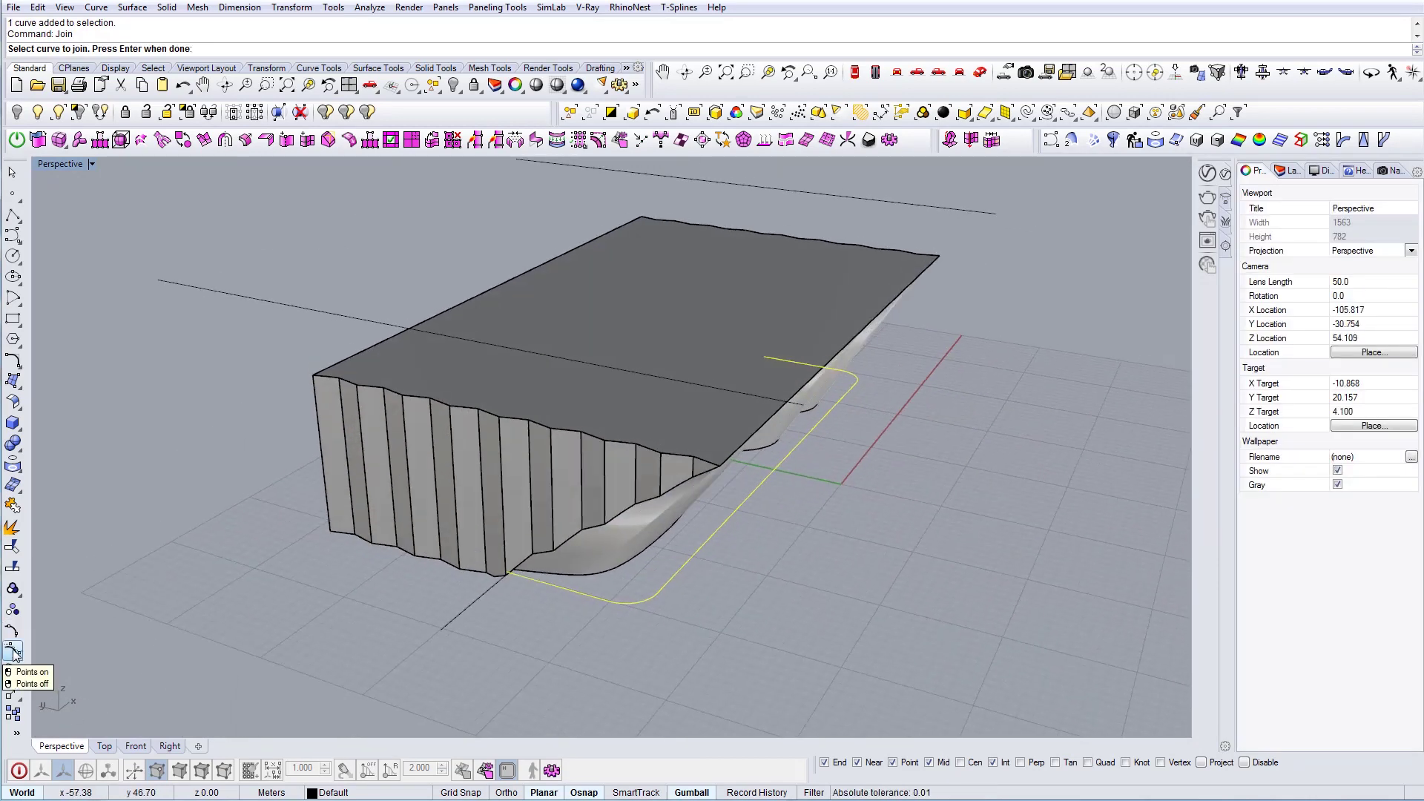
# Show the outline's control points and move its two rear end points slightly back into the building
pyautogui.moveTo(501, 599); pyautogui.dragTo(587, 541, button='right')
pyautogui.scroll(-6, 544, 542)
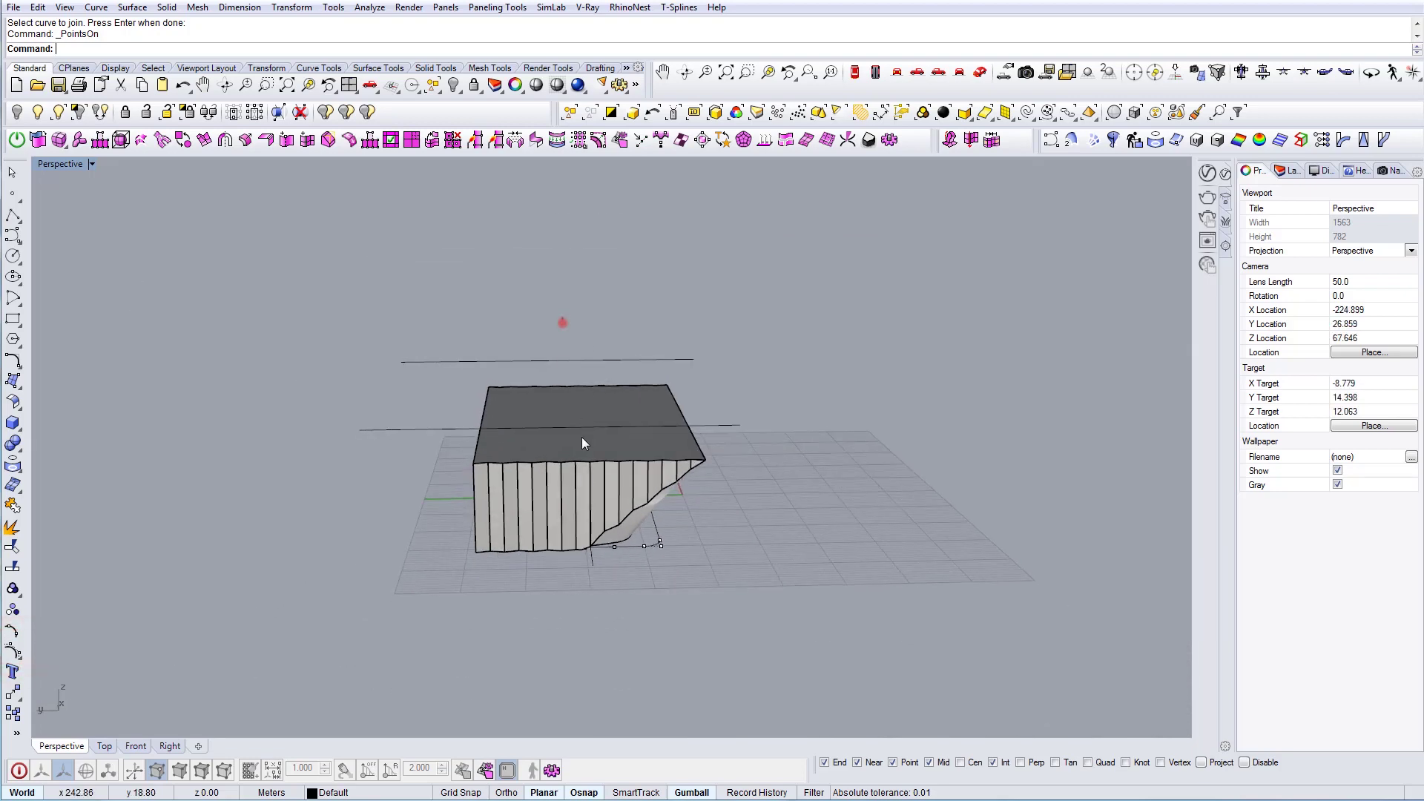
pyautogui.moveTo(599, 562); pyautogui.dragTo(599, 561)
pyautogui.moveTo(639, 496); pyautogui.dragTo(616, 496, button='right')
pyautogui.scroll(4, 619, 486)
pyautogui.scroll(-2, 625, 590)
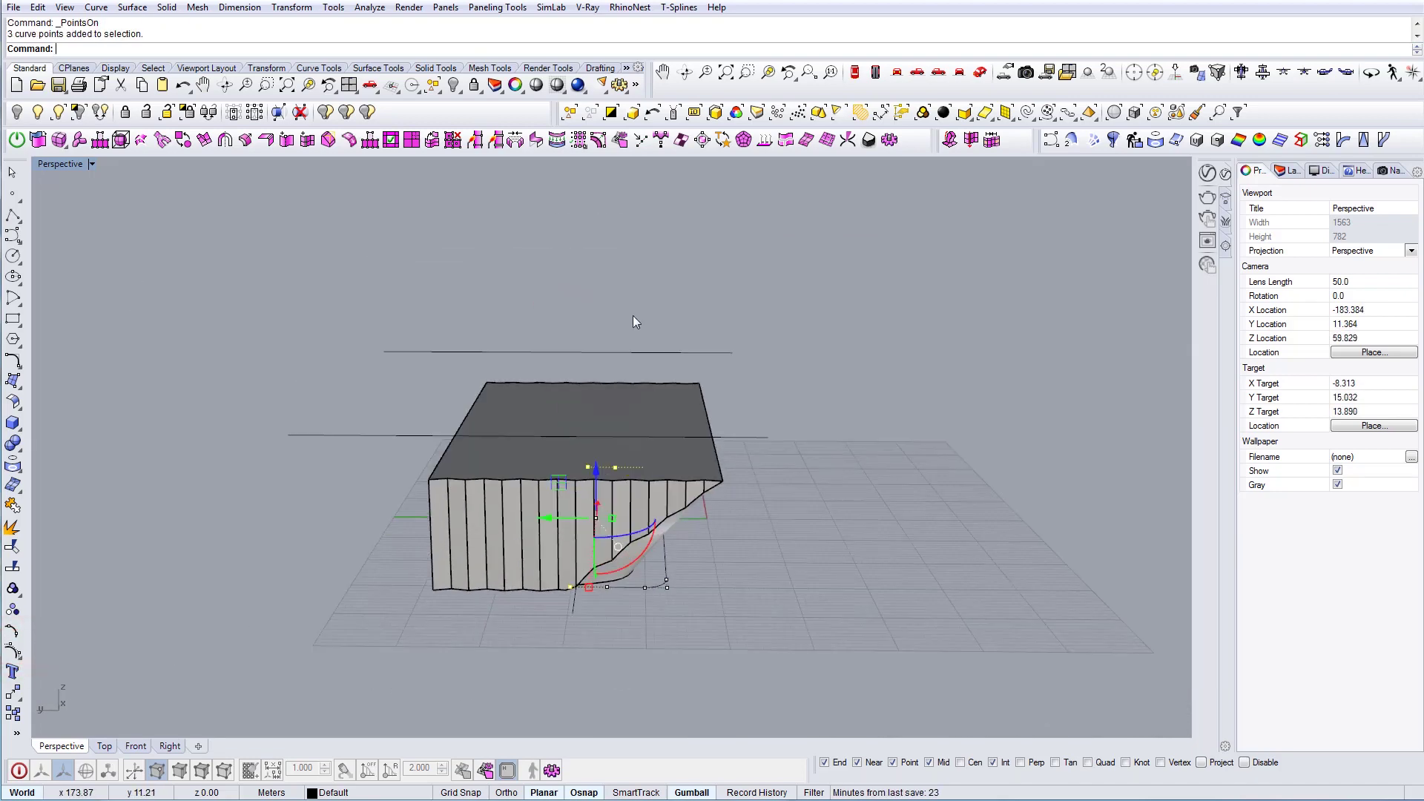
pyautogui.scroll(3, 636, 487)
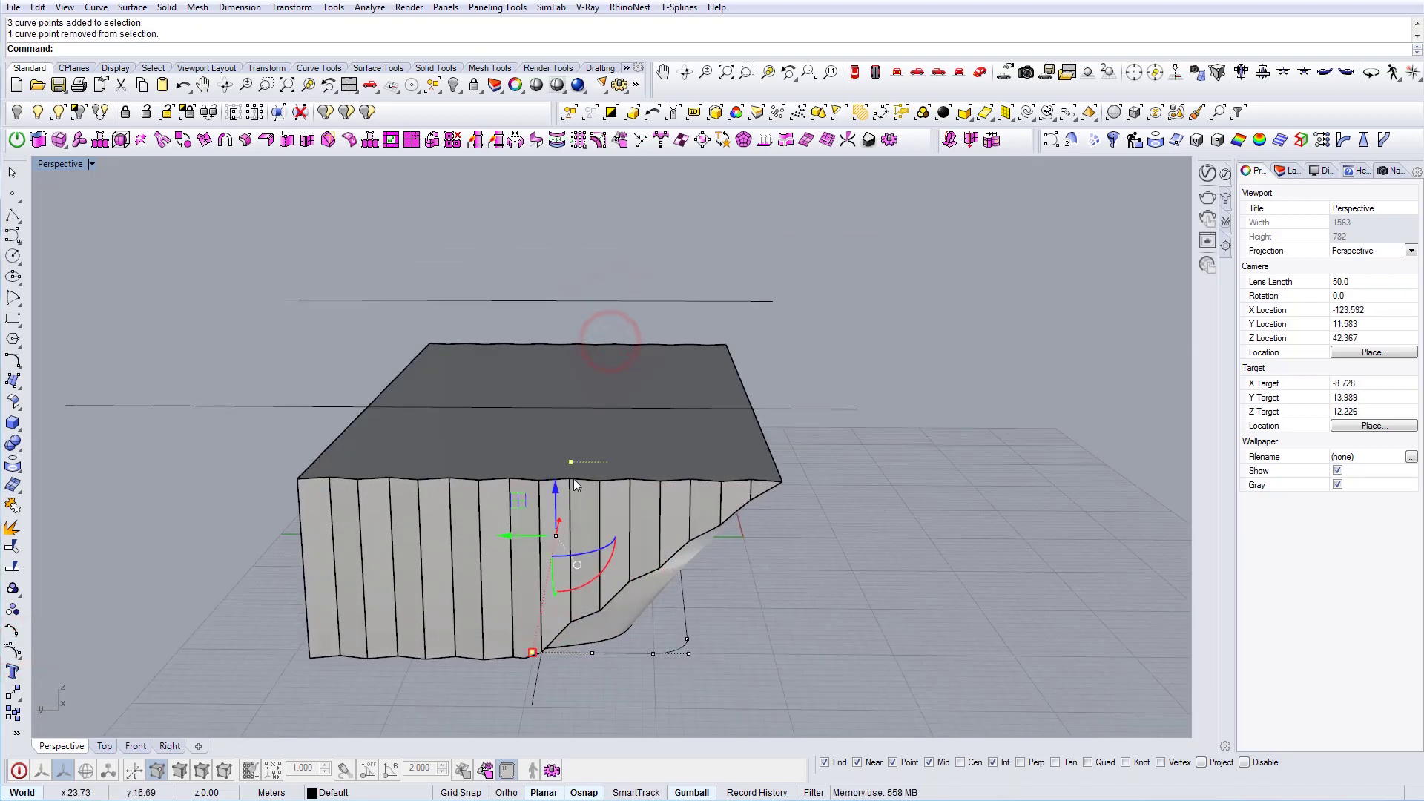
pyautogui.moveTo(500, 542); pyautogui.dragTo(562, 633, button='right')
# Extrude the rounded outline vertically by about 12.6 m so the wall passes through the wavy facade
pyautogui.click(554, 627)
pyautogui.moveTo(760, 631); pyautogui.dragTo(681, 503, button='right')
pyautogui.keyDown('ctrl'); pyautogui.moveTo(694, 510); pyautogui.dragTo(695, 380); pyautogui.keyUp('ctrl')
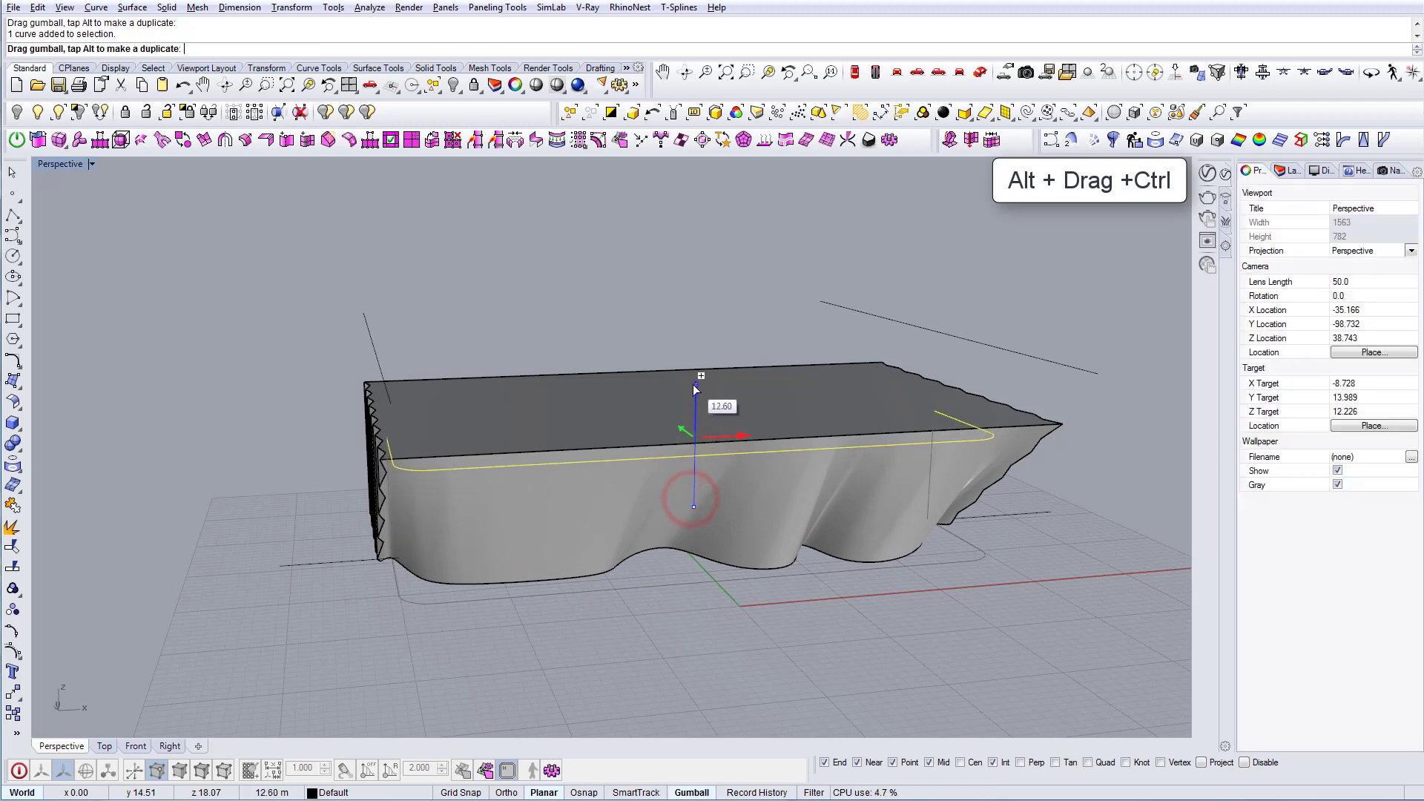
pyautogui.press('Escape')
pyautogui.moveTo(691, 434); pyautogui.dragTo(642, 544, button='right')
pyautogui.click(641, 545)
pyautogui.moveTo(588, 589); pyautogui.dragTo(682, 623, button='right')
pyautogui.click(598, 579)
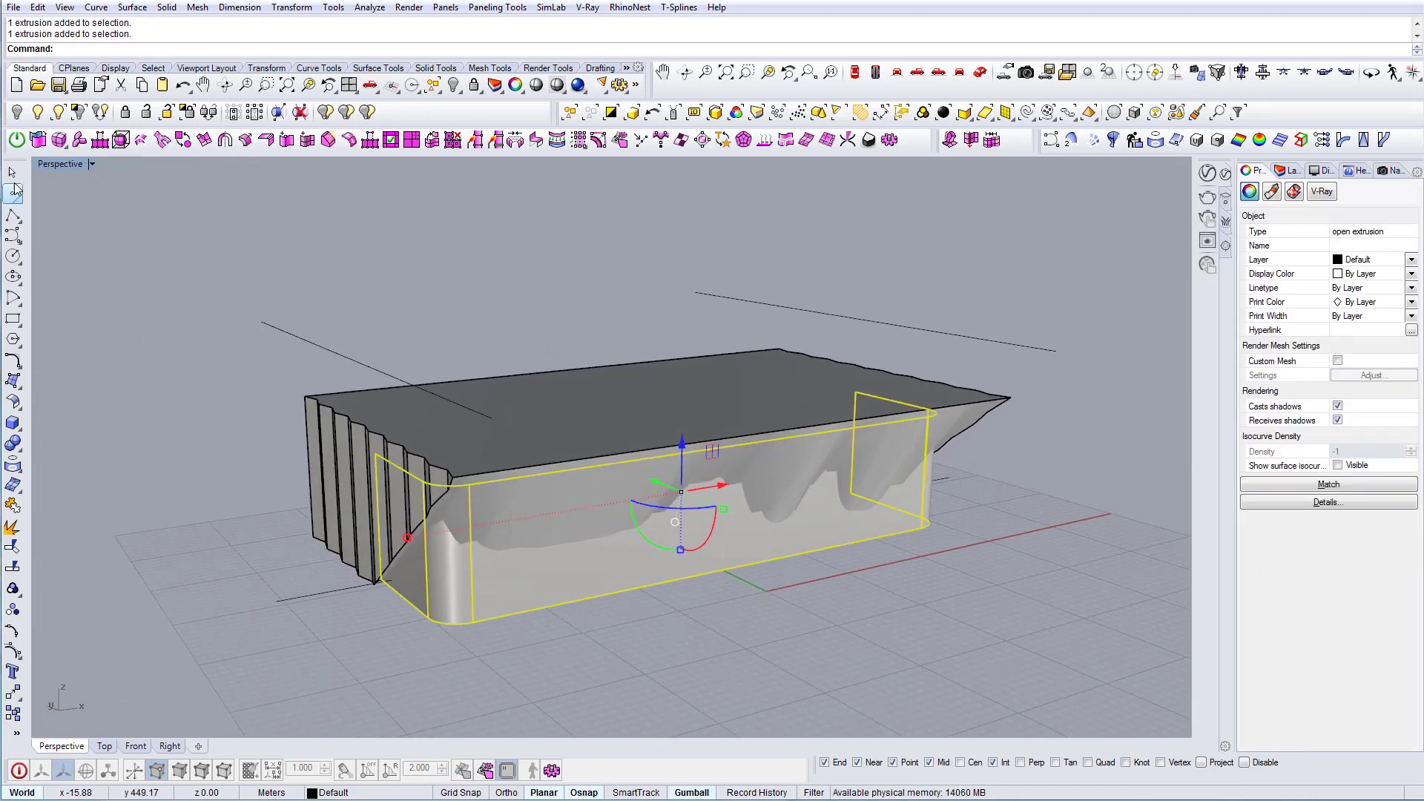
pyautogui.moveTo(794, 577); pyautogui.dragTo(765, 559, button='right')
pyautogui.press('Escape')
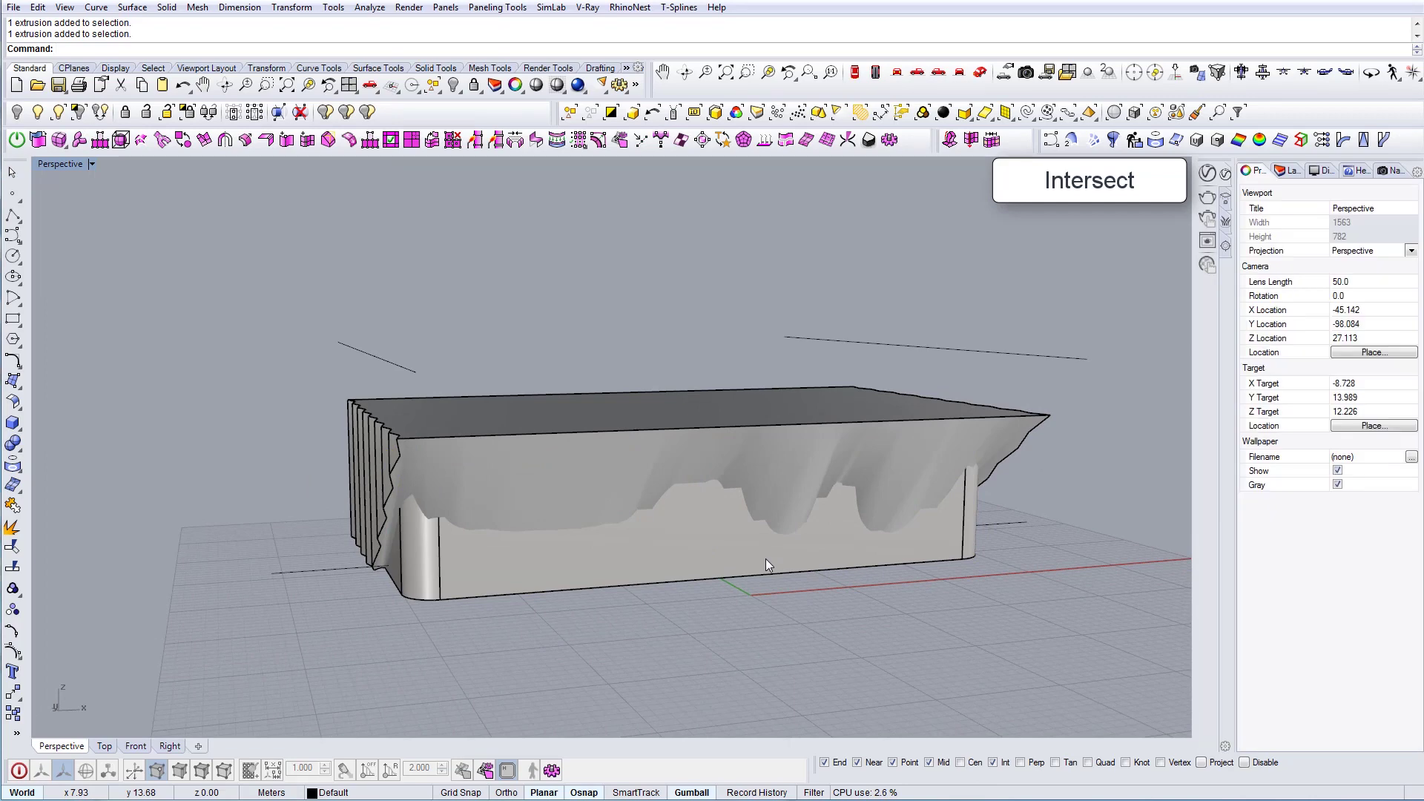
# Create the intersection curve between the extruded lobby wall and the wavy building solid
pyautogui.write('I')
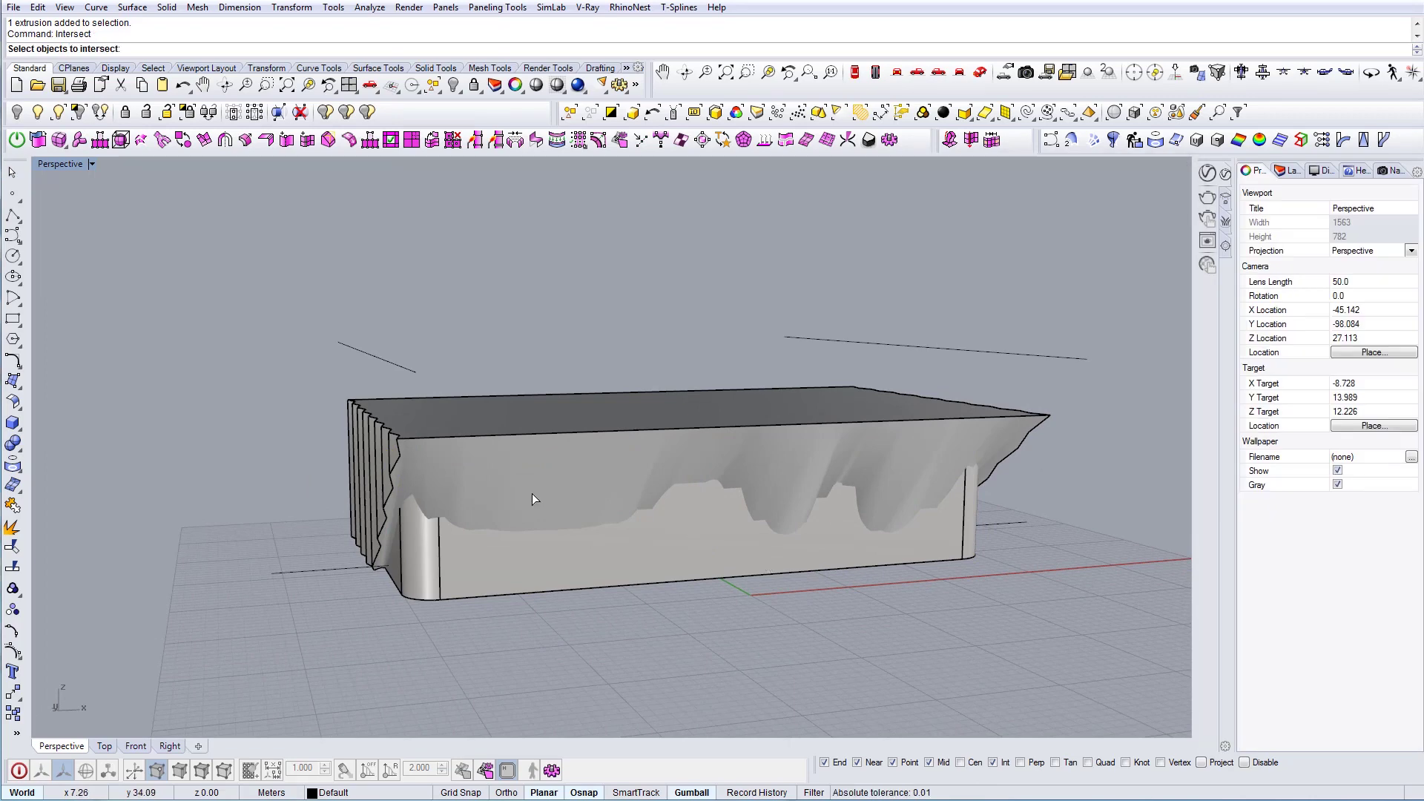
pyautogui.click(462, 477)
pyautogui.click(461, 477)
pyautogui.rightClick(499, 587)
pyautogui.moveTo(541, 591); pyautogui.dragTo(603, 590, button='right')
pyautogui.press('Escape')
pyautogui.moveTo(753, 556); pyautogui.dragTo(684, 539, button='right')
# Hide the extruded lobby wall, leaving the intersection curve in view
pyautogui.scroll(3, 448, 530)
pyautogui.scroll(3, 448, 529)
pyautogui.click(556, 578)
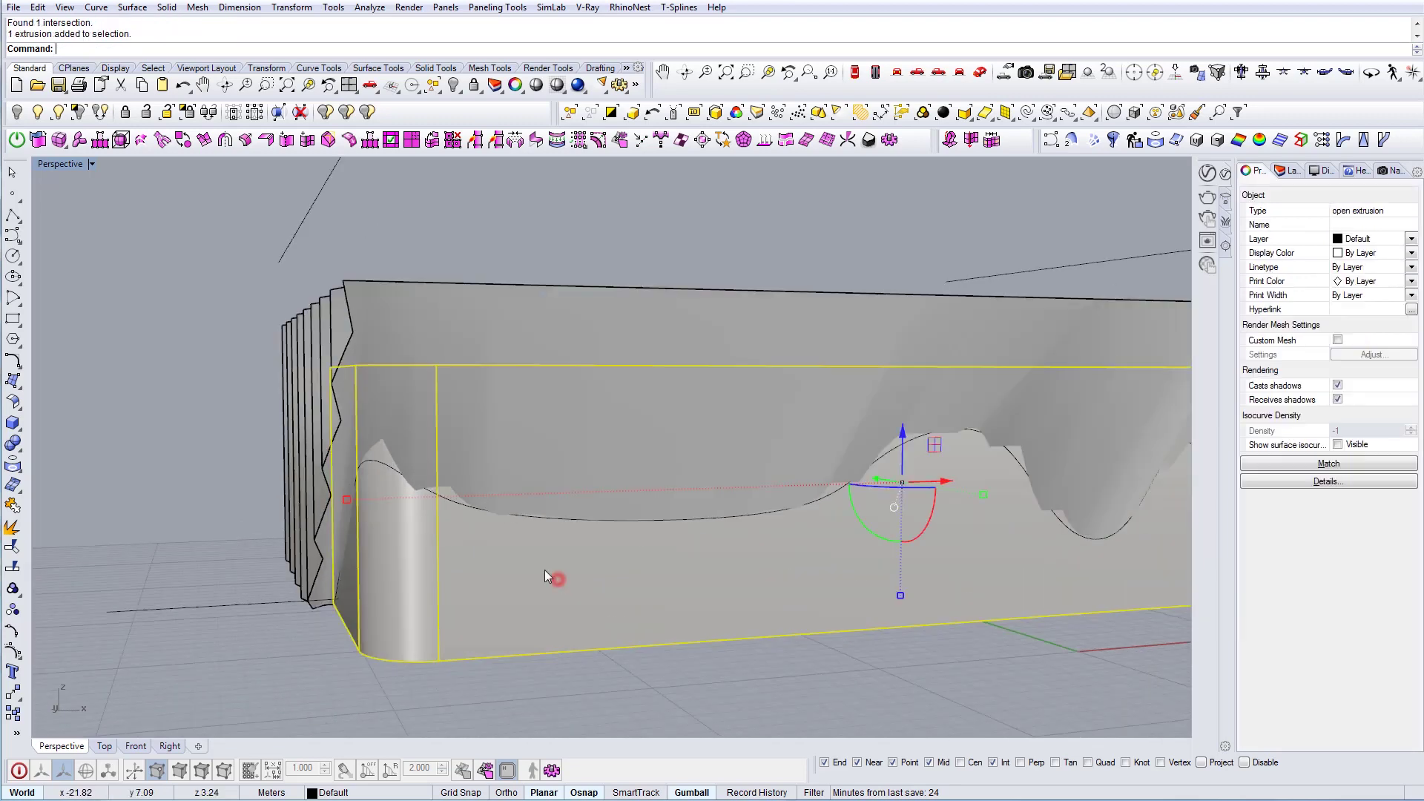
pyautogui.click(16, 112)
# Isolate the wavy intersection curve and the rounded ground outline by hiding the building solid and remaining lines
pyautogui.click(474, 531)
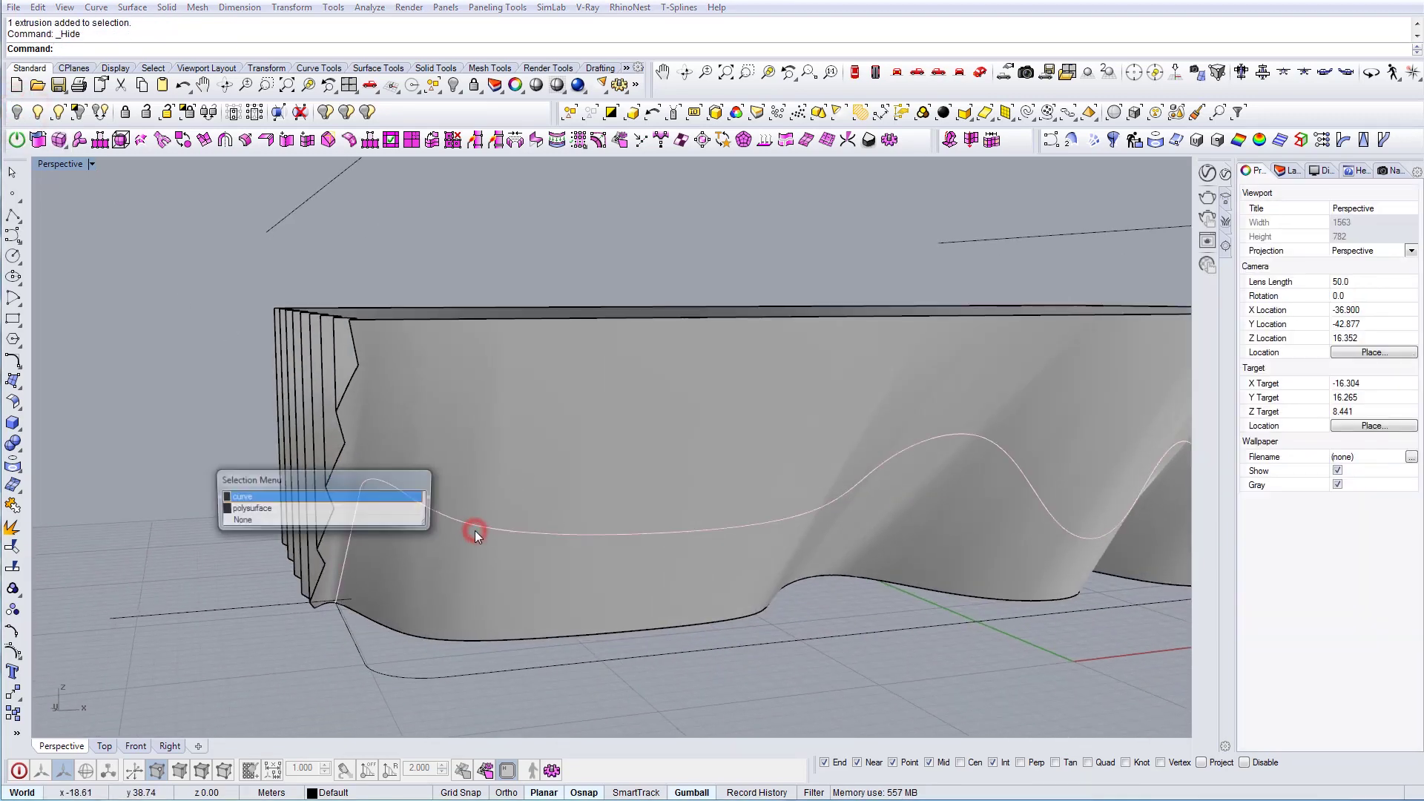
pyautogui.click(282, 496)
pyautogui.moveTo(457, 602); pyautogui.dragTo(578, 615, button='right')
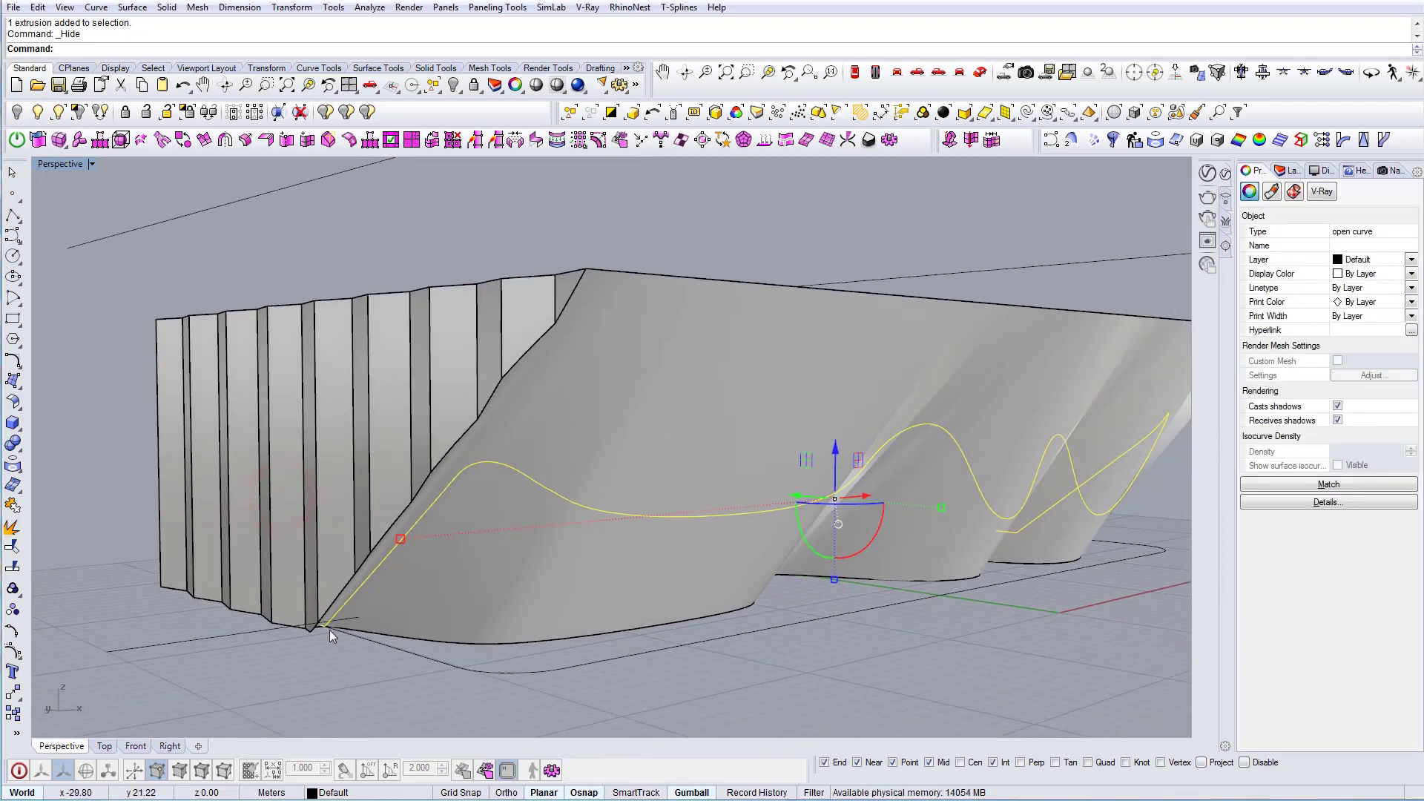
pyautogui.scroll(3, 329, 629)
pyautogui.keyDown('shift'); pyautogui.click(398, 644); pyautogui.keyUp('shift')
pyautogui.scroll(-5, 412, 637)
pyautogui.moveTo(734, 588); pyautogui.dragTo(693, 617, button='right')
pyautogui.scroll(3, 300, 272)
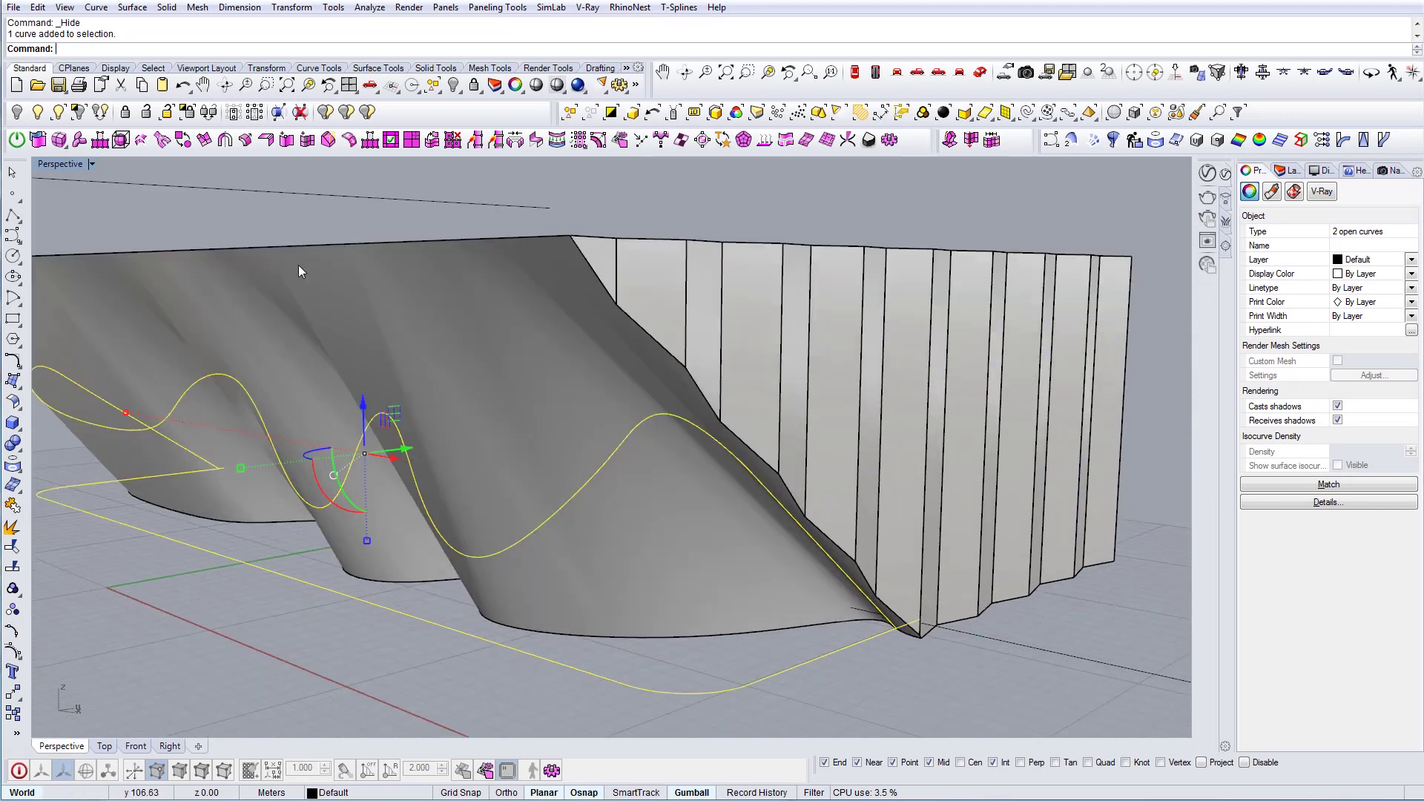
pyautogui.hotkey('ctrl', 'a')
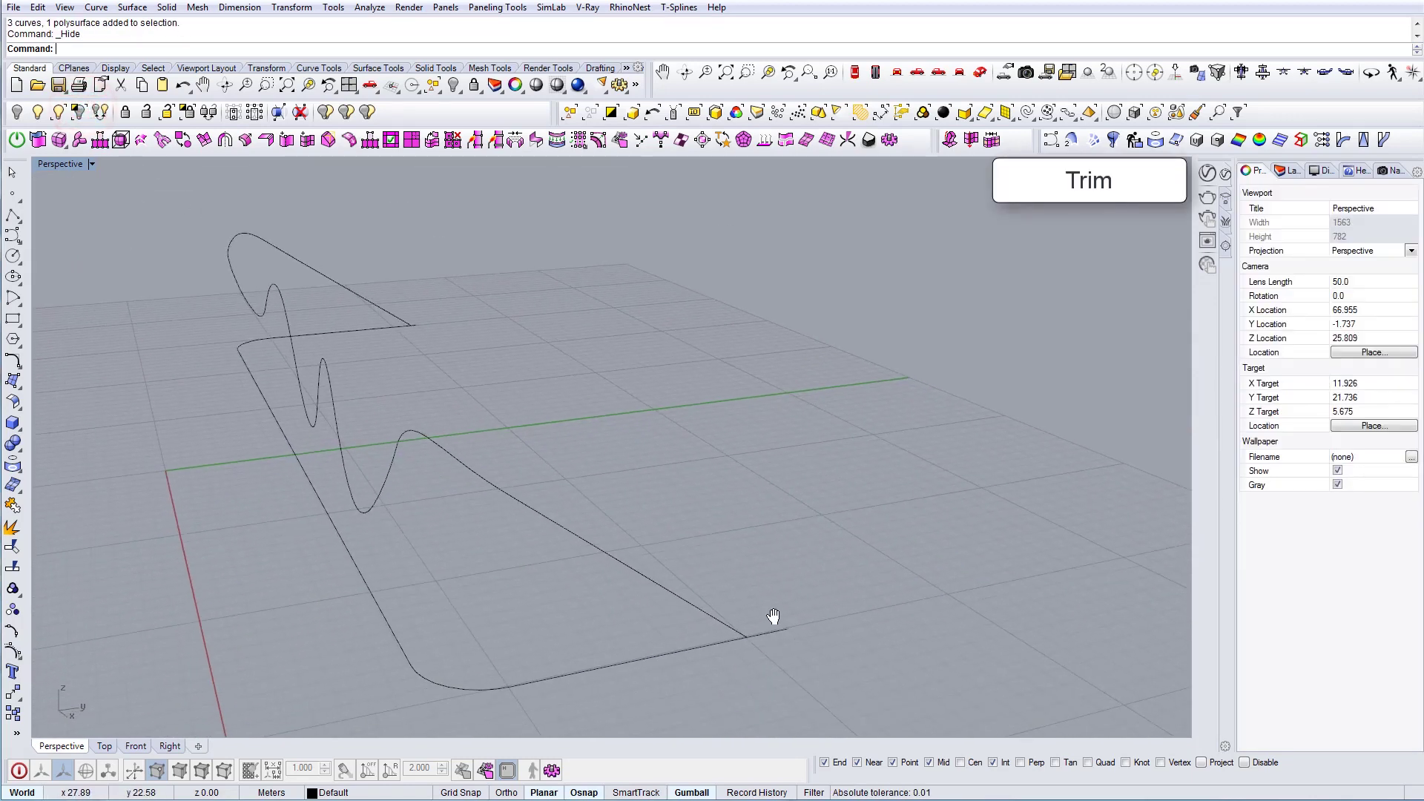
# Trim the ground outline's overhang beyond the intersection curve at the positive X end
pyautogui.moveTo(743, 640); pyautogui.dragTo(733, 620)
pyautogui.press('Return')
pyautogui.moveTo(801, 660); pyautogui.dragTo(778, 612)
pyautogui.moveTo(776, 613); pyautogui.dragTo(986, 593, button='right')
pyautogui.scroll(-4, 702, 563)
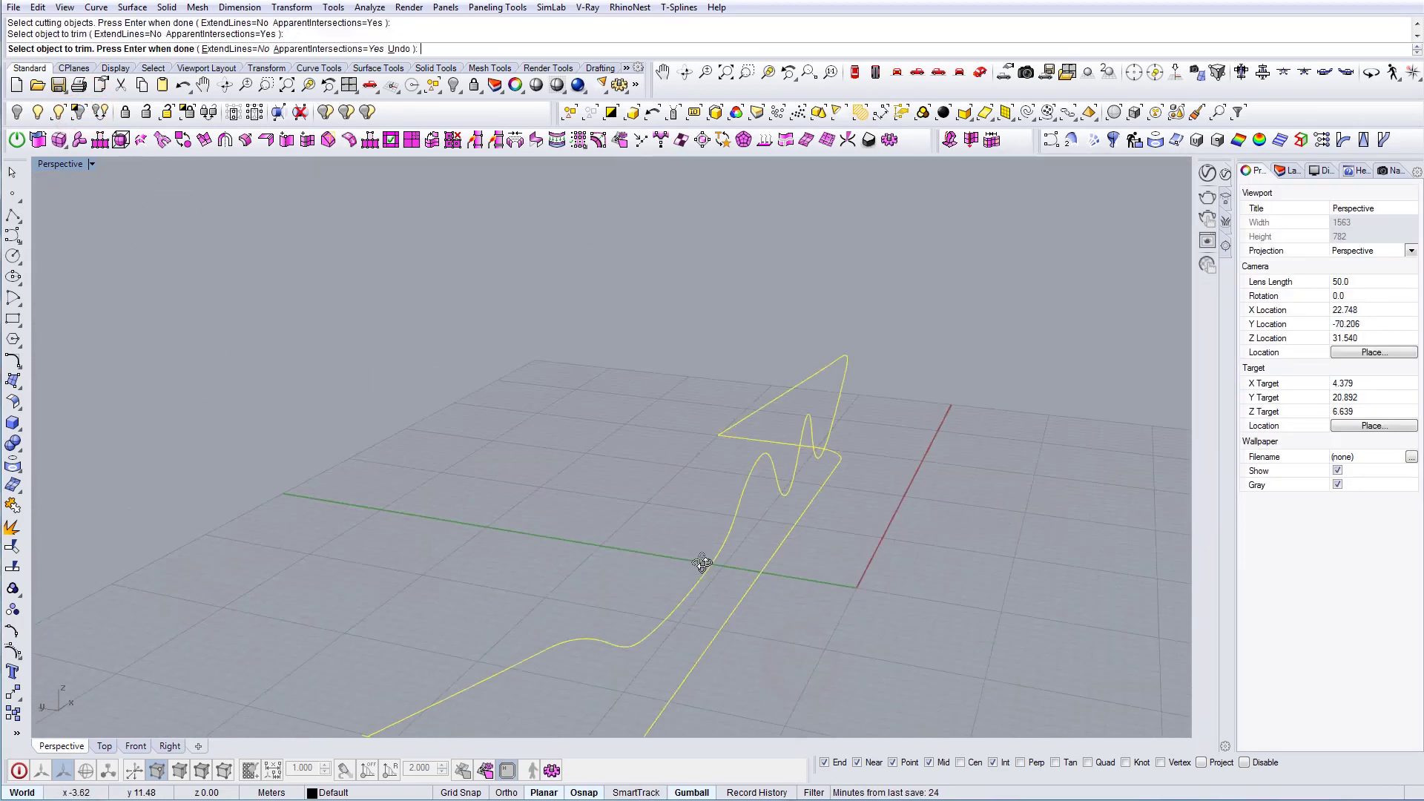
# Trim the ground outline's overhang beyond the intersection curve at the negative X end
pyautogui.moveTo(703, 563); pyautogui.dragTo(628, 462, button='right')
pyautogui.press('Return')
pyautogui.moveTo(527, 483); pyautogui.dragTo(537, 496)
pyautogui.scroll(4, 549, 519)
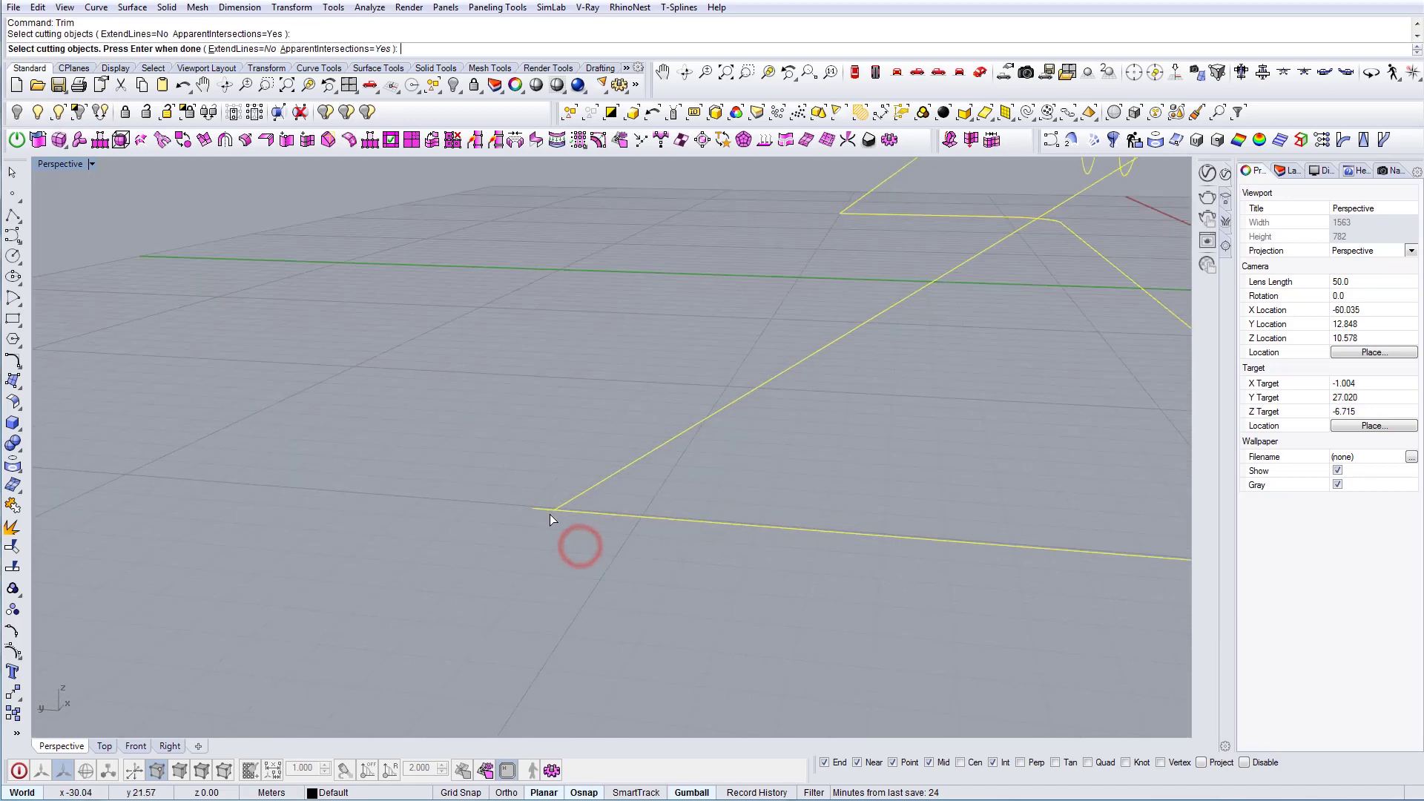
pyautogui.rightClick(523, 506)
pyautogui.scroll(-5, 541, 523)
pyautogui.moveTo(545, 524); pyautogui.dragTo(650, 550, button='right')
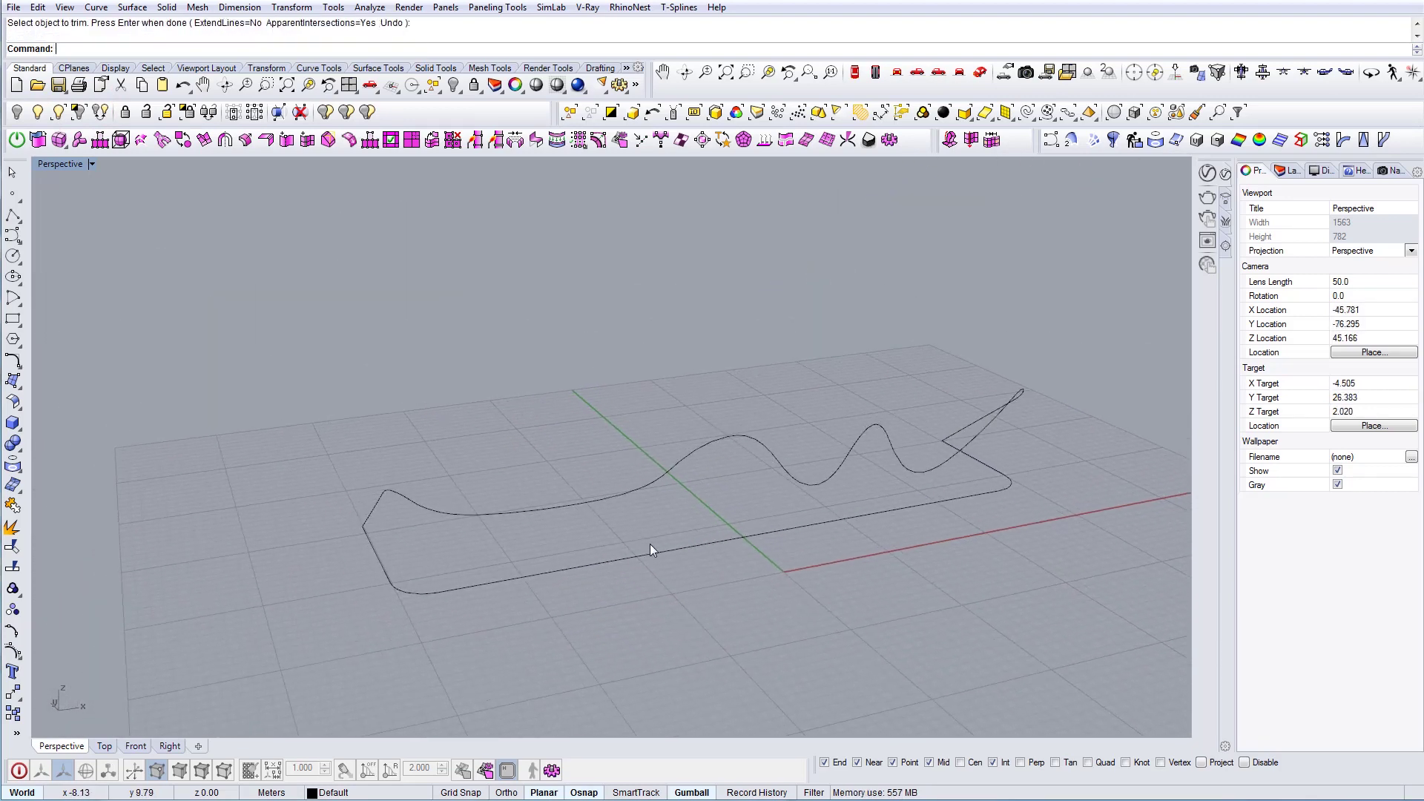
# Draw a vertical line from the outline's short side at the negative X end up to the intersection curve
pyautogui.moveTo(888, 571); pyautogui.dragTo(695, 554, button='right')
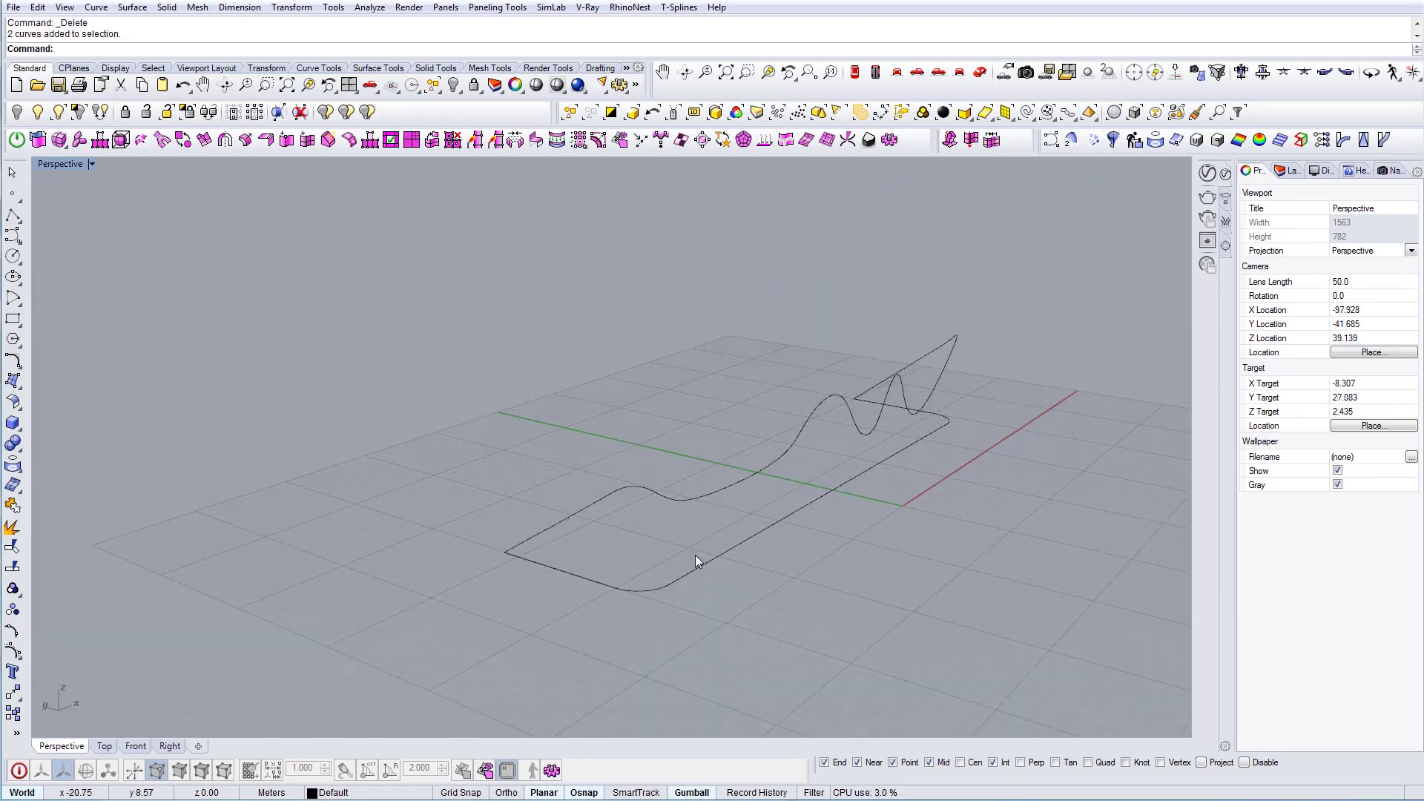
pyautogui.write('line')
pyautogui.press('Return')
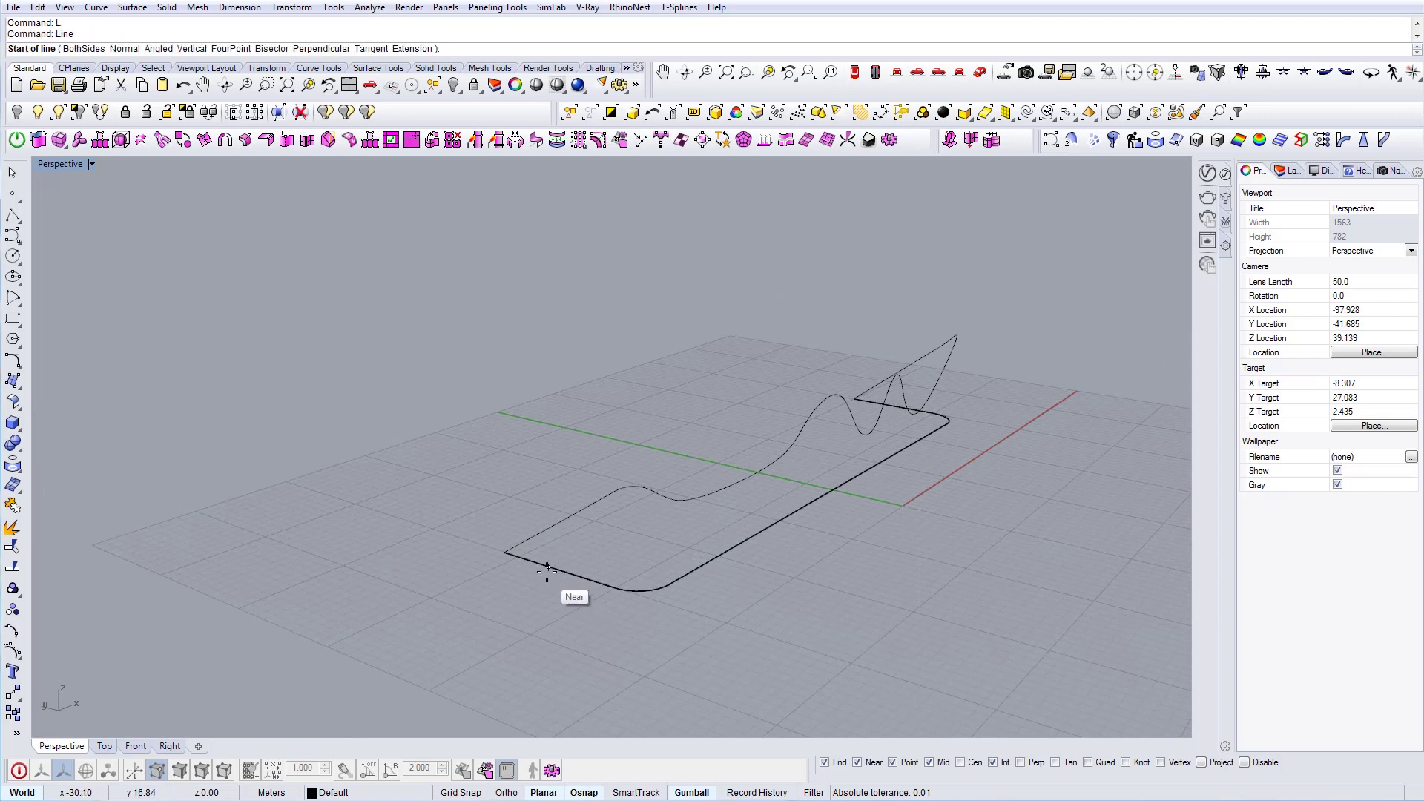
pyautogui.click(548, 567)
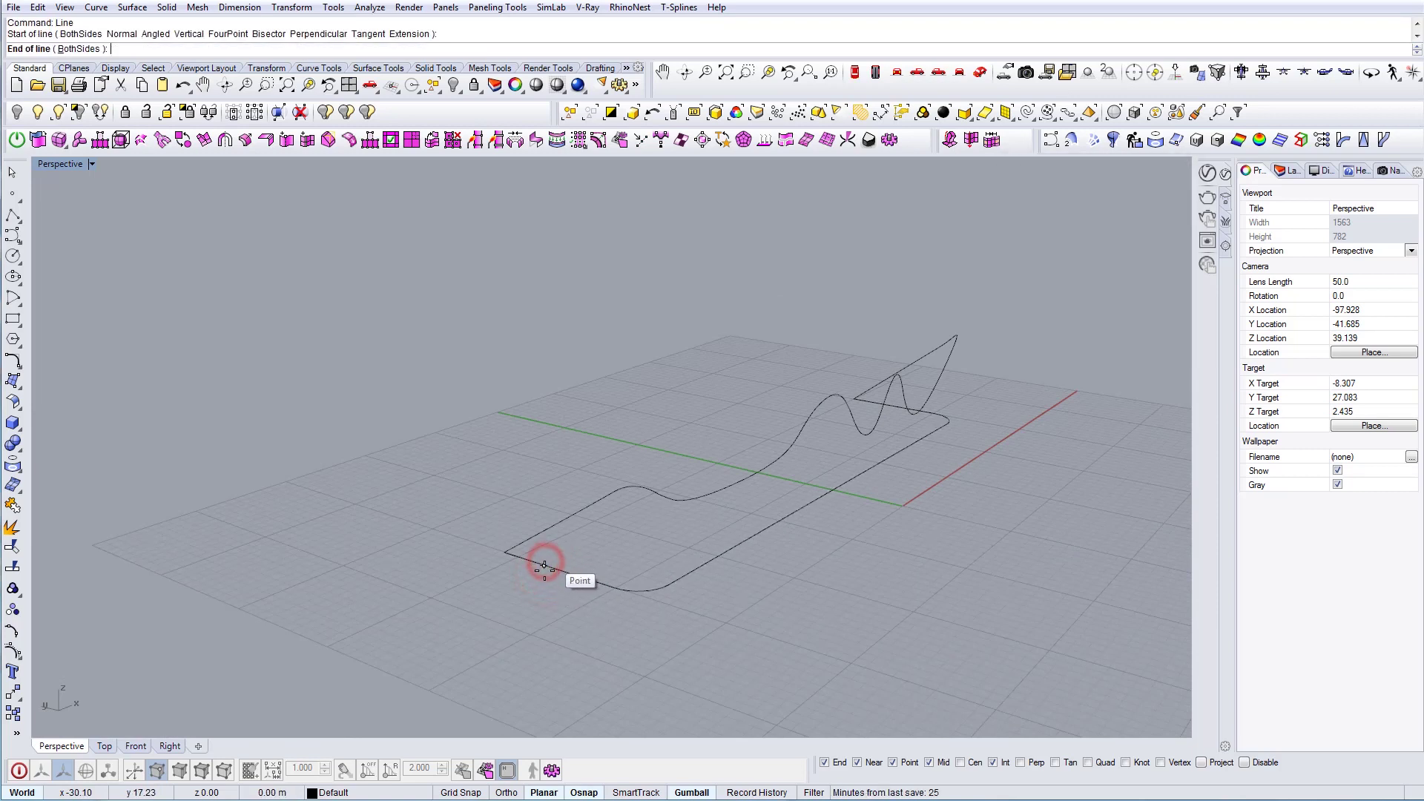
pyautogui.moveTo(733, 576); pyautogui.dragTo(603, 573, button='right')
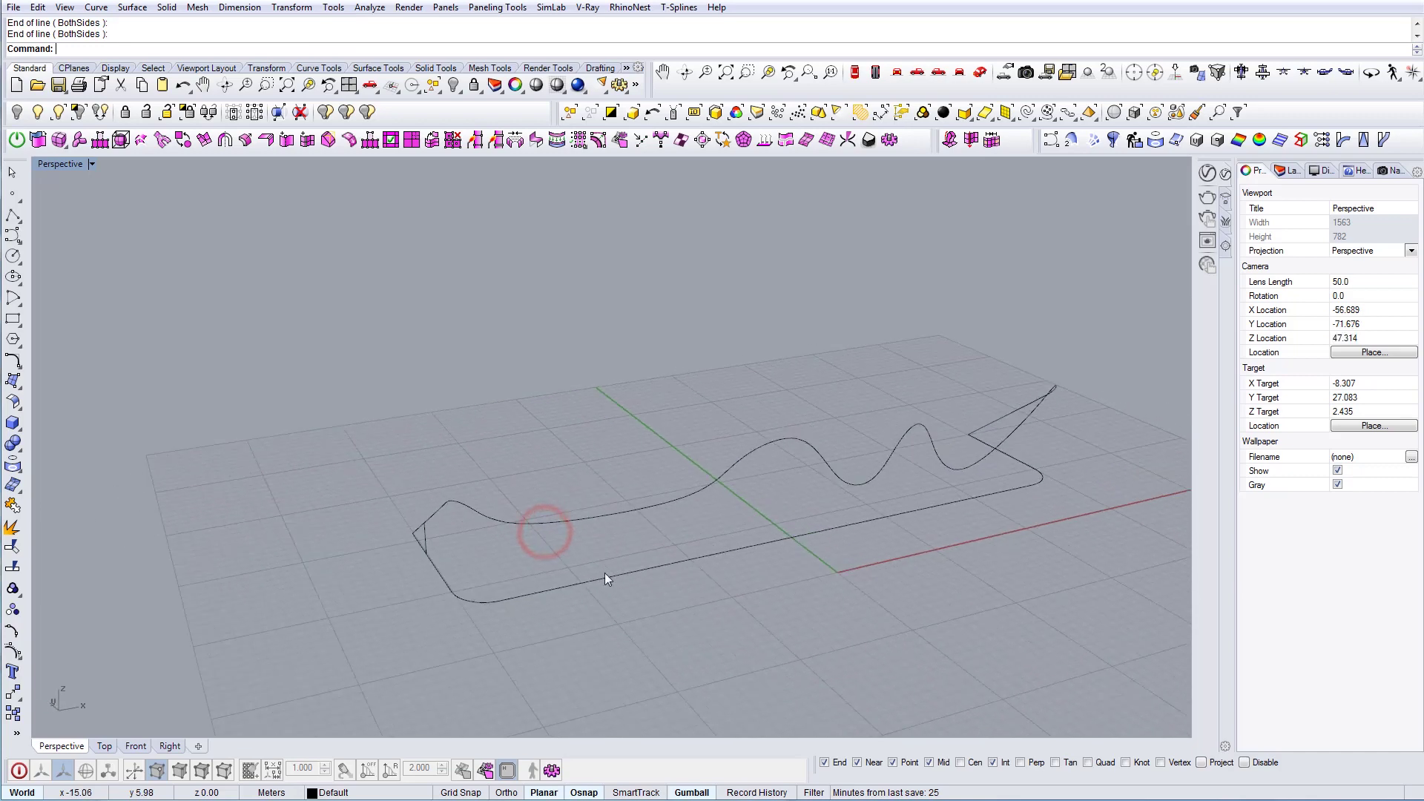
# Draw two vertical lines from the outline's long front edge up to the wavy curve, one along the first trough and one at the first crest
pyautogui.click(585, 578)
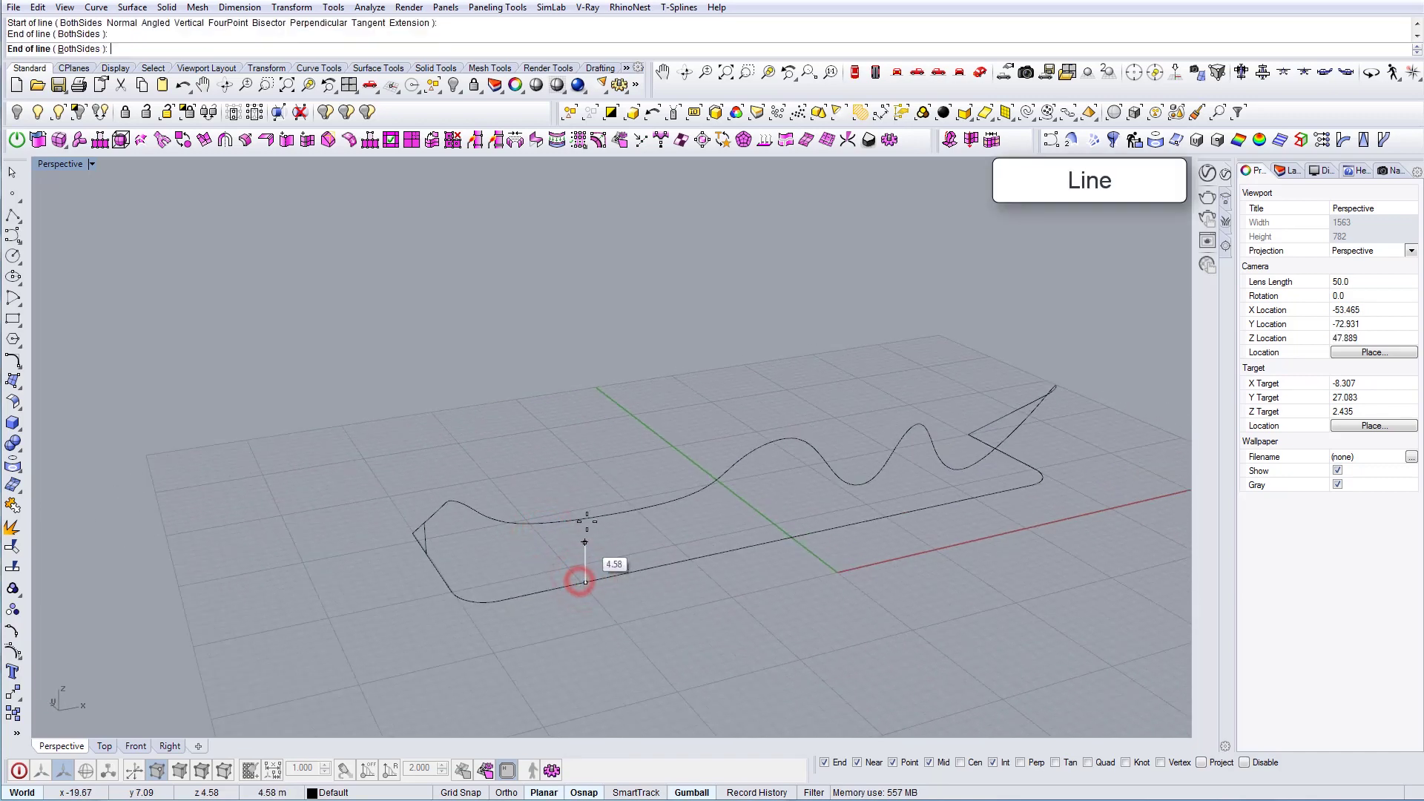
pyautogui.click(586, 522)
pyautogui.keyDown('shift'); pyautogui.moveTo(715, 548); pyautogui.dragTo(635, 591, button='right'); pyautogui.keyUp('shift')
pyautogui.rightClick(638, 590)
pyautogui.click(704, 581)
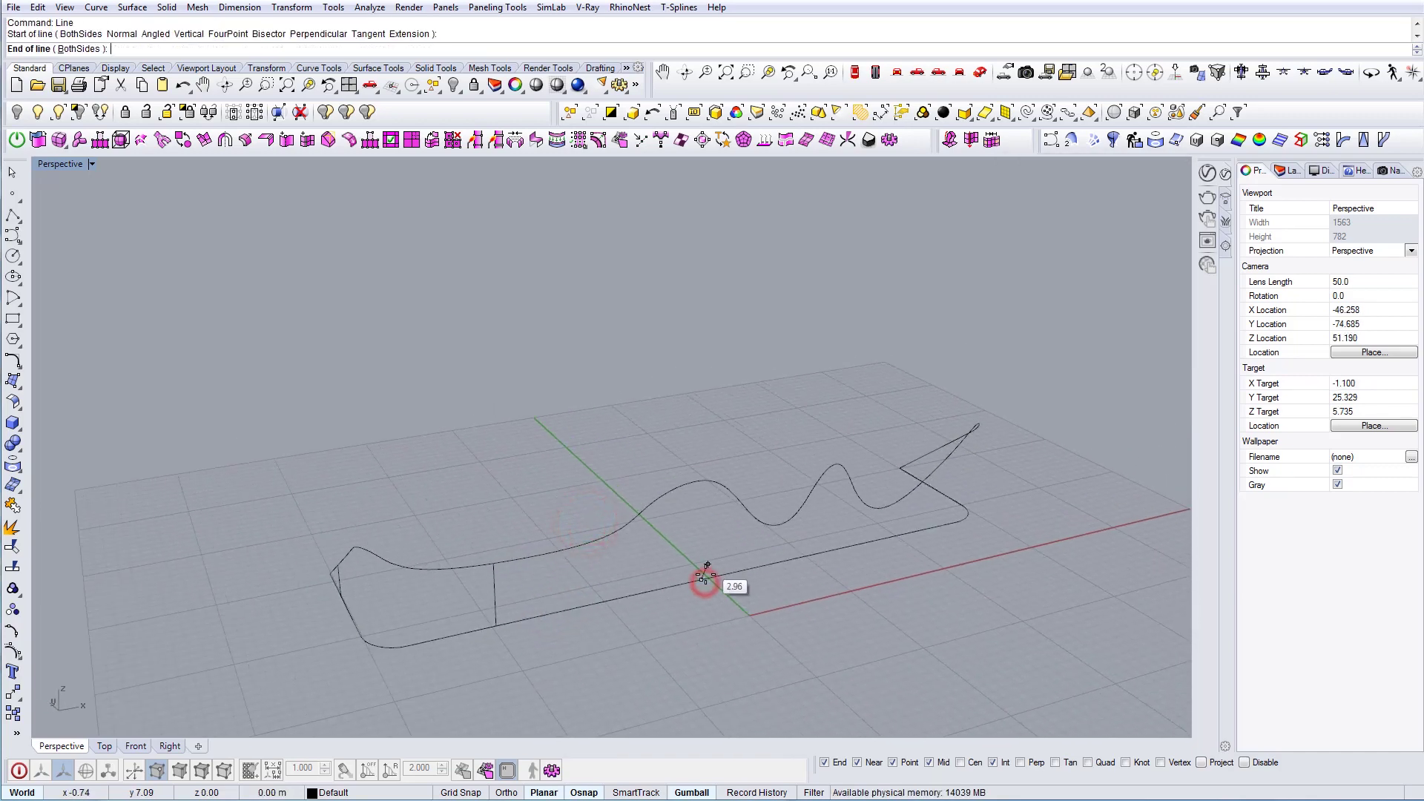
pyautogui.click(704, 577)
pyautogui.click(703, 482)
pyautogui.moveTo(774, 506); pyautogui.dragTo(812, 573, button='right')
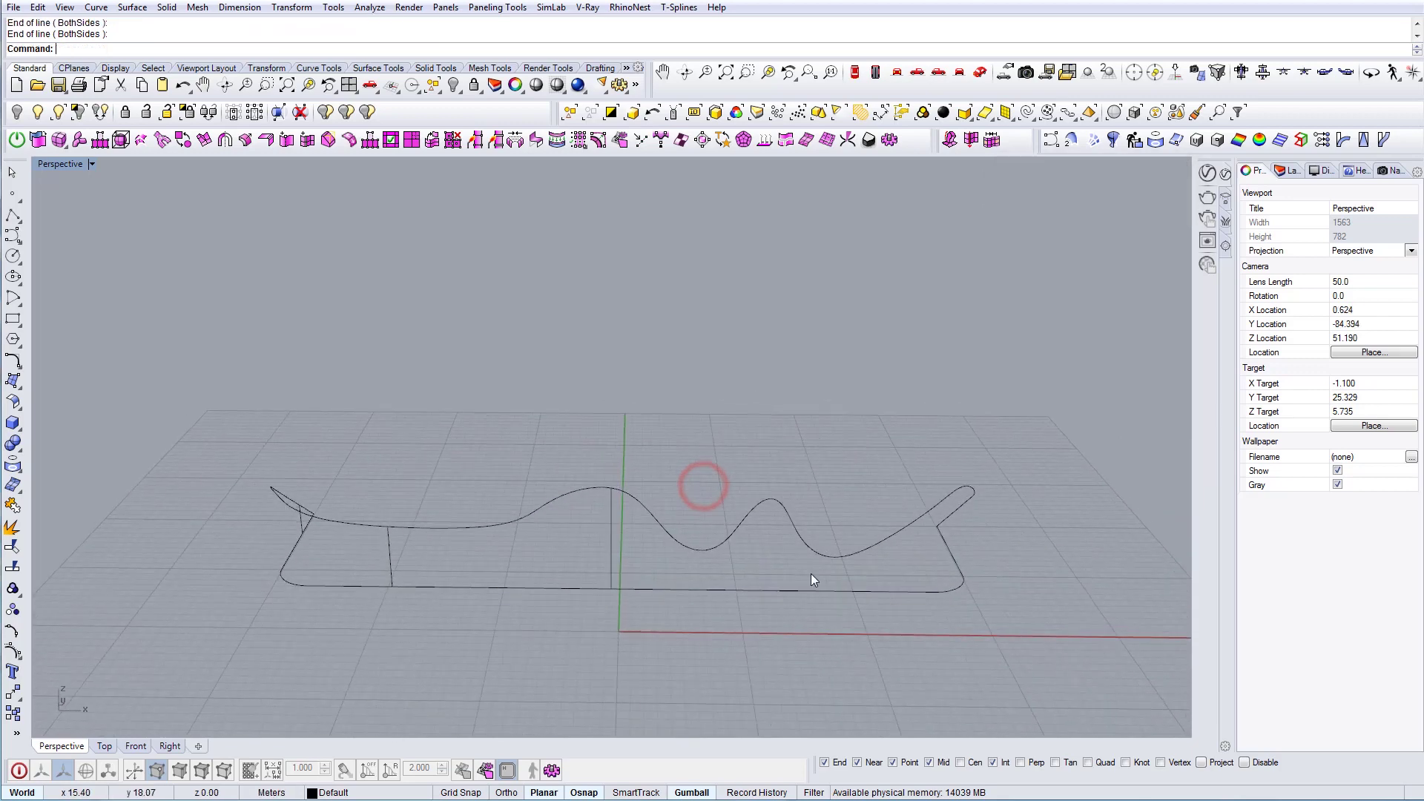
# Draw a vertical line from the outline's long front edge up to the bottom of the wavy curve's last trough
pyautogui.press('Return')
pyautogui.click(830, 592)
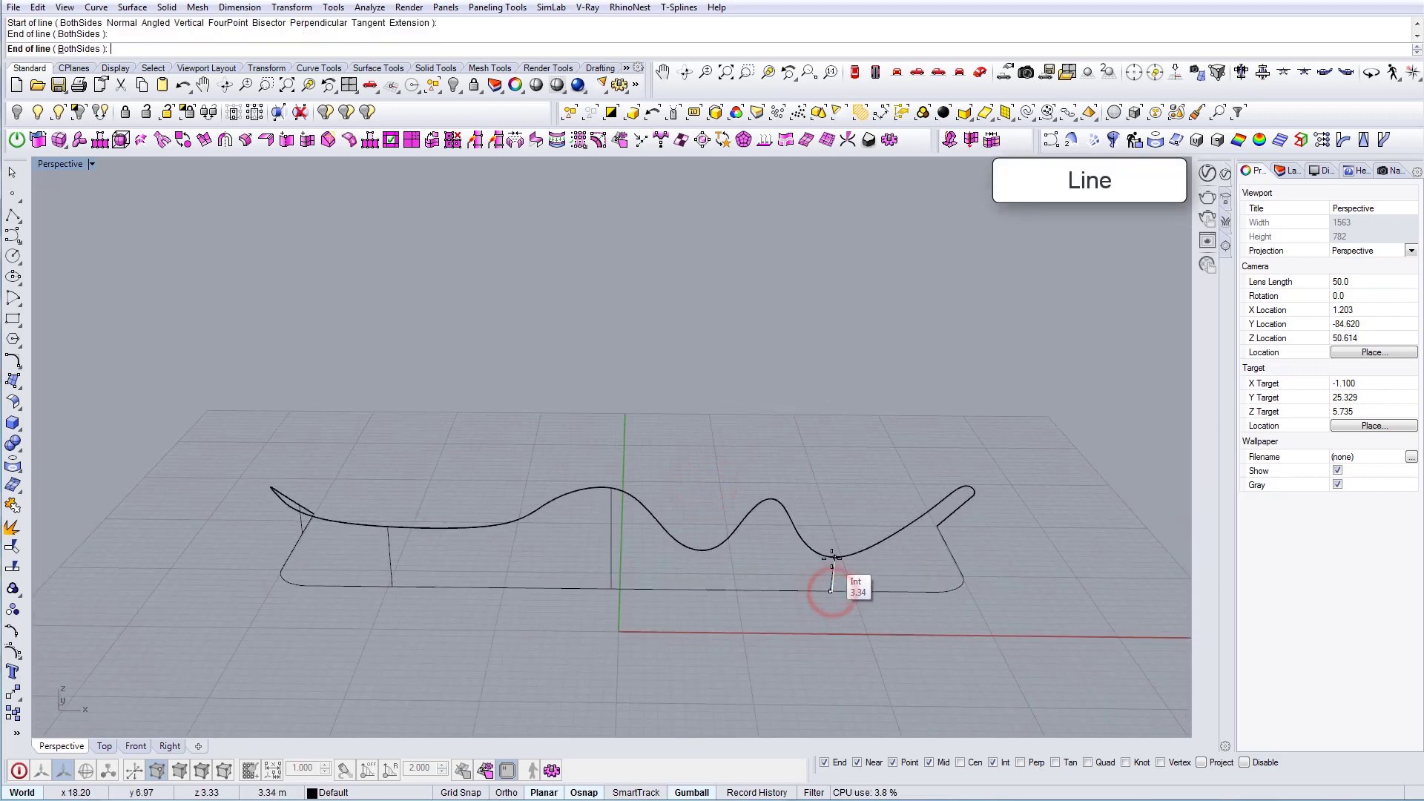
pyautogui.press('Escape')
pyautogui.press('Return')
pyautogui.click(834, 586)
pyautogui.scroll(5, 834, 584)
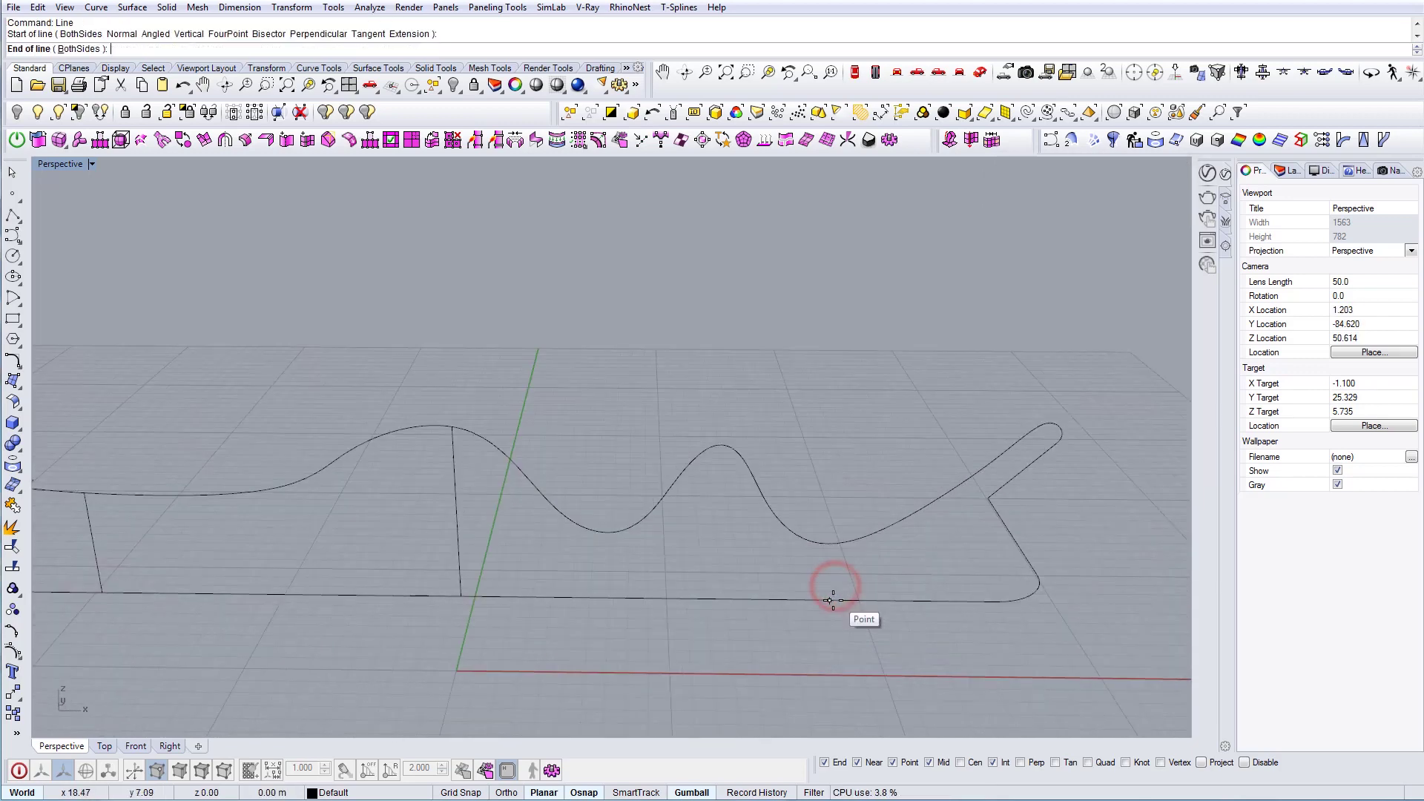
pyautogui.click(832, 543)
# Draw a vertical line from the outline's short side at the positive X end up to the intersection curve
pyautogui.moveTo(823, 547); pyautogui.dragTo(703, 648, button='right')
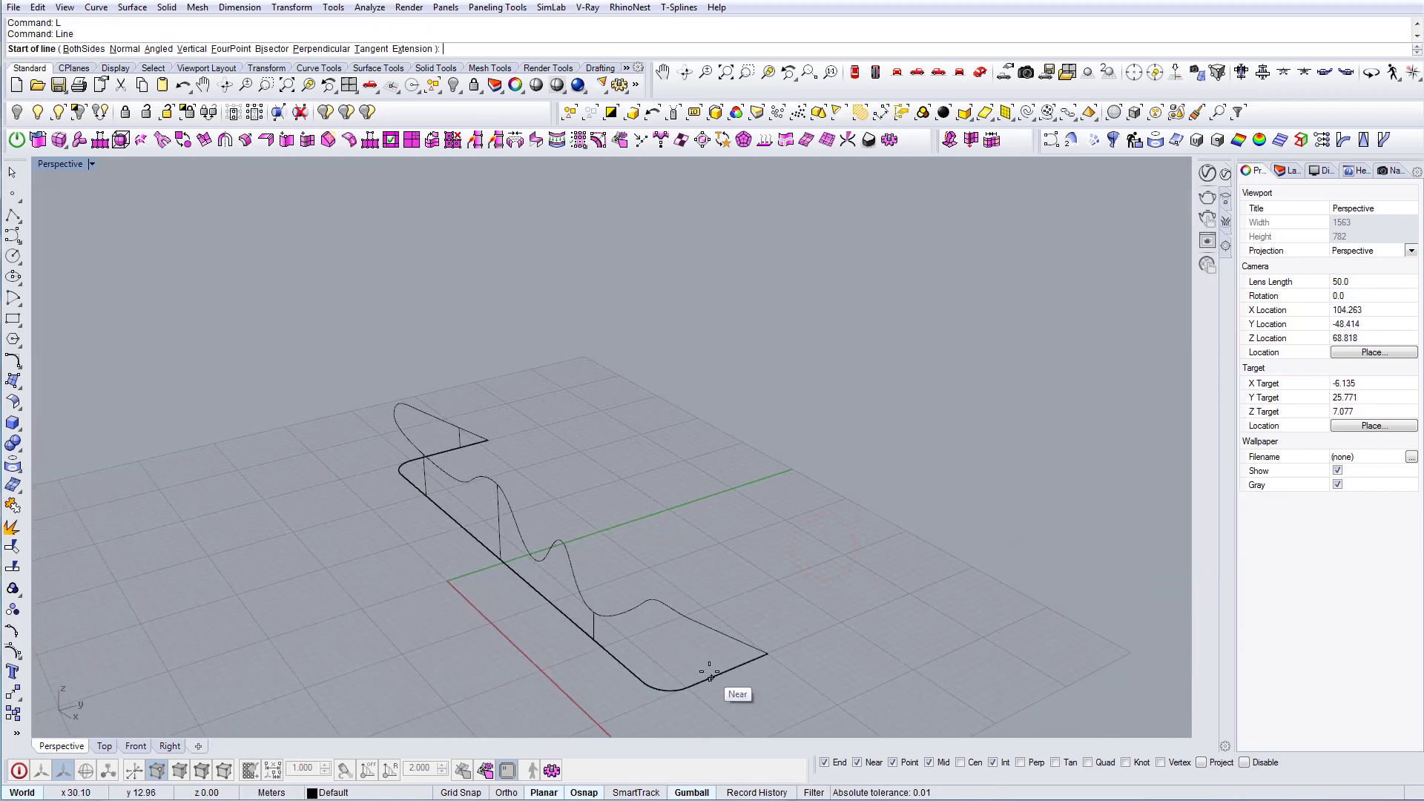
pyautogui.click(709, 672)
pyautogui.scroll(2, 709, 671)
pyautogui.click(713, 638)
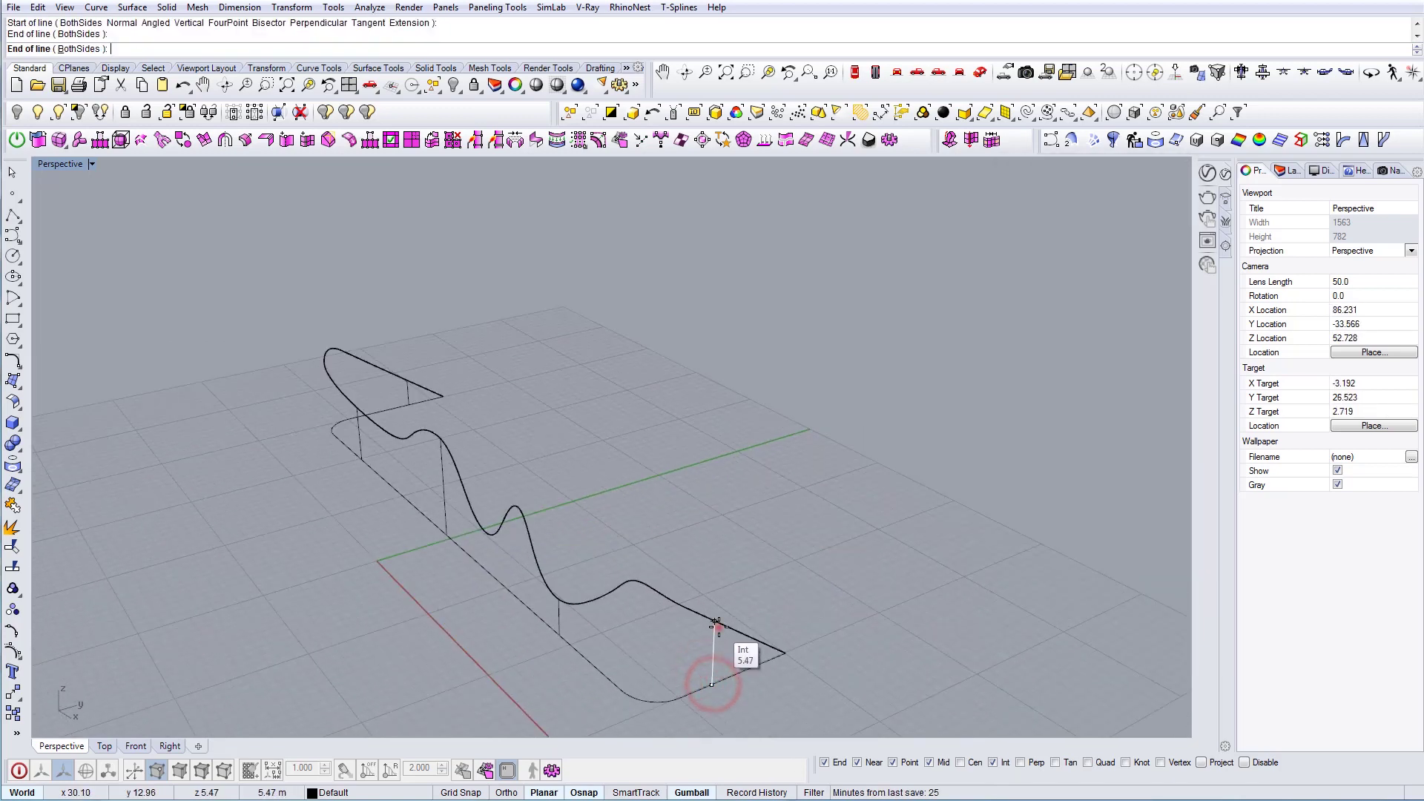
# Build a network surface for the lobby wall from the outline, the intersection curve and all the vertical lines
pyautogui.moveTo(713, 638); pyautogui.dragTo(933, 603, button='right')
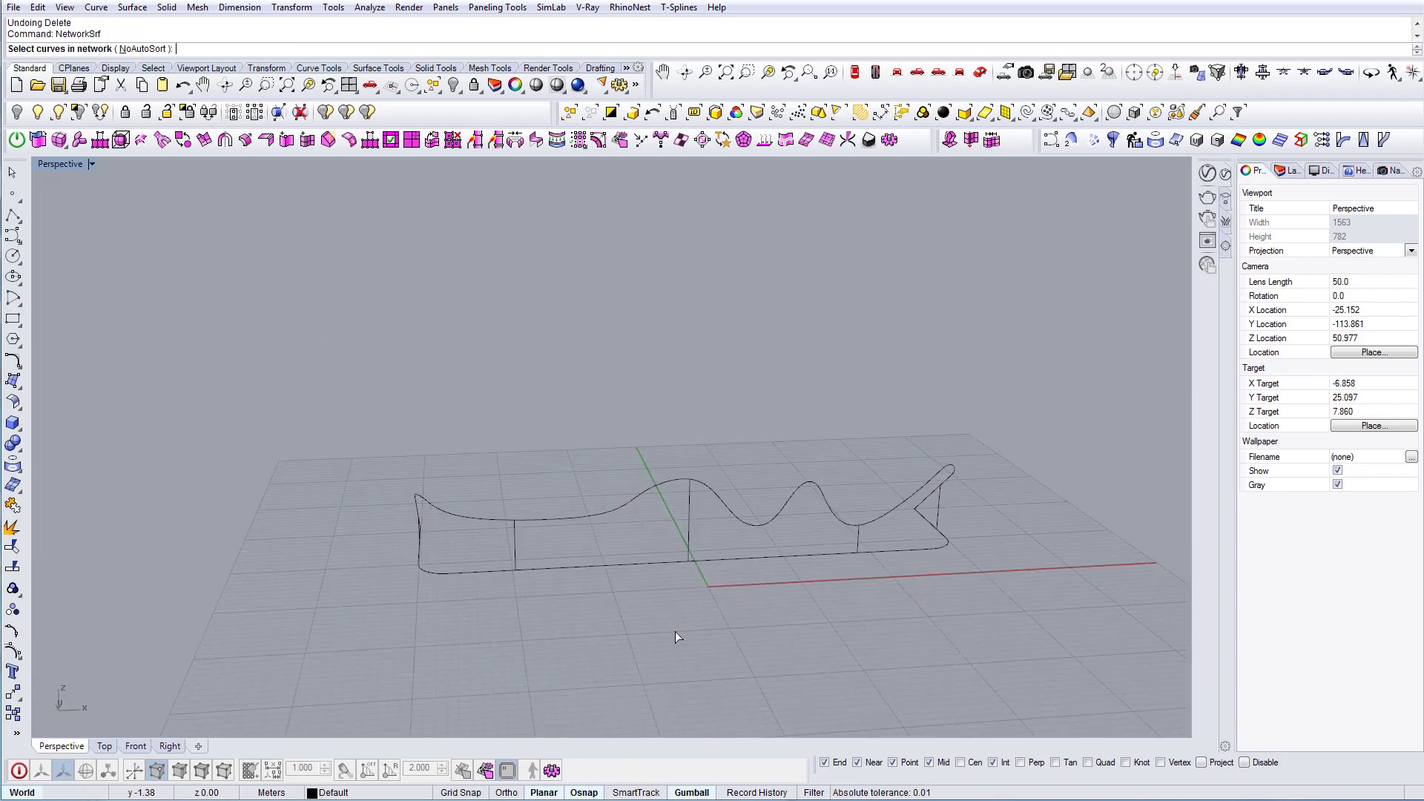
pyautogui.moveTo(703, 558); pyautogui.dragTo(994, 635)
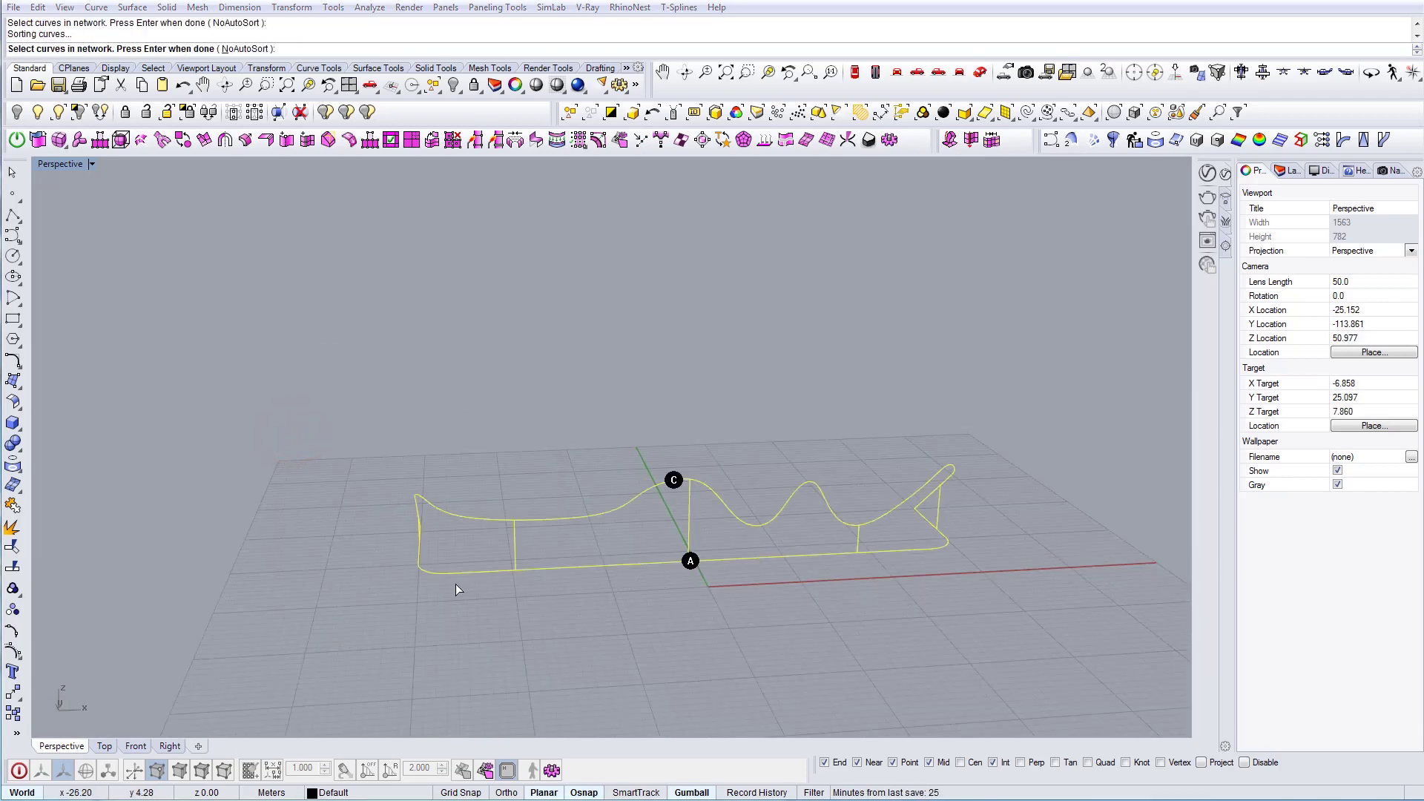
pyautogui.click(35, 392)
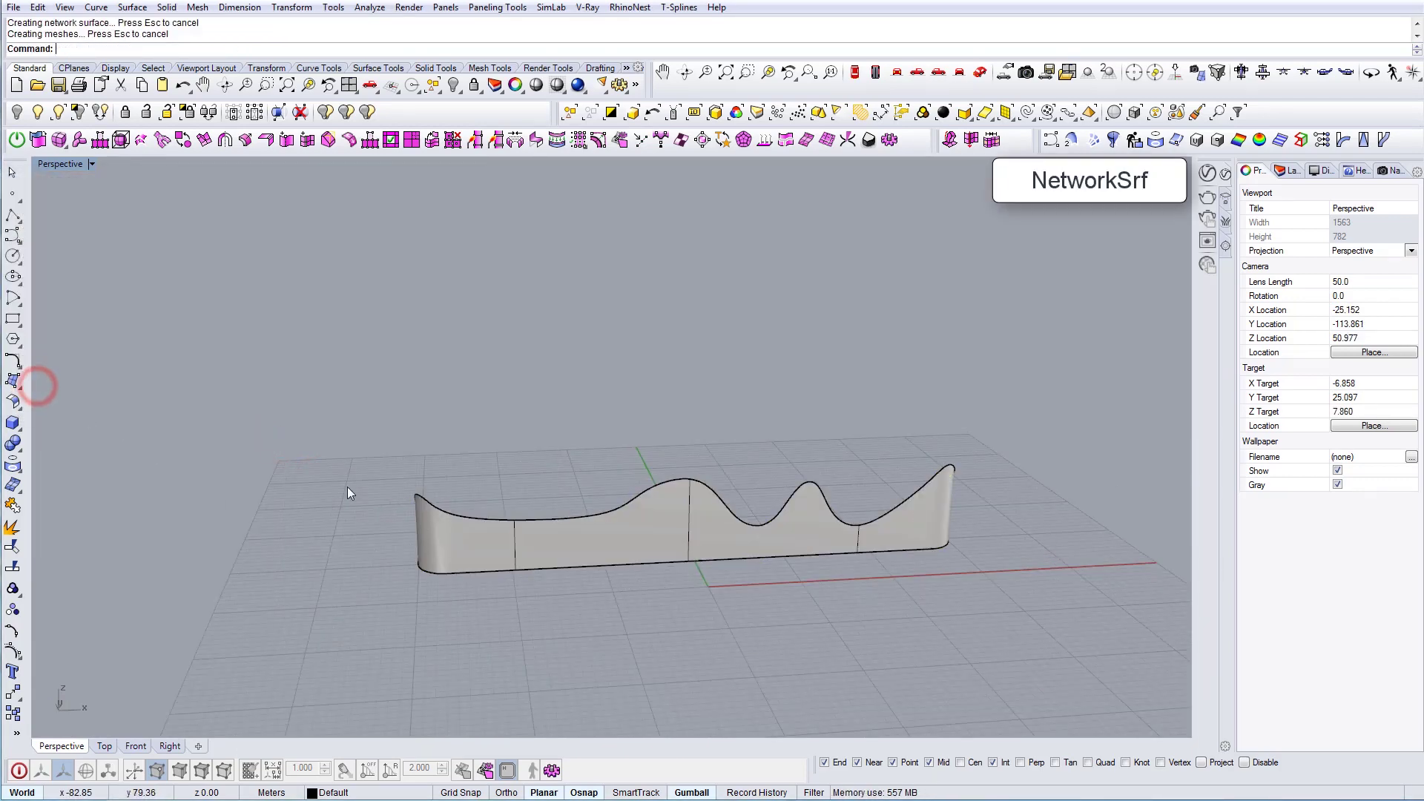
# Select all visible curves with SelCrv and delete them, leaving only the lobby wall surface
pyautogui.moveTo(347, 486); pyautogui.dragTo(673, 535, button='right')
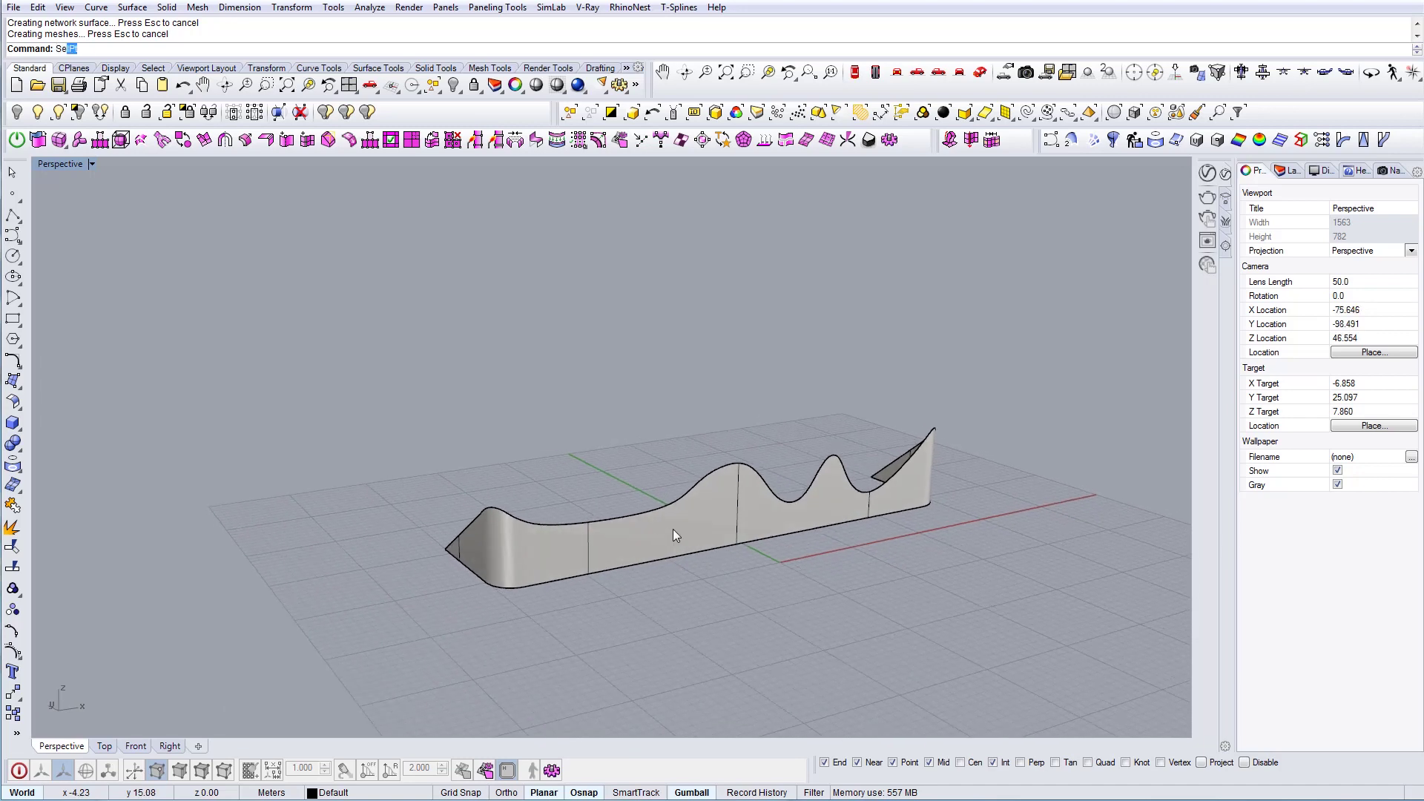
pyautogui.write('lCrv')
pyautogui.press('Return')
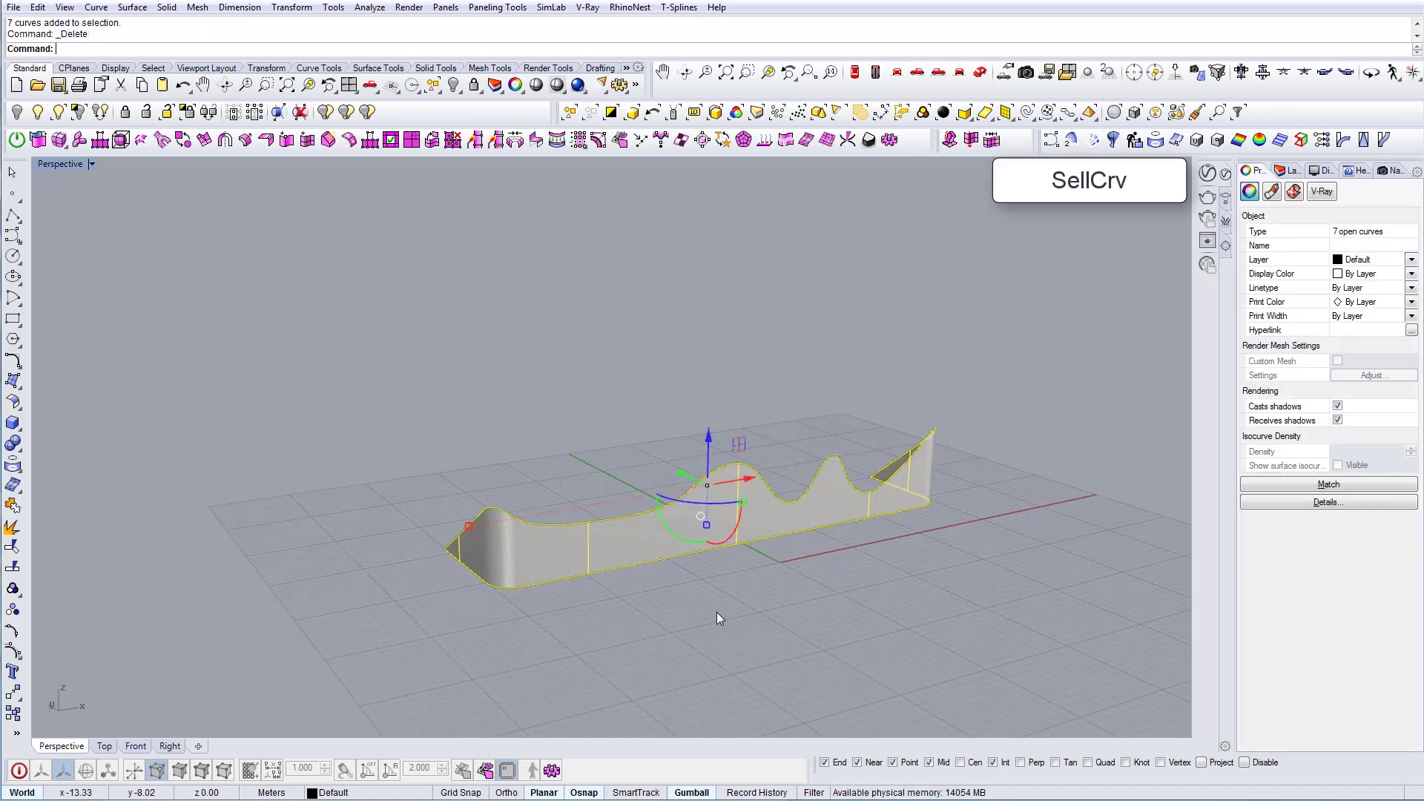
pyautogui.press('Delete')
# Bring back the hidden straight-topped lobby extrusion with ShowSelected and delete it
pyautogui.click(60, 115)
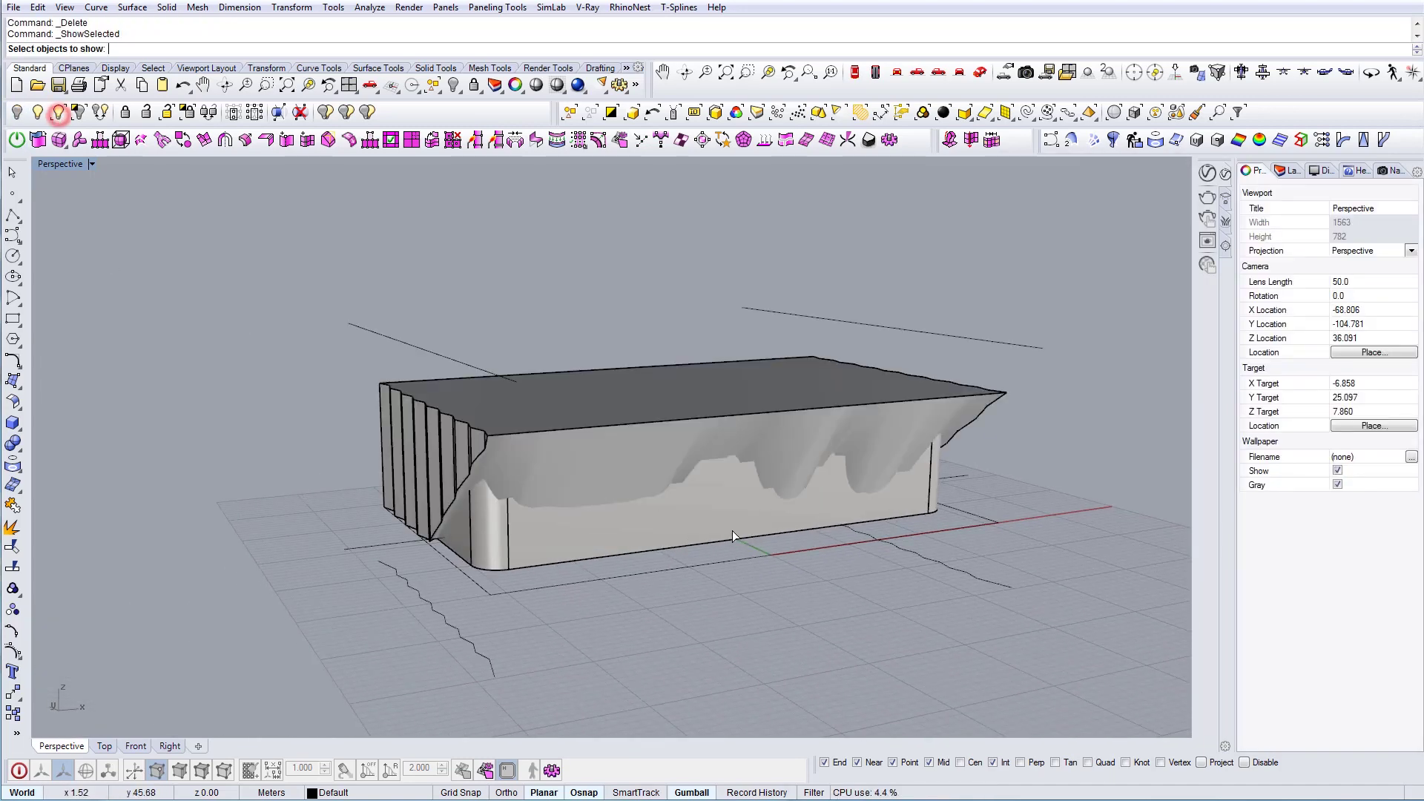
pyautogui.click(651, 541)
pyautogui.click(587, 466)
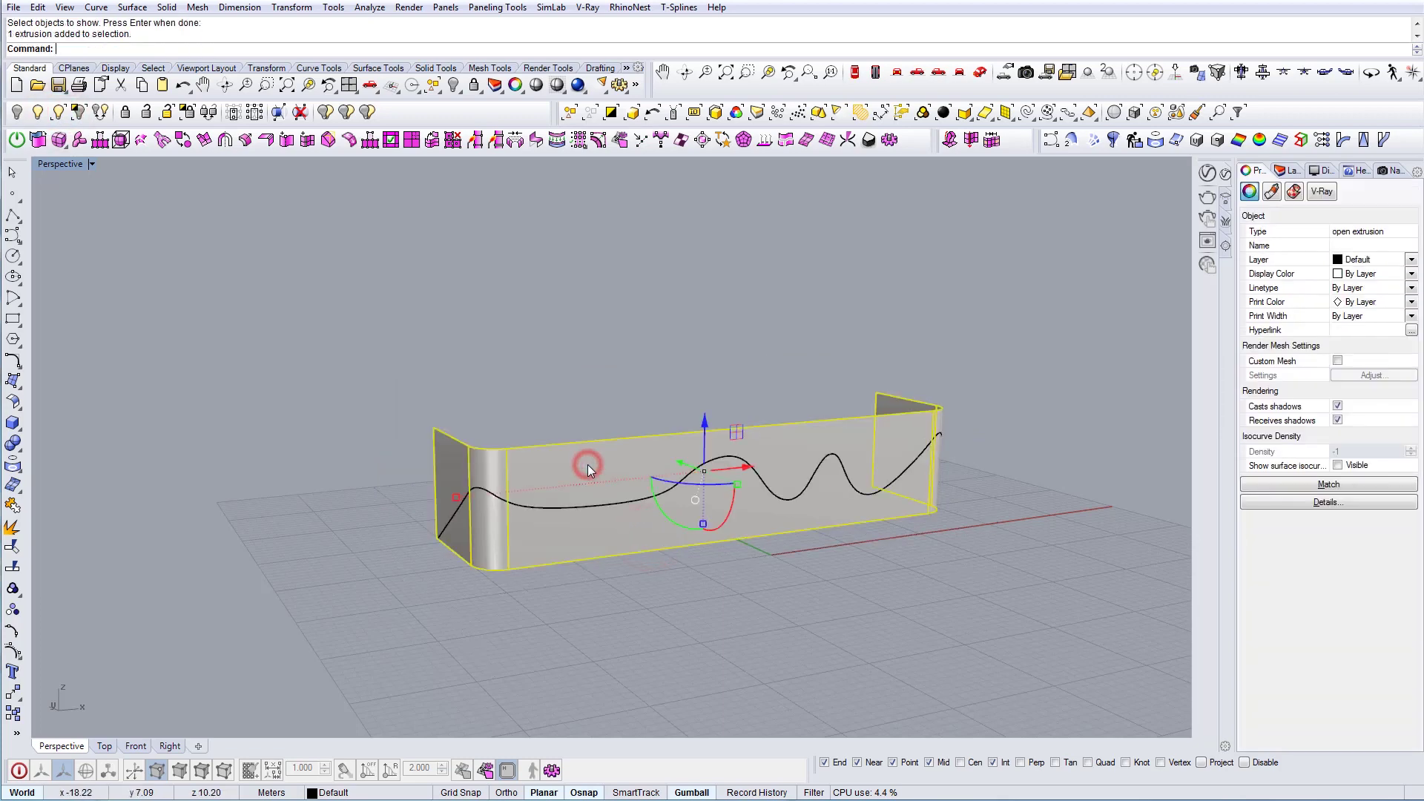
pyautogui.press('Delete')
# Show all hidden objects and delete every leftover construction curve around the building
pyautogui.click(37, 112)
pyautogui.moveTo(470, 368); pyautogui.dragTo(599, 567, button='right')
pyautogui.click(553, 412)
pyautogui.press('Escape')
pyautogui.scroll(4, 499, 592)
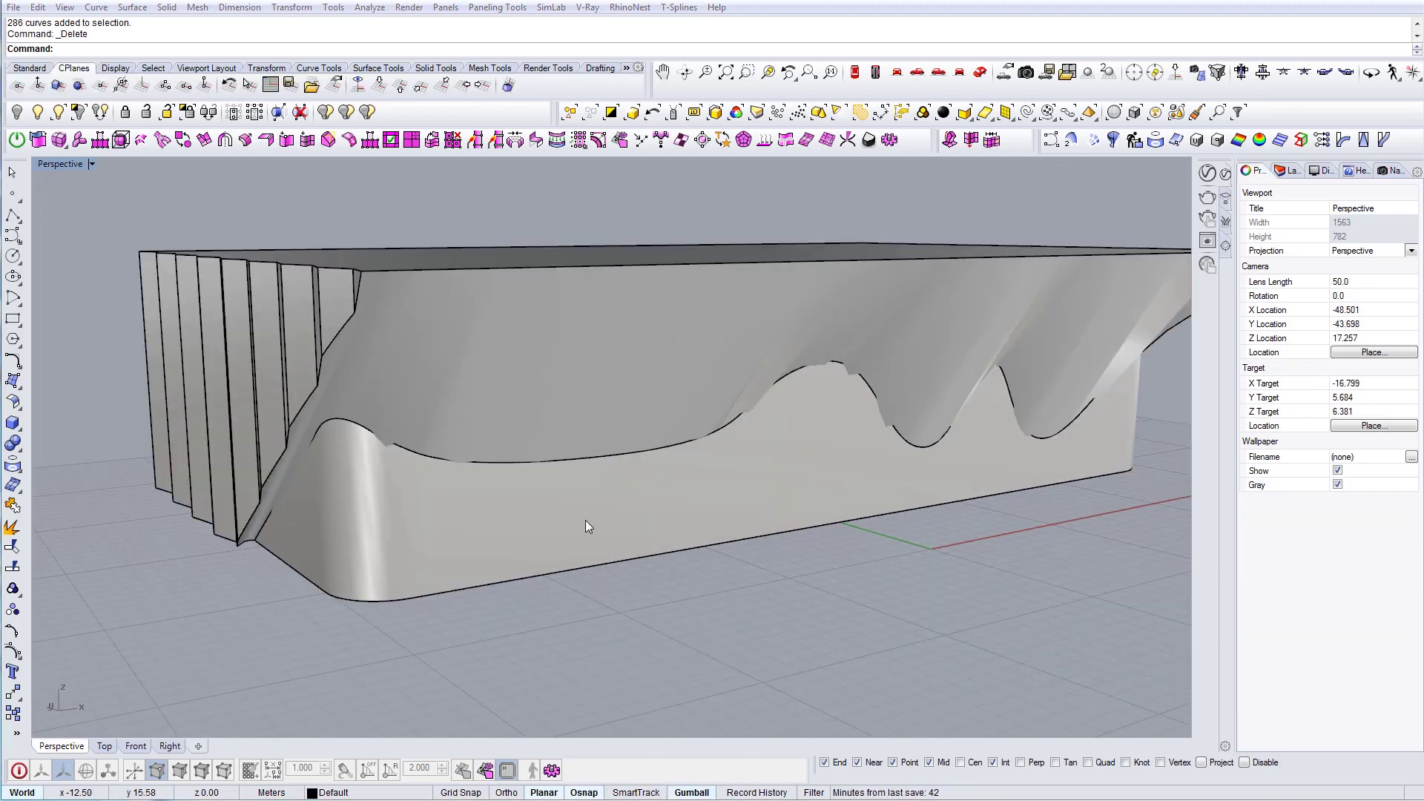
# Compare the lobby wall beneath the wavy facade with the glazed front in the Kilden reference photo
pyautogui.moveTo(605, 508); pyautogui.dragTo(720, 479, button='right')
pyautogui.click(616, 478)
pyautogui.press('Escape')
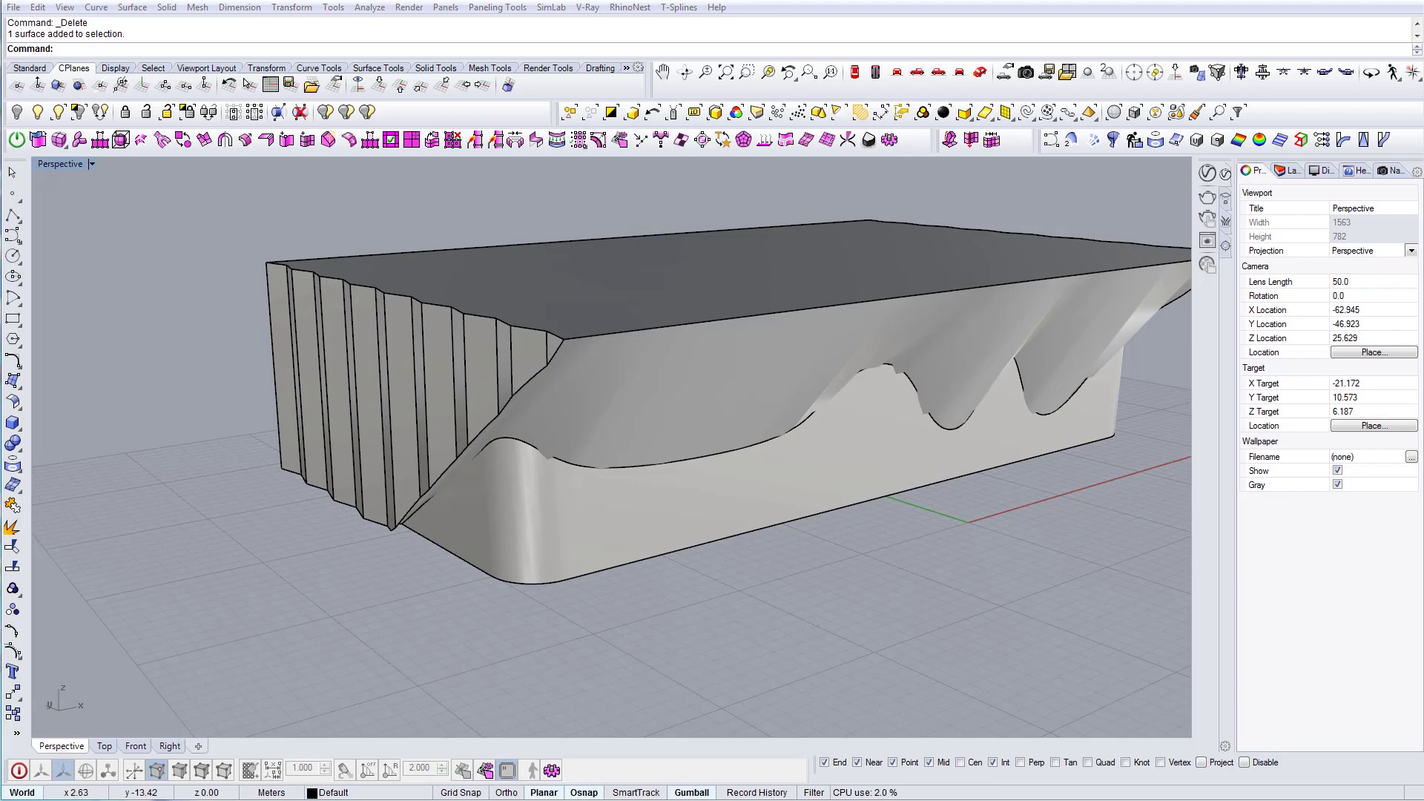
pyautogui.moveTo(771, 798); pyautogui.dragTo(501, 172)
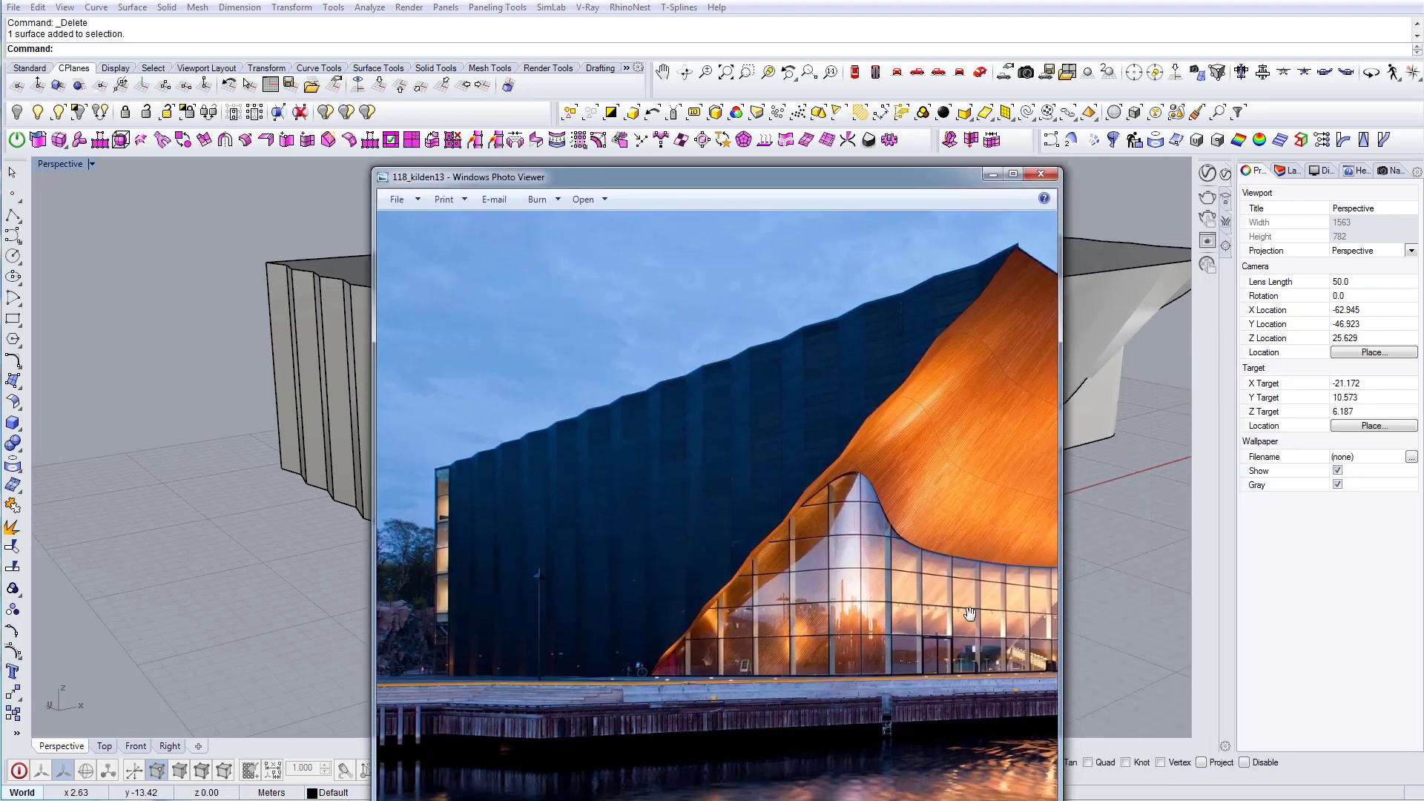
pyautogui.moveTo(970, 614); pyautogui.dragTo(741, 602)
pyautogui.click(987, 180)
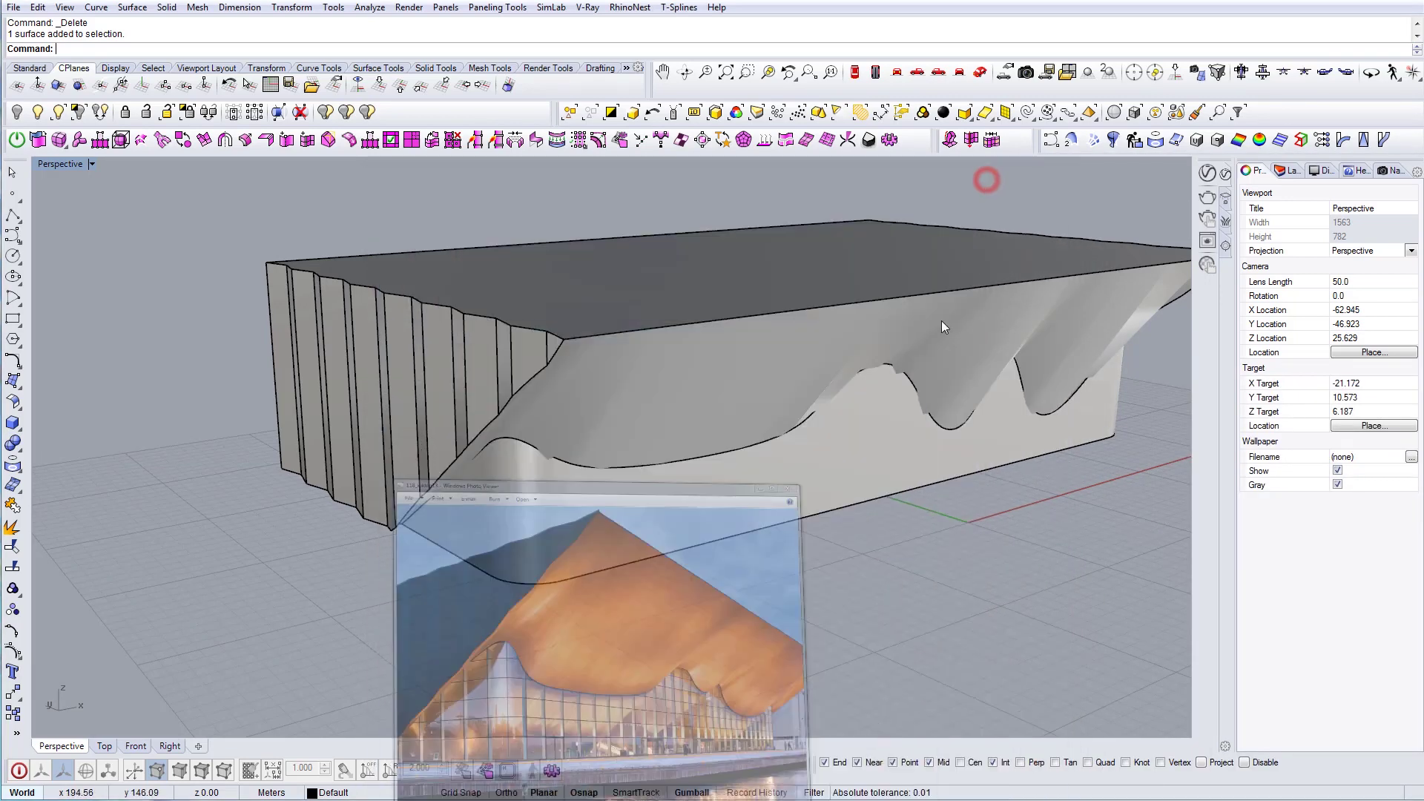
# Hide the main building polysurface so that only the lobby wall surface is displayed
pyautogui.moveTo(749, 400); pyautogui.dragTo(740, 544, button='right')
pyautogui.click(676, 422)
pyautogui.click(676, 422)
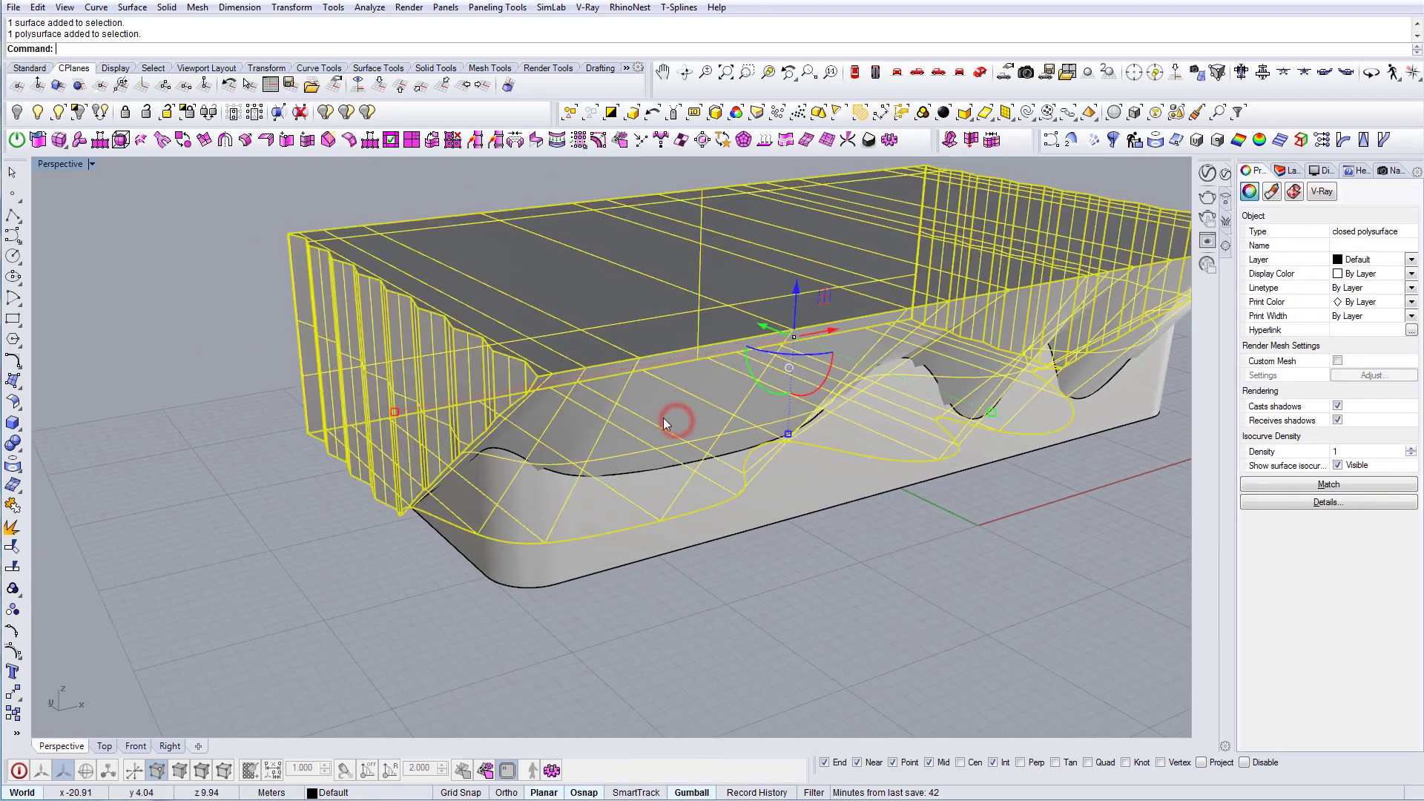
pyautogui.click(30, 116)
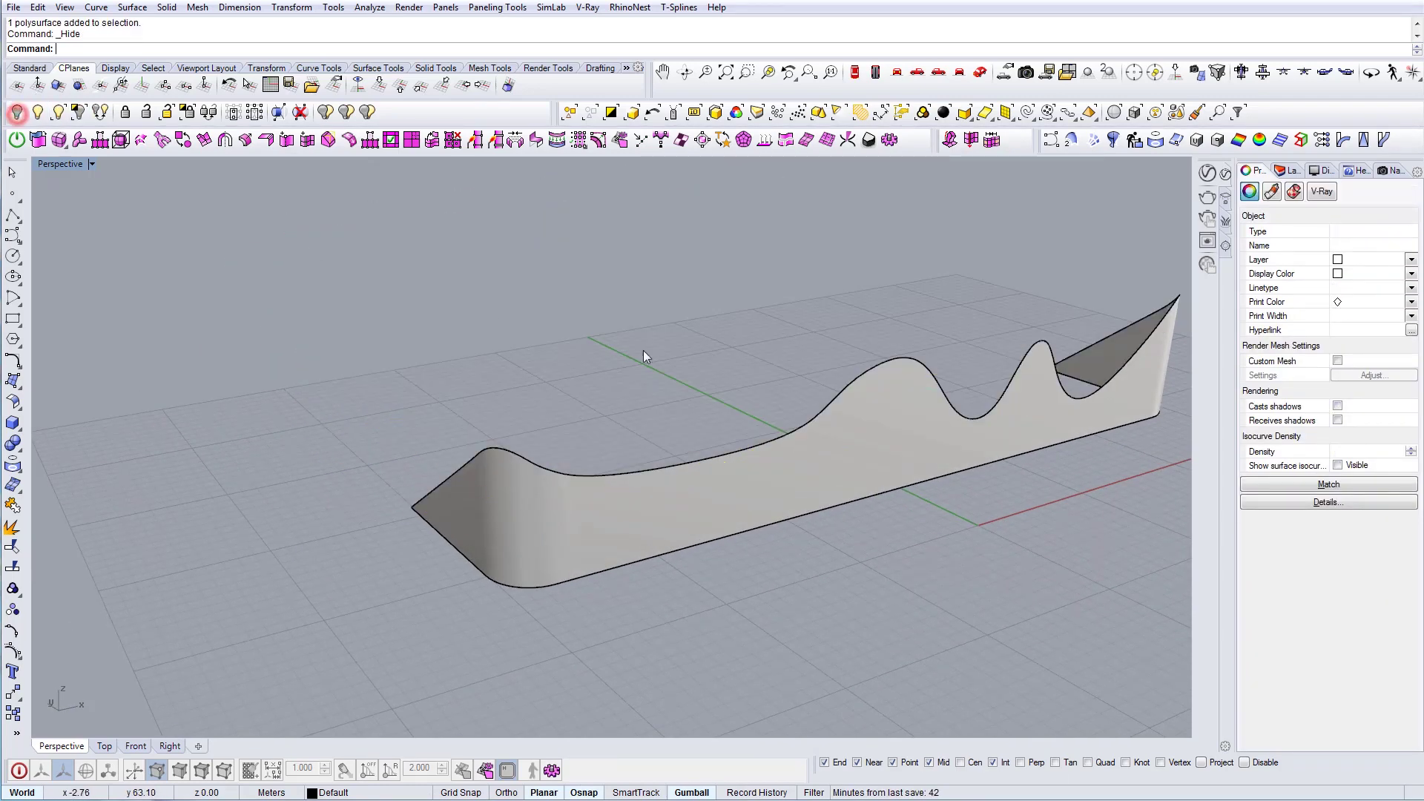
# Offset the lobby wall surface with OffsetSrf at a distance of 0.2 and Solid set to Yes
pyautogui.moveTo(643, 350); pyautogui.dragTo(753, 484, button='right')
pyautogui.click(741, 464)
pyautogui.moveTo(677, 459)
pyautogui.mouseDown(button='right')
pyautogui.moveTo(741, 460)
pyautogui.moveTo(657, 466)
pyautogui.mouseUp(button='right')
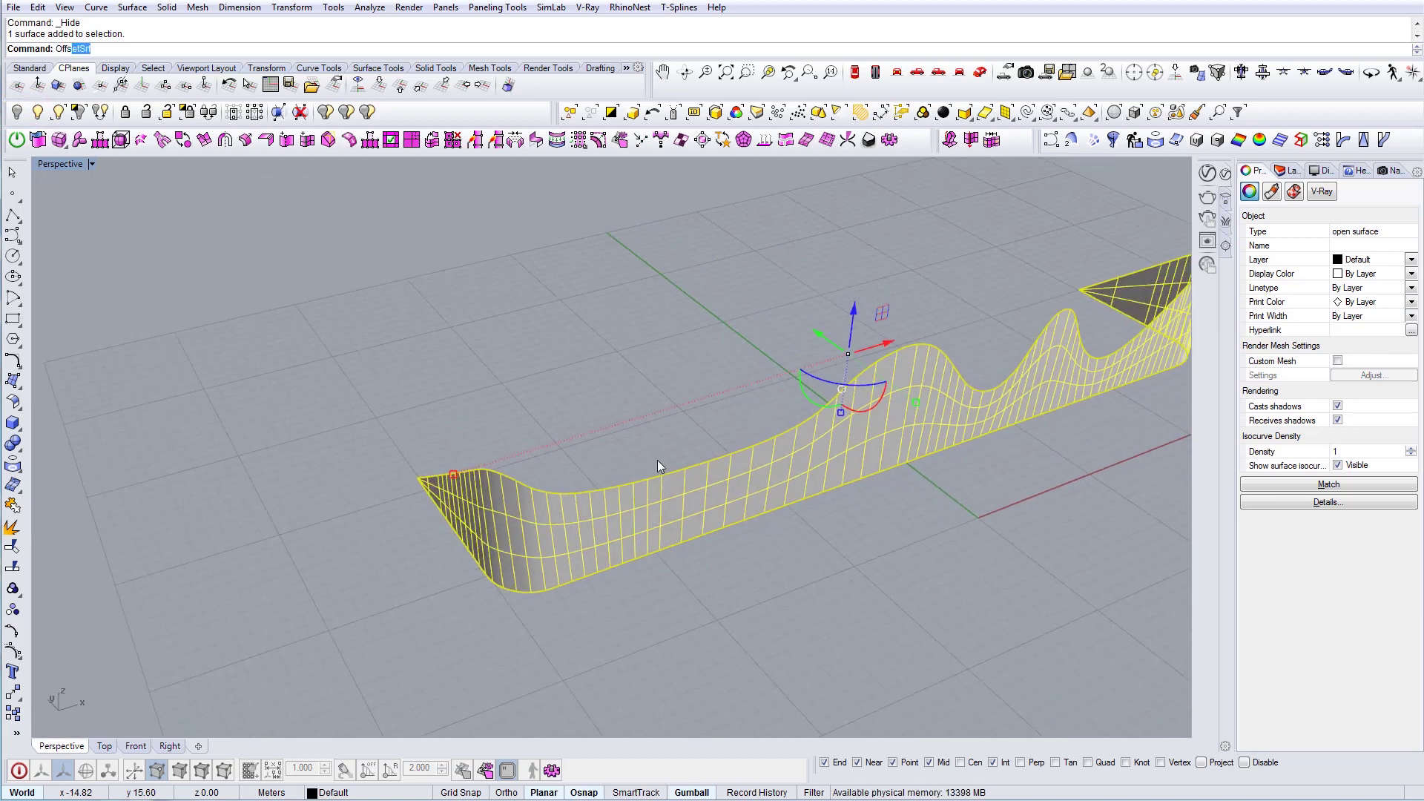
pyautogui.write('etSrf')
pyautogui.press('Return')
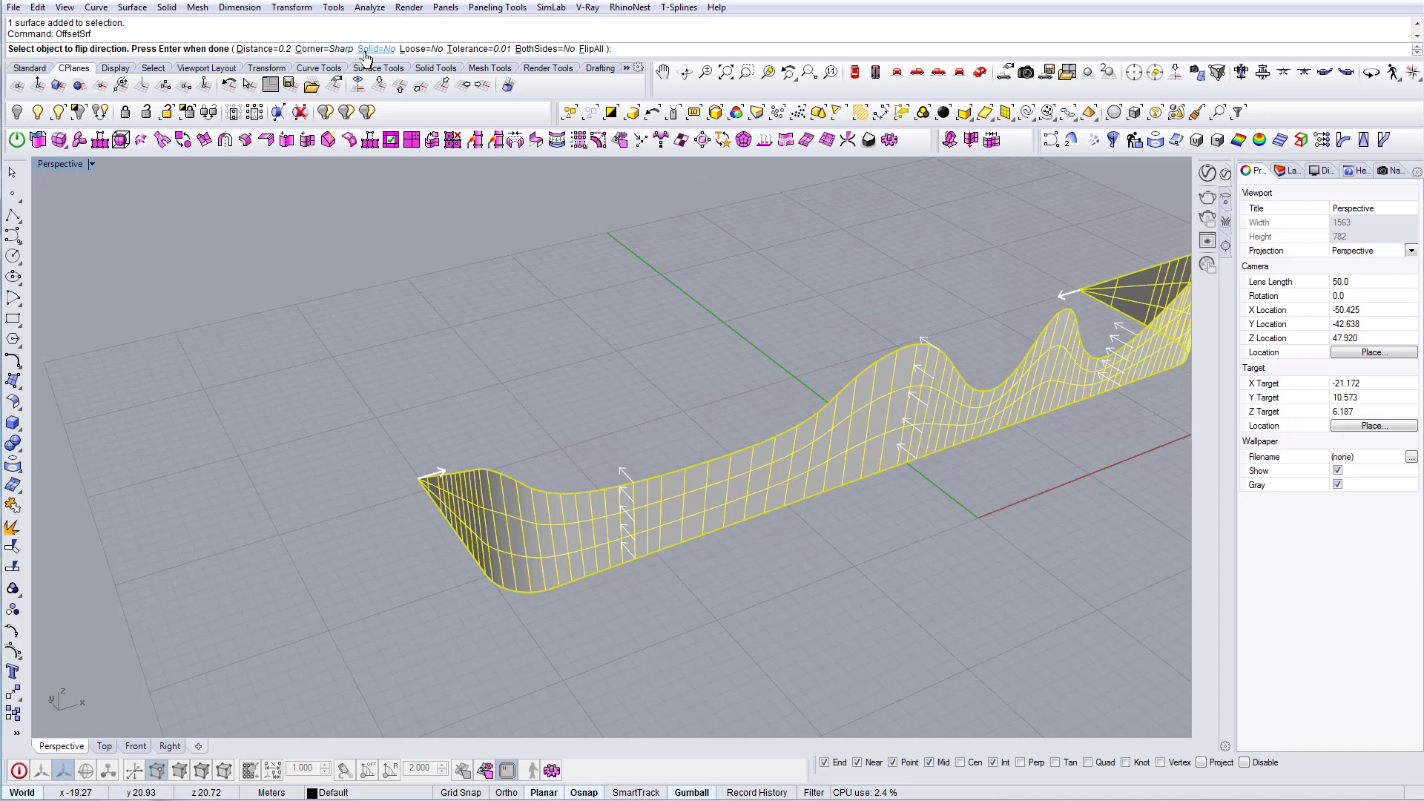
pyautogui.rightClick(453, 163)
# Undo the repeated solid offset of the lobby wall and inspect the remaining wall
pyautogui.rightClick(452, 162)
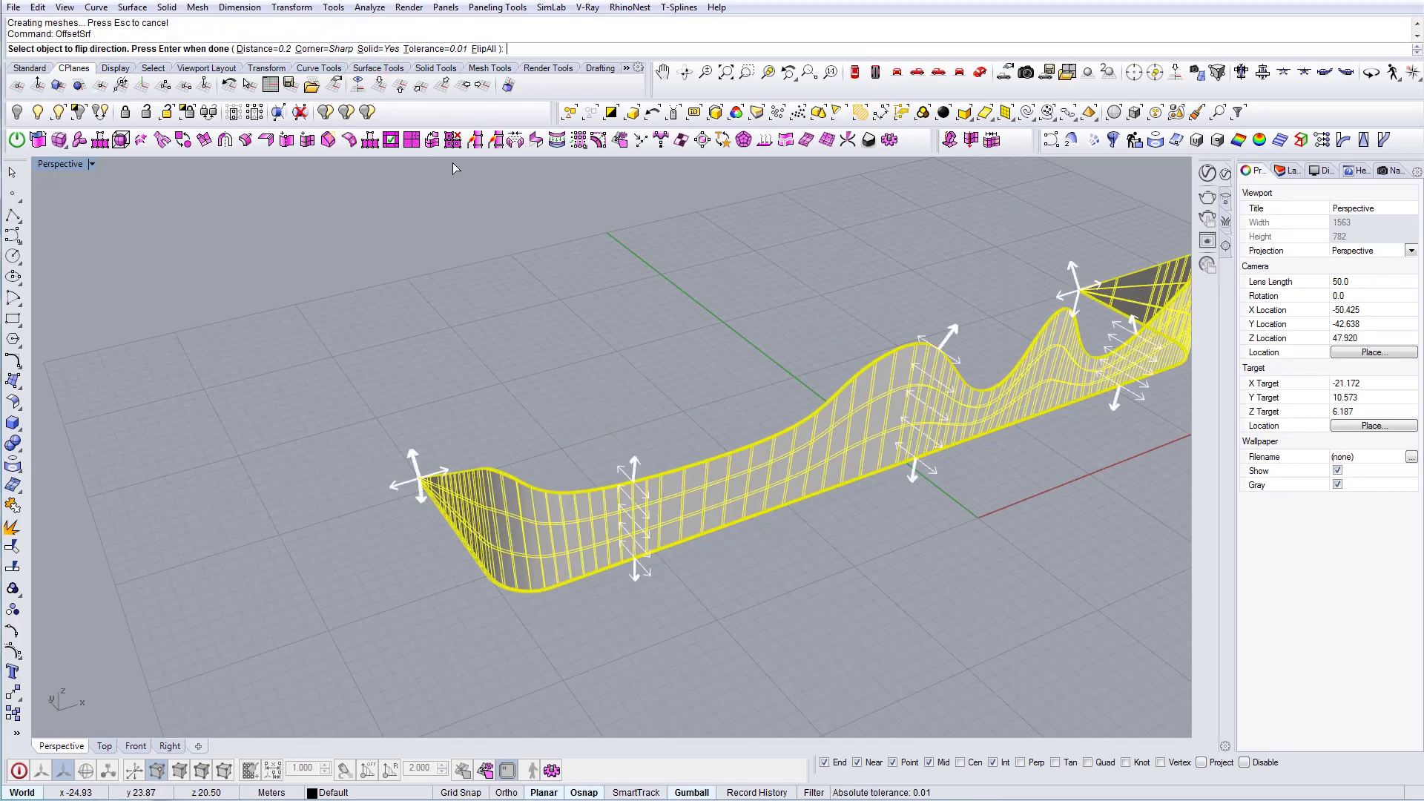
pyautogui.press('Return')
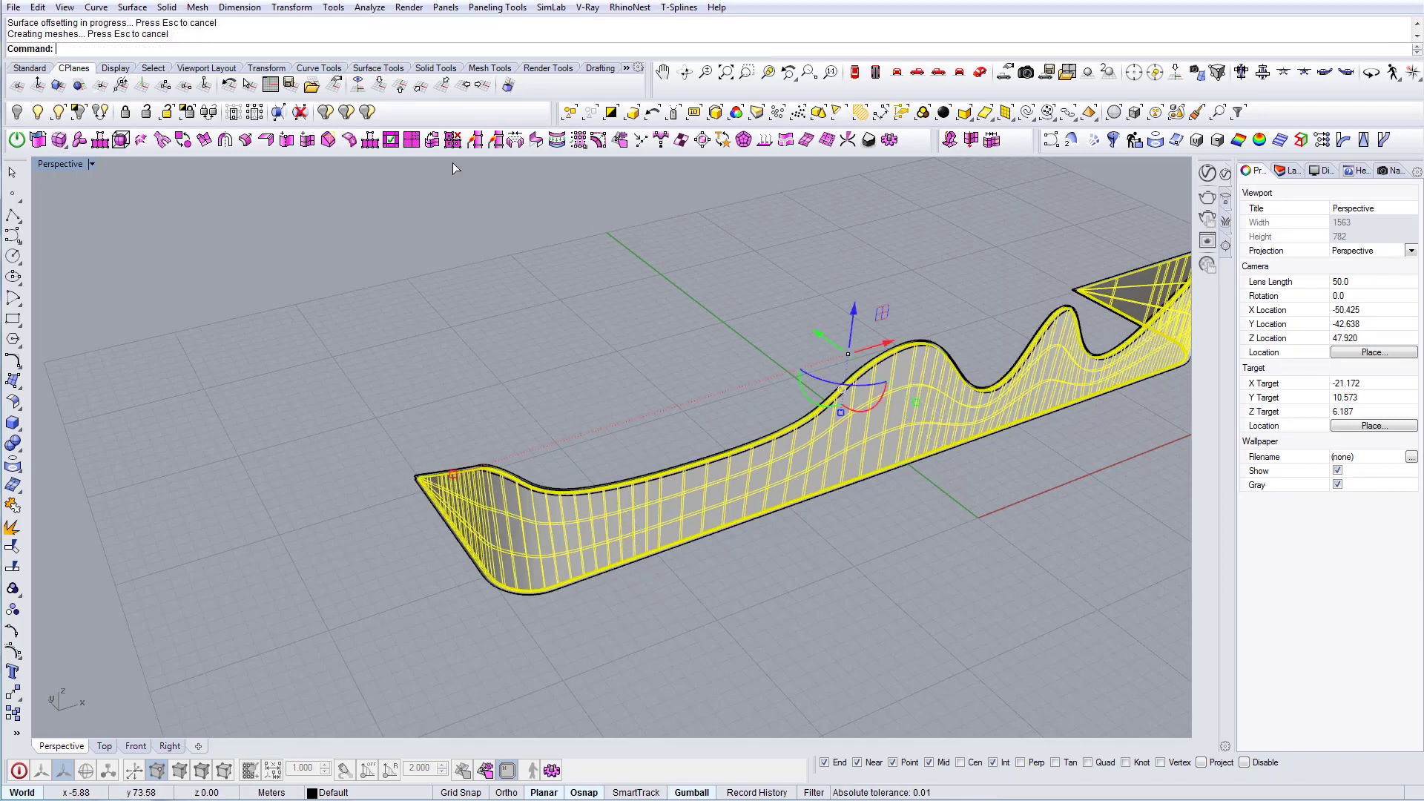
pyautogui.scroll(5, 564, 519)
pyautogui.moveTo(564, 519); pyautogui.dragTo(426, 453, button='right')
pyautogui.hotkey('ctrl', 'z')
pyautogui.scroll(4, 411, 368)
pyautogui.moveTo(412, 367); pyautogui.dragTo(593, 393, button='right')
pyautogui.click(384, 379)
pyautogui.press('Escape')
pyautogui.scroll(-10, 532, 402)
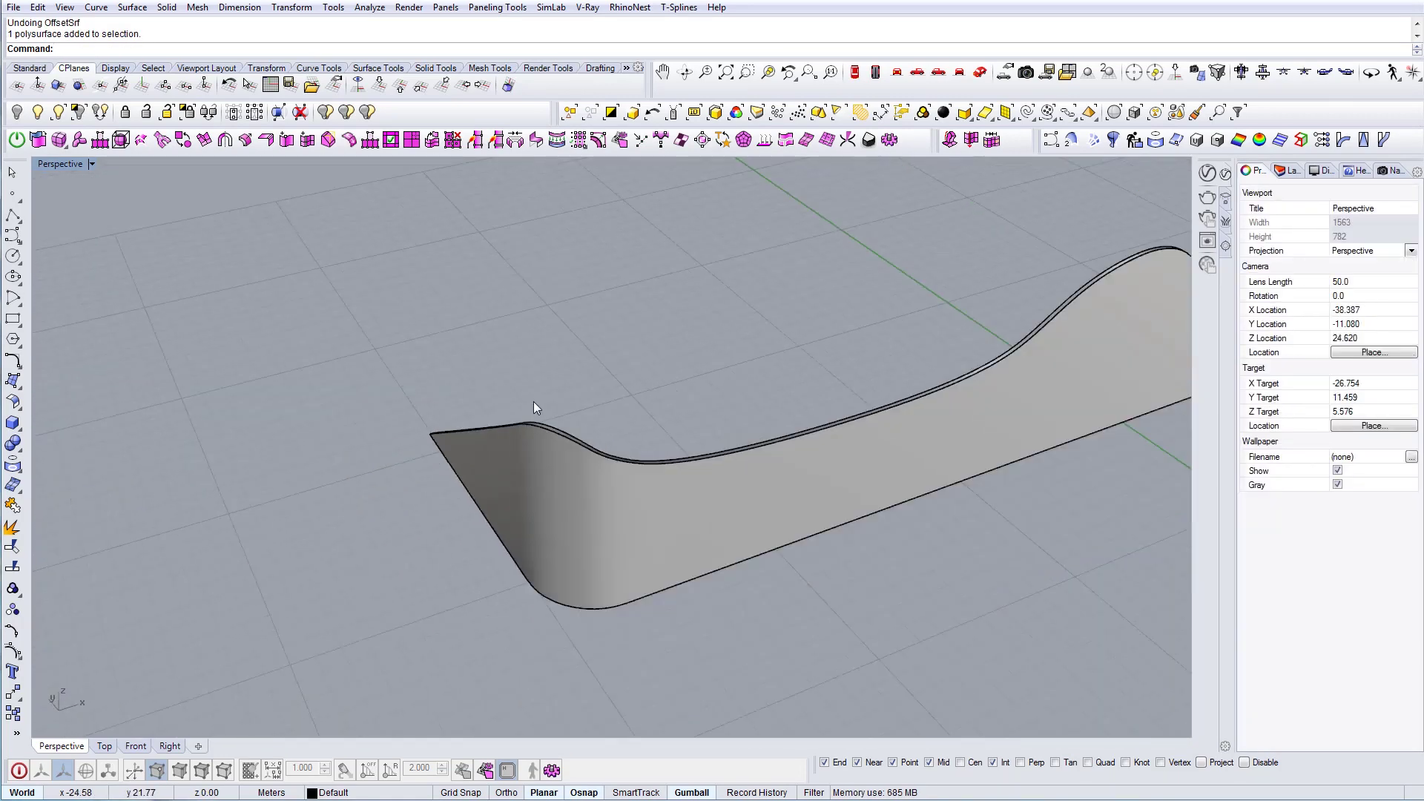
pyautogui.moveTo(647, 447); pyautogui.dragTo(493, 385, button='right')
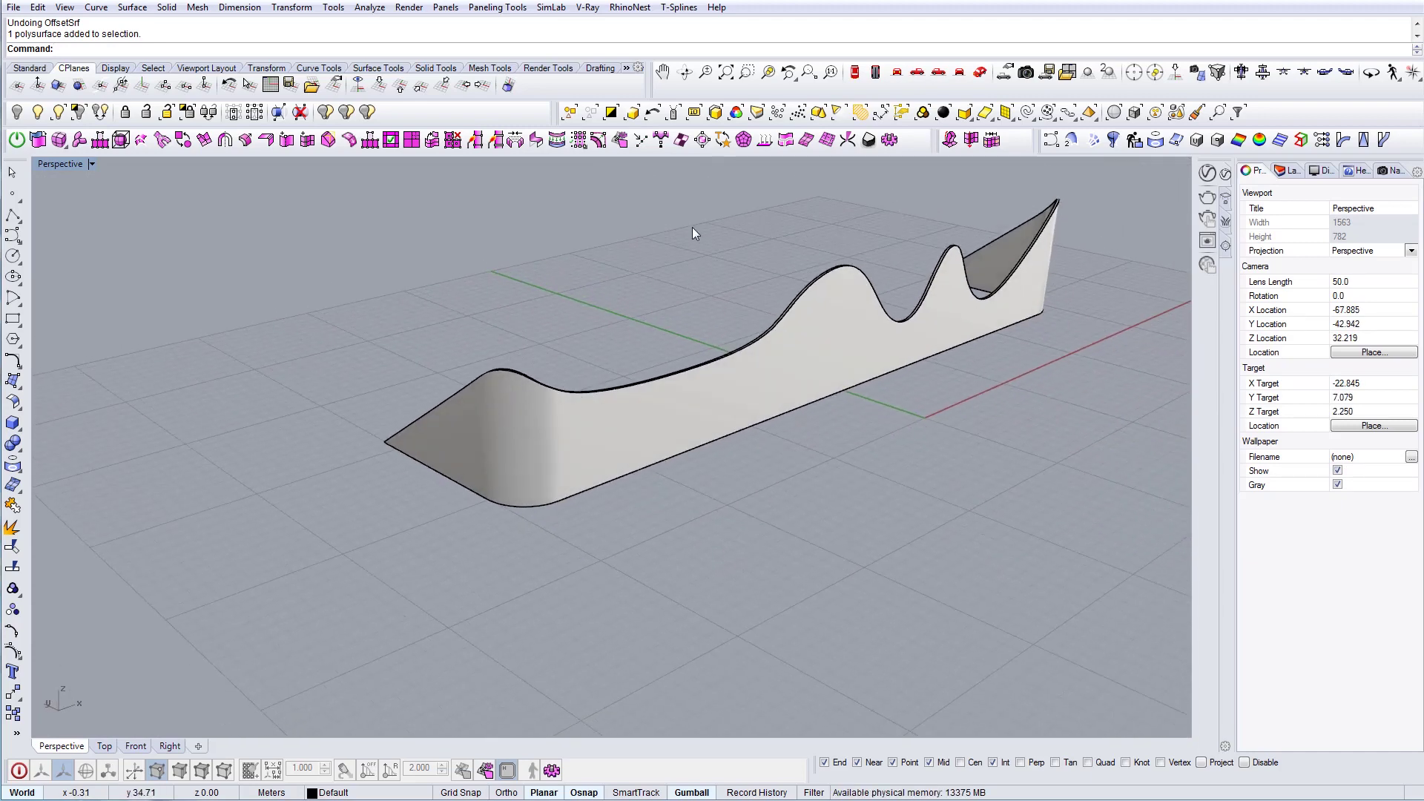
# In the Right view, draw a 1.4 m vertical line up from the wall's back corner and a long horizontal line from its top past the front
pyautogui.click(855, 73)
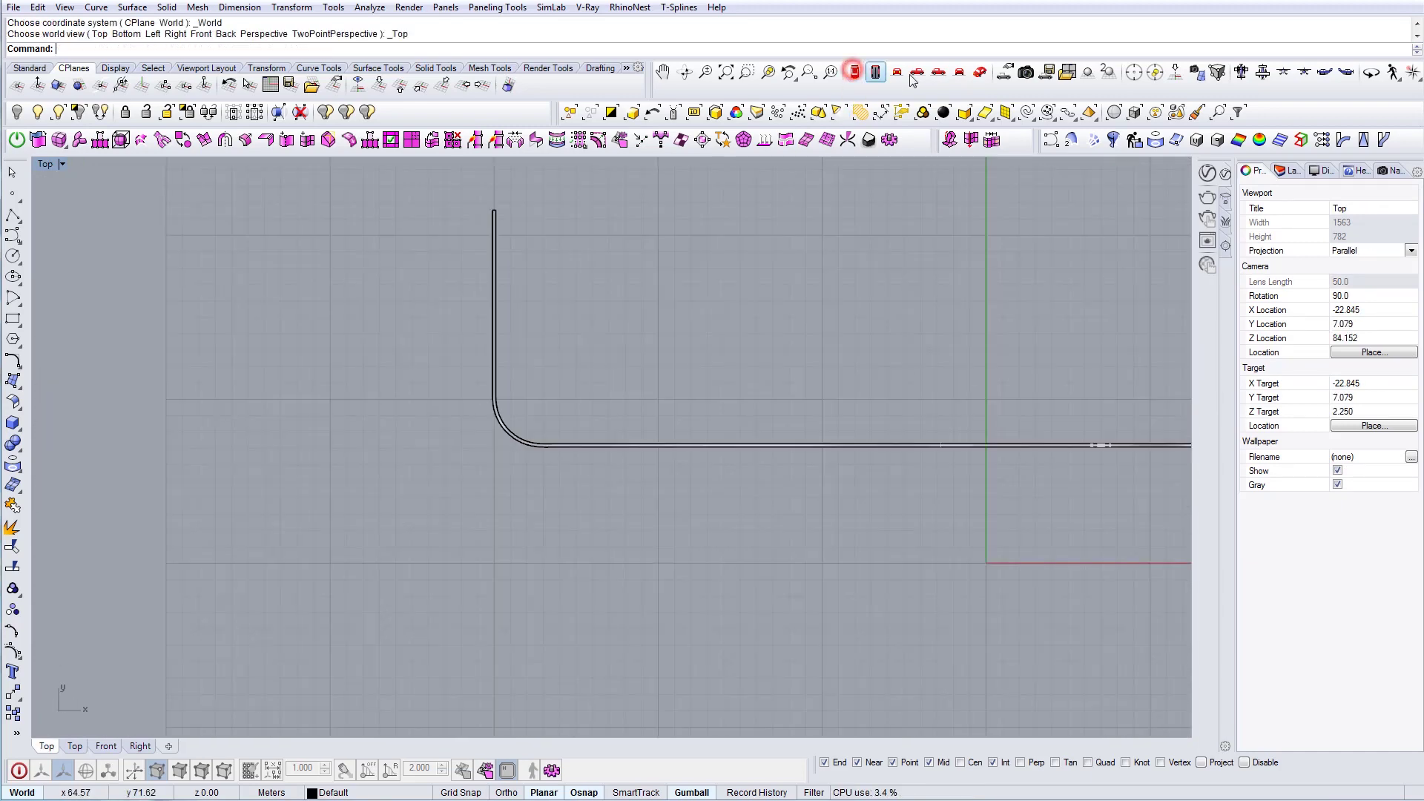
pyautogui.click(919, 73)
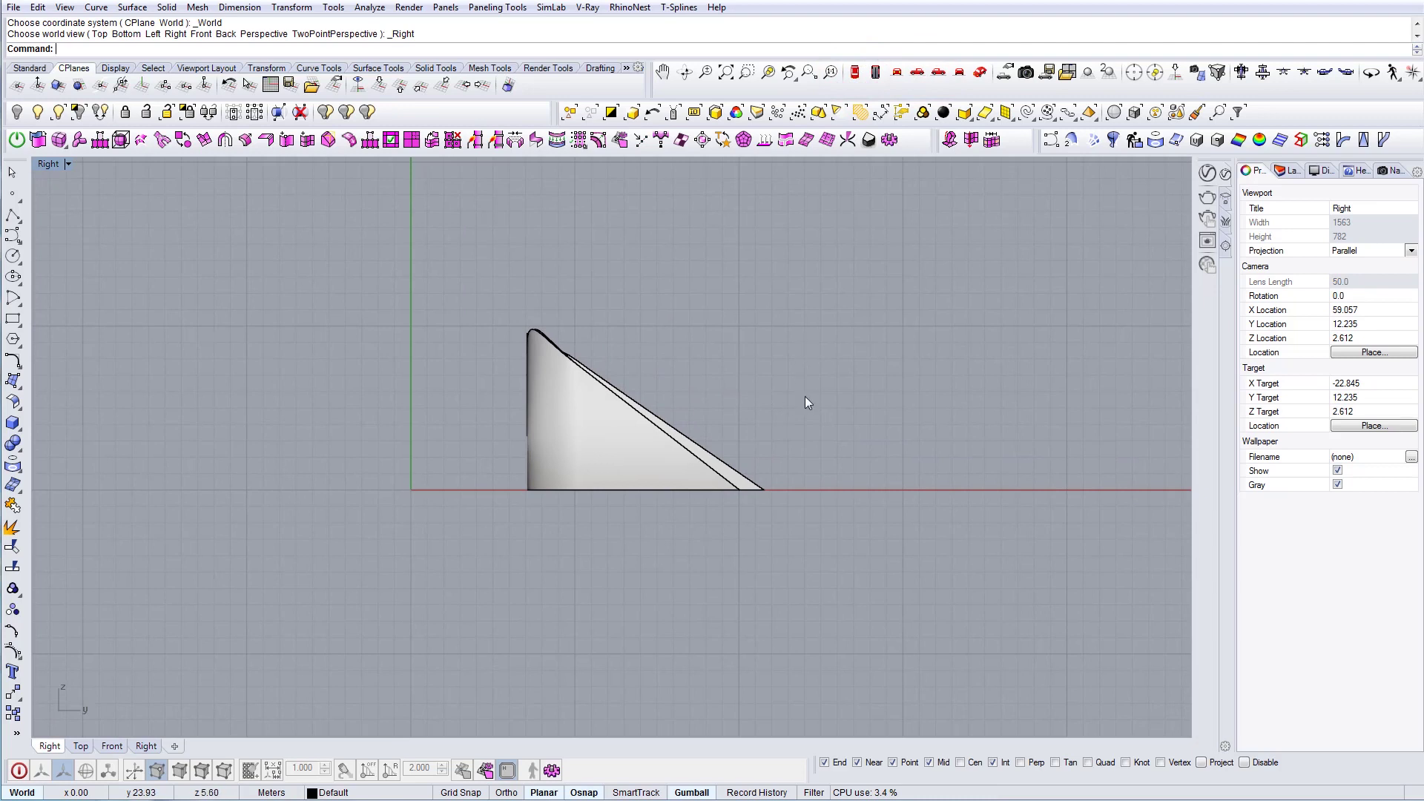
pyautogui.write('L')
pyautogui.press('Return')
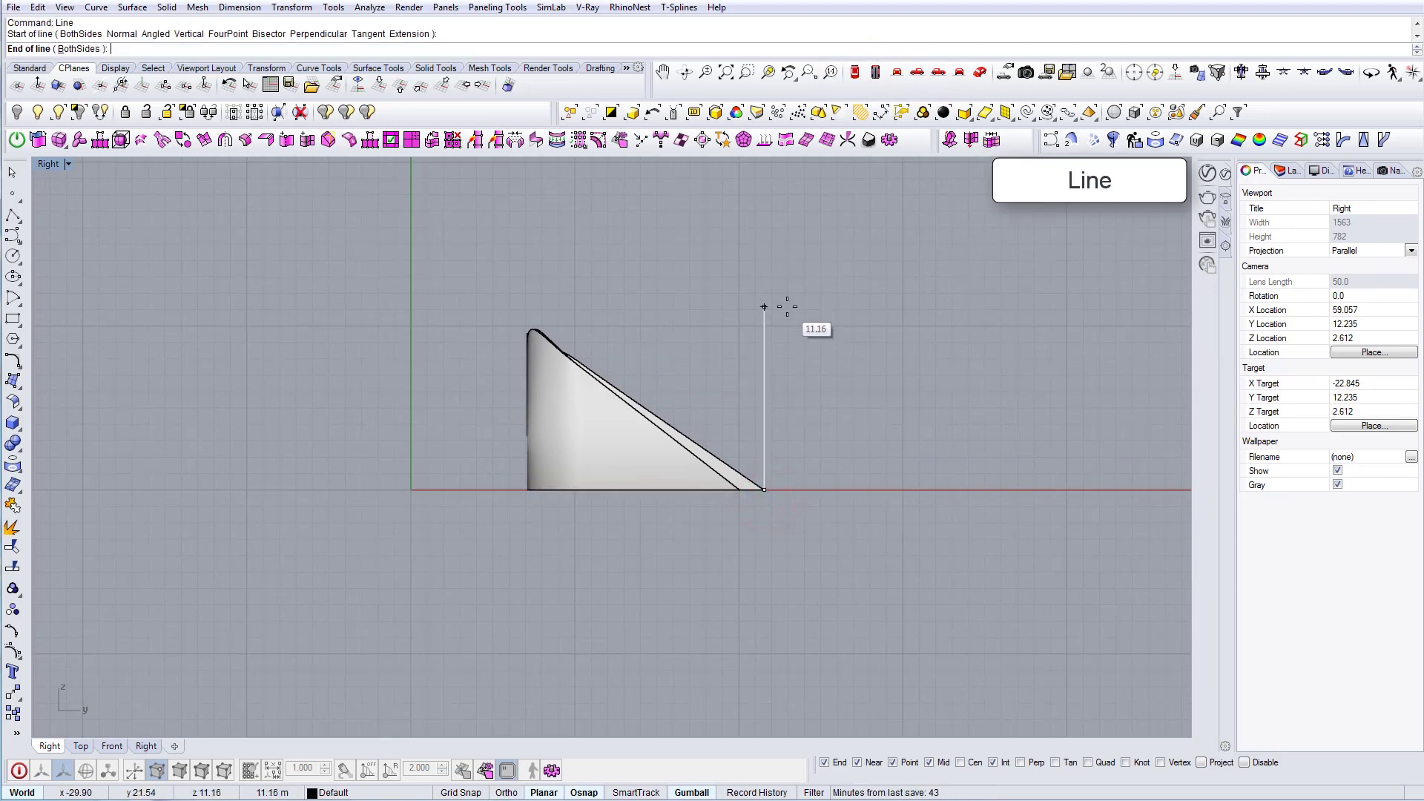
pyautogui.write('1')
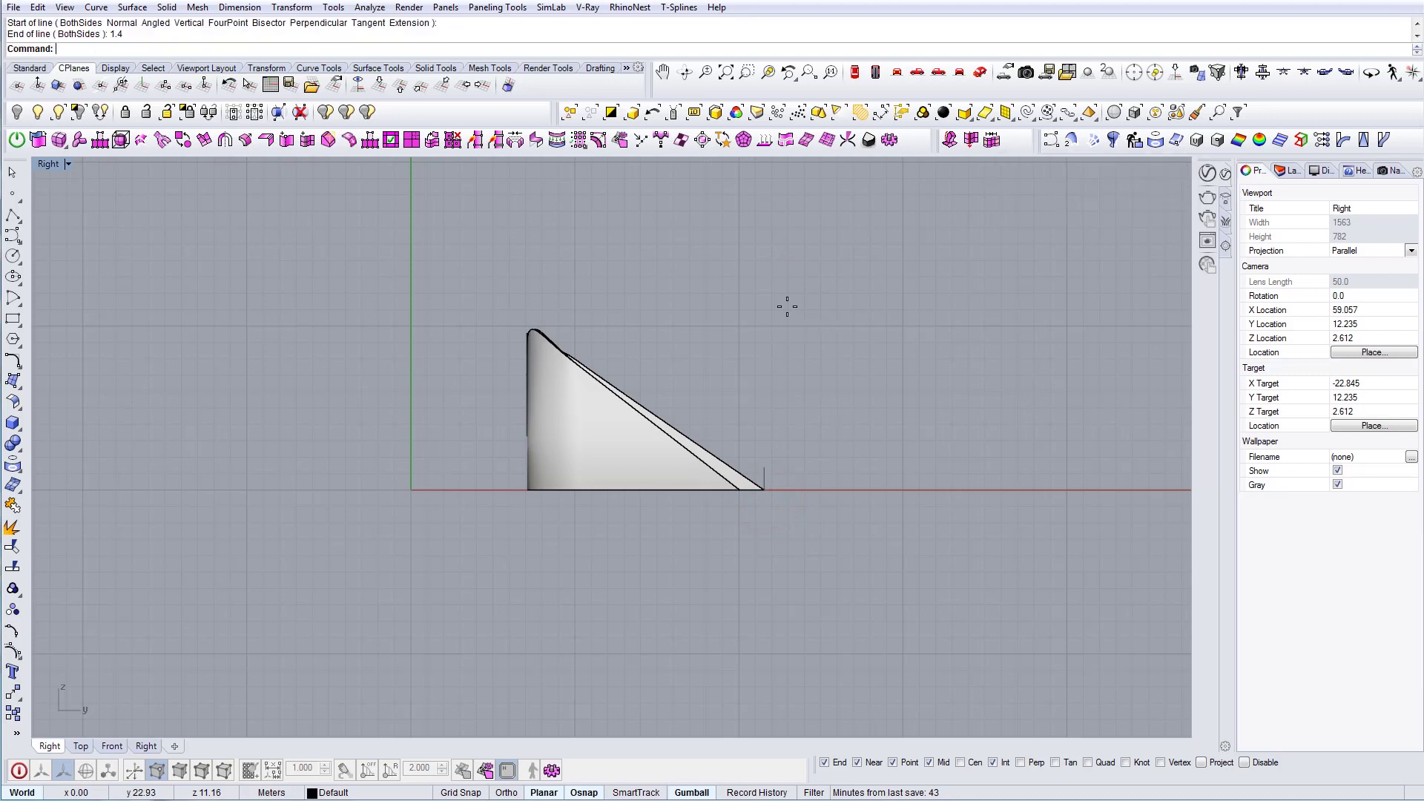
pyautogui.write('L')
pyautogui.press('Return')
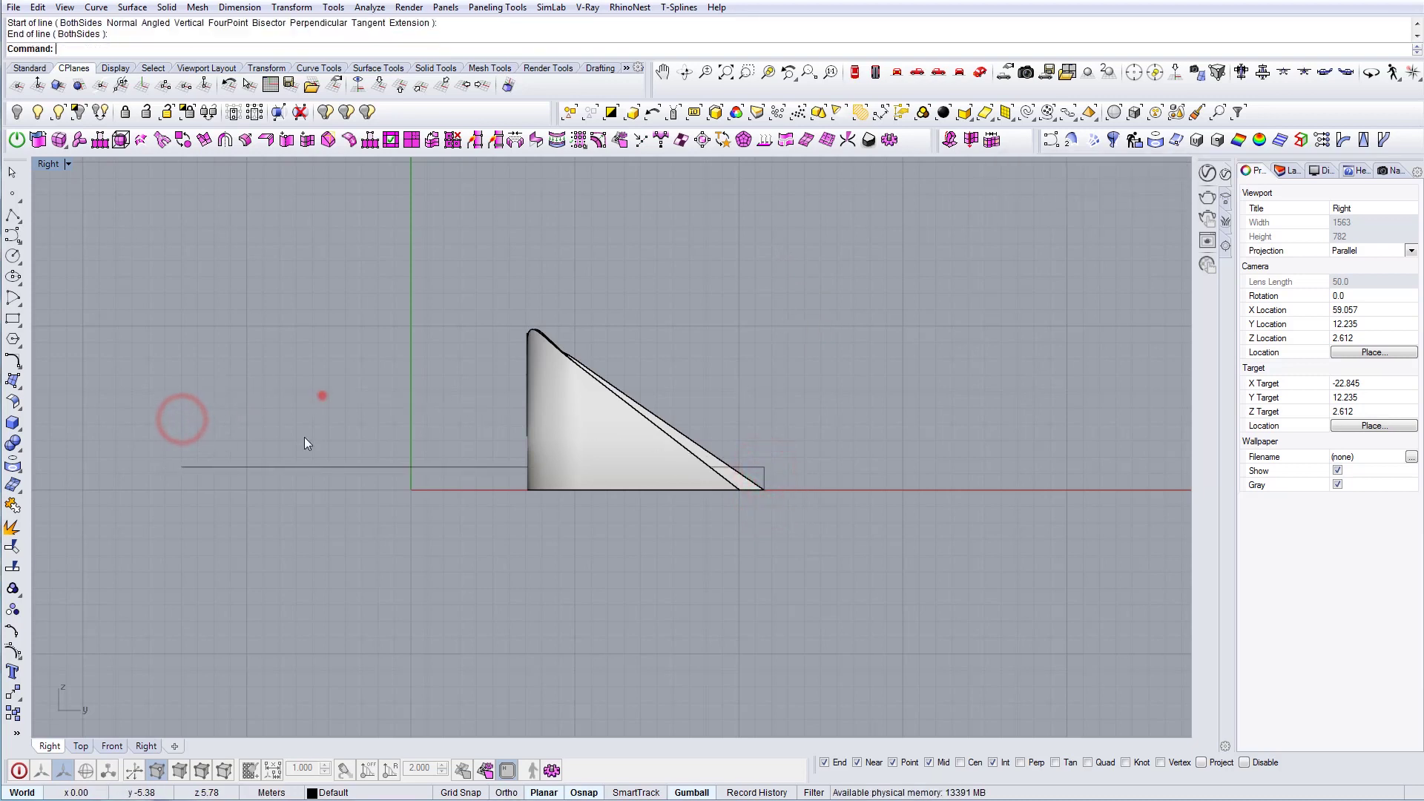
# Copy the horizontal line upward repeatedly at 1.4 m spacing past the wall's top, reusing the last point, distance and direction
pyautogui.moveTo(305, 437); pyautogui.dragTo(286, 486)
pyautogui.scroll(6, 755, 482)
pyautogui.write('C')
pyautogui.press('Return')
pyautogui.click(776, 499)
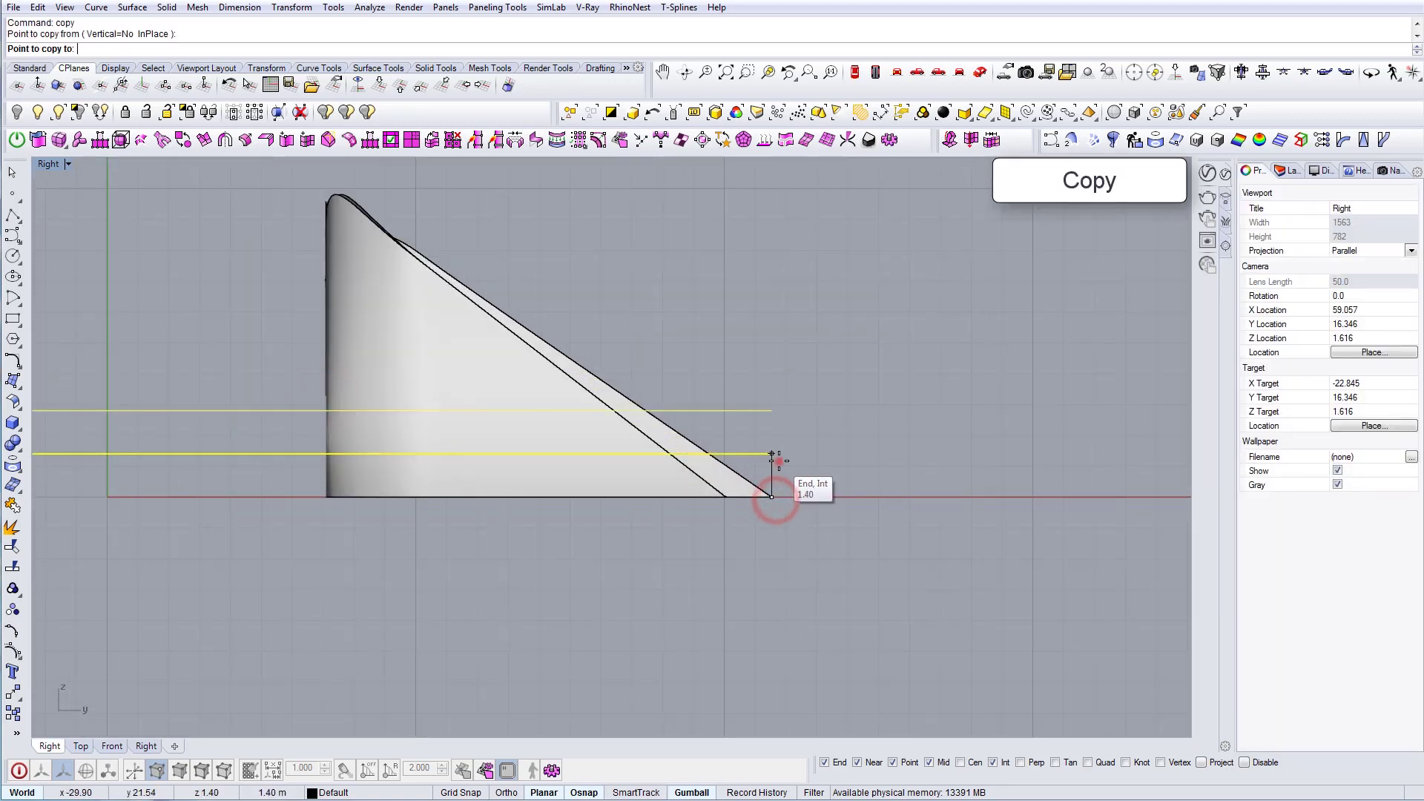
pyautogui.click(110, 44)
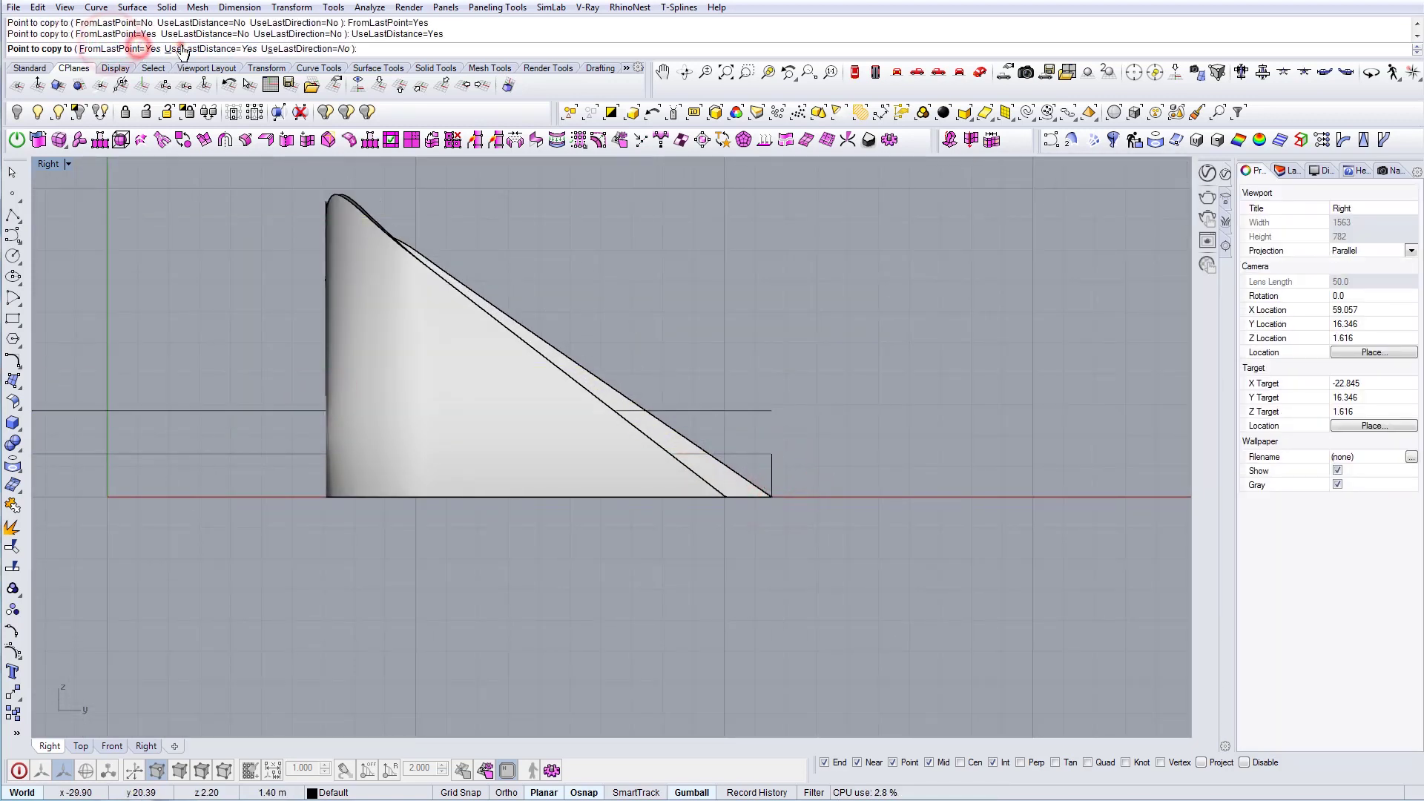
pyautogui.click(284, 49)
pyautogui.scroll(-3, 474, 555)
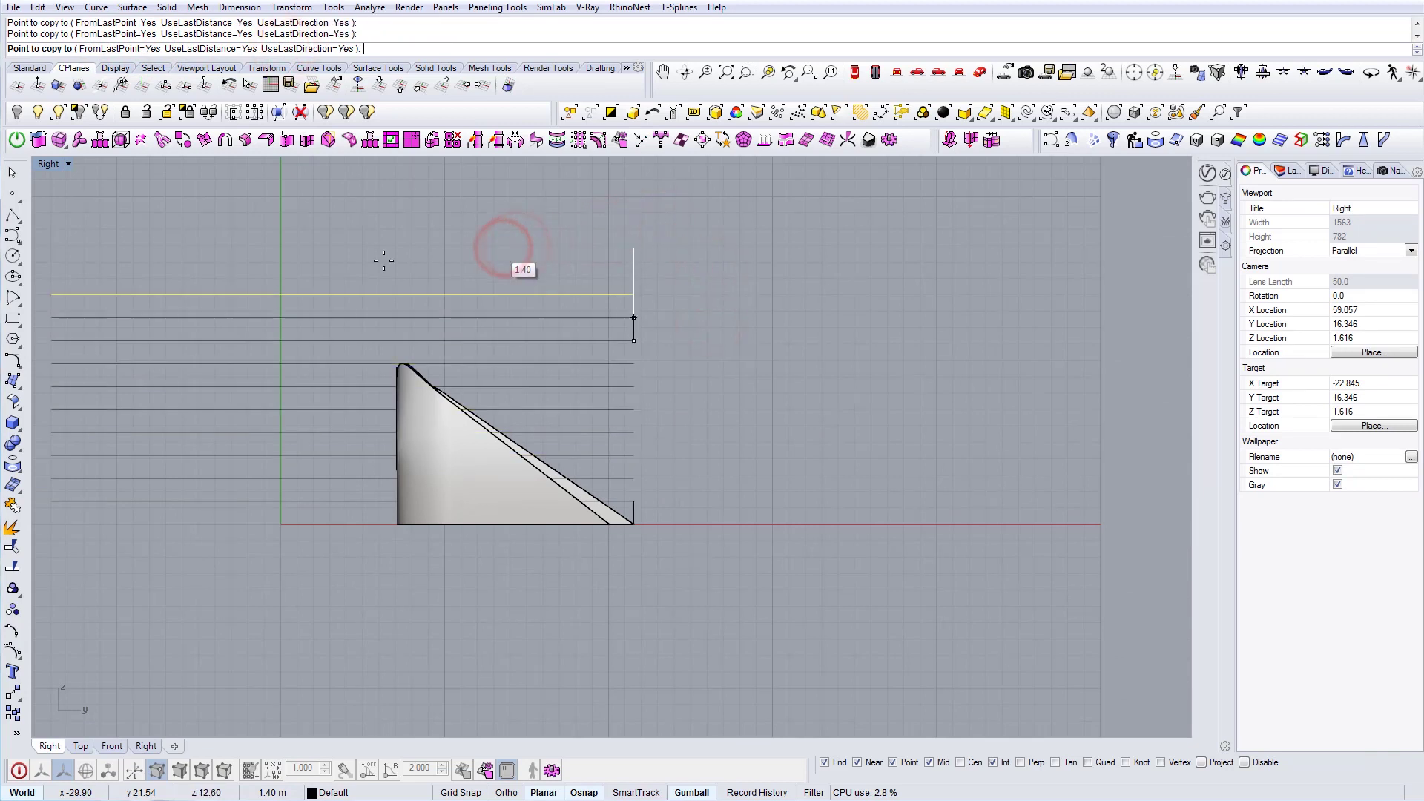
# Delete the horizontal copies above the wall's top and the short vertical spacing line at its back corner
pyautogui.press('Delete')
pyautogui.moveTo(301, 346); pyautogui.dragTo(256, 512)
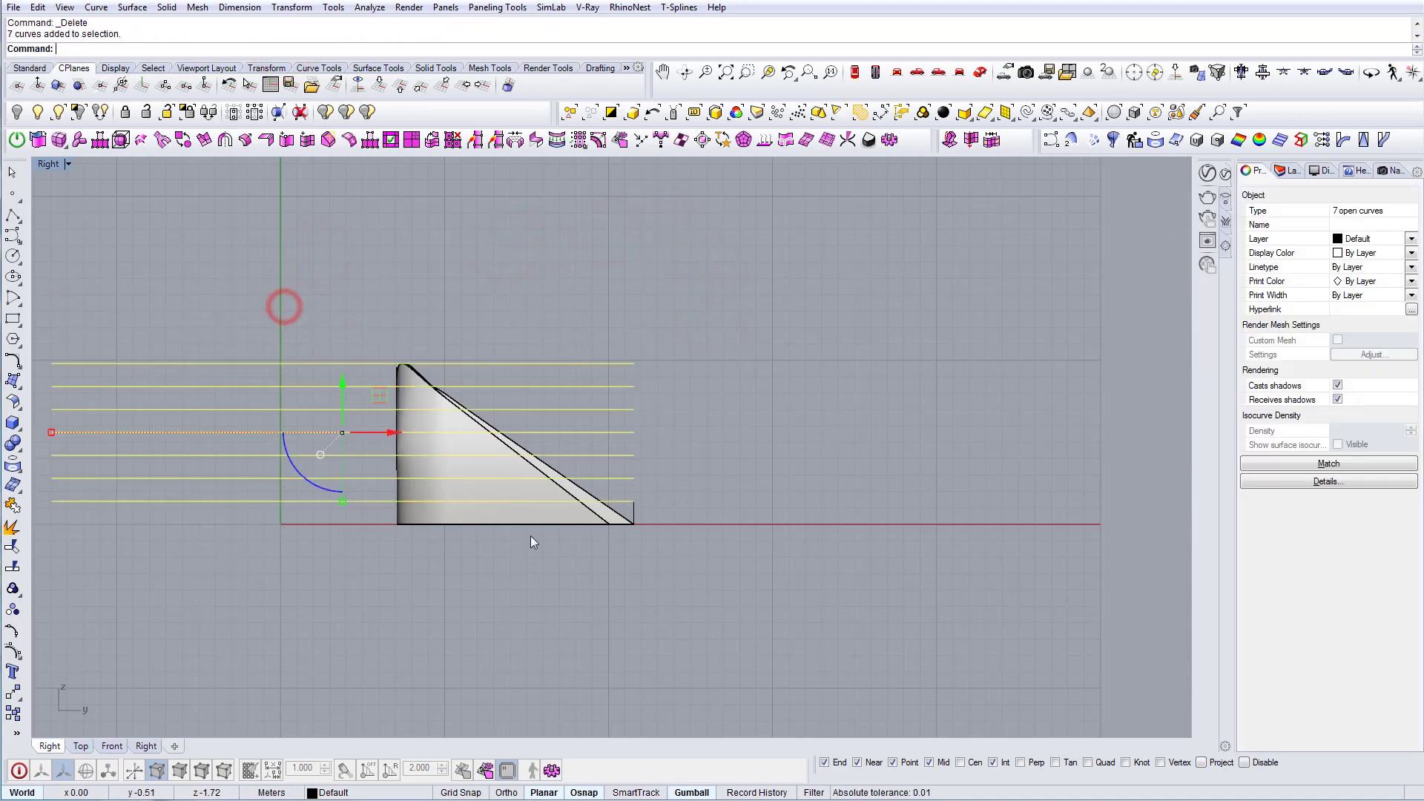
pyautogui.scroll(8, 618, 502)
pyautogui.press('Delete')
pyautogui.scroll(-3, 701, 505)
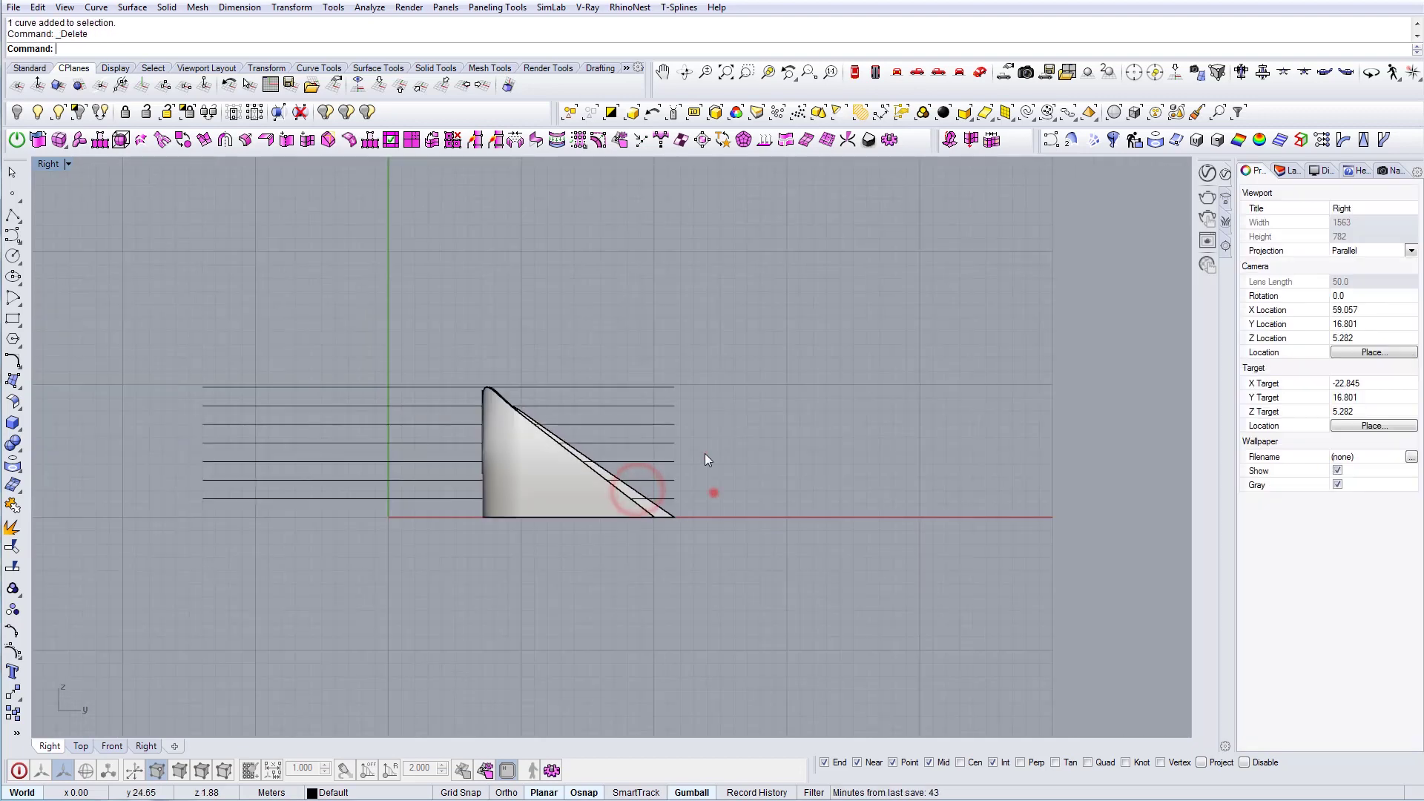
# Move the seven horizontal lines beyond the wall's end in the Perspective view and set the construction plane to World Top
pyautogui.moveTo(672, 362); pyautogui.dragTo(647, 336)
pyautogui.moveTo(404, 598); pyautogui.dragTo(343, 342)
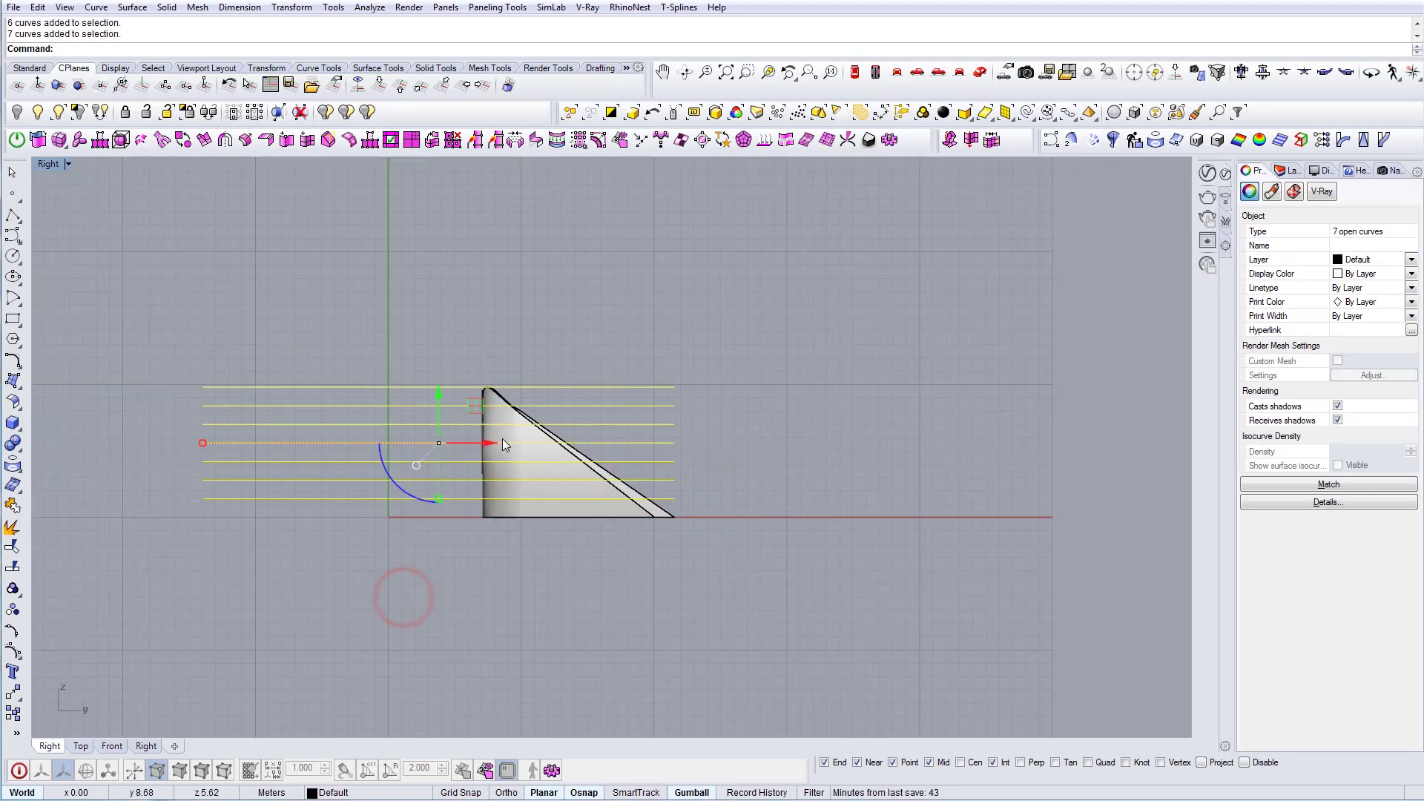
pyautogui.click(982, 76)
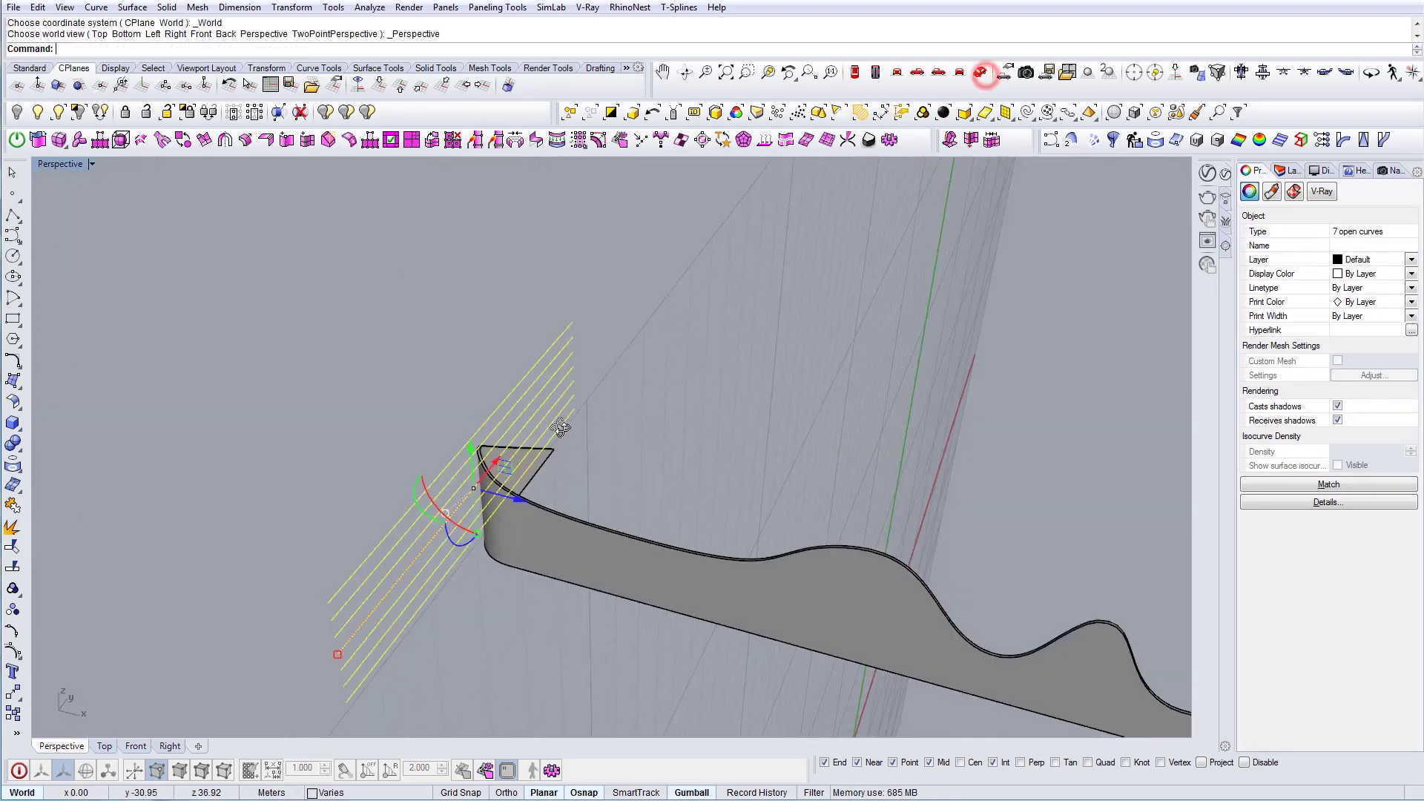
pyautogui.moveTo(588, 381); pyautogui.dragTo(477, 390)
pyautogui.moveTo(557, 418); pyautogui.dragTo(538, 402, button='right')
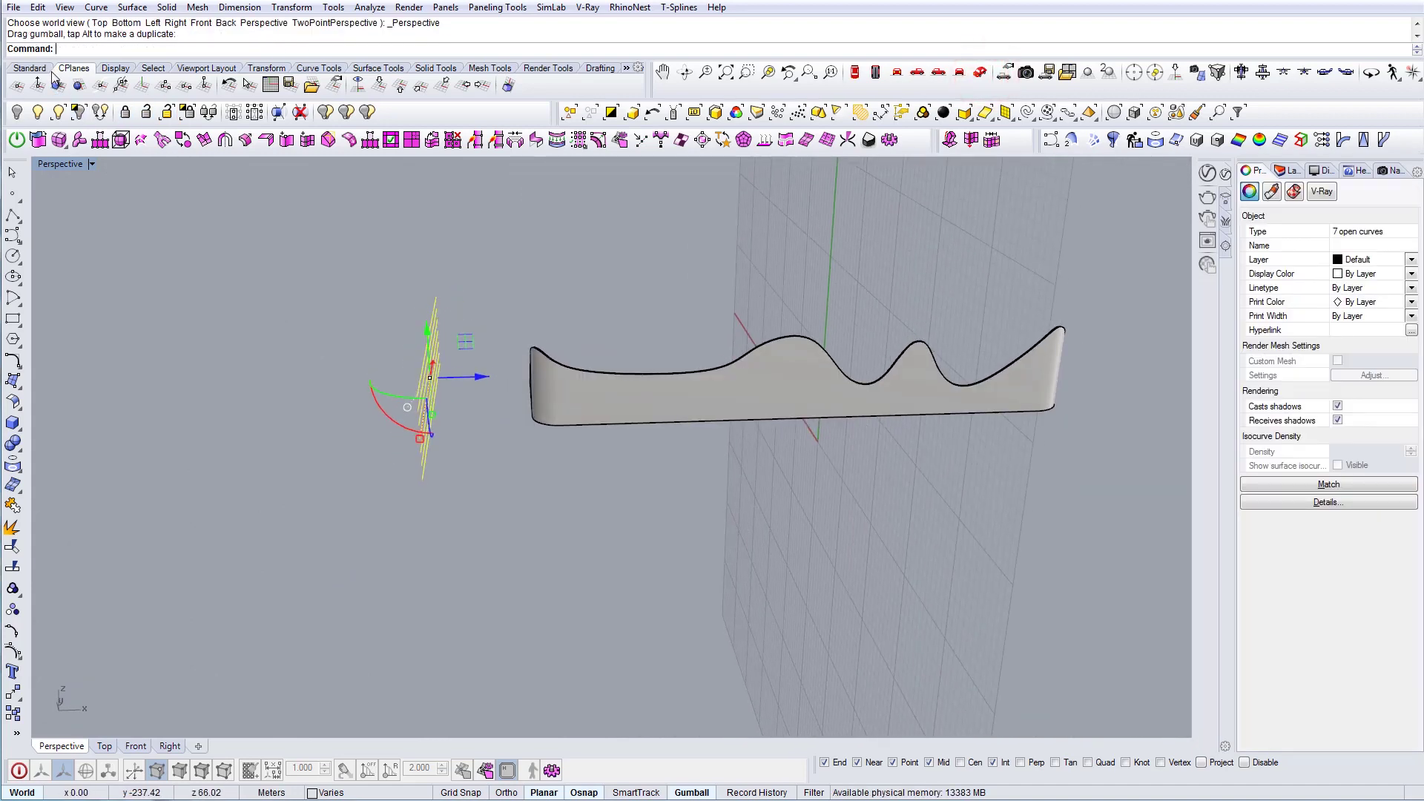
pyautogui.click(380, 84)
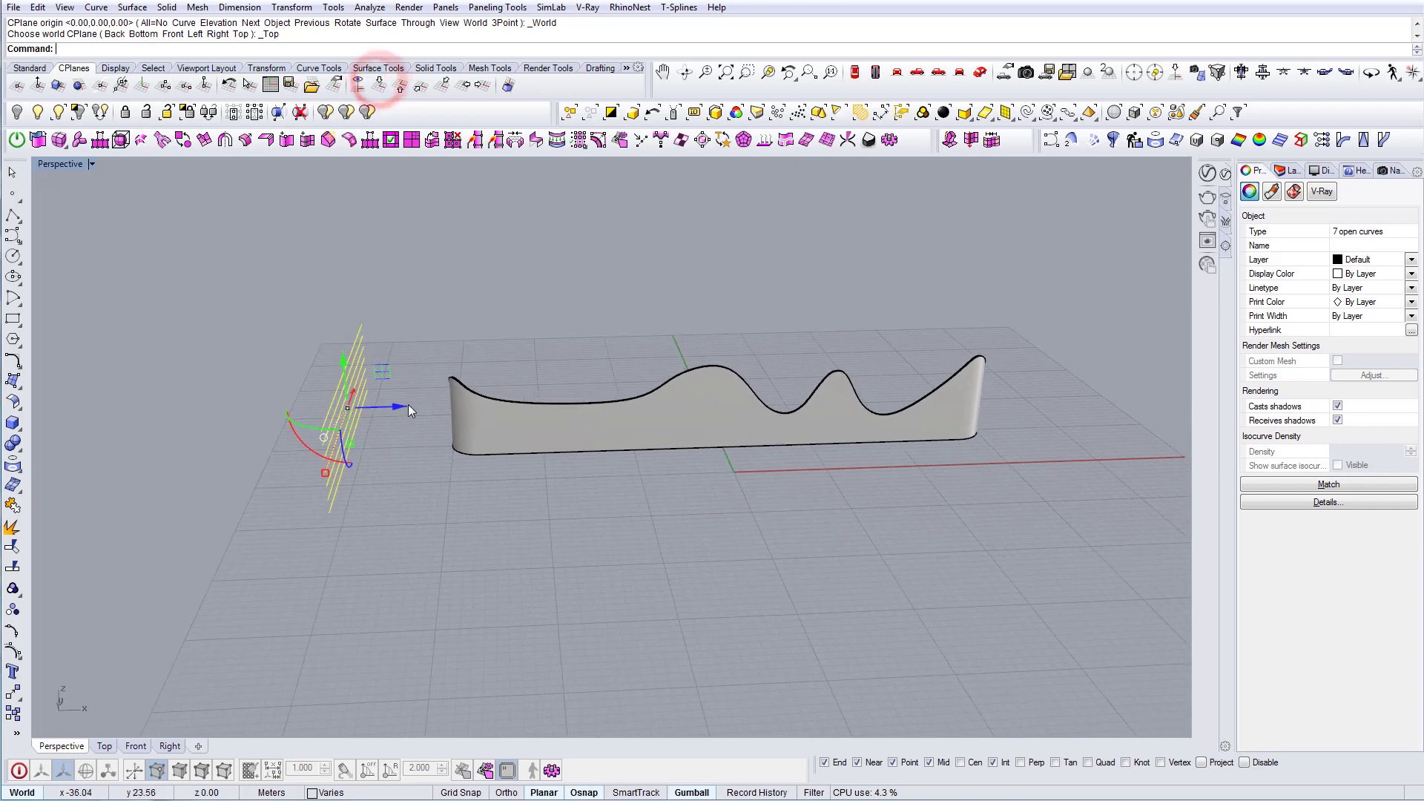
# Extrude the seven lines along the wall's full length into horizontal surfaces that run past both of its ends
pyautogui.moveTo(839, 425); pyautogui.dragTo(1088, 420)
pyautogui.press('Escape')
pyautogui.moveTo(901, 479); pyautogui.dragTo(901, 412, button='right')
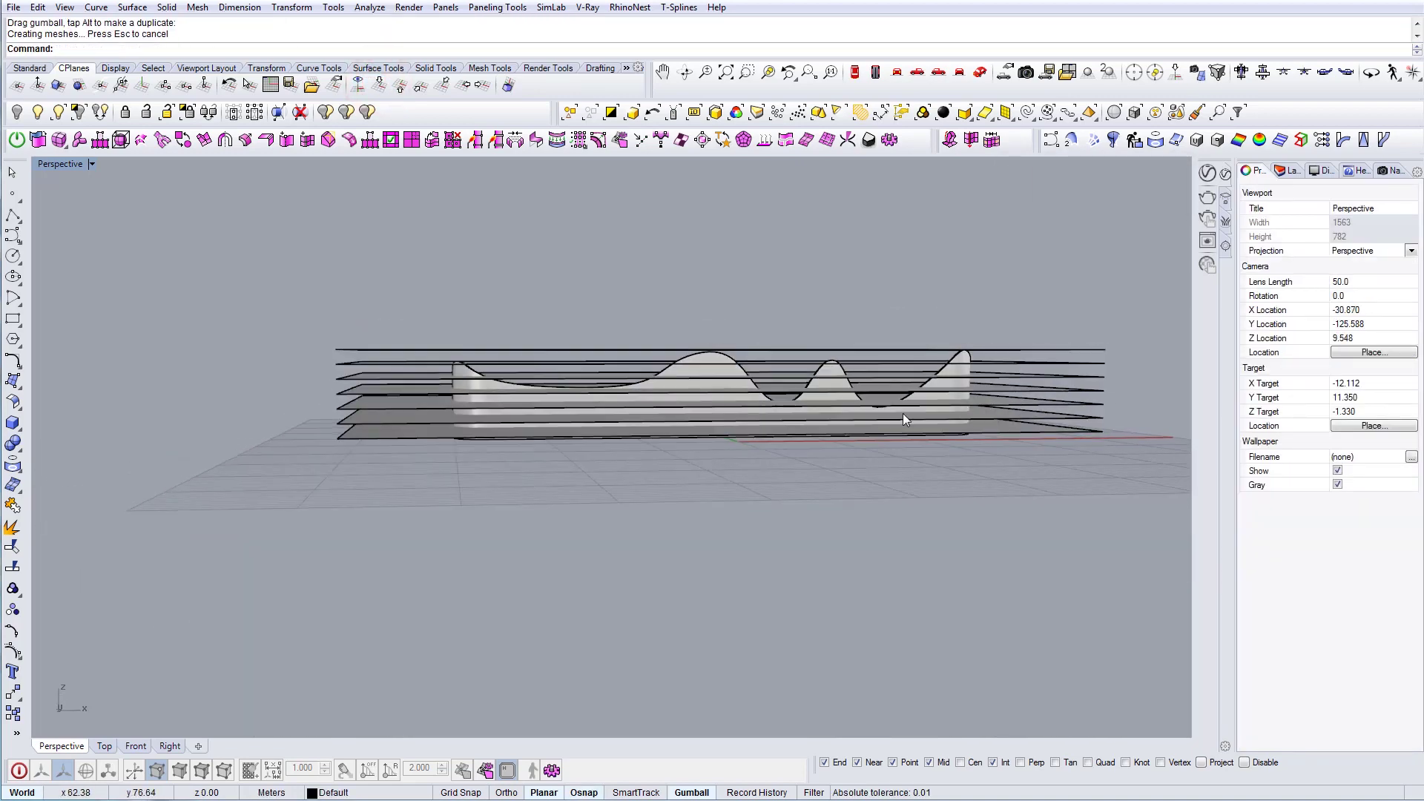
pyautogui.scroll(8, 483, 393)
pyautogui.moveTo(486, 398); pyautogui.dragTo(398, 419, button='right')
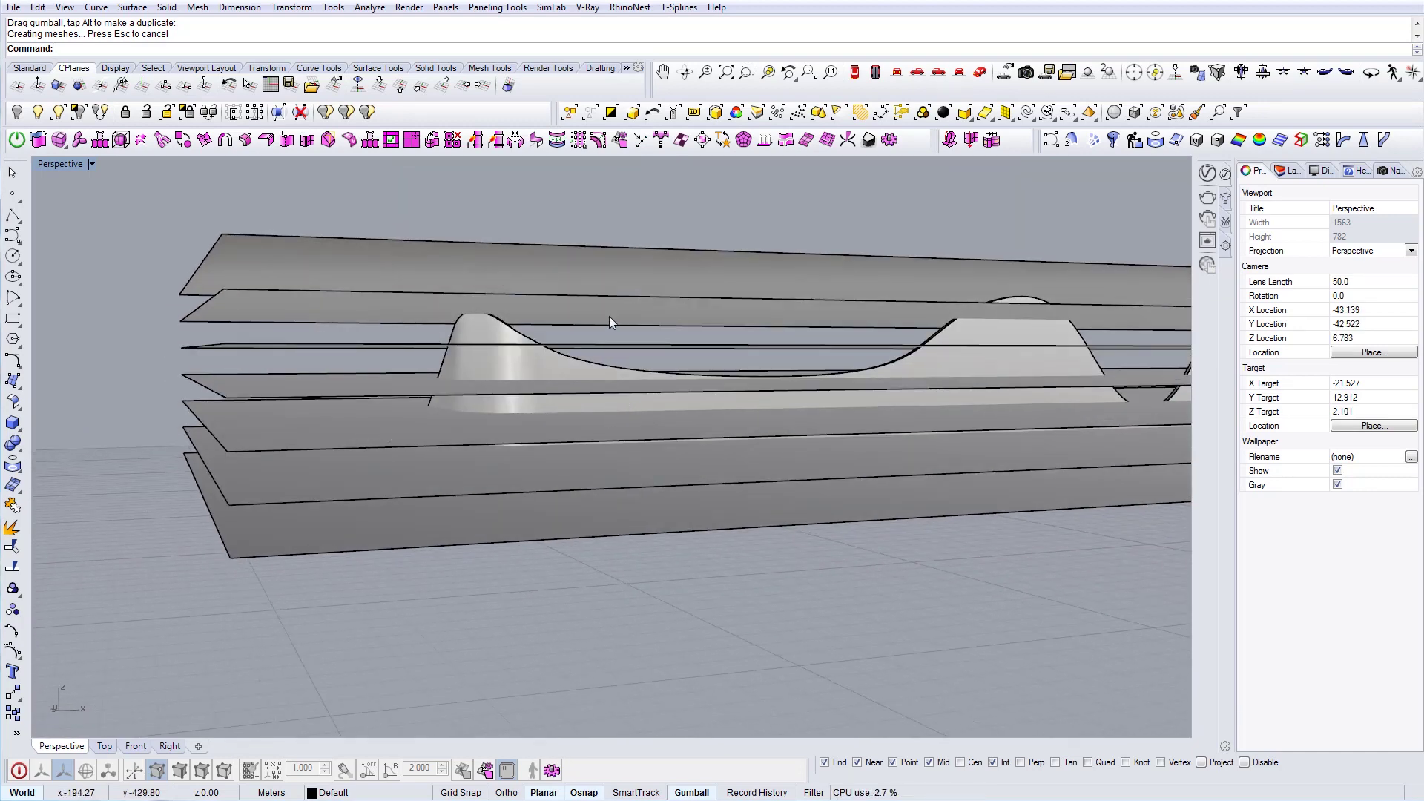
pyautogui.keyDown('shift'); pyautogui.moveTo(597, 319); pyautogui.dragTo(591, 379, button='right'); pyautogui.keyUp('shift')
pyautogui.scroll(2, 319, 479)
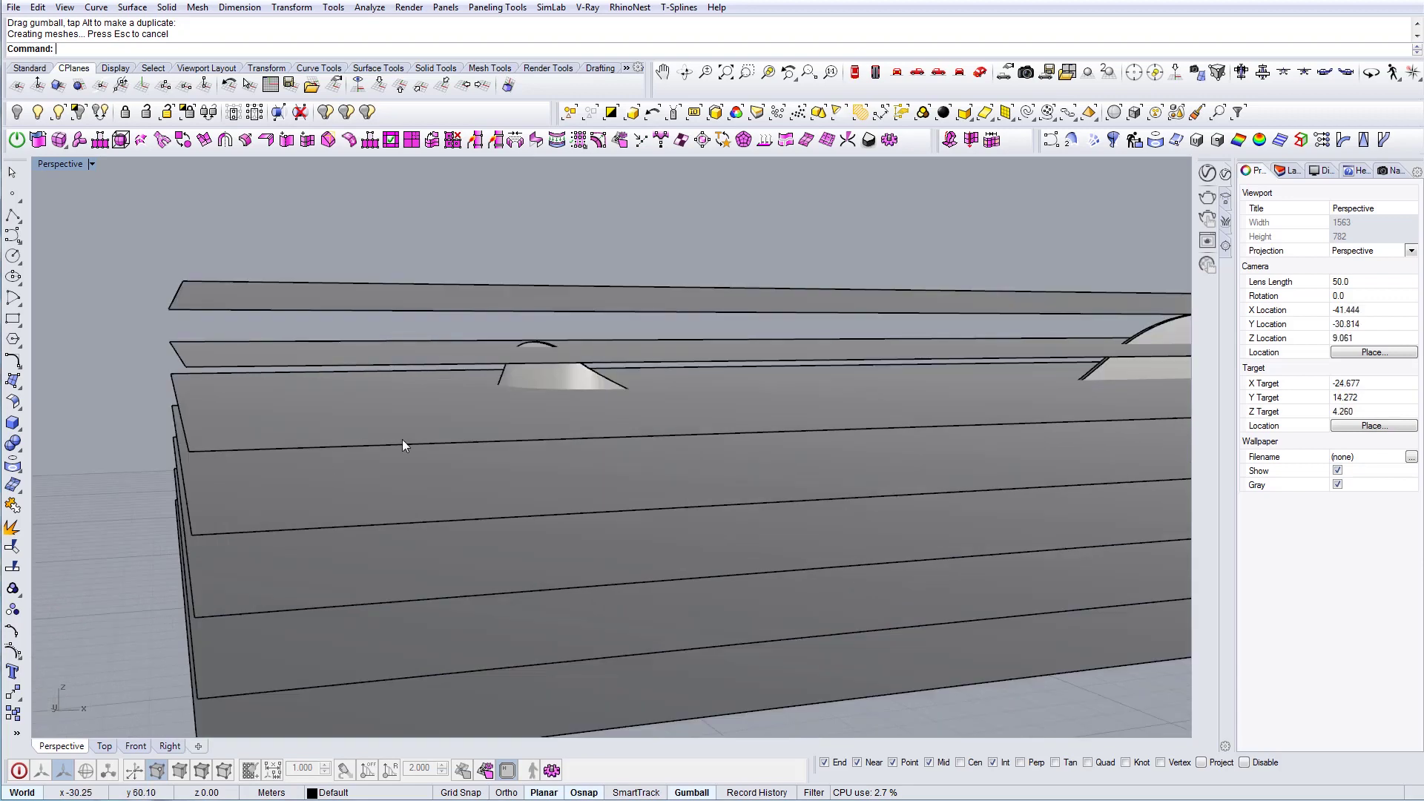
# Try to thicken the topmost horizontal surface into a solid with OffsetSrf, using distance 0.1 and both sides
pyautogui.moveTo(403, 444)
pyautogui.keyDown('shift'); pyautogui.mouseDown(button='right')
pyautogui.moveTo(447, 435)
pyautogui.moveTo(385, 438)
pyautogui.moveTo(388, 450)
pyautogui.moveTo(350, 439)
pyautogui.moveTo(410, 450)
pyautogui.mouseUp(button='right'); pyautogui.keyUp('shift')
pyautogui.click(291, 370)
pyautogui.scroll(-2, 320, 376)
pyautogui.keyDown('shift'); pyautogui.moveTo(327, 378); pyautogui.dragTo(400, 383, button='right'); pyautogui.keyUp('shift')
pyautogui.scroll(-3, 401, 382)
pyautogui.click(330, 508)
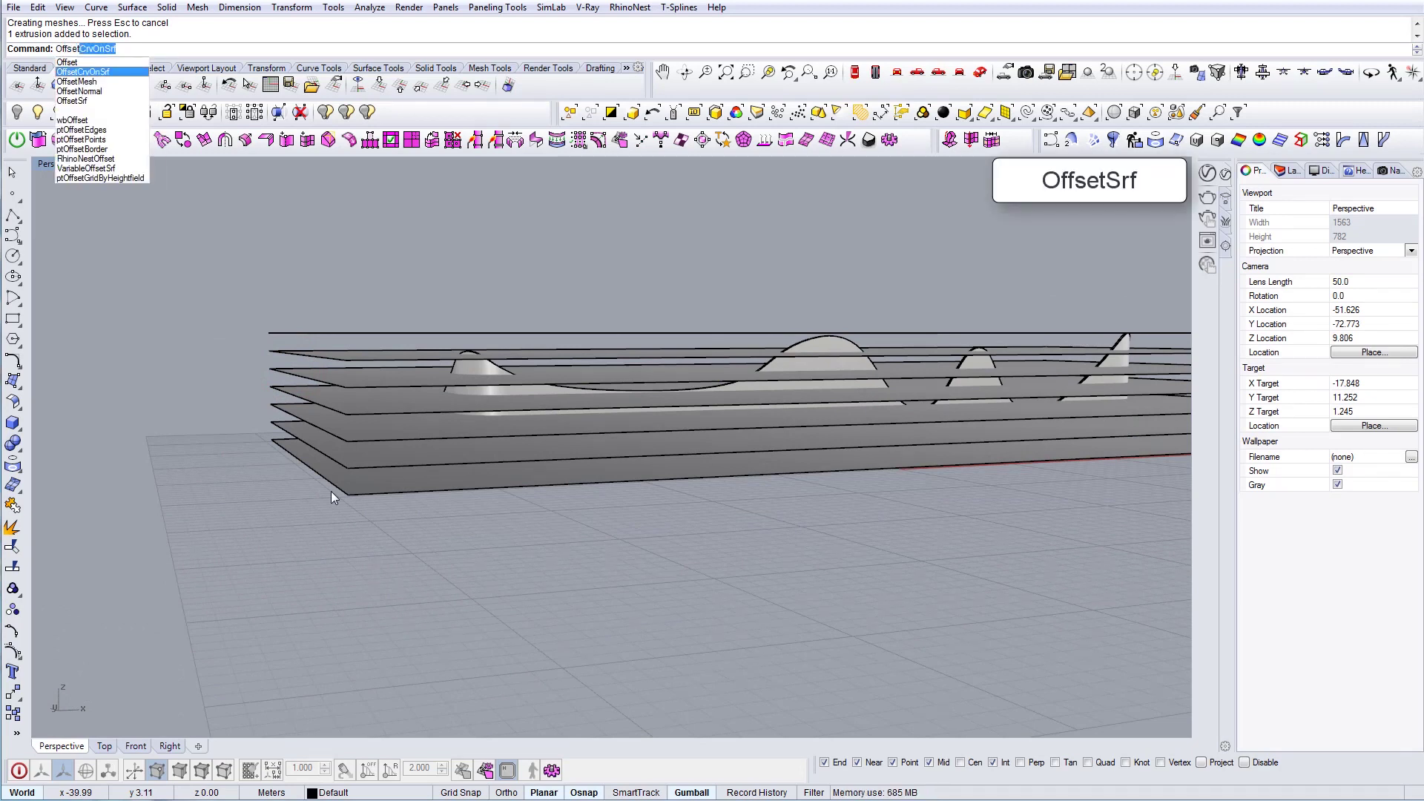
pyautogui.write('Srf')
pyautogui.press('Return')
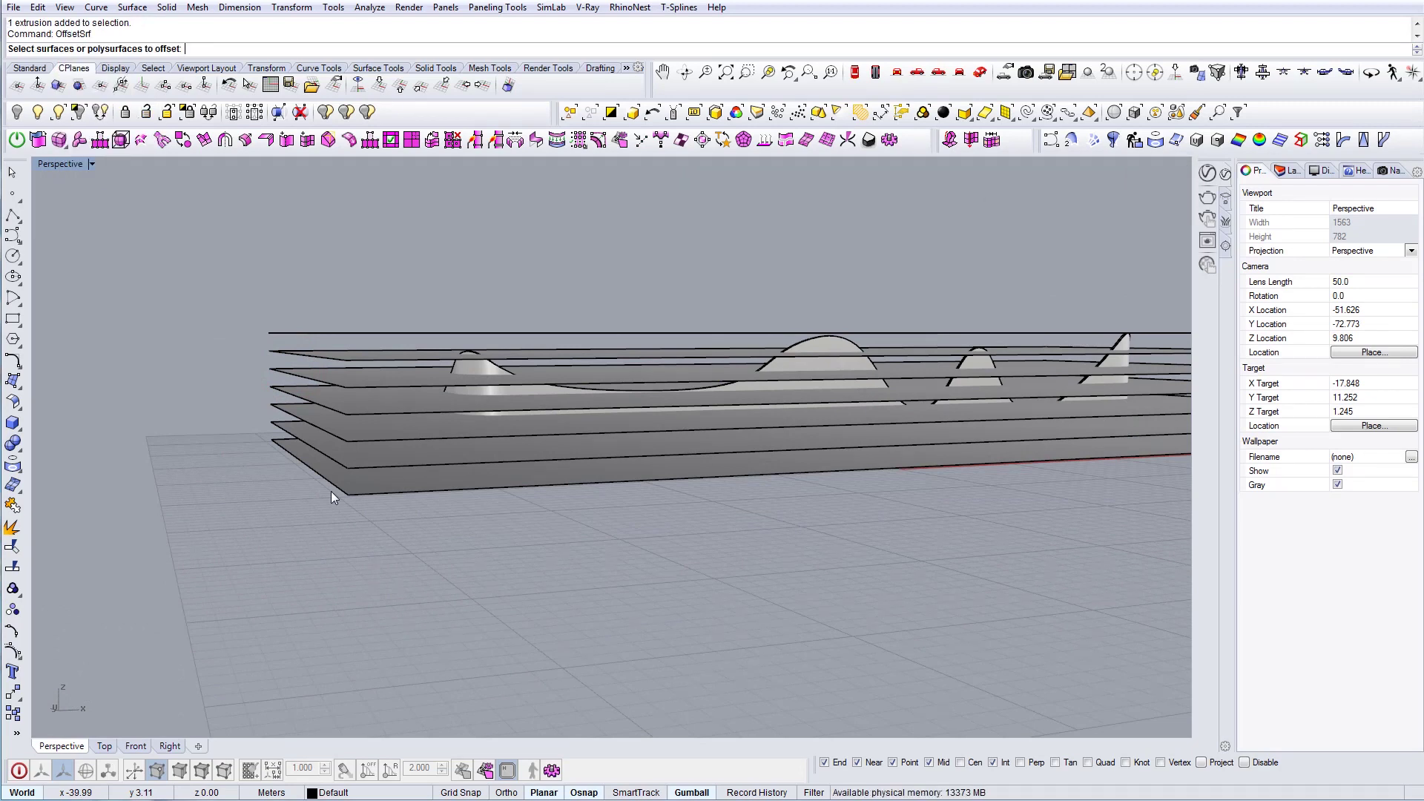
pyautogui.moveTo(374, 420); pyautogui.dragTo(370, 445, button='right')
pyautogui.scroll(4, 349, 385)
pyautogui.moveTo(347, 385); pyautogui.dragTo(316, 404, button='right')
pyautogui.click(325, 334)
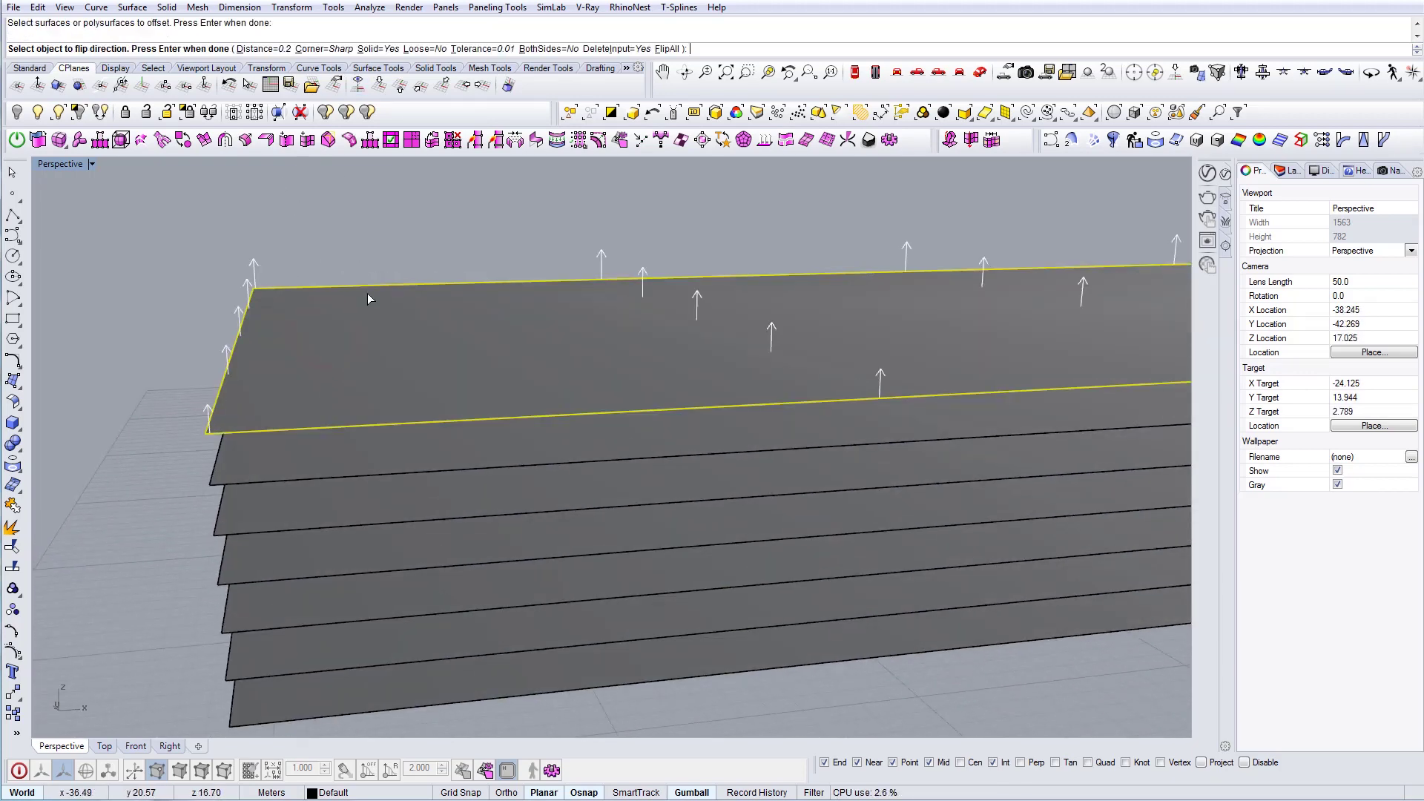
pyautogui.moveTo(369, 307); pyautogui.dragTo(360, 297, button='right')
pyautogui.click(264, 49)
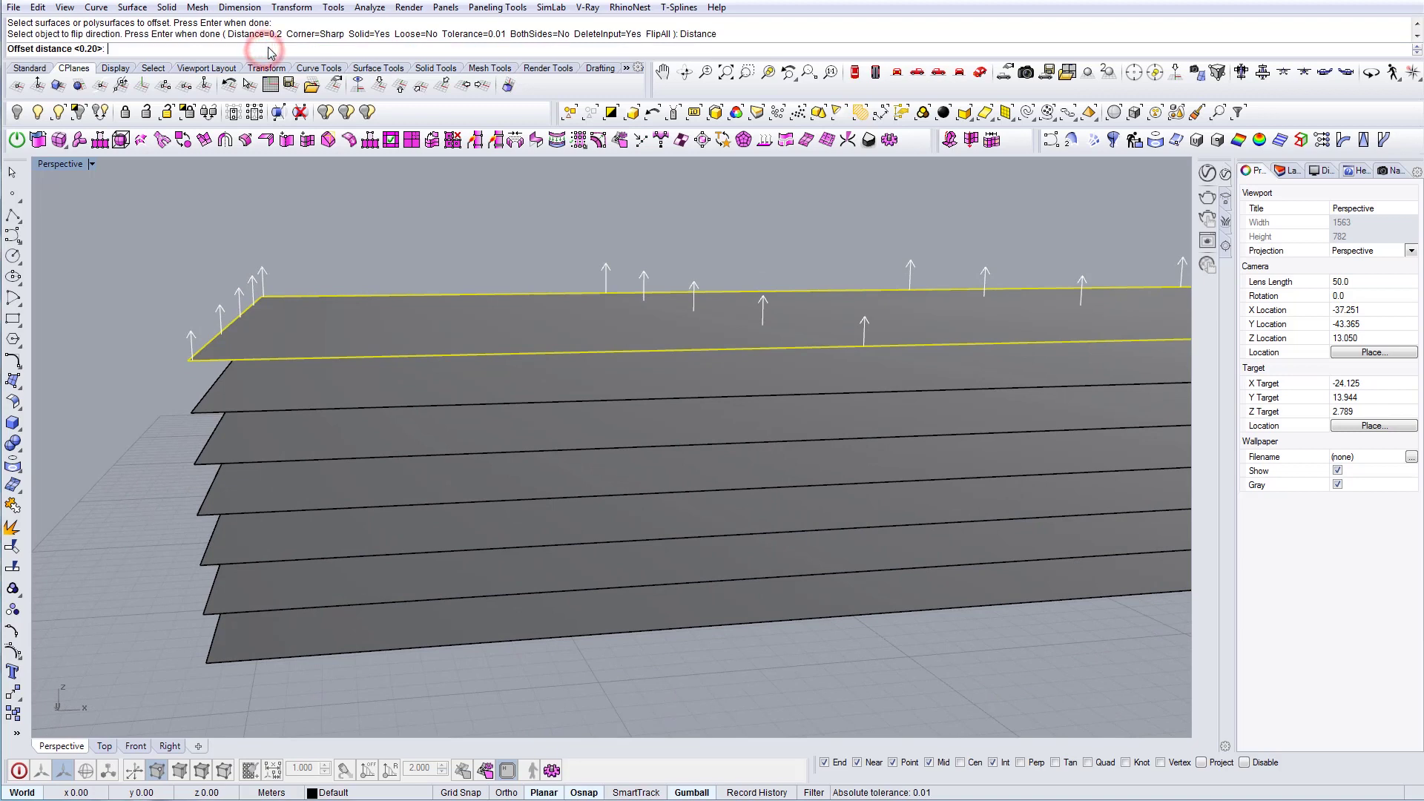
pyautogui.write('0.1')
pyautogui.press('Return')
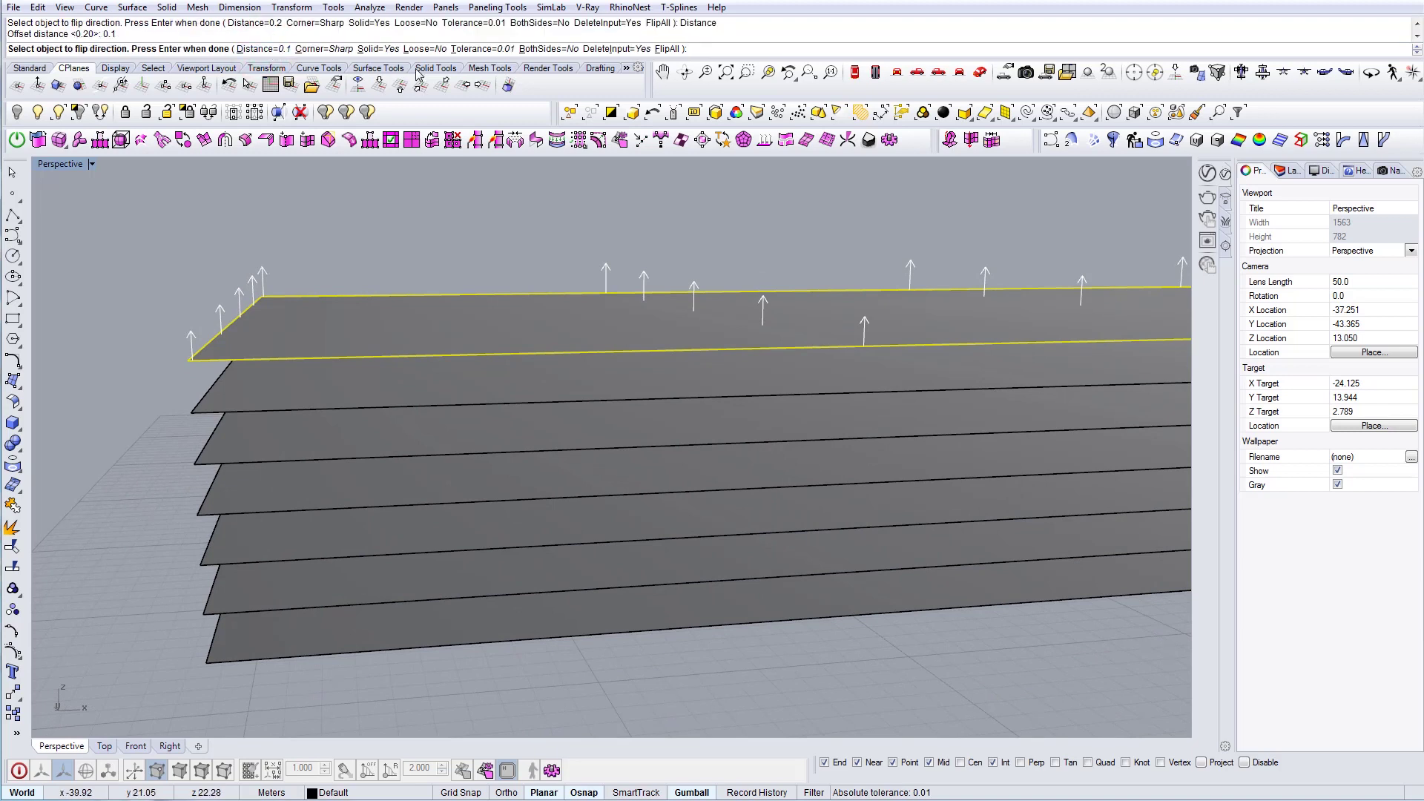
pyautogui.click(548, 49)
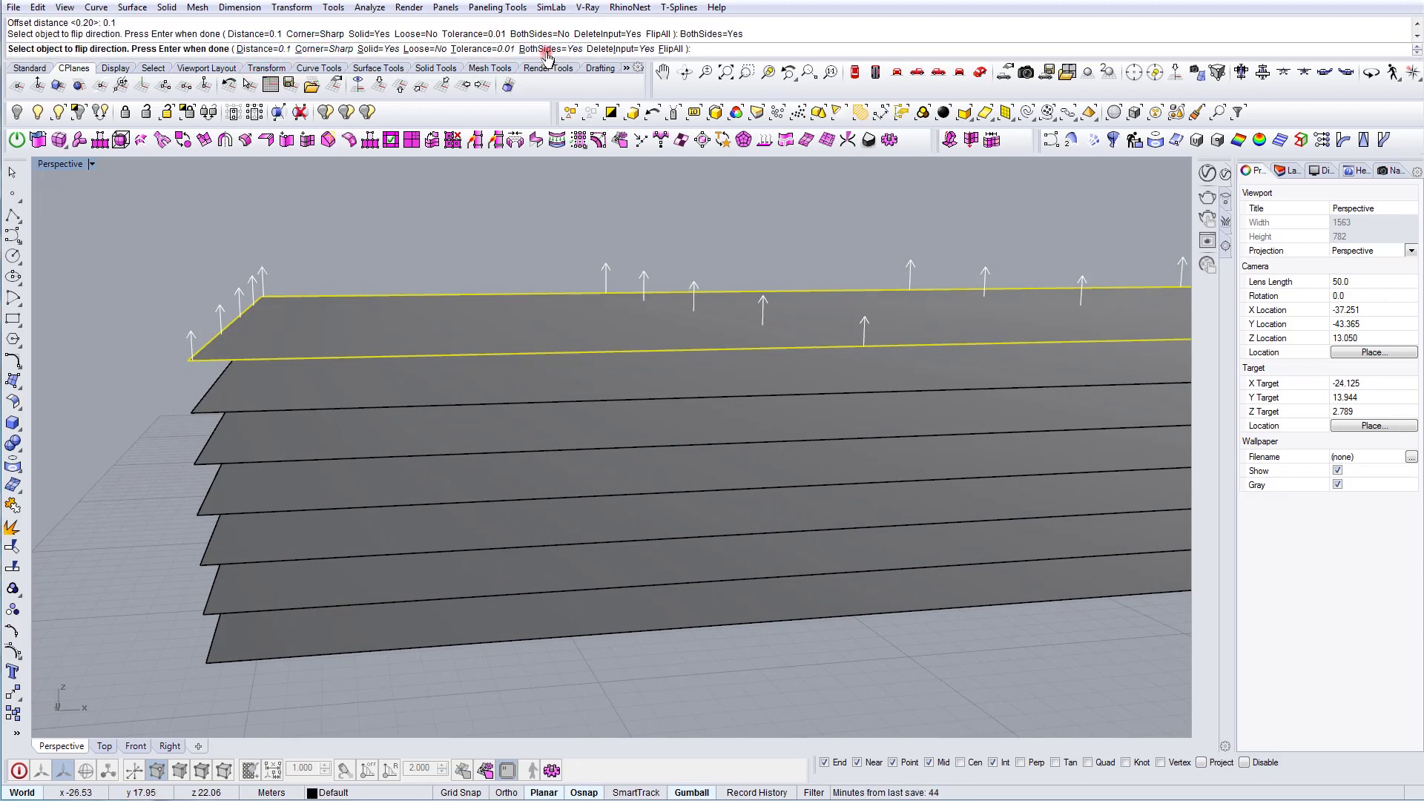
pyautogui.keyDown('shift'); pyautogui.moveTo(244, 276); pyautogui.dragTo(263, 247, button='right'); pyautogui.keyUp('shift')
pyautogui.rightClick(264, 249)
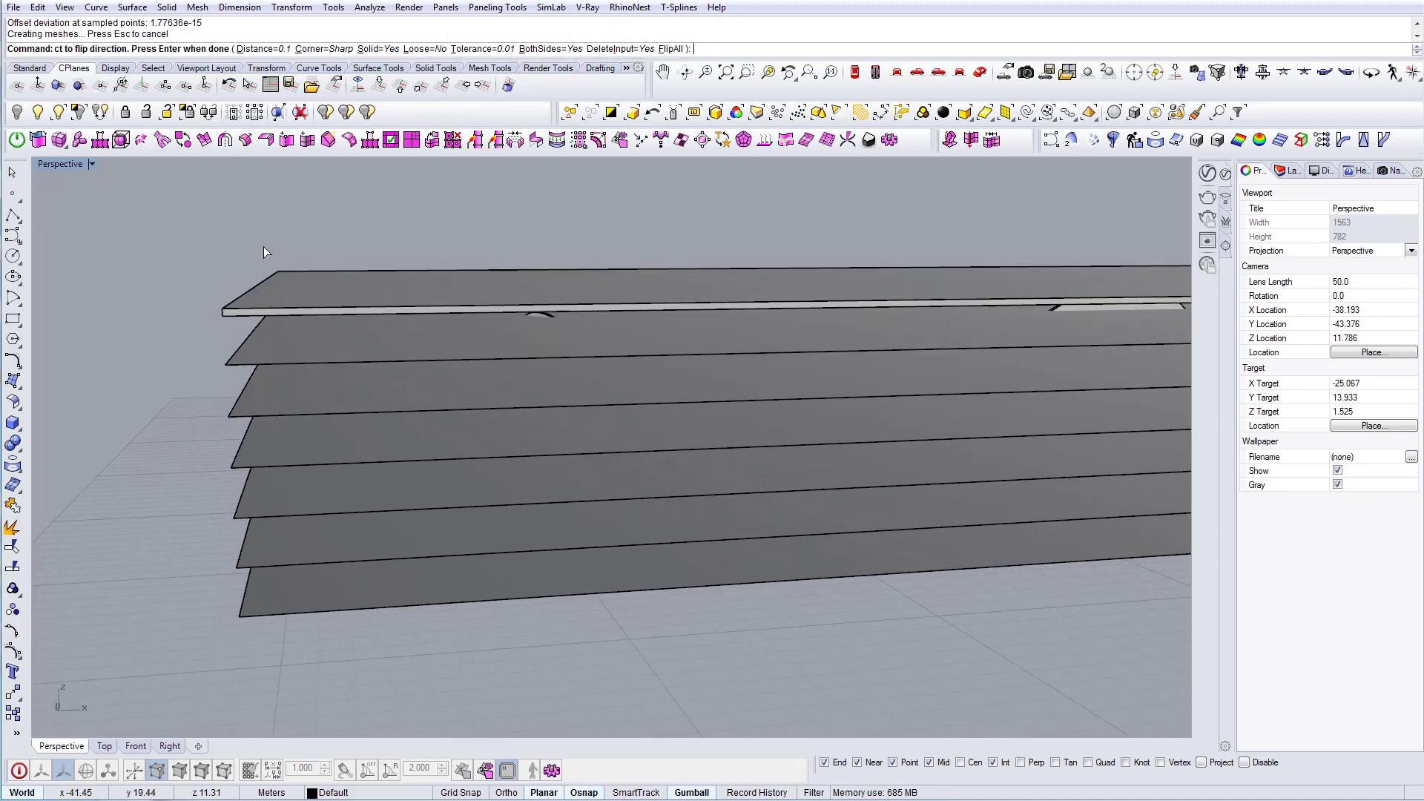
# Inspect the thickness of the topmost slab and undo its surface offset
pyautogui.keyDown('shift'); pyautogui.moveTo(233, 354); pyautogui.dragTo(268, 338, button='right'); pyautogui.keyUp('shift')
pyautogui.click(284, 307)
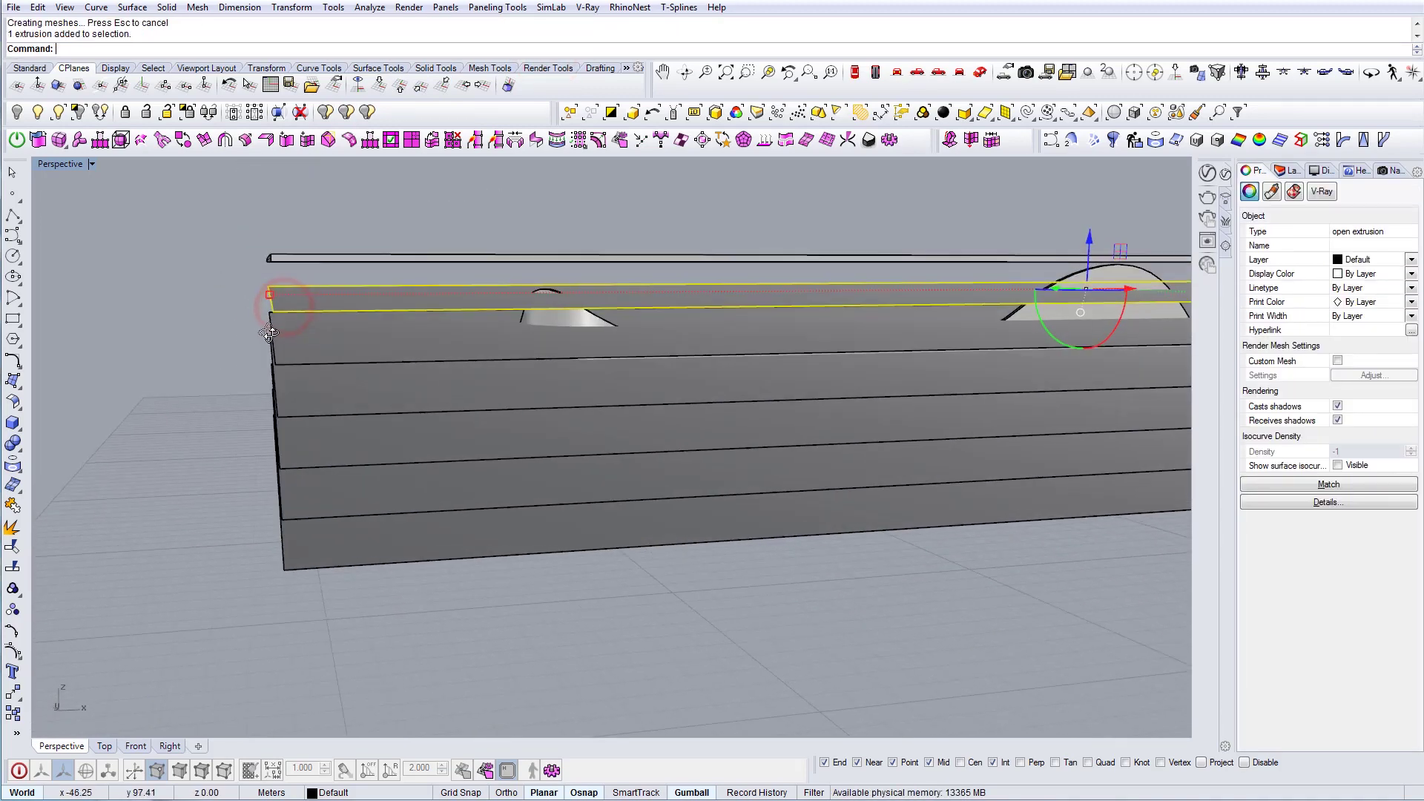
pyautogui.press('Escape')
pyautogui.moveTo(313, 288); pyautogui.dragTo(274, 269, button='right')
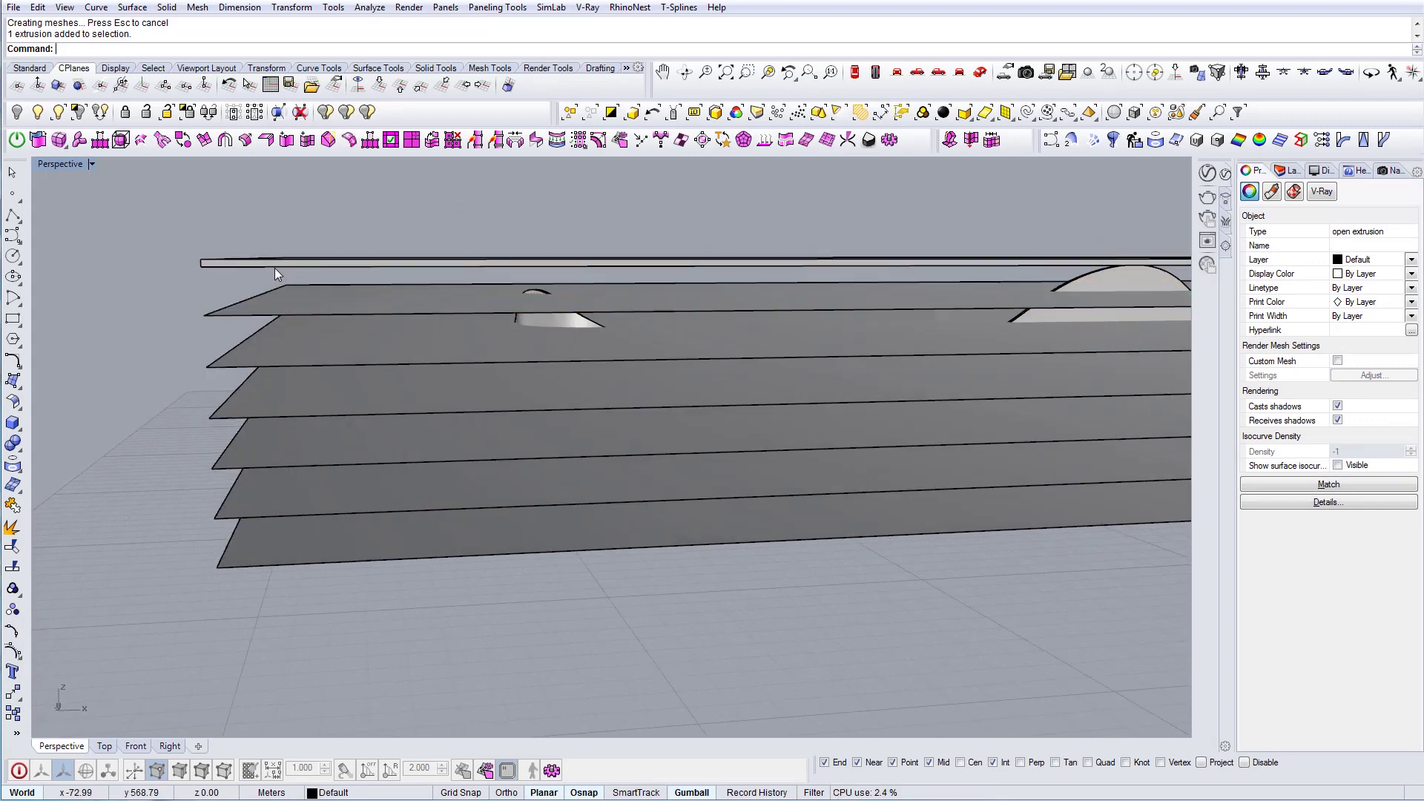
pyautogui.scroll(8, 257, 265)
pyautogui.scroll(-5, 267, 267)
pyautogui.hotkey('ctrl', 'z')
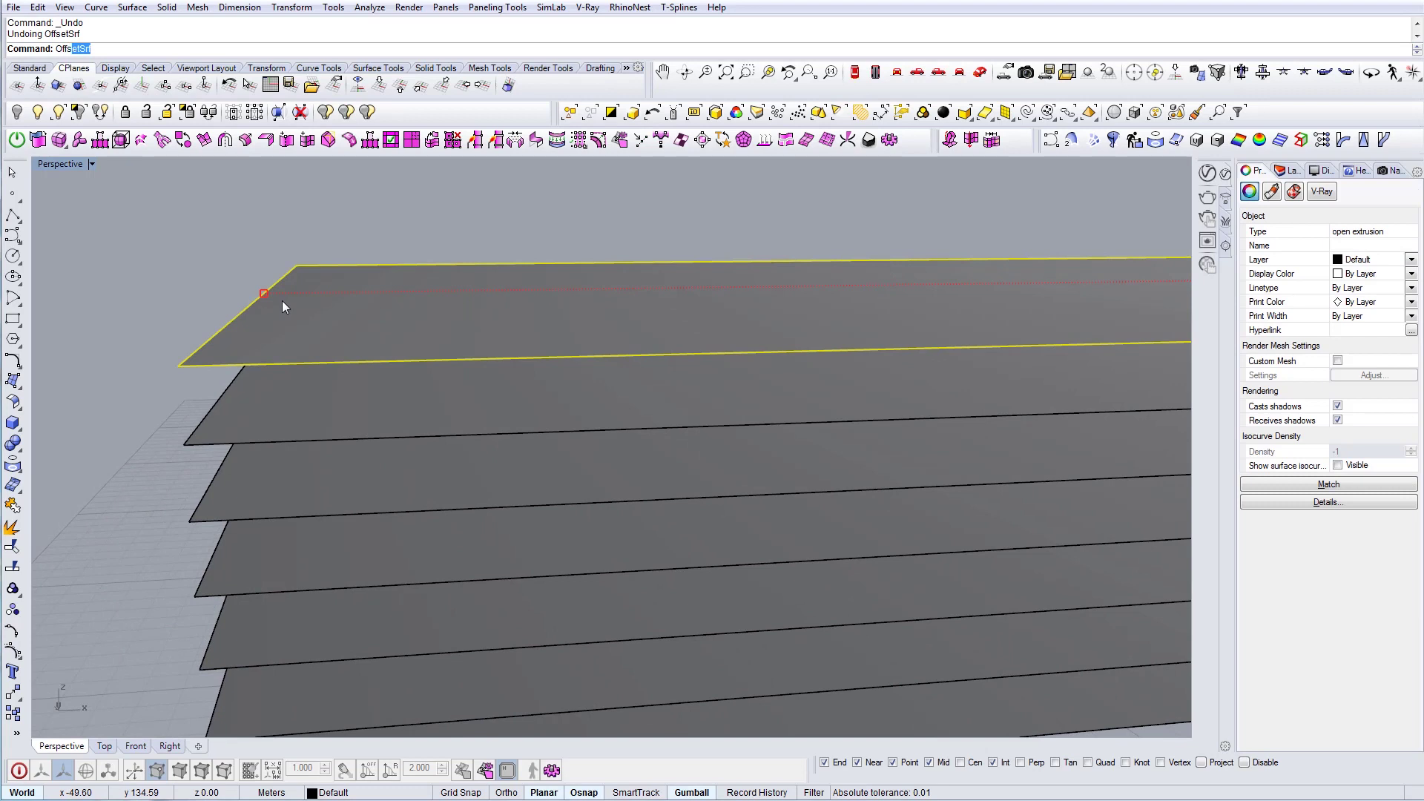
# Offset the topmost horizontal surface and the one below it into solids, with distance 0.05 and both sides
pyautogui.press('Return')
pyautogui.click(256, 48)
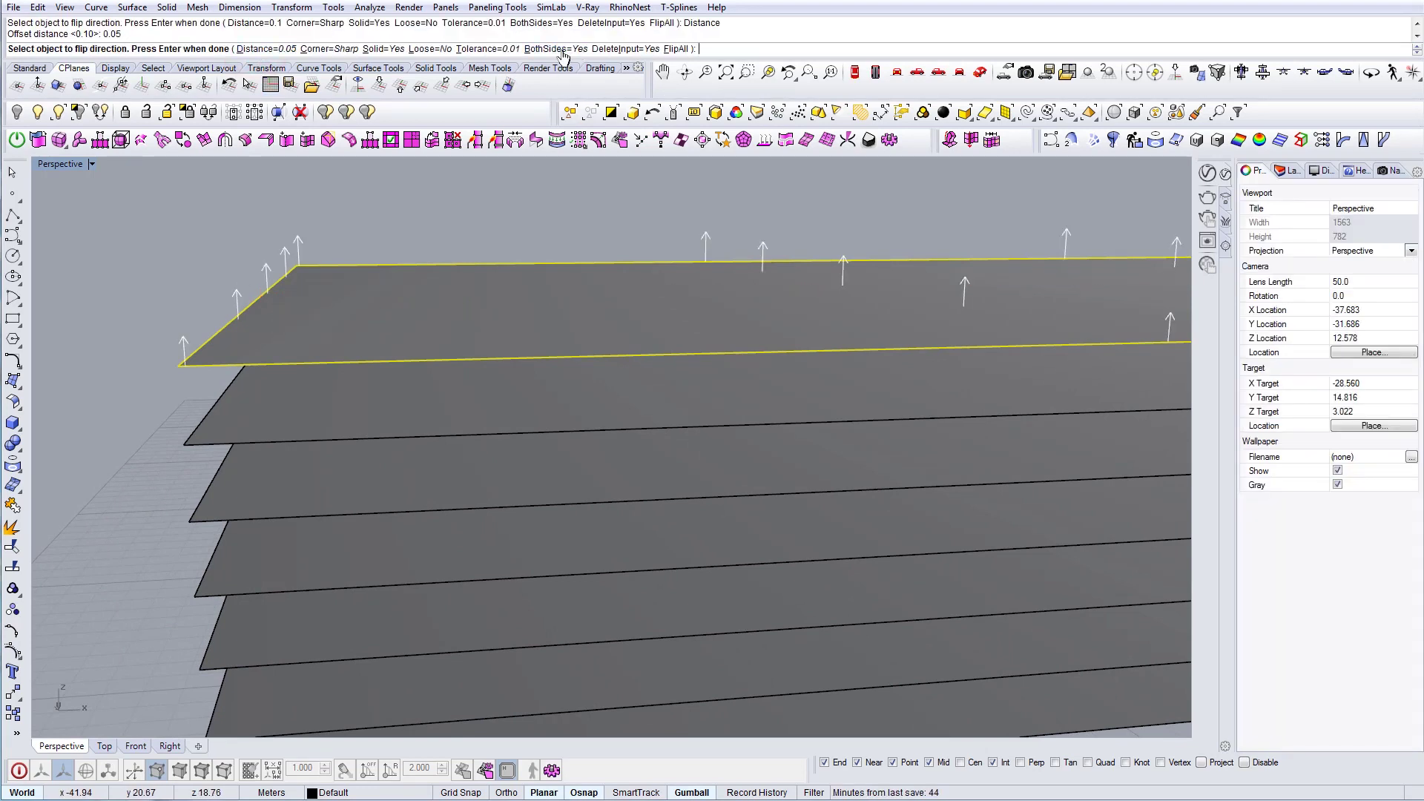
pyautogui.keyDown('shift'); pyautogui.moveTo(297, 233); pyautogui.dragTo(314, 188, button='right'); pyautogui.keyUp('shift')
pyautogui.rightClick(315, 188)
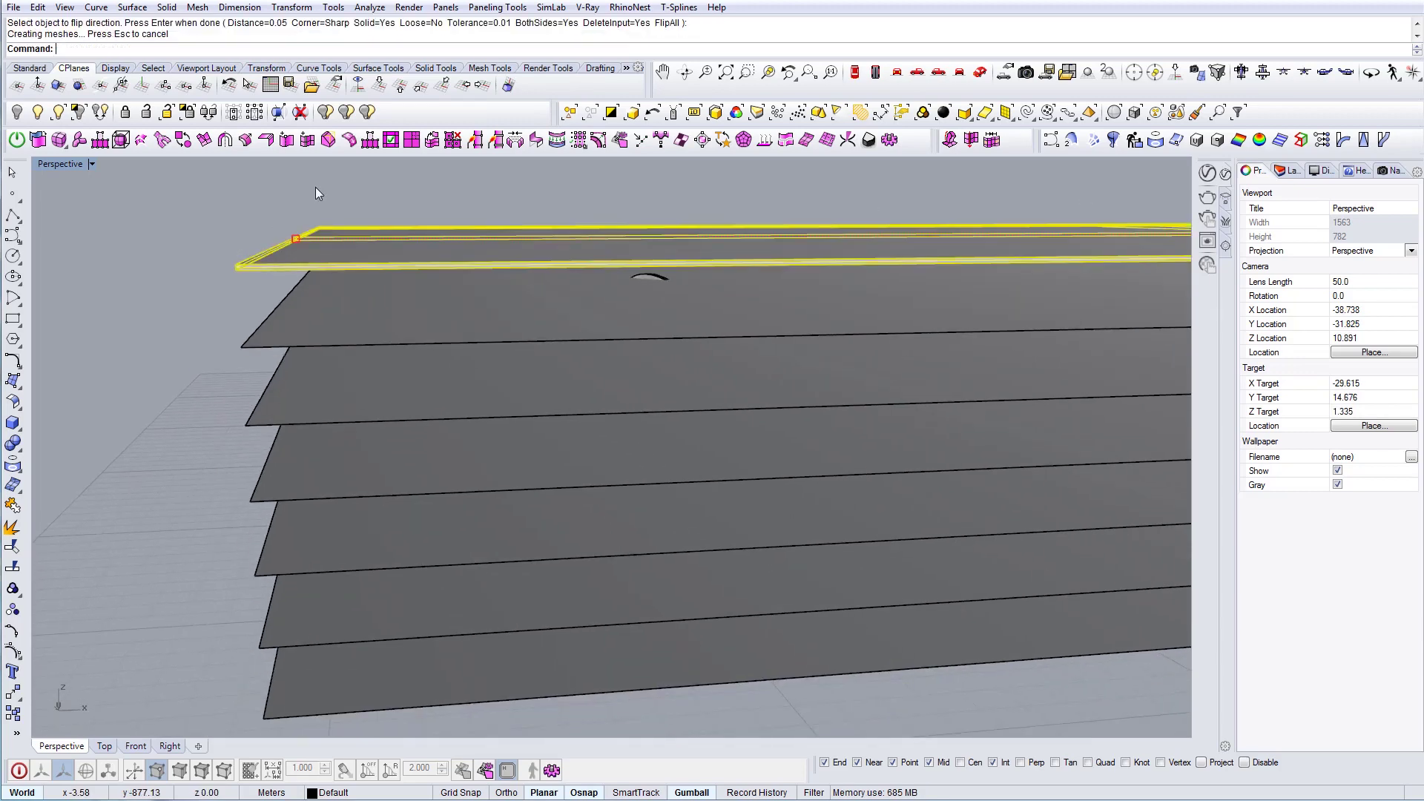
pyautogui.click(332, 318)
pyautogui.rightClick(319, 315)
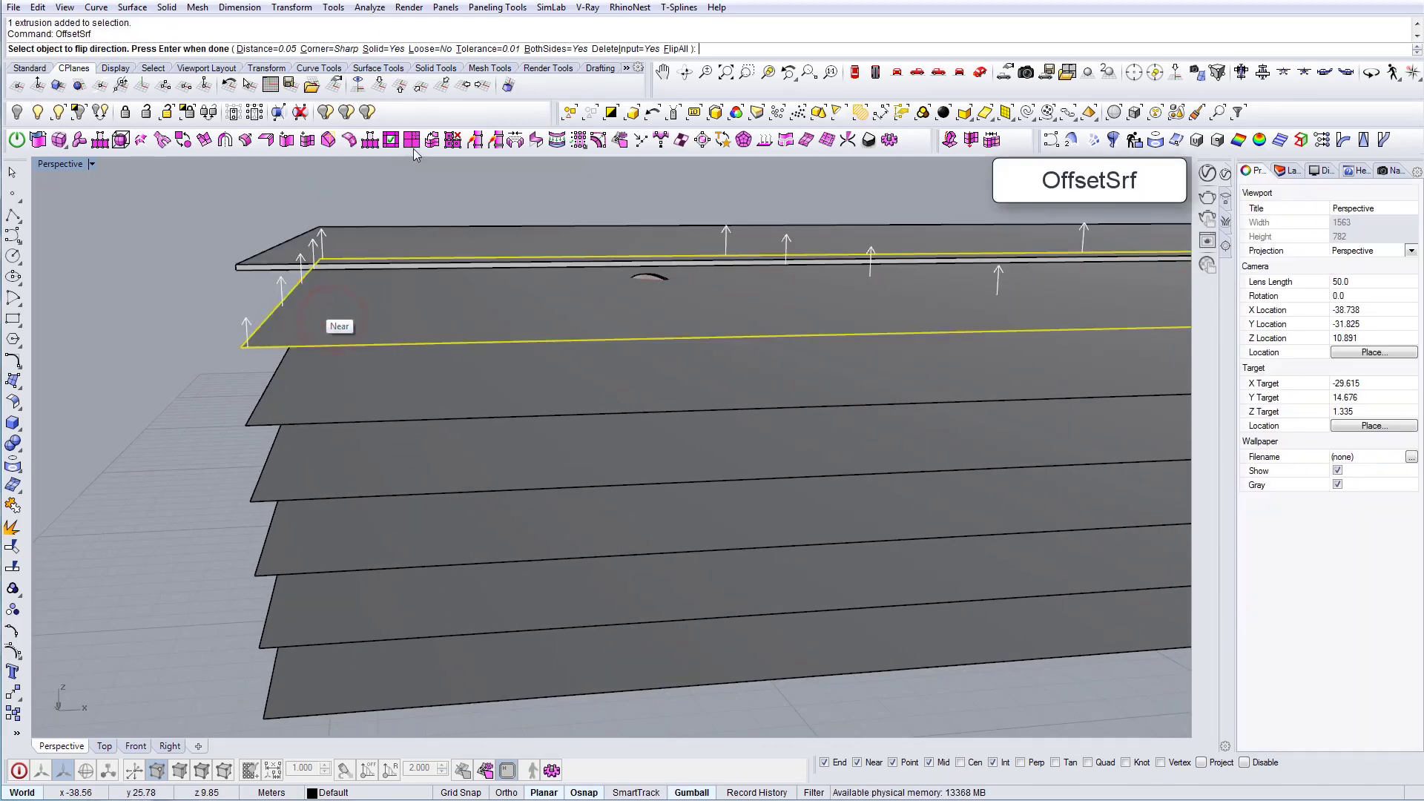
pyautogui.rightClick(252, 278)
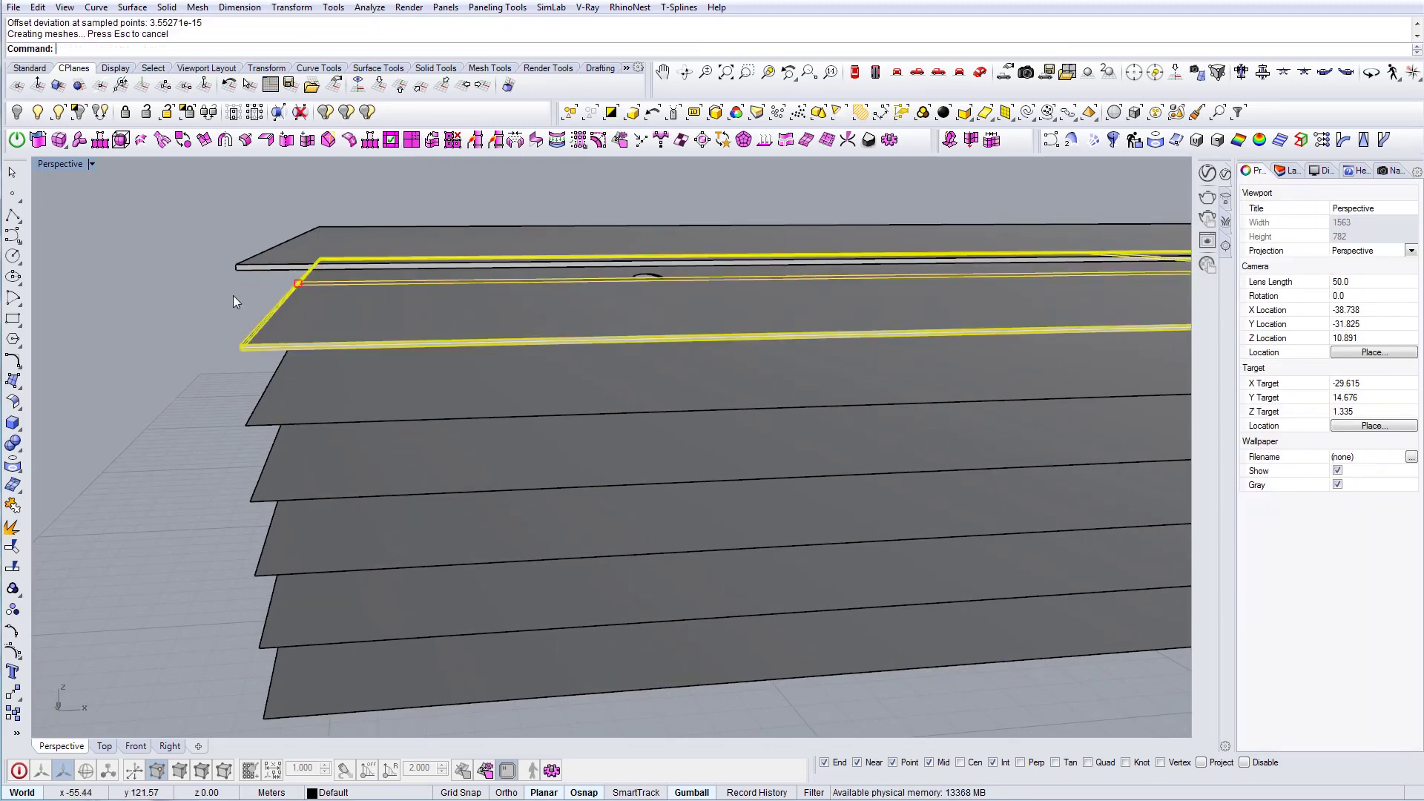
# Offset the remaining five horizontal surfaces into solid slabs with the same 0.05 both-sides settings
pyautogui.keyDown('shift'); pyautogui.moveTo(248, 363); pyautogui.dragTo(251, 292, button='right'); pyautogui.keyUp('shift')
pyautogui.click(320, 319)
pyautogui.rightClick(312, 352)
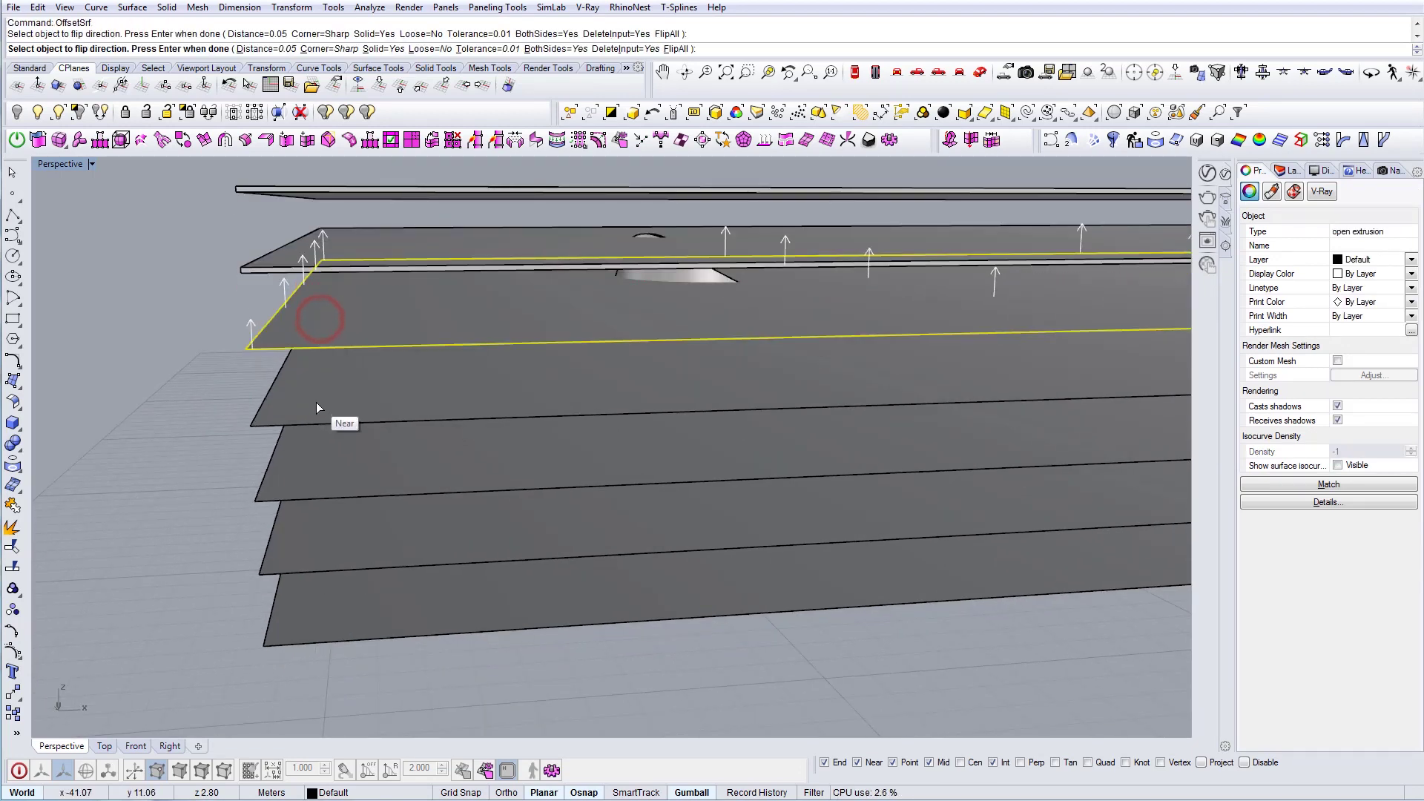
pyautogui.rightClick(316, 403)
pyautogui.click(316, 403)
pyautogui.moveTo(362, 666); pyautogui.dragTo(299, 425)
pyautogui.rightClick(307, 425)
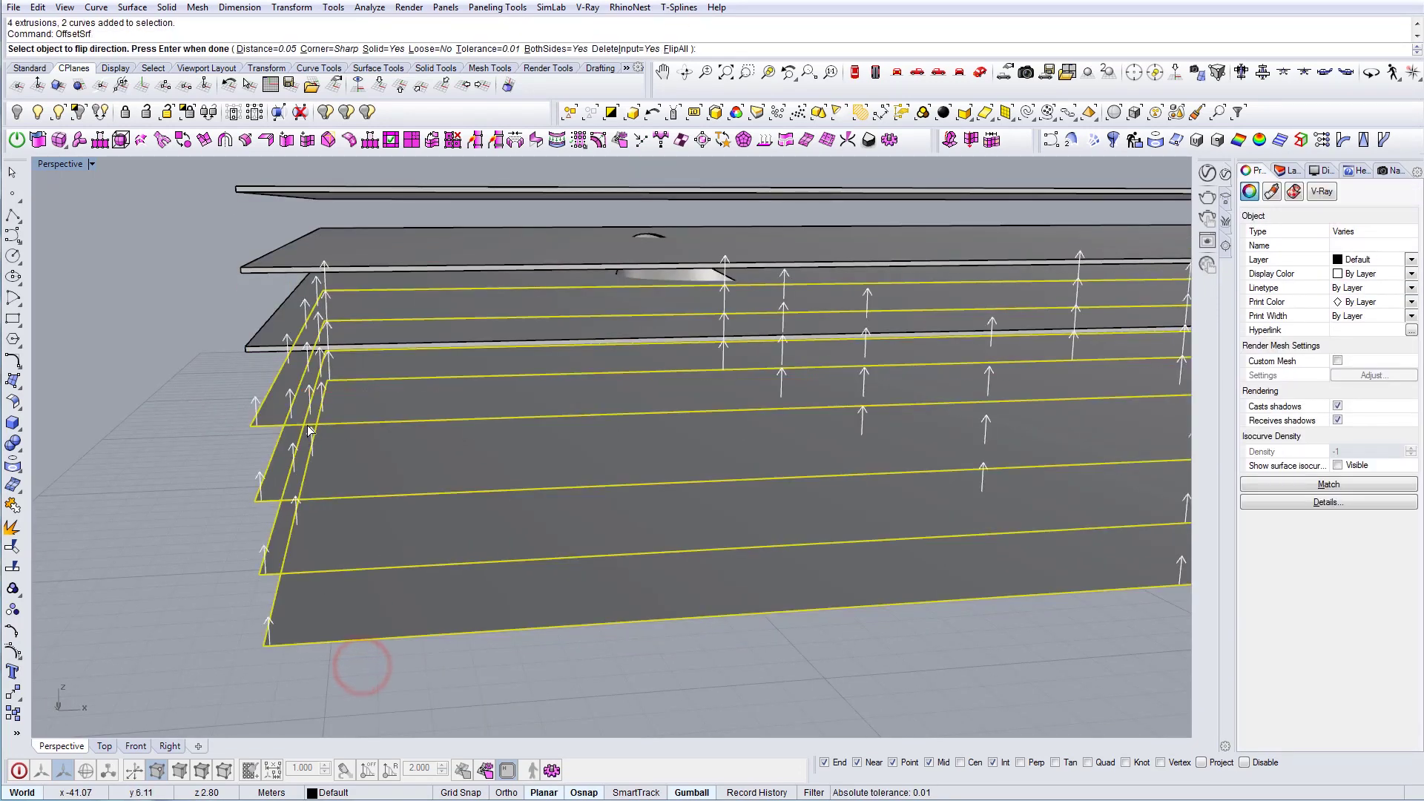
pyautogui.rightClick(307, 425)
pyautogui.press('Escape')
# Boolean-split the lobby wall using all seven horizontal slabs as cutting objects
pyautogui.moveTo(356, 422)
pyautogui.keyDown('shift'); pyautogui.mouseDown(button='right')
pyautogui.moveTo(318, 412)
pyautogui.moveTo(337, 359)
pyautogui.moveTo(415, 363)
pyautogui.moveTo(369, 374)
pyautogui.moveTo(431, 364)
pyautogui.moveTo(381, 436)
pyautogui.moveTo(397, 407)
pyautogui.moveTo(376, 423)
pyautogui.moveTo(367, 467)
pyautogui.moveTo(384, 469)
pyautogui.moveTo(393, 443)
pyautogui.moveTo(411, 462)
pyautogui.mouseUp(button='right'); pyautogui.keyUp('shift')
pyautogui.scroll(-4, 318, 412)
pyautogui.write('BS')
pyautogui.press('Return')
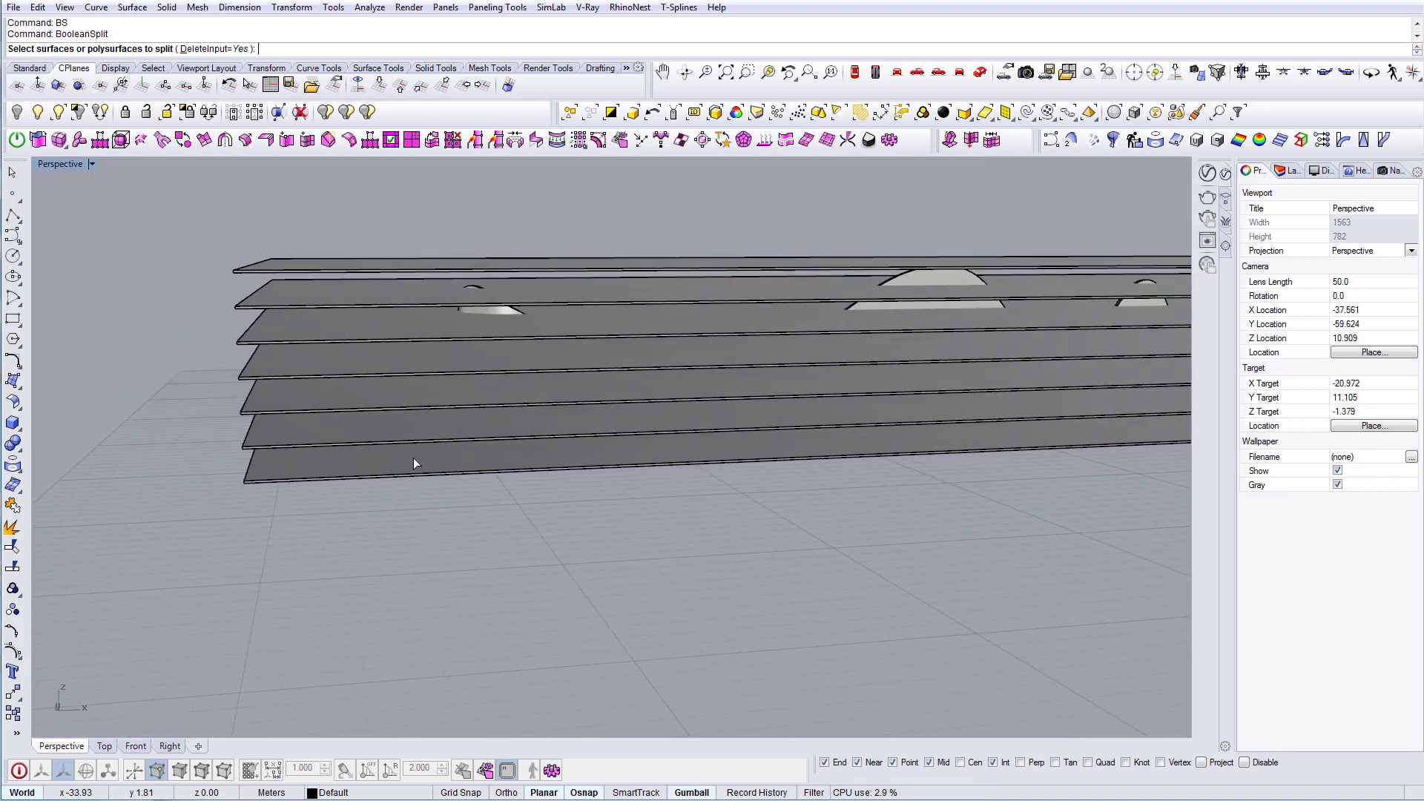
pyautogui.scroll(5, 499, 339)
pyautogui.click(523, 330)
pyautogui.scroll(-8, 523, 330)
pyautogui.moveTo(523, 330); pyautogui.dragTo(482, 363, button='right')
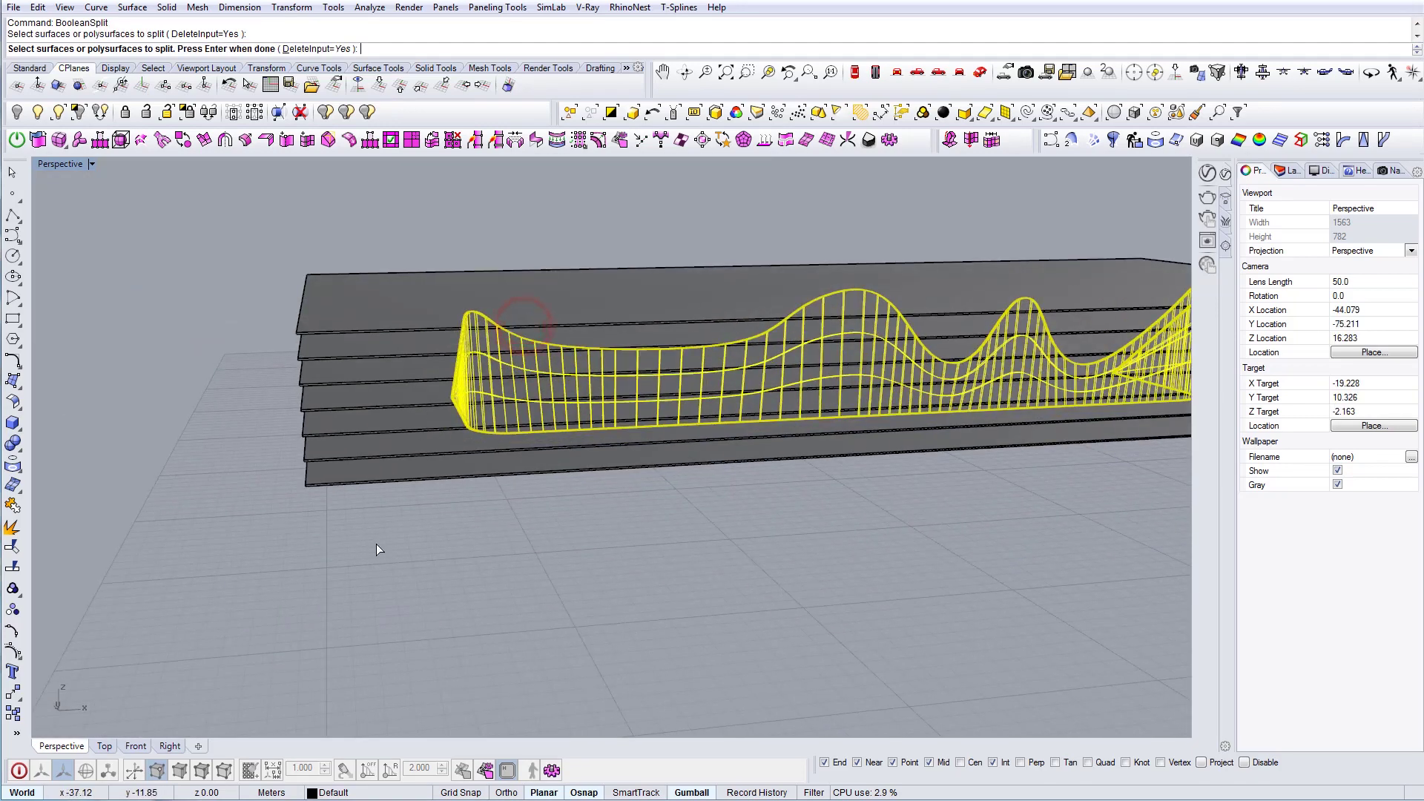
pyautogui.press('Return')
pyautogui.moveTo(371, 537); pyautogui.dragTo(328, 262)
pyautogui.press('Return')
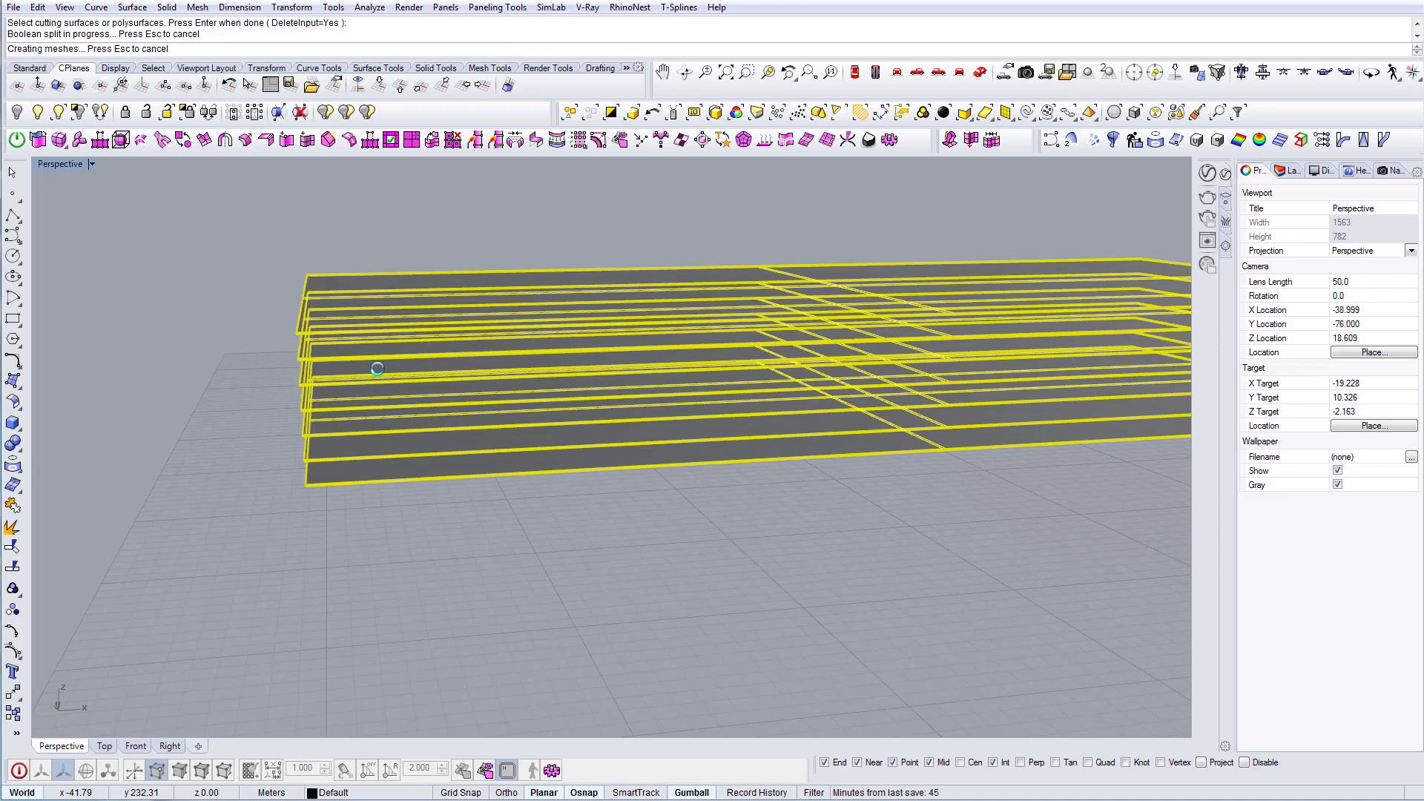
# Delete the seven cutting slabs together with their source lines
pyautogui.moveTo(376, 365)
pyautogui.mouseDown(button='right')
pyautogui.moveTo(387, 358)
pyautogui.moveTo(376, 382)
pyautogui.mouseUp(button='right')
pyautogui.moveTo(359, 485); pyautogui.dragTo(304, 215)
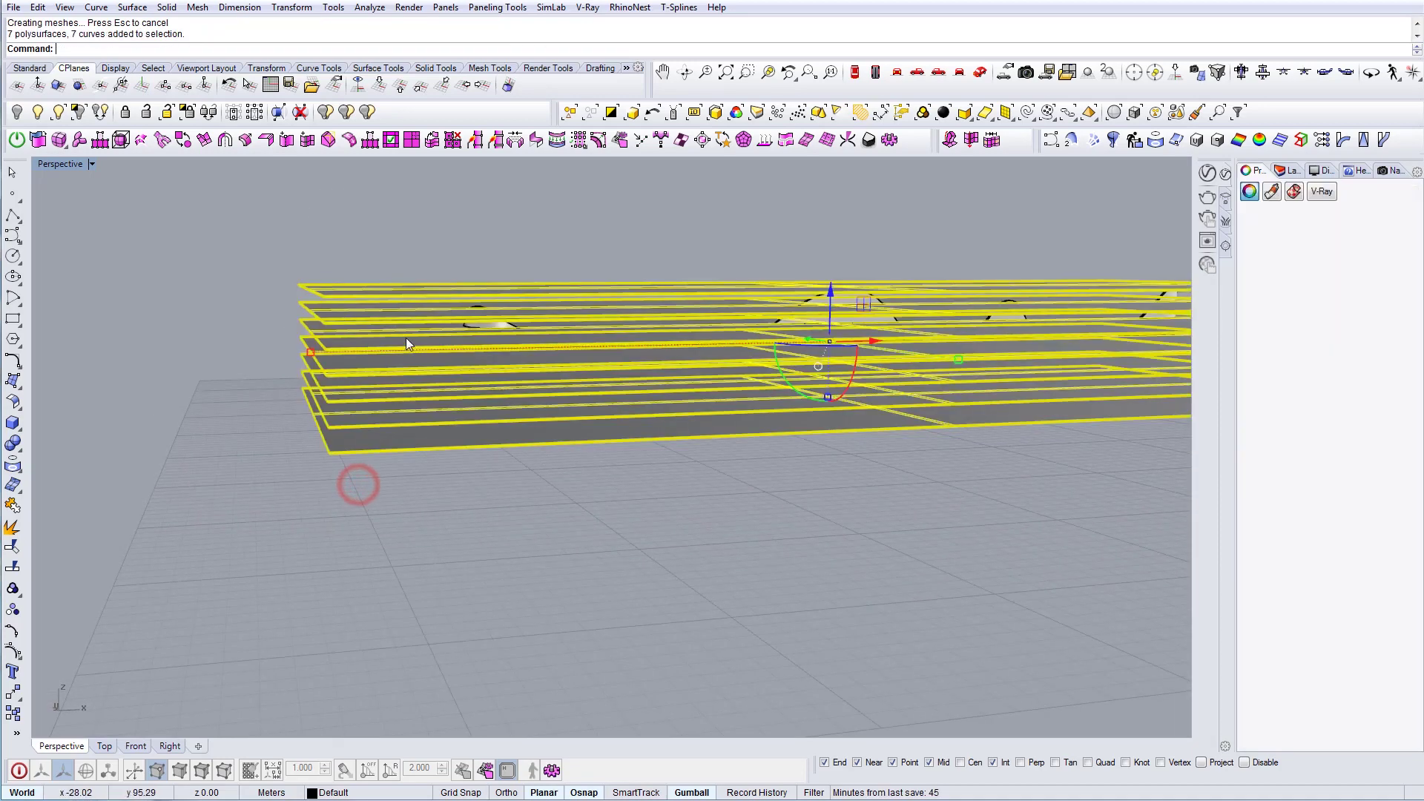
pyautogui.press('Delete')
# Examine the thin horizontal bands and the separate wall pieces produced by the split around the curved corner
pyautogui.moveTo(427, 358); pyautogui.dragTo(480, 387, button='right')
pyautogui.scroll(5, 576, 336)
pyautogui.click(575, 294)
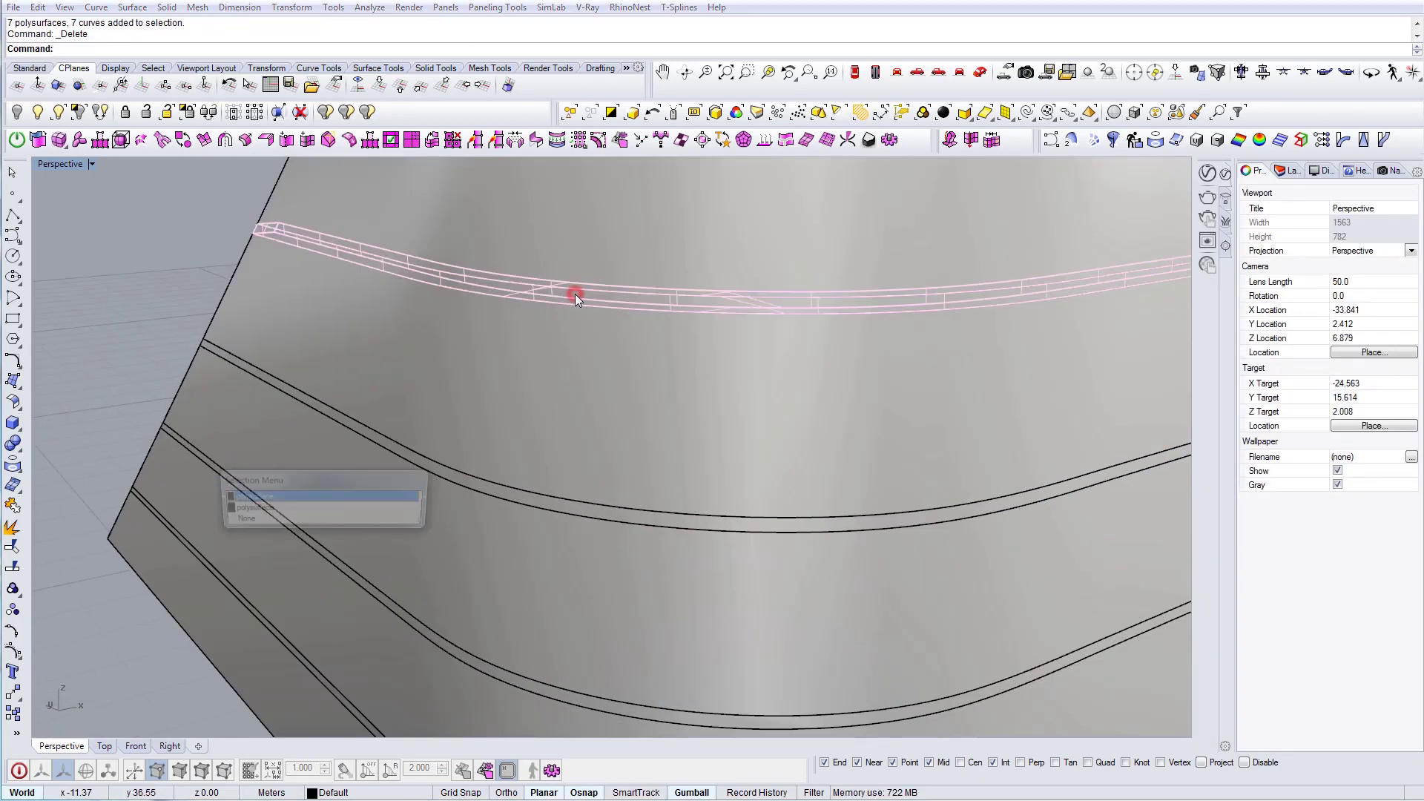
pyautogui.scroll(-4, 518, 441)
pyautogui.moveTo(517, 441)
pyautogui.mouseDown(button='right')
pyautogui.moveTo(335, 482)
pyautogui.moveTo(407, 477)
pyautogui.moveTo(477, 445)
pyautogui.moveTo(511, 442)
pyautogui.moveTo(527, 459)
pyautogui.mouseUp(button='right')
pyautogui.keyDown('shift'); pyautogui.moveTo(666, 455); pyautogui.dragTo(544, 451, button='right'); pyautogui.keyUp('shift')
pyautogui.click(512, 406)
pyautogui.press('Escape')
pyautogui.scroll(-4, 554, 433)
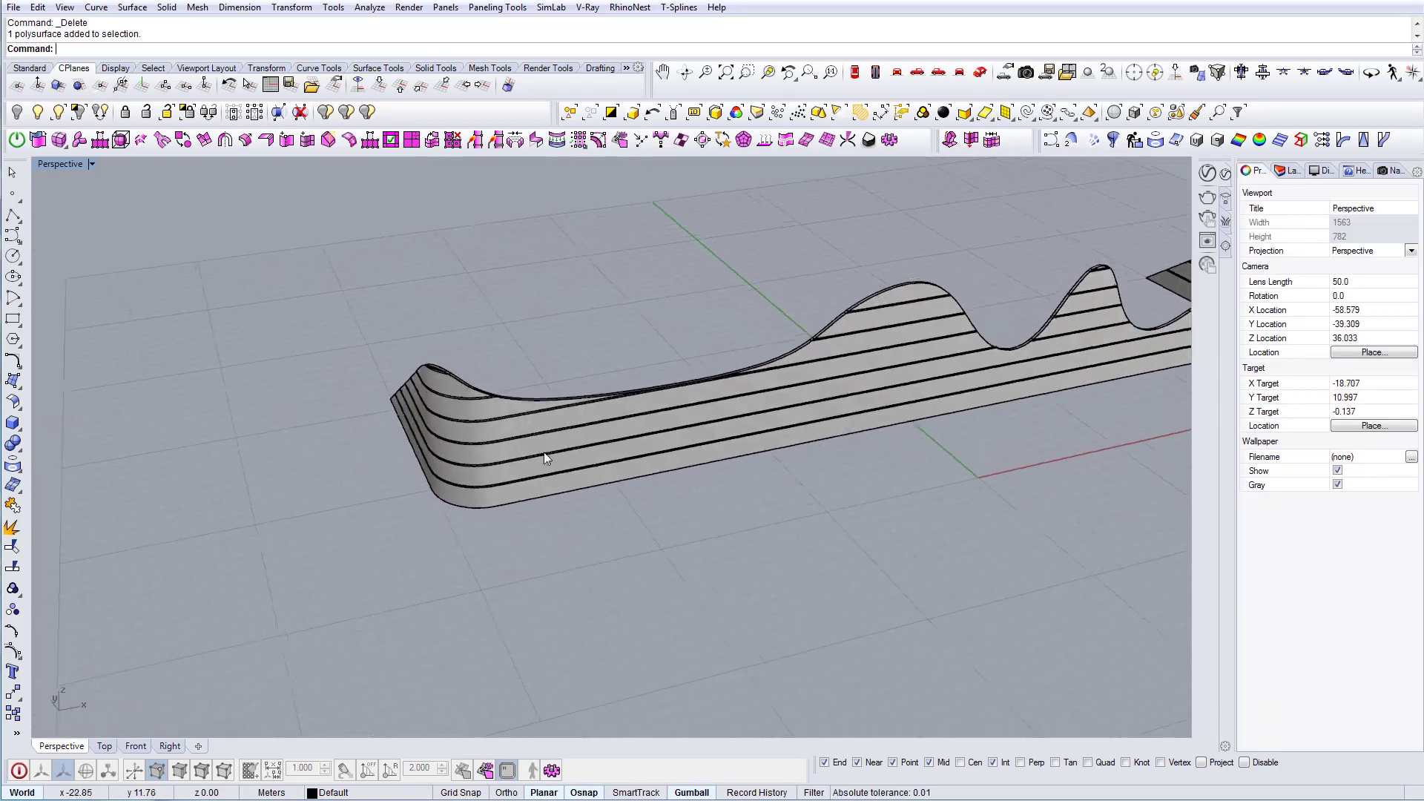
# Draw a straight line on the ground in front of the wall, running away from its long face
pyautogui.write('L')
pyautogui.press('Return')
pyautogui.scroll(5, 635, 531)
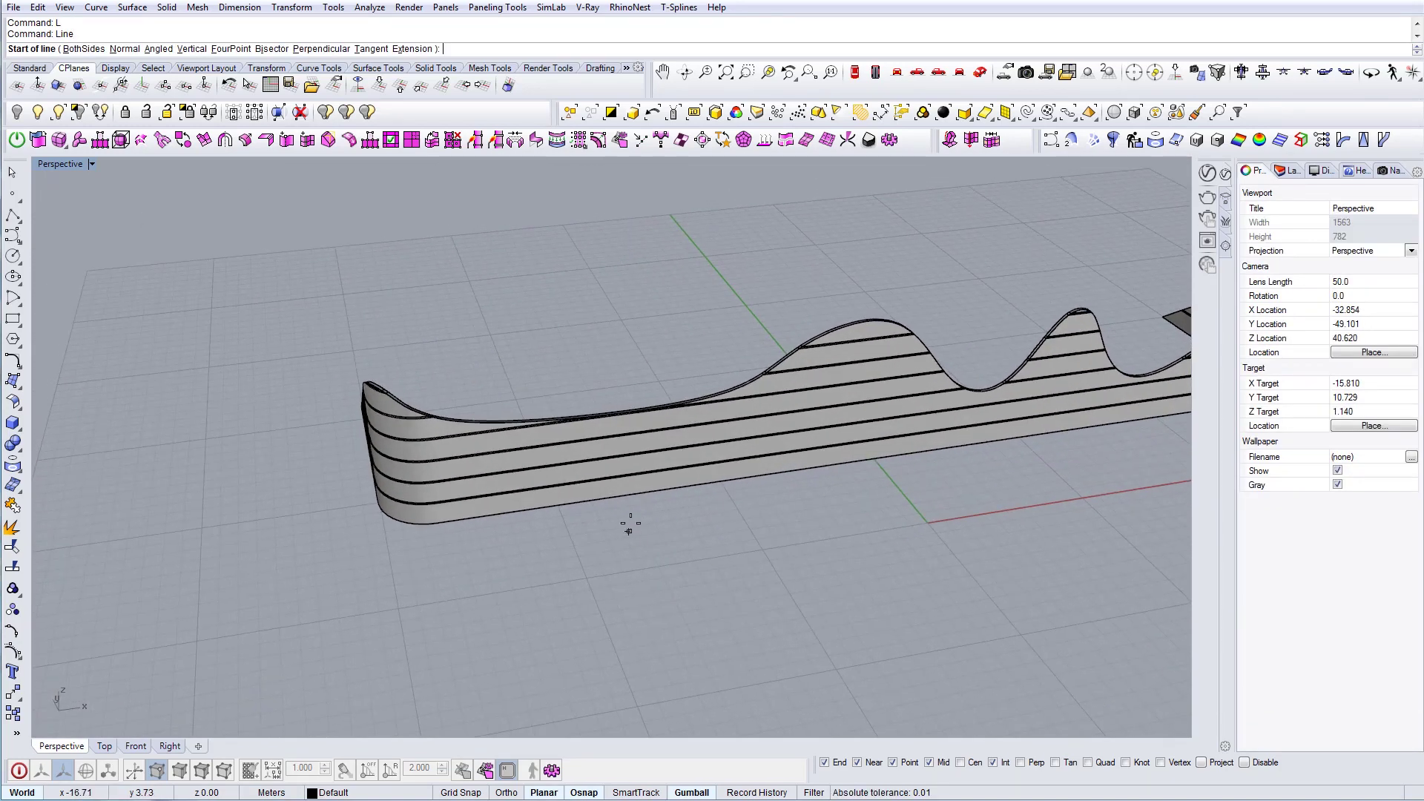
pyautogui.scroll(-5, 620, 544)
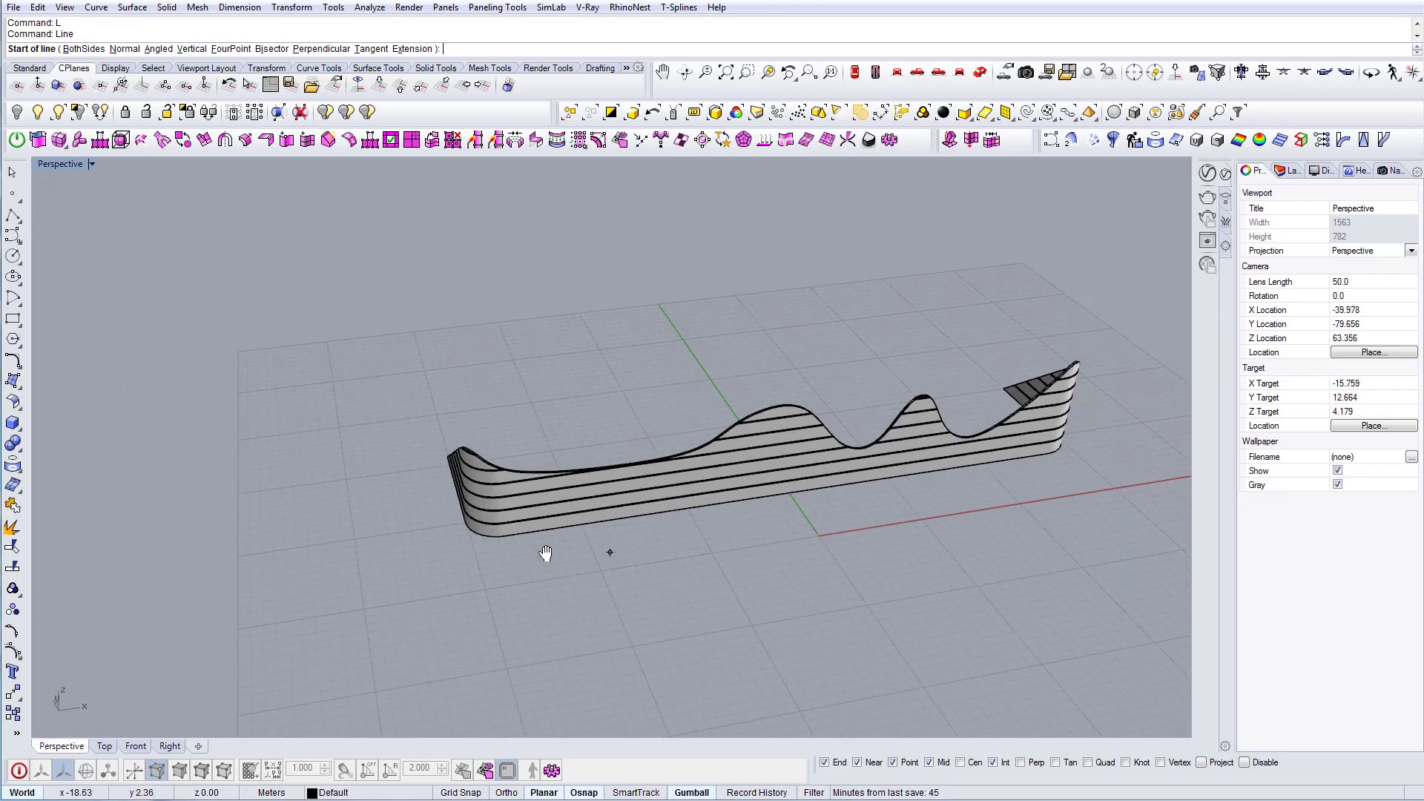
pyautogui.scroll(3, 546, 548)
pyautogui.click(535, 519)
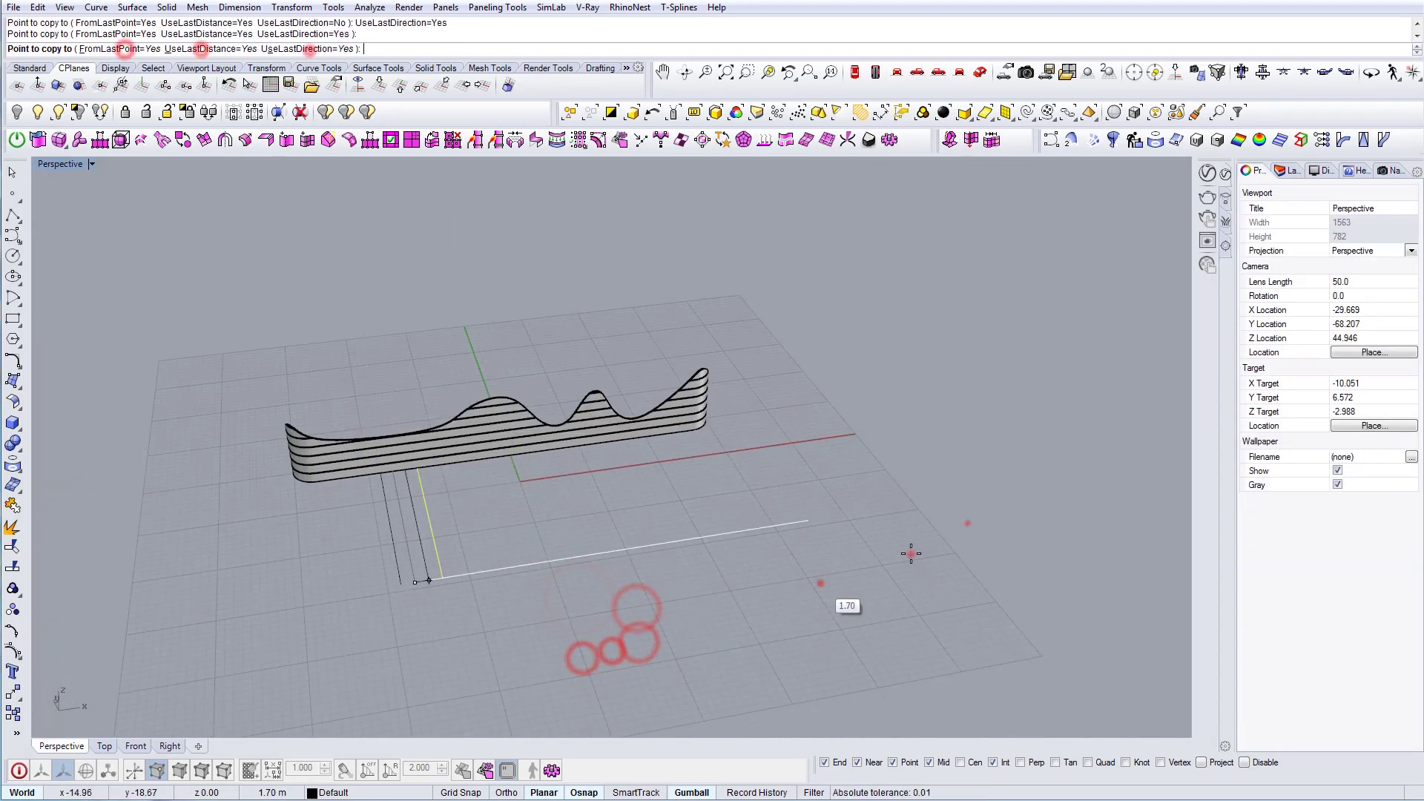
# Copy the ground line repeatedly along the wall at 1.70 m spacing and delete the surplus copies near its end
pyautogui.write('C')
pyautogui.press('Return')
pyautogui.click(540, 566)
pyautogui.click(399, 589)
pyautogui.press('Delete')
pyautogui.click(356, 588)
pyautogui.press('Delete')
# Place a perpendicular set of the spaced lines off the wall's curved end and delete the surplus there
pyautogui.moveTo(893, 569); pyautogui.dragTo(197, 505)
pyautogui.moveTo(594, 482); pyautogui.dragTo(740, 493, button='right')
pyautogui.moveTo(726, 544); pyautogui.dragTo(593, 630)
pyautogui.moveTo(581, 448); pyautogui.dragTo(296, 478)
pyautogui.moveTo(277, 573); pyautogui.dragTo(319, 519)
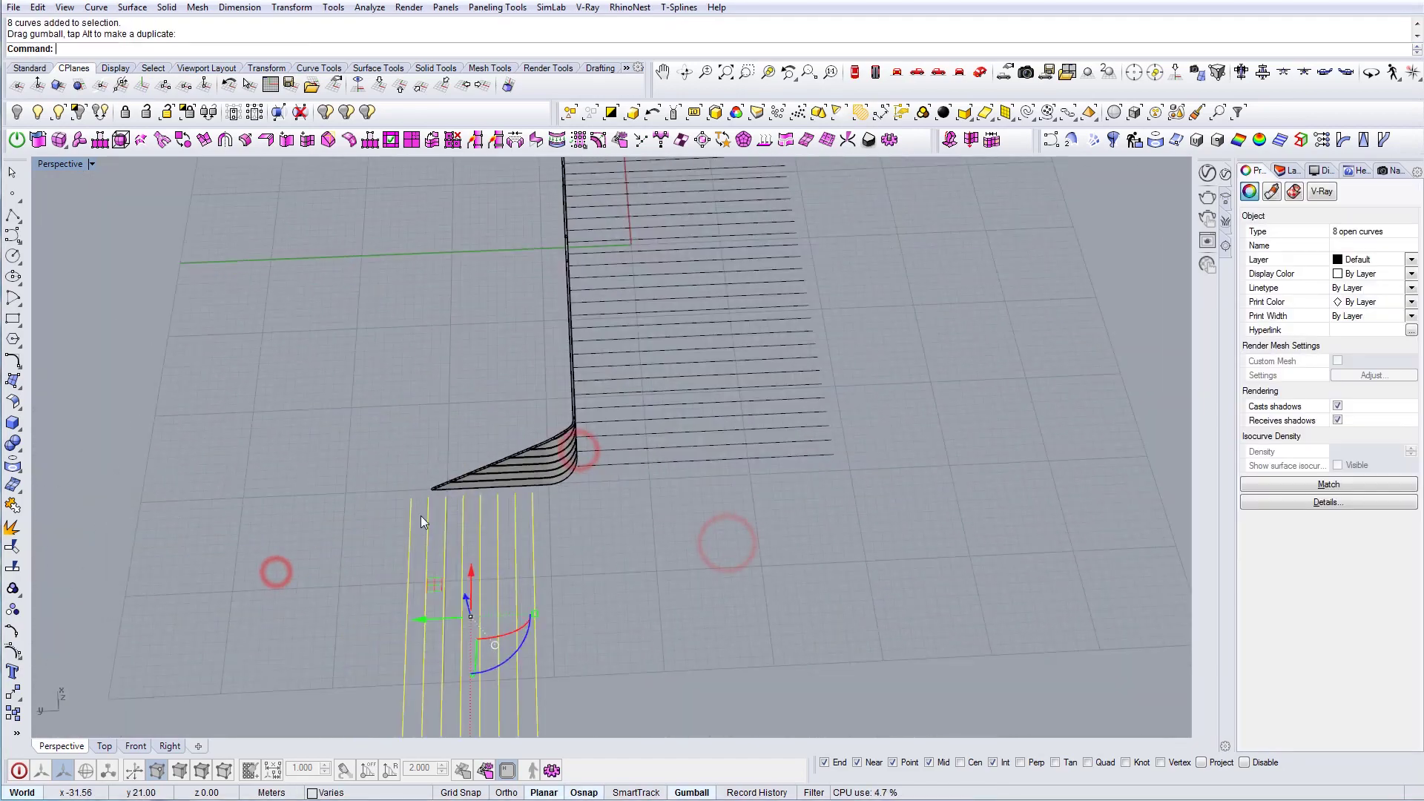
pyautogui.click(414, 484)
pyautogui.click(467, 466)
pyautogui.click(474, 532)
pyautogui.press('Delete')
# Reposition the 34 lines along the wall's long face and the perpendicular lines at its end
pyautogui.moveTo(544, 621); pyautogui.dragTo(452, 474)
pyautogui.moveTo(540, 419); pyautogui.dragTo(512, 451)
pyautogui.moveTo(851, 495); pyautogui.dragTo(778, 356)
pyautogui.moveTo(772, 279); pyautogui.dragTo(816, 291)
pyautogui.moveTo(499, 489); pyautogui.dragTo(465, 357)
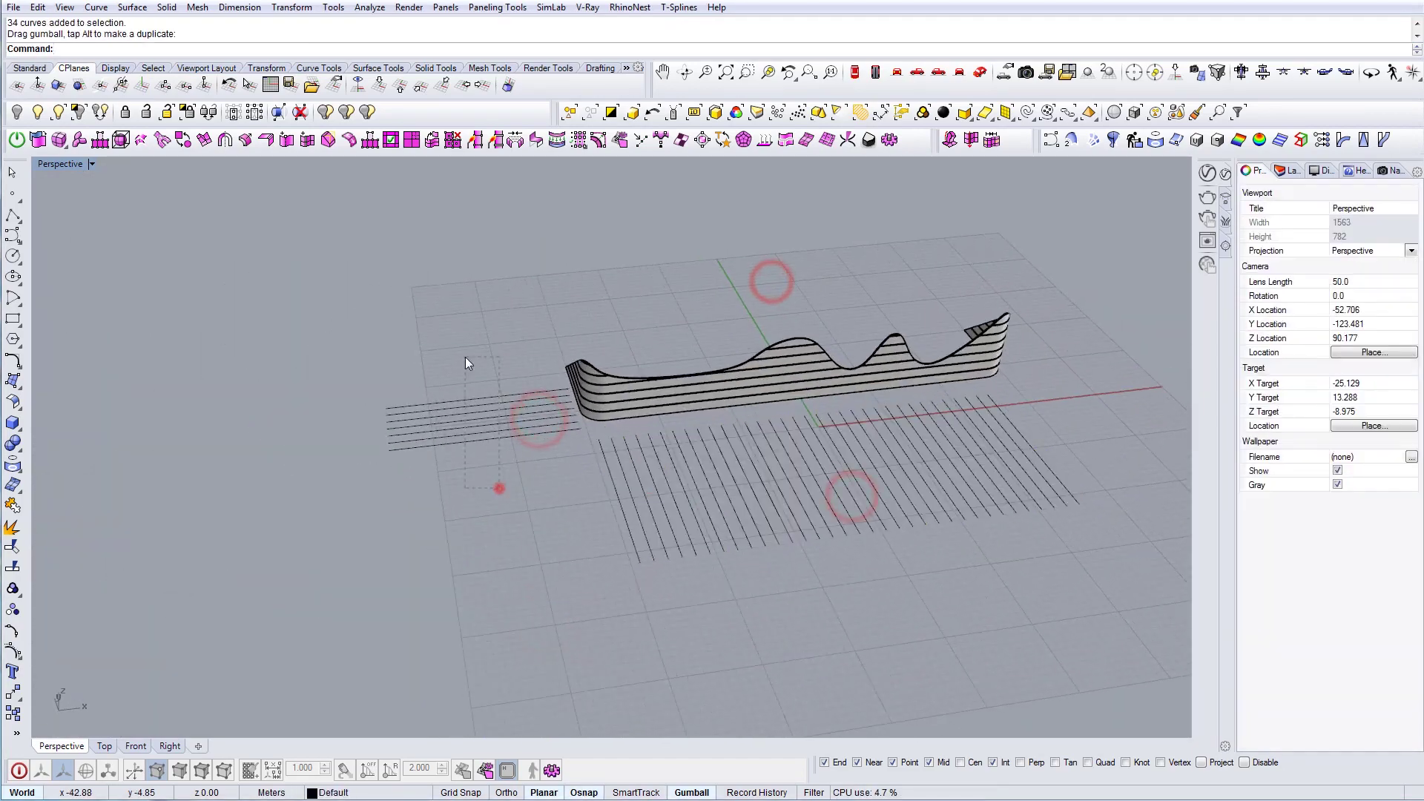
pyautogui.moveTo(593, 445); pyautogui.dragTo(741, 400, button='right')
# Extrude both sets of ground lines vertically into surfaces taller than the wall
pyautogui.moveTo(830, 531); pyautogui.dragTo(812, 373)
pyautogui.moveTo(812, 372); pyautogui.dragTo(838, 348, button='right')
pyautogui.moveTo(793, 471); pyautogui.dragTo(744, 424)
pyautogui.moveTo(524, 594); pyautogui.dragTo(405, 445)
pyautogui.keyDown('ctrl'); pyautogui.moveTo(489, 518); pyautogui.dragTo(853, 445); pyautogui.keyUp('ctrl')
pyautogui.click(439, 489)
# Thicken the vertical surfaces into thin solids with OffsetSrf and extend them through the wall in both directions
pyautogui.write('offsetsrf')
pyautogui.press('Return')
pyautogui.moveTo(492, 546); pyautogui.dragTo(415, 482, button='right')
pyautogui.moveTo(349, 348); pyautogui.dragTo(319, 460)
pyautogui.press('Return')
pyautogui.press('Return')
pyautogui.moveTo(757, 188); pyautogui.dragTo(700, 371)
pyautogui.keyDown('ctrl'); pyautogui.moveTo(709, 425); pyautogui.dragTo(296, 416); pyautogui.keyUp('ctrl')
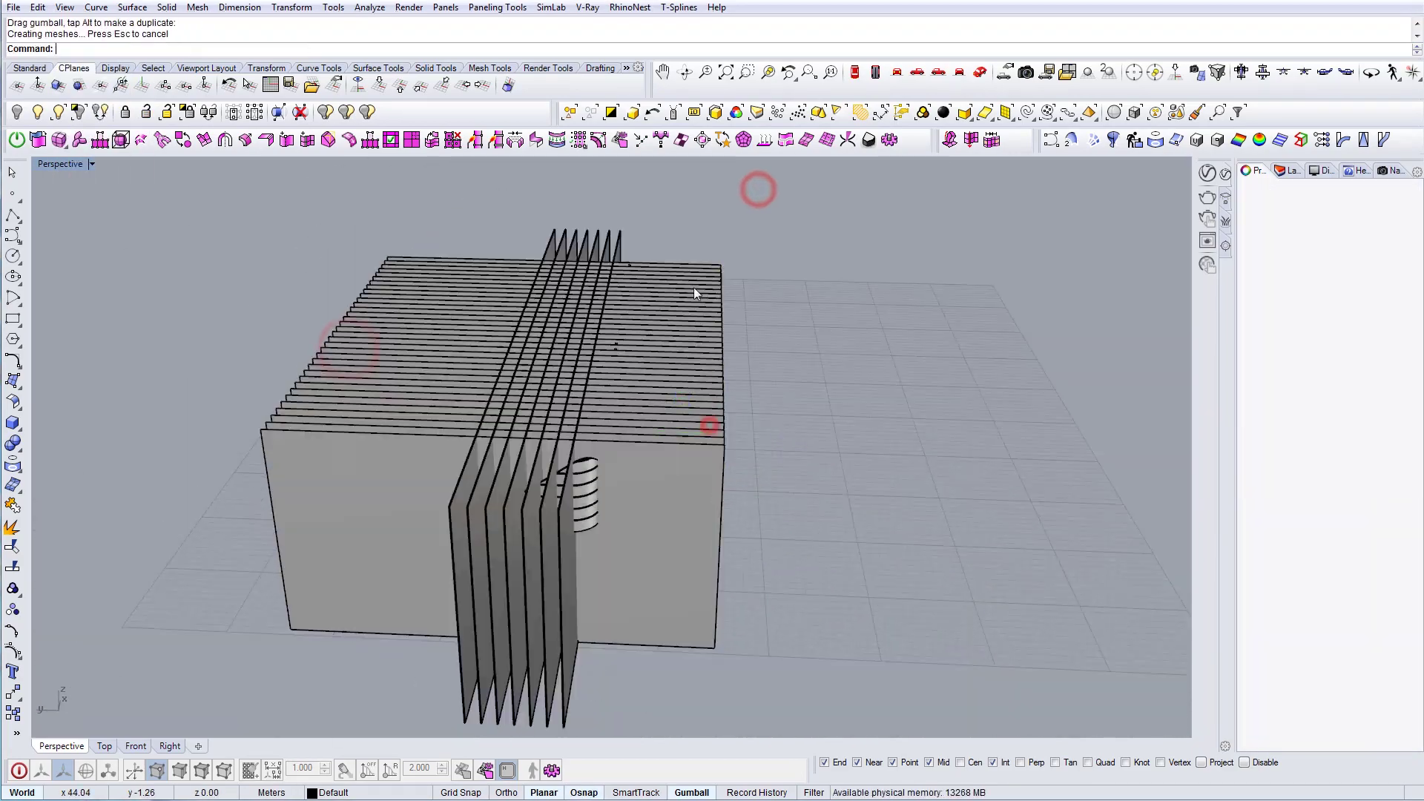
# Group the vertical slabs and temporarily hide them to expose the lobby wall pieces
pyautogui.click(671, 229)
pyautogui.moveTo(801, 572); pyautogui.dragTo(693, 247)
pyautogui.press('Return')
pyautogui.moveTo(692, 248); pyautogui.dragTo(539, 494, button='right')
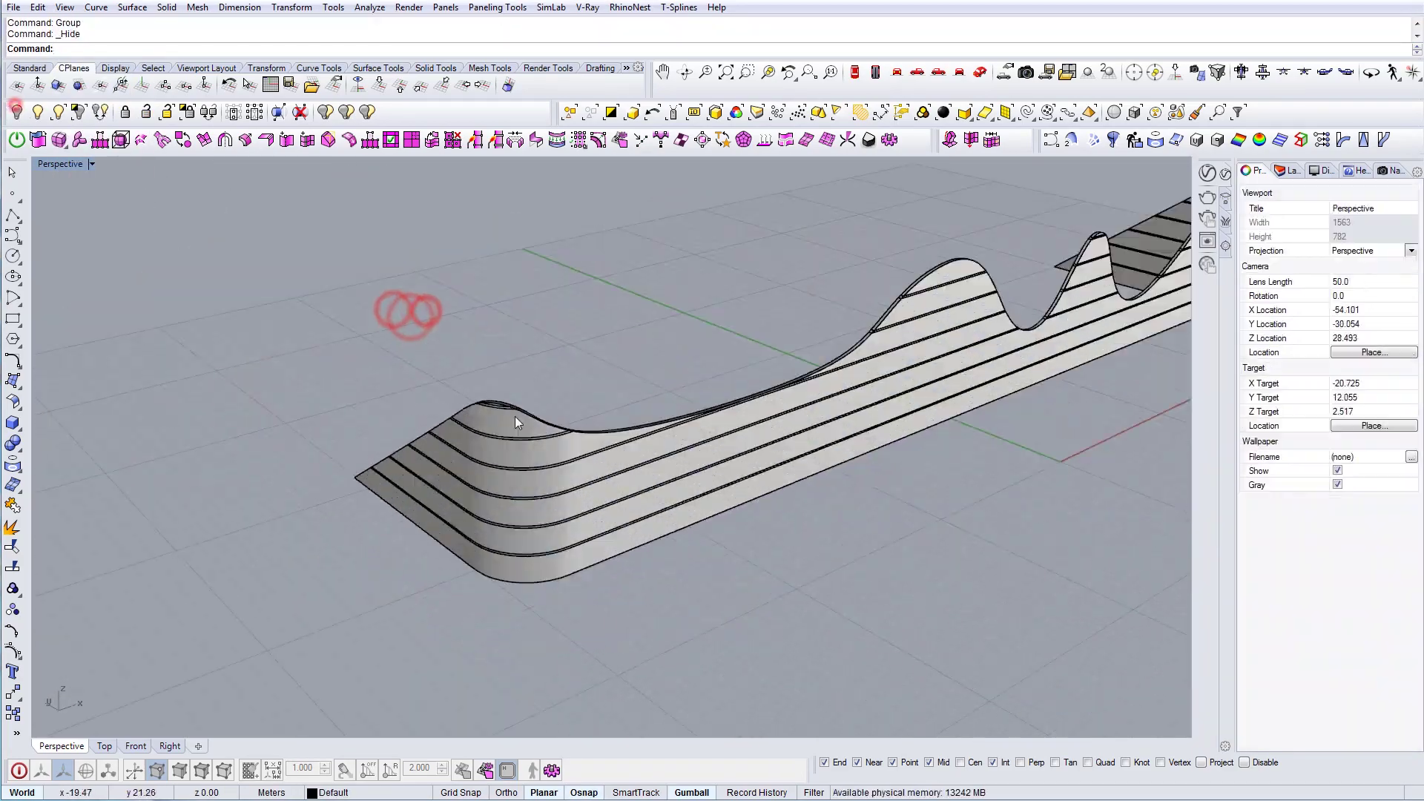
pyautogui.click(875, 445)
pyautogui.moveTo(875, 443); pyautogui.dragTo(821, 310, button='right')
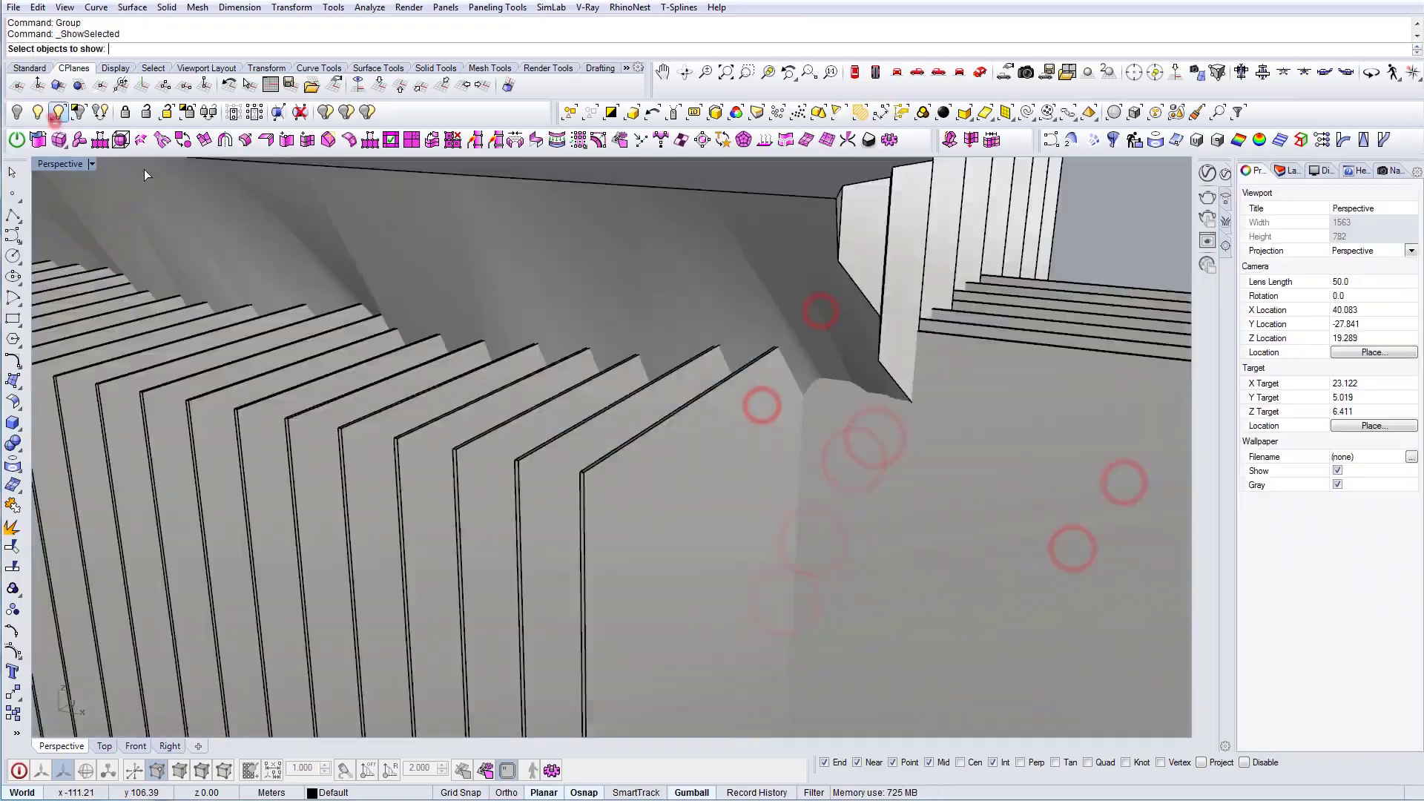
# Boolean split the lobby wall pieces with the vertical slabs, hiding the 34-slab set while working with the seven perpendicular slabs
pyautogui.write('BS')
pyautogui.press('Return')
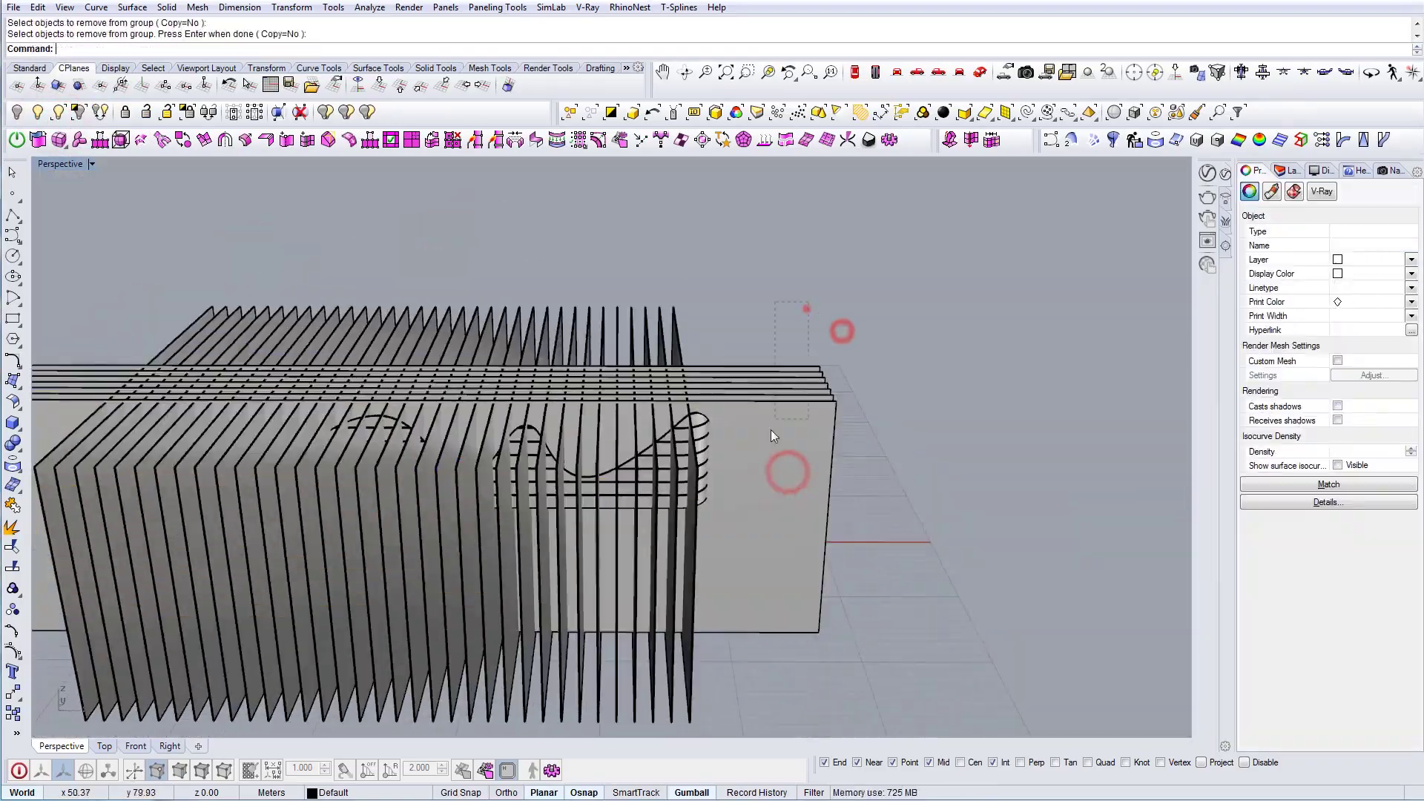
pyautogui.click(438, 314)
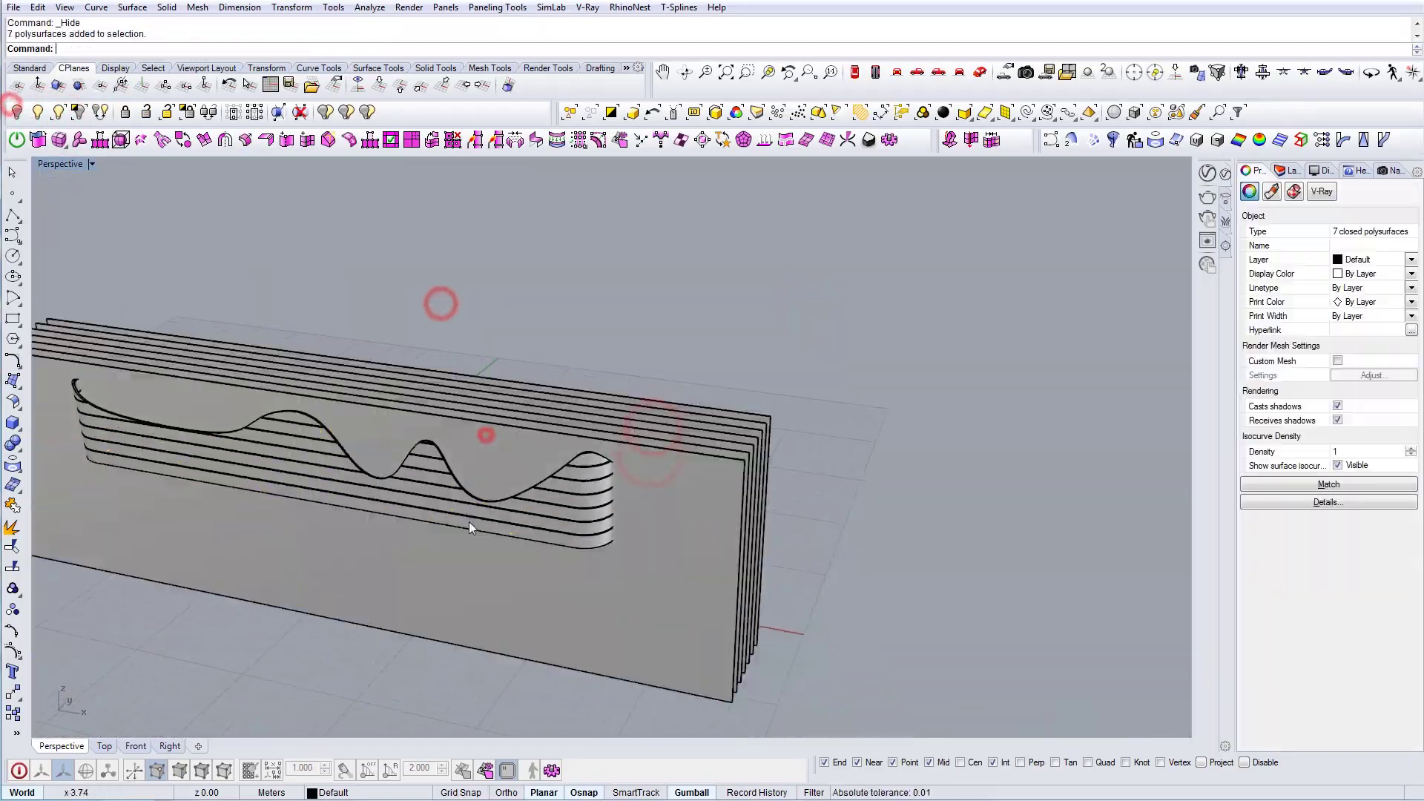
pyautogui.click(334, 416)
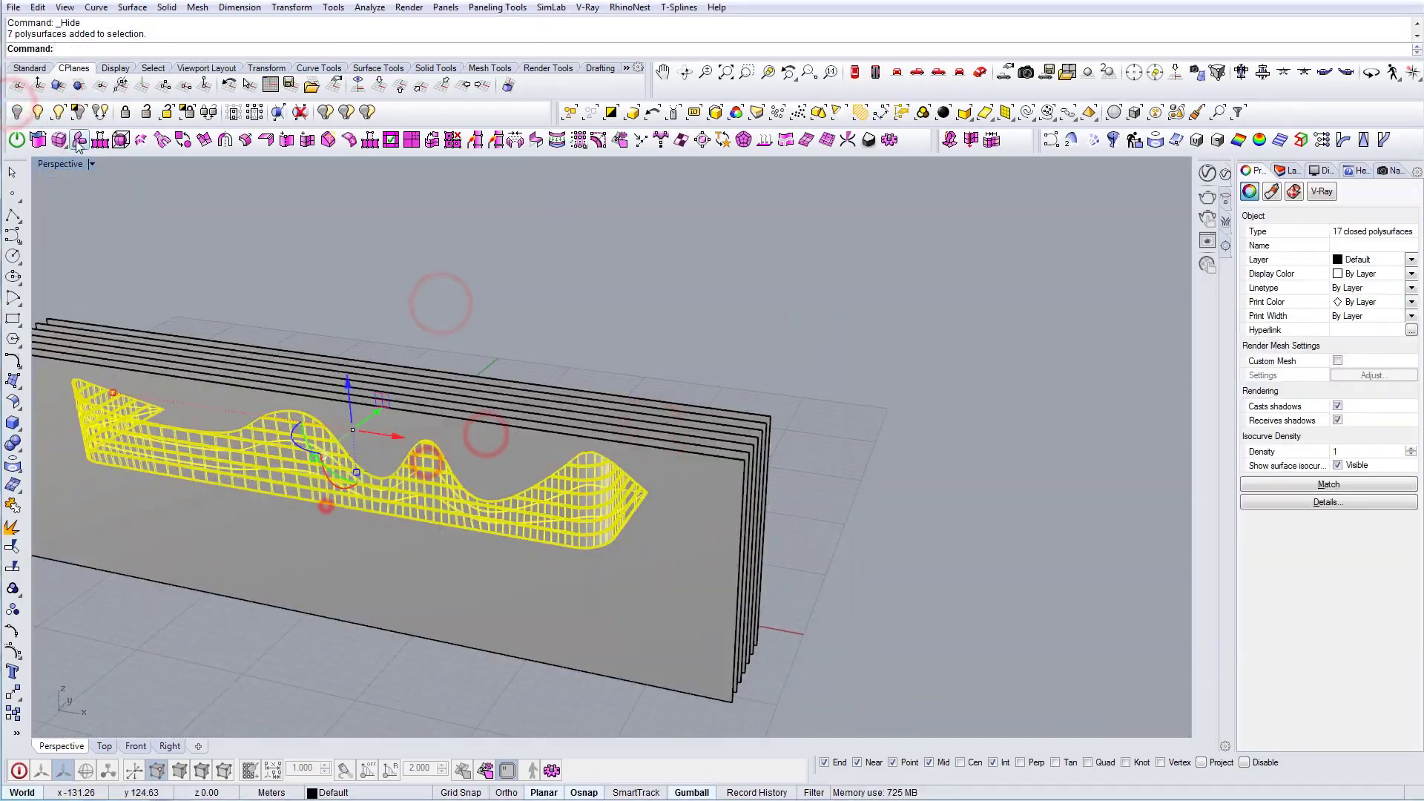
pyautogui.click(78, 108)
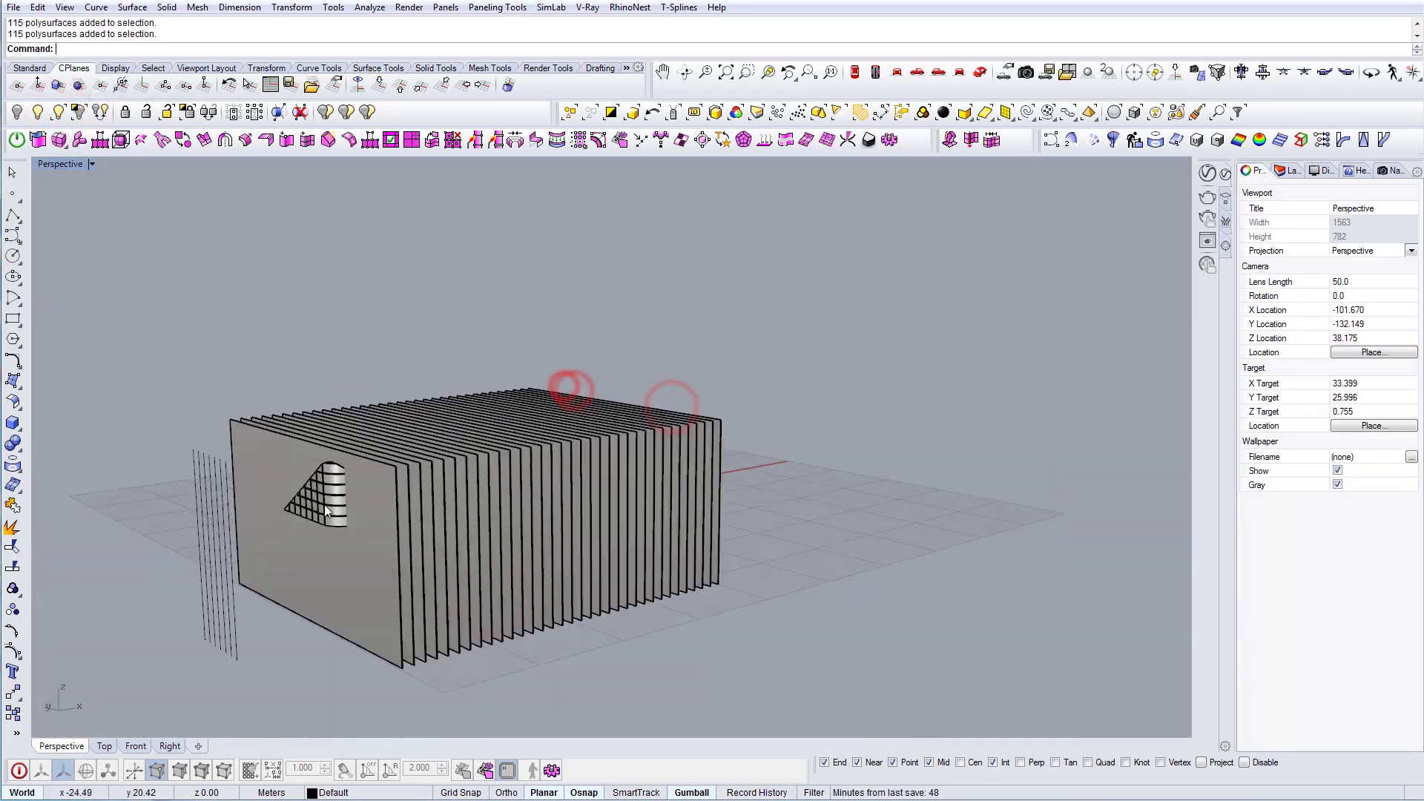
# Delete the vertical cutting slabs together with the leftover curves and check the split wall panels up close
pyautogui.click(898, 504)
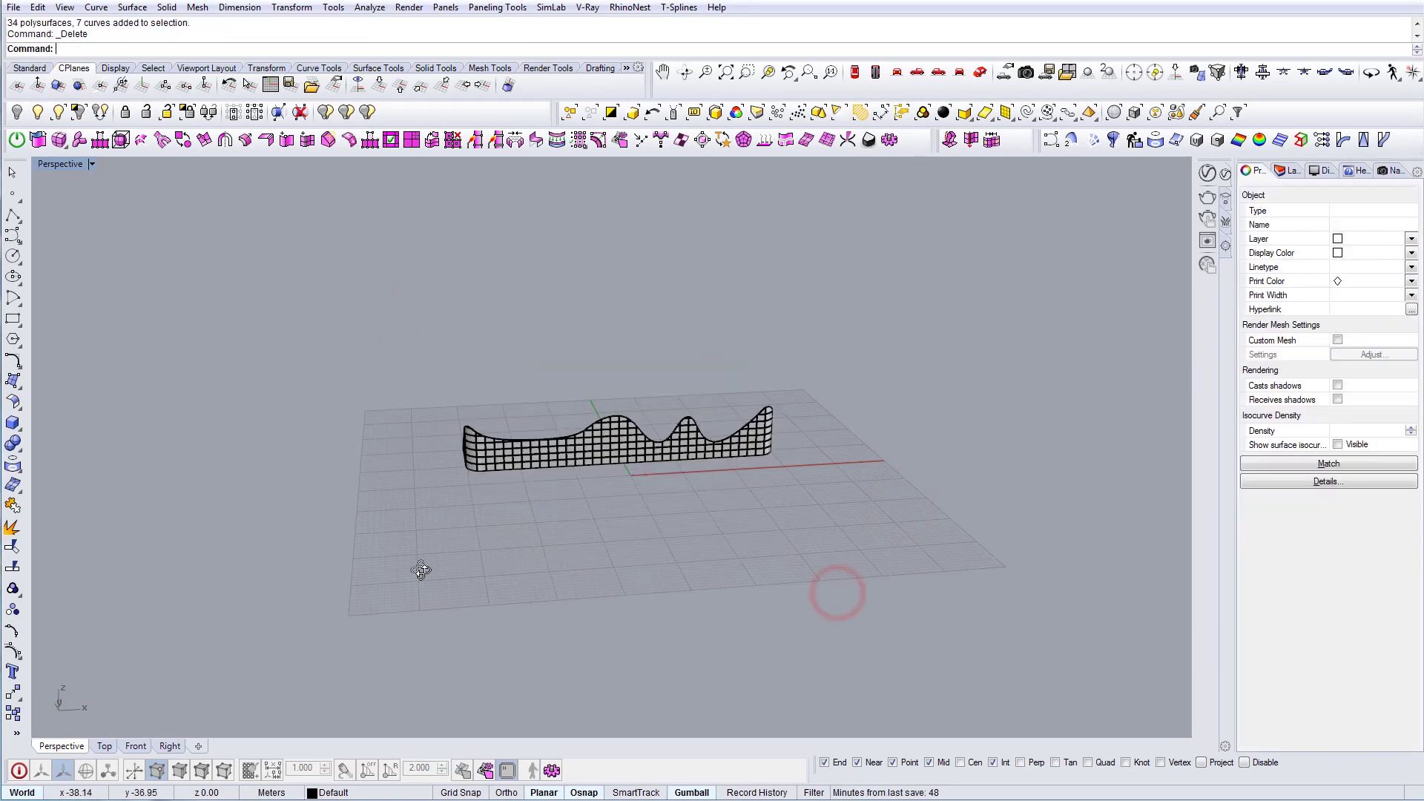
pyautogui.press('Delete')
pyautogui.scroll(5, 651, 455)
pyautogui.moveTo(652, 455); pyautogui.dragTo(620, 455, button='right')
pyautogui.scroll(6, 620, 455)
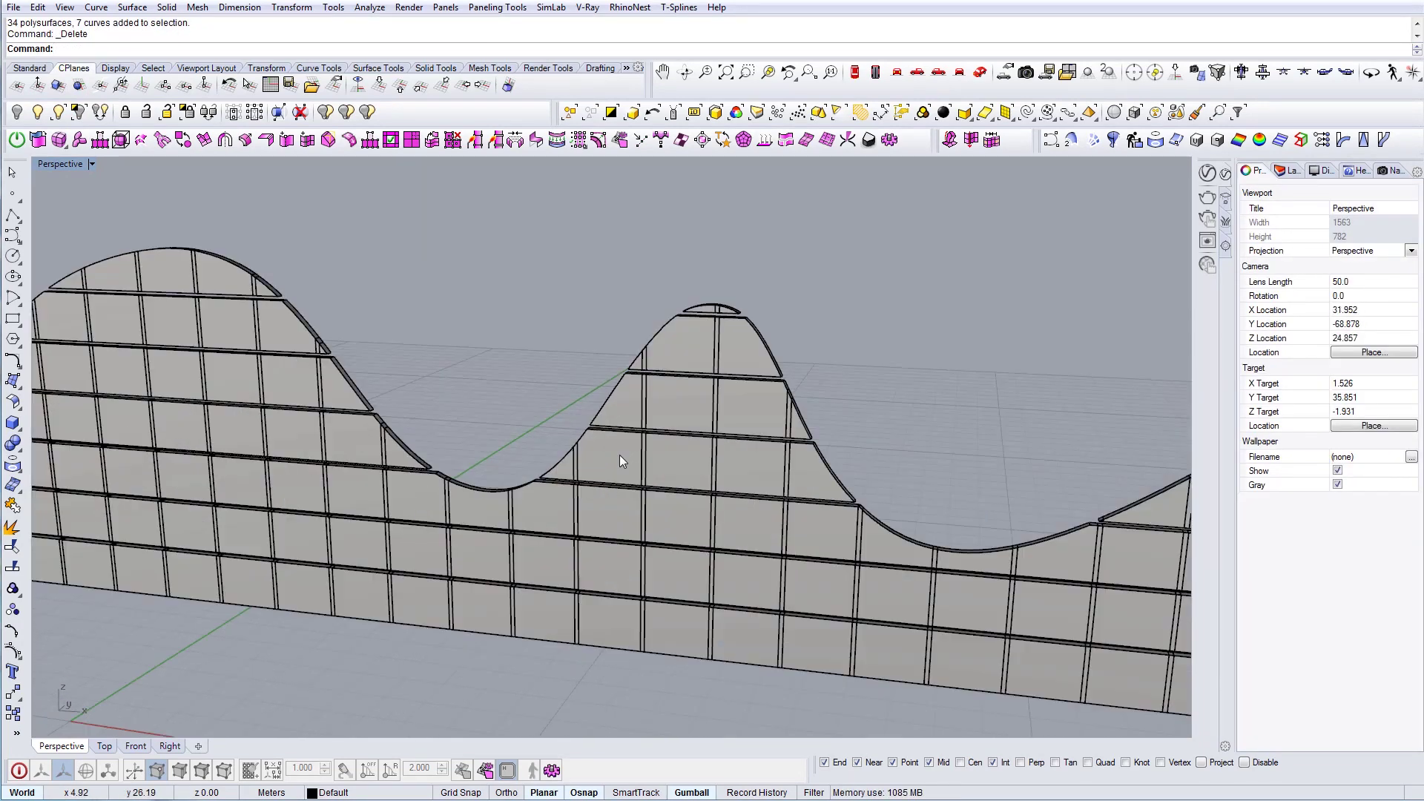
pyautogui.click(644, 453)
pyautogui.press('Escape')
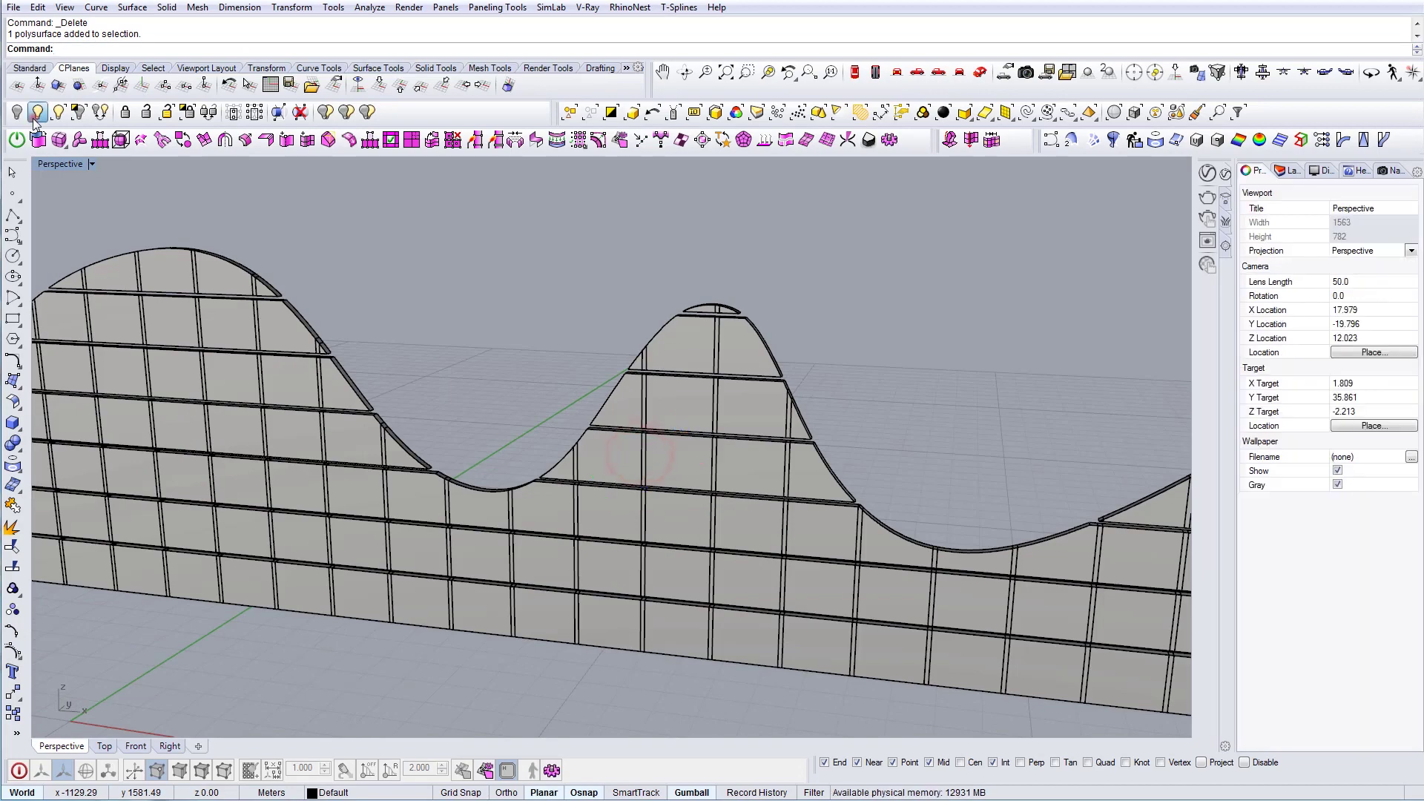
# Show all hidden building parts and view the roof volume together with the gridded lobby wall
pyautogui.click(36, 114)
pyautogui.scroll(-8, 716, 413)
pyautogui.moveTo(716, 413); pyautogui.dragTo(812, 380, button='right')
pyautogui.click(676, 315)
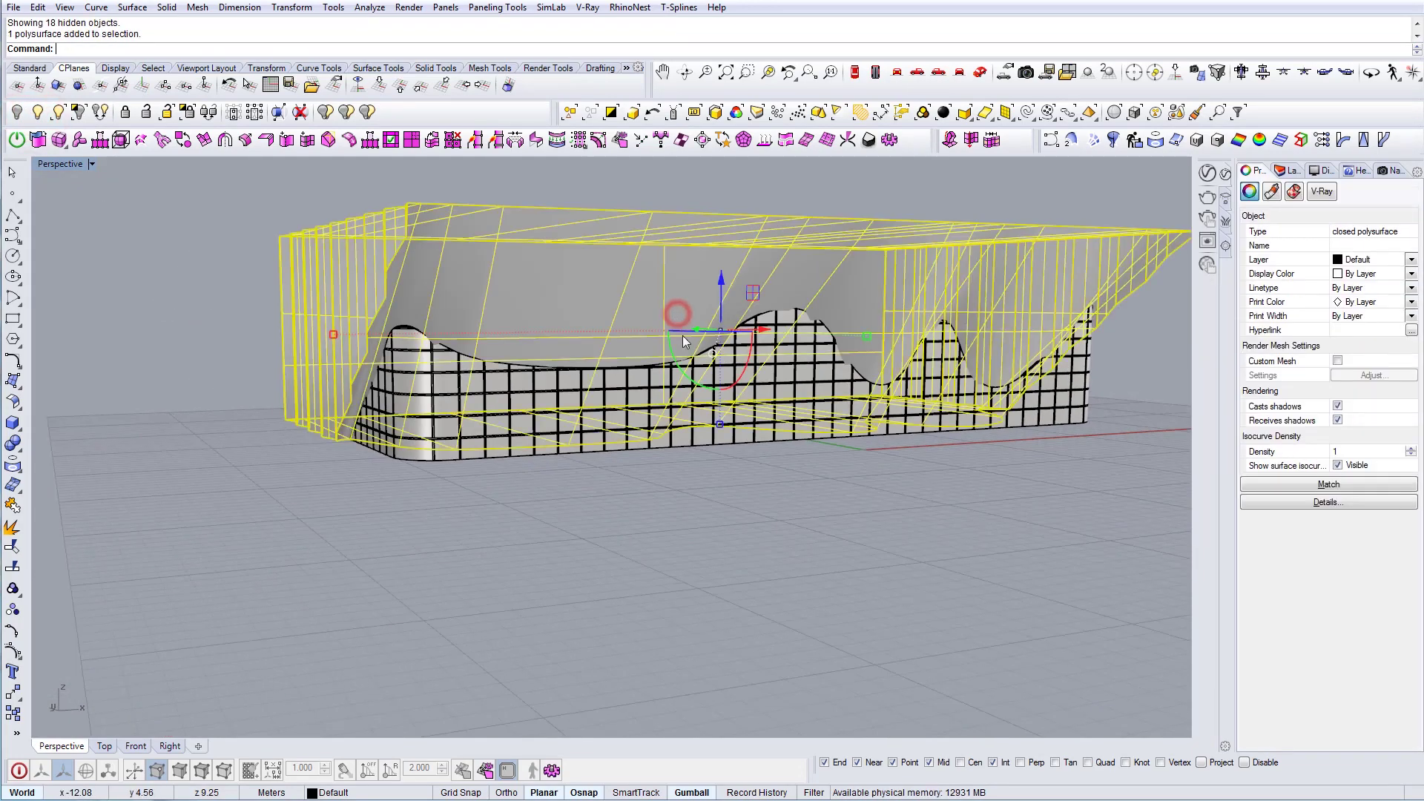
pyautogui.press('Escape')
pyautogui.moveTo(682, 334); pyautogui.dragTo(716, 393, button='right')
# Compare the finished model with the reference photo 118_kilden13 and return to the Rhino perspective view
pyautogui.click(527, 800)
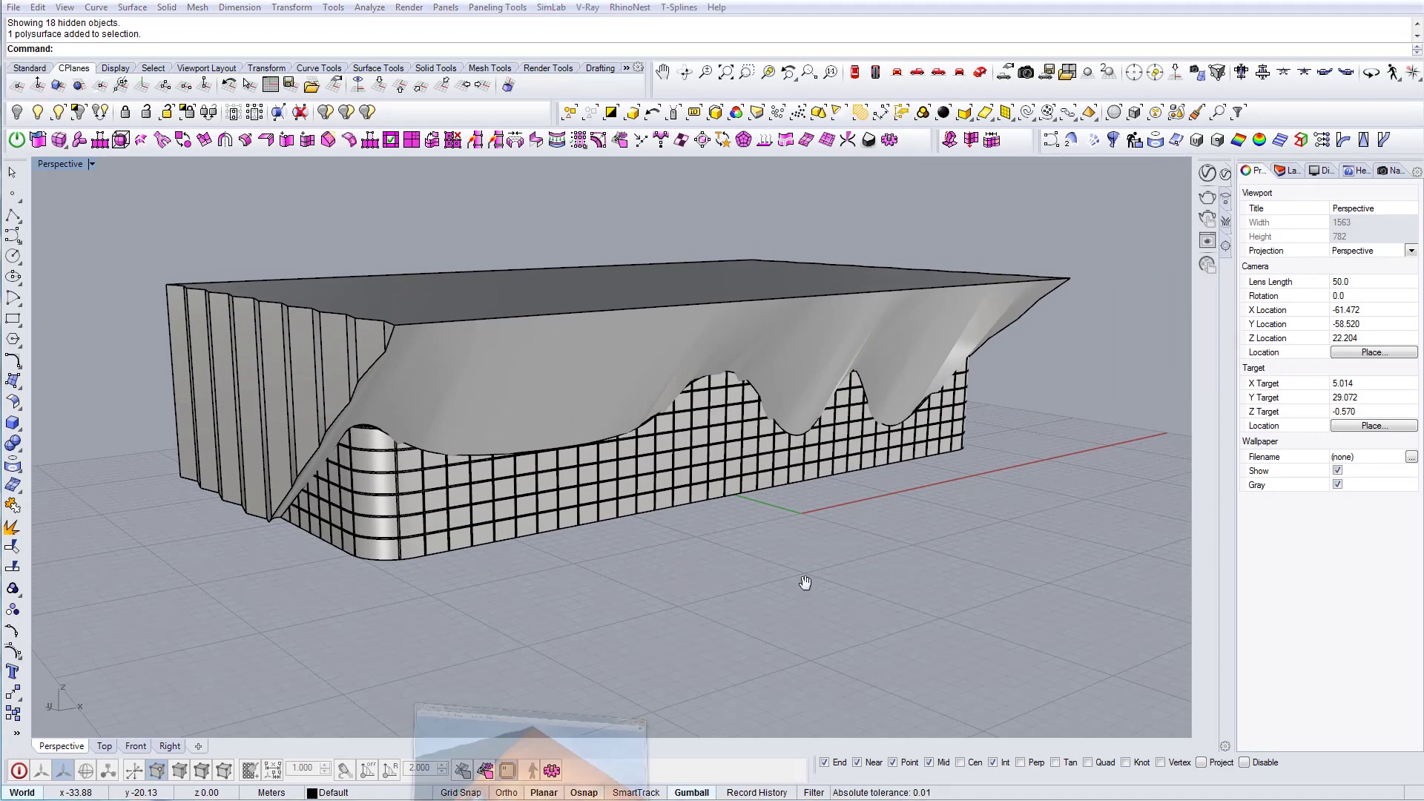
pyautogui.moveTo(763, 184); pyautogui.dragTo(1104, 146)
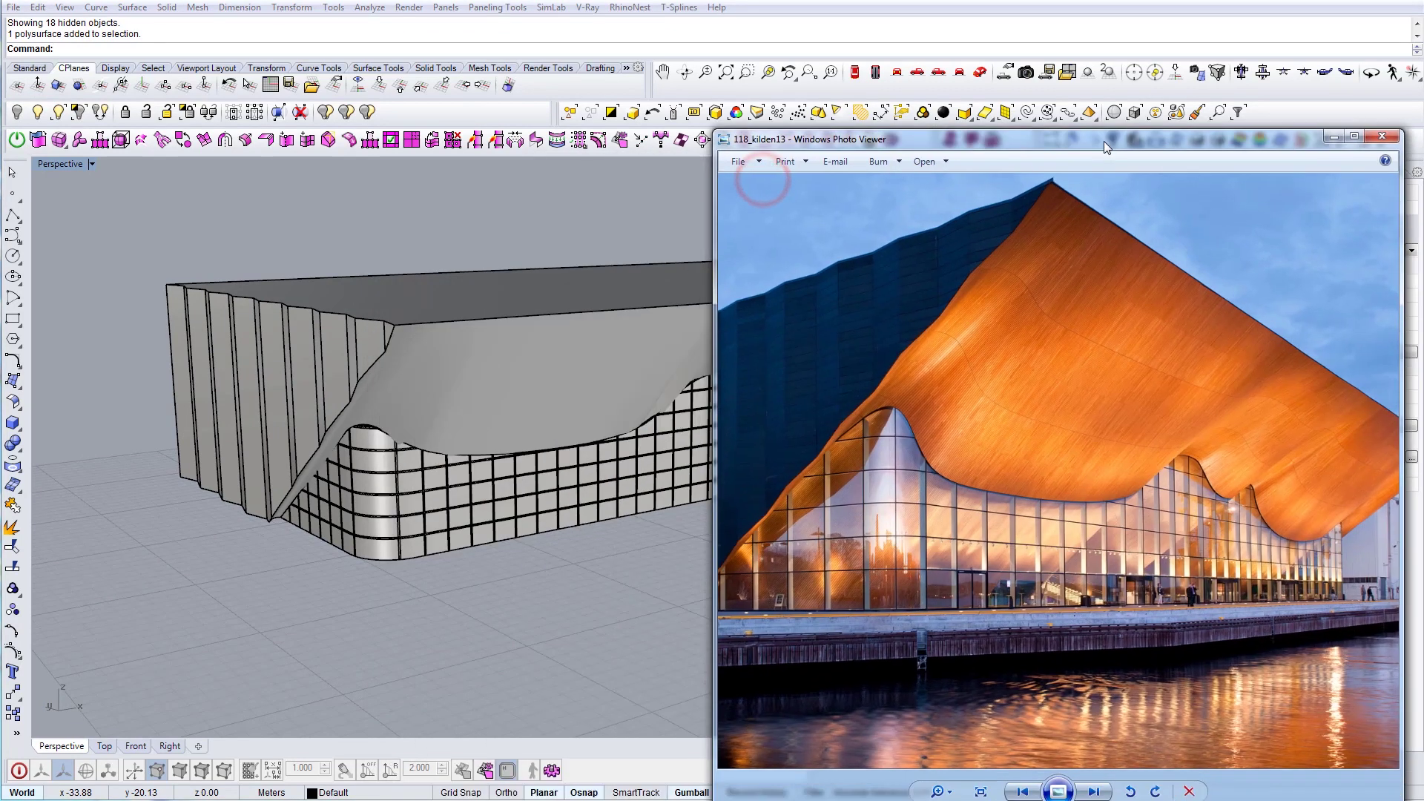
pyautogui.click(1334, 139)
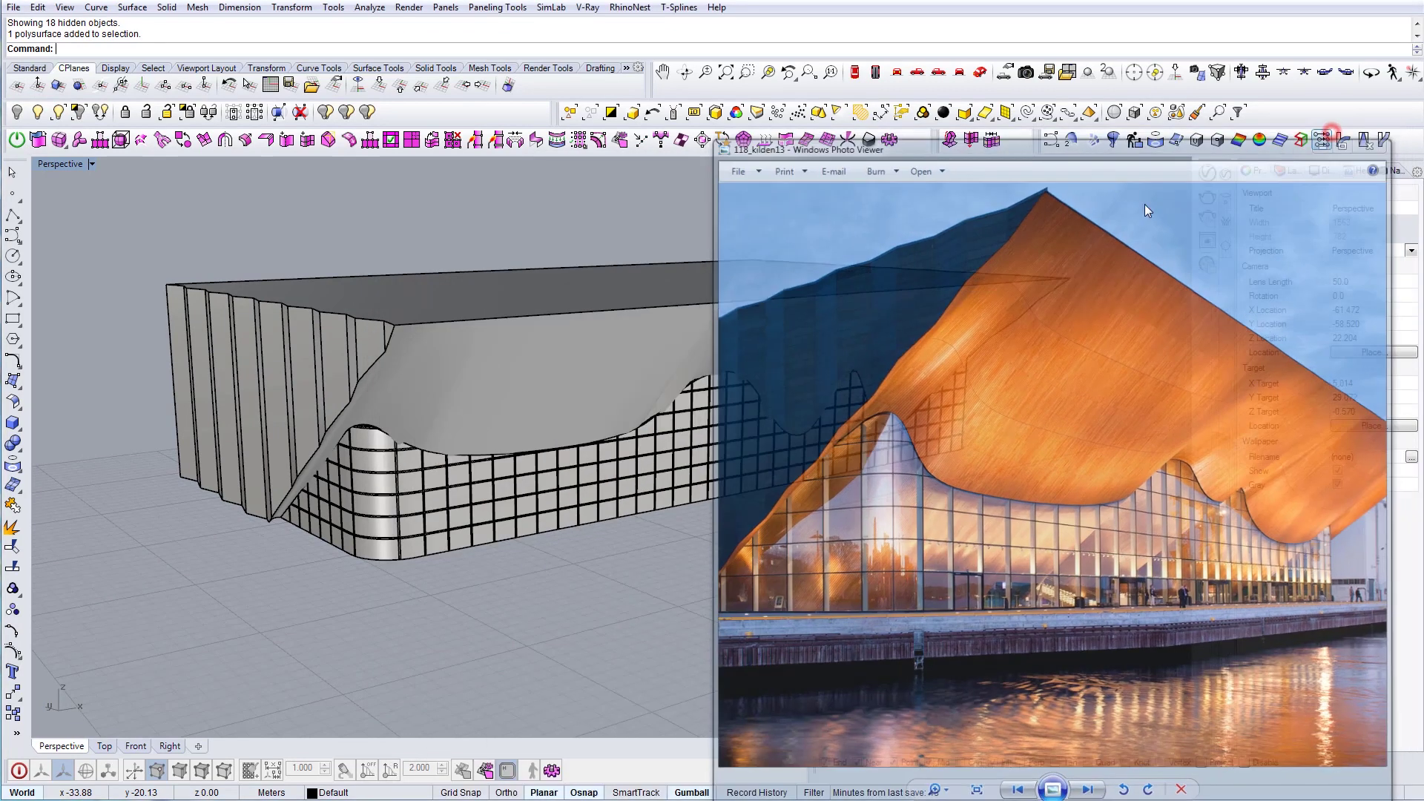
pyautogui.moveTo(625, 397); pyautogui.dragTo(712, 428, button='right')
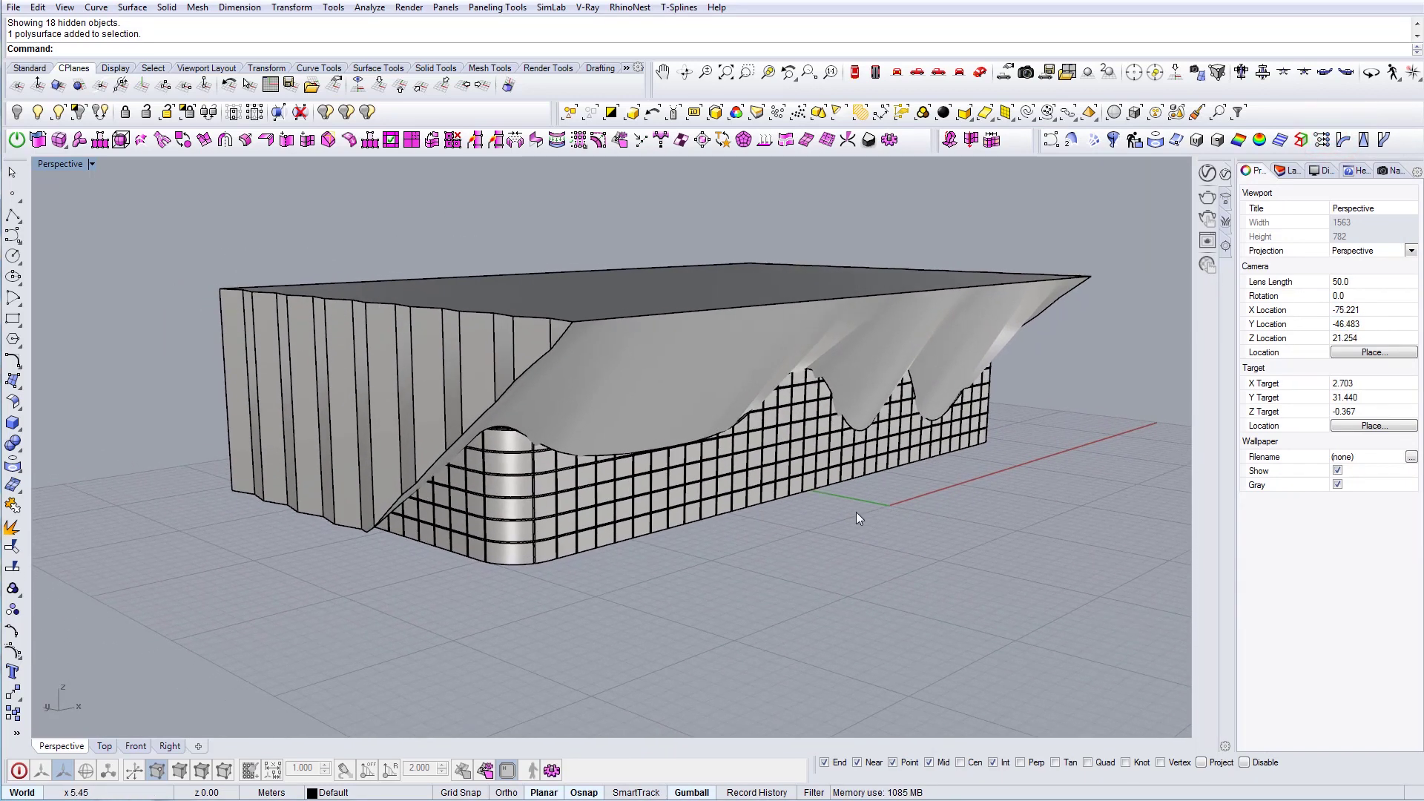
# Switch to YouTube, subscribe to the How to Rhino channel and turn on its notifications
pyautogui.hotkey('alt', 'Tab')
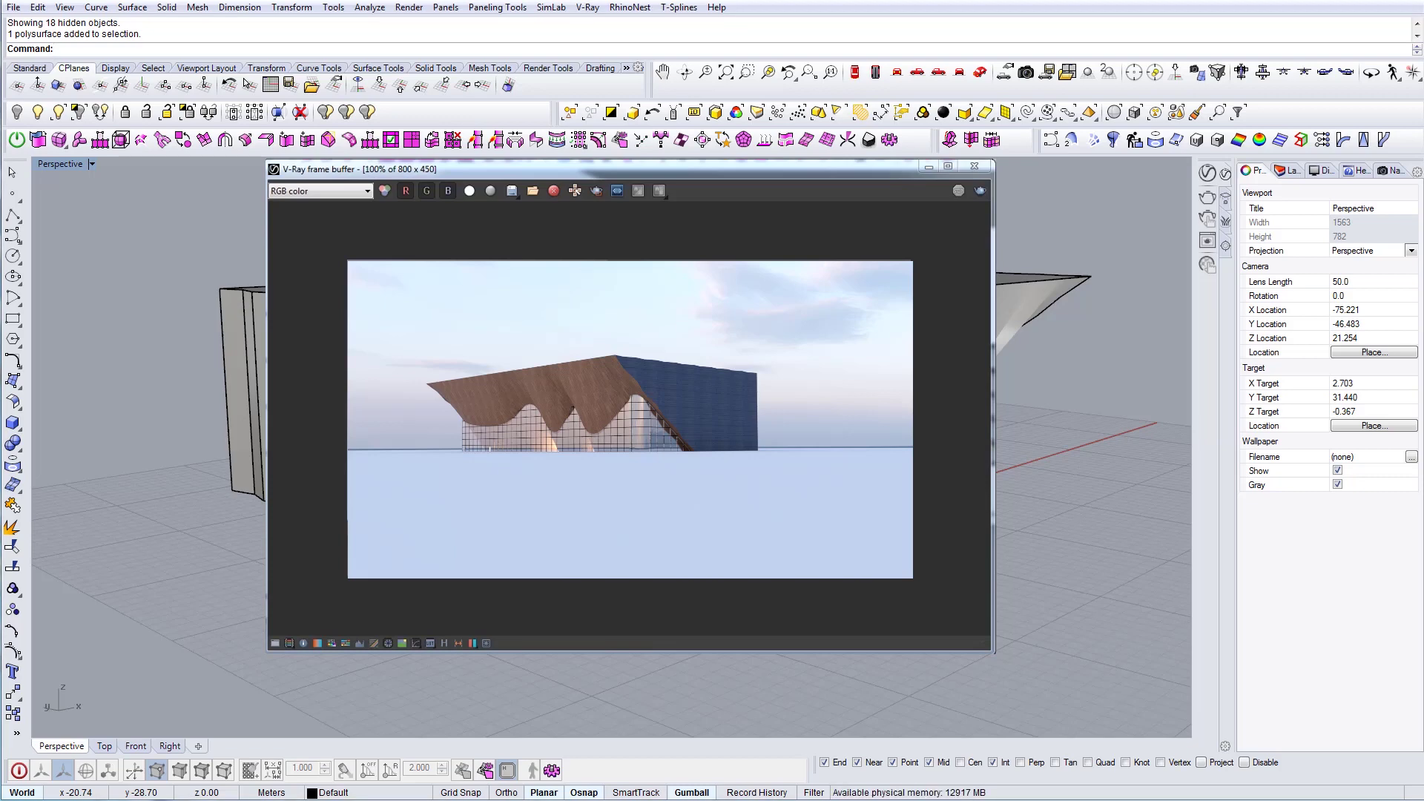
pyautogui.hotkey('alt', 'Tab')
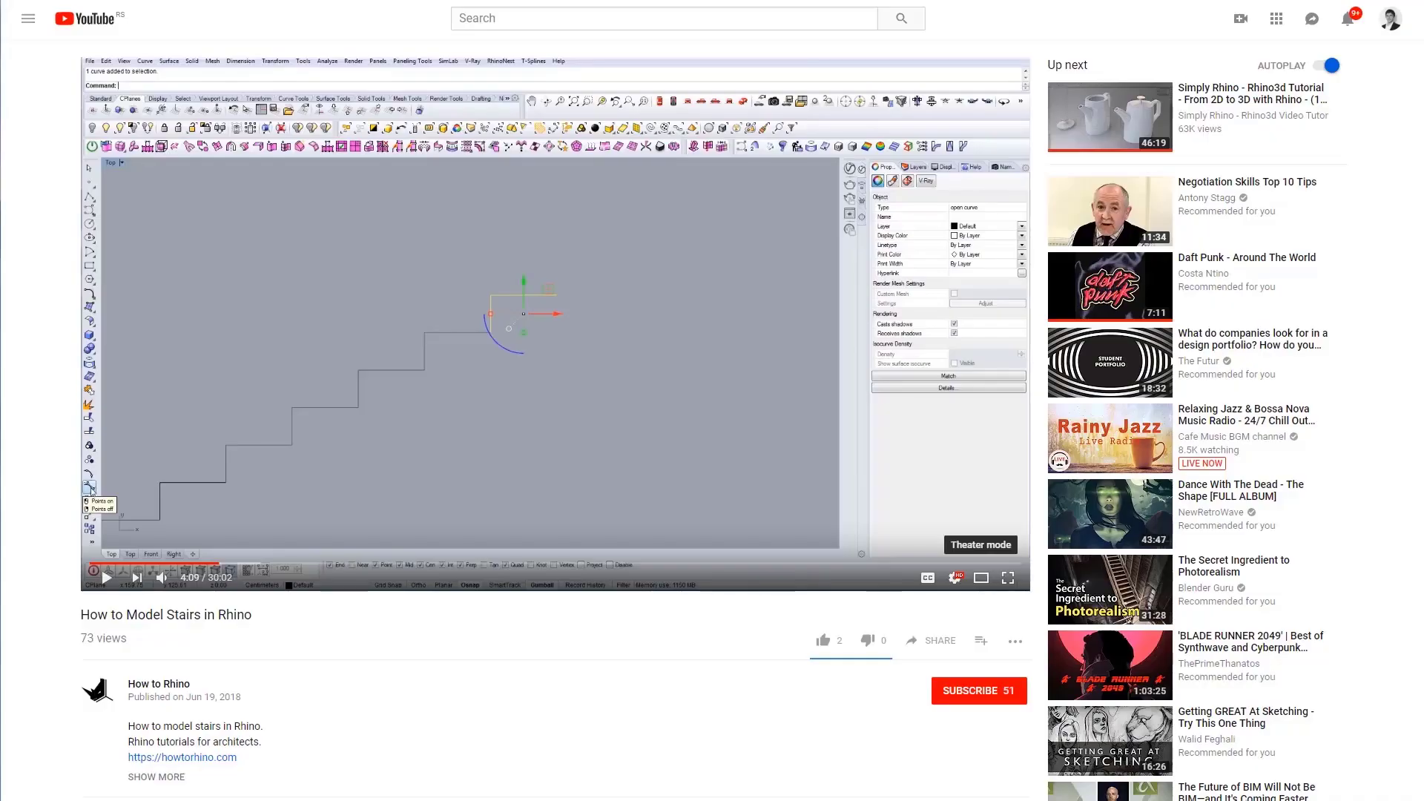
pyautogui.click(995, 698)
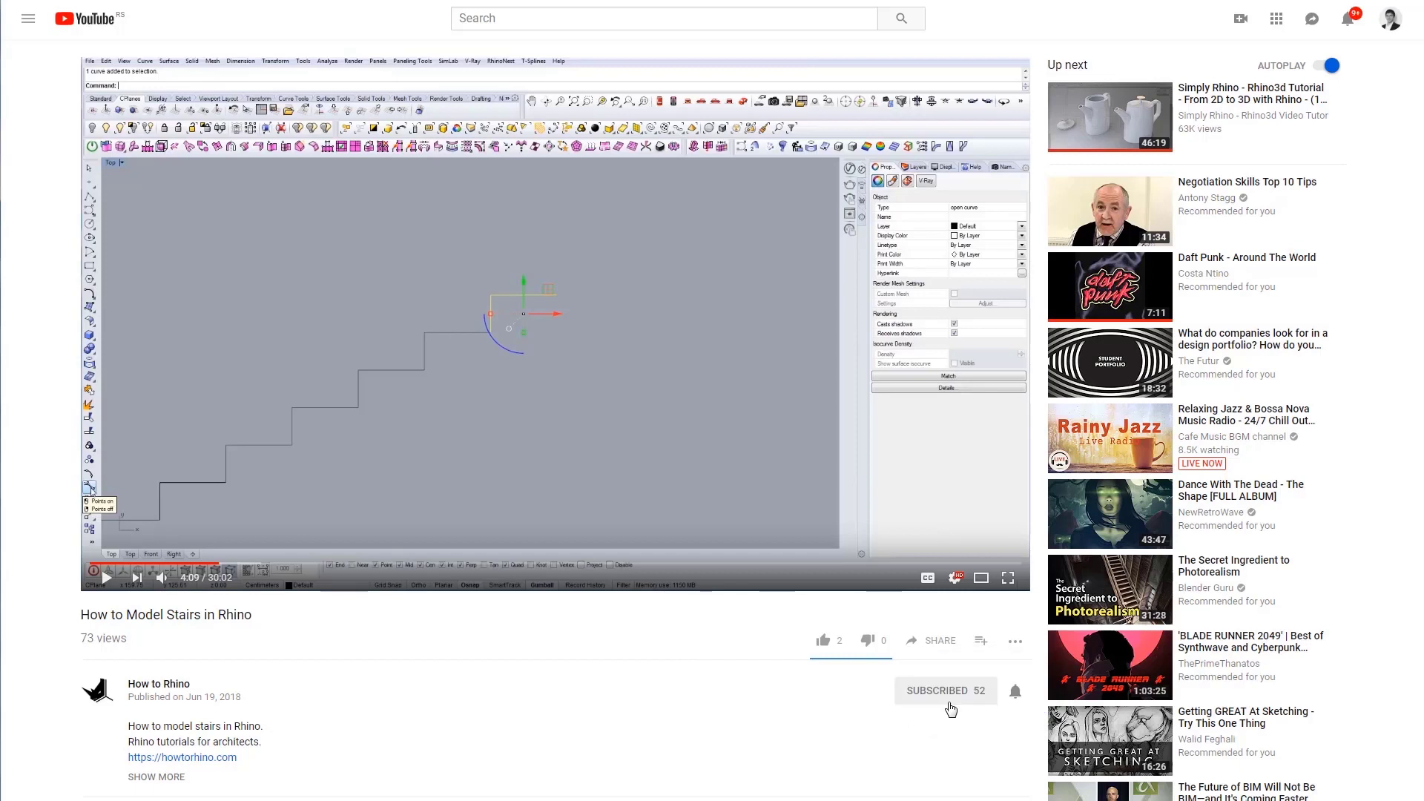
pyautogui.click(1016, 695)
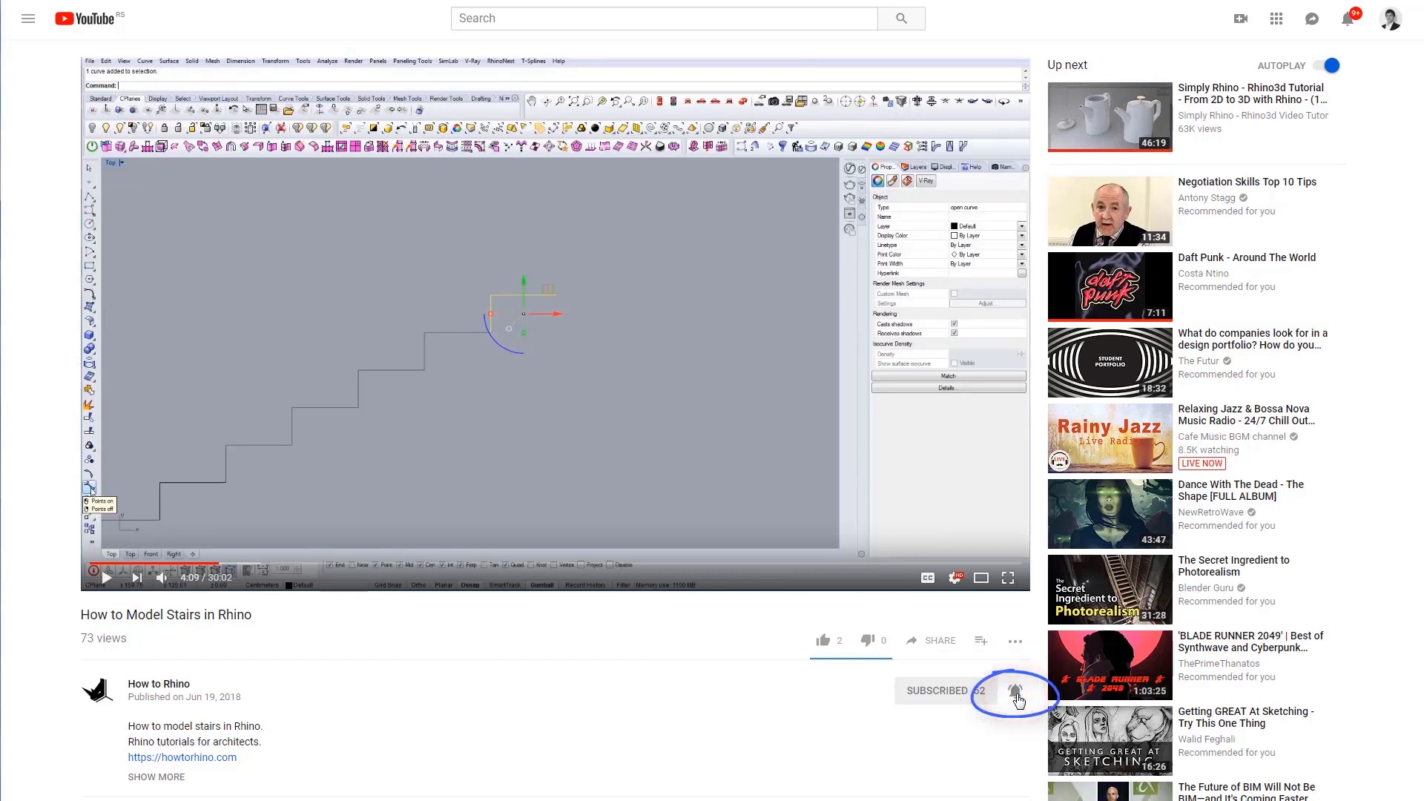